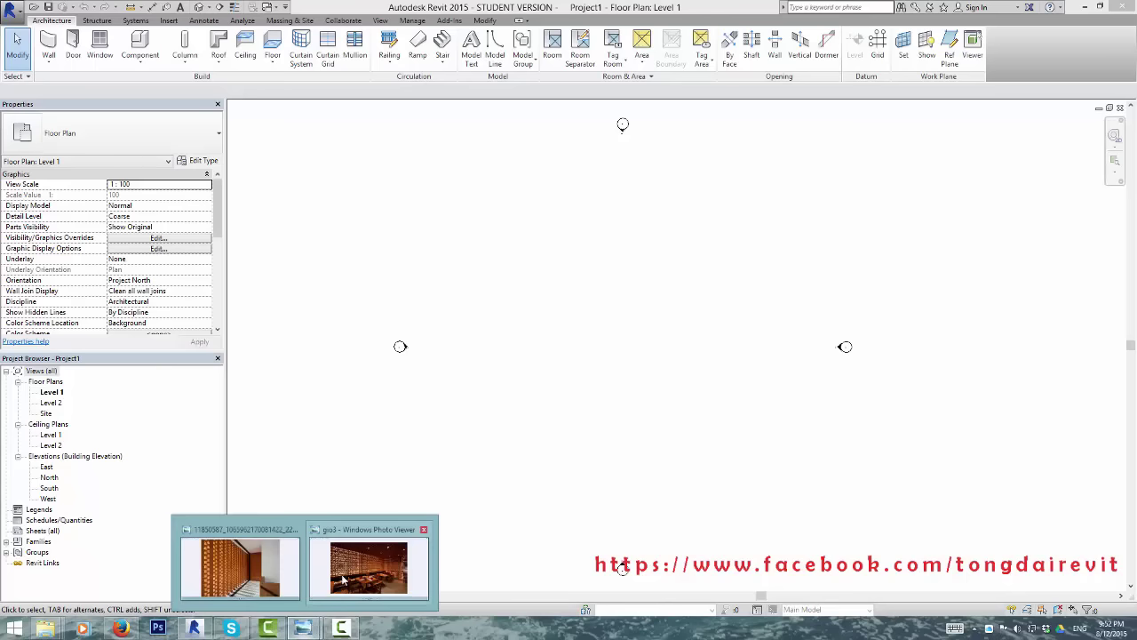
Step: Review the brick and restaurant breeze-block reference photos, then browse Revit's wall kinds
{"action": "left_click", "coordinate": [258, 568]}
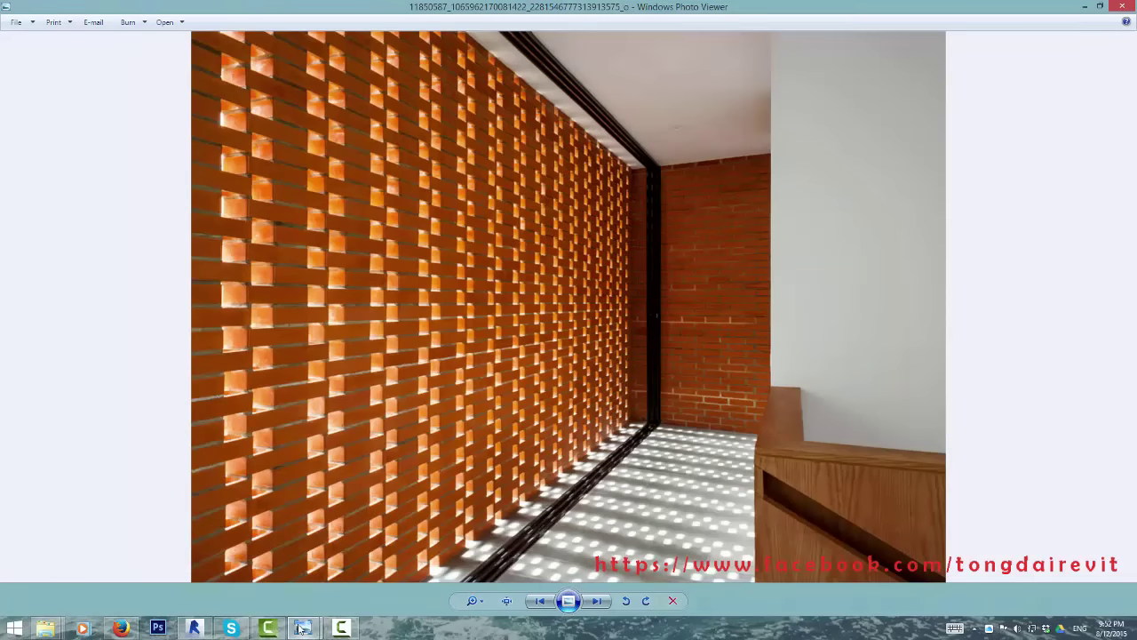
{"action": "mouse_move", "coordinate": [303, 628]}
{"action": "left_click", "coordinate": [356, 575]}
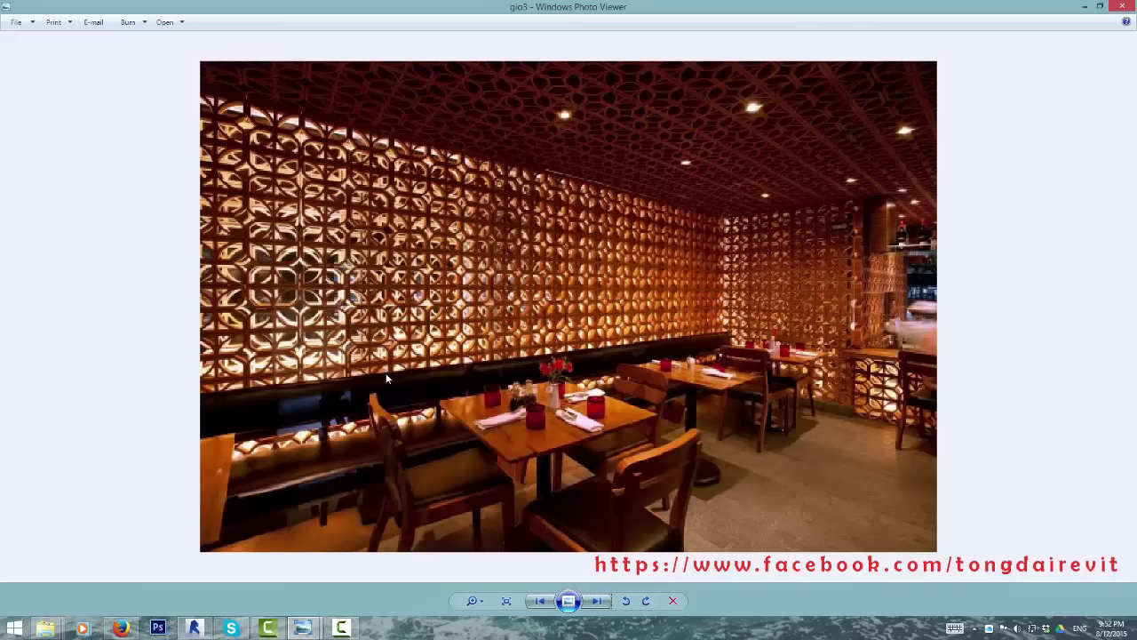
{"action": "left_click", "coordinate": [196, 628]}
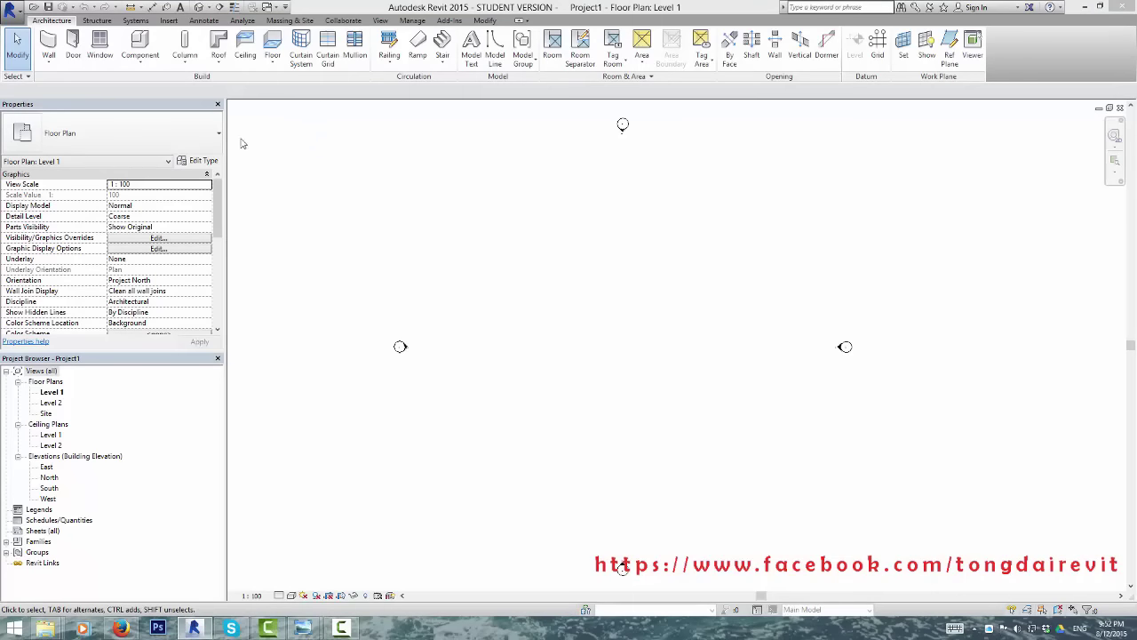
{"action": "left_click", "coordinate": [57, 64]}
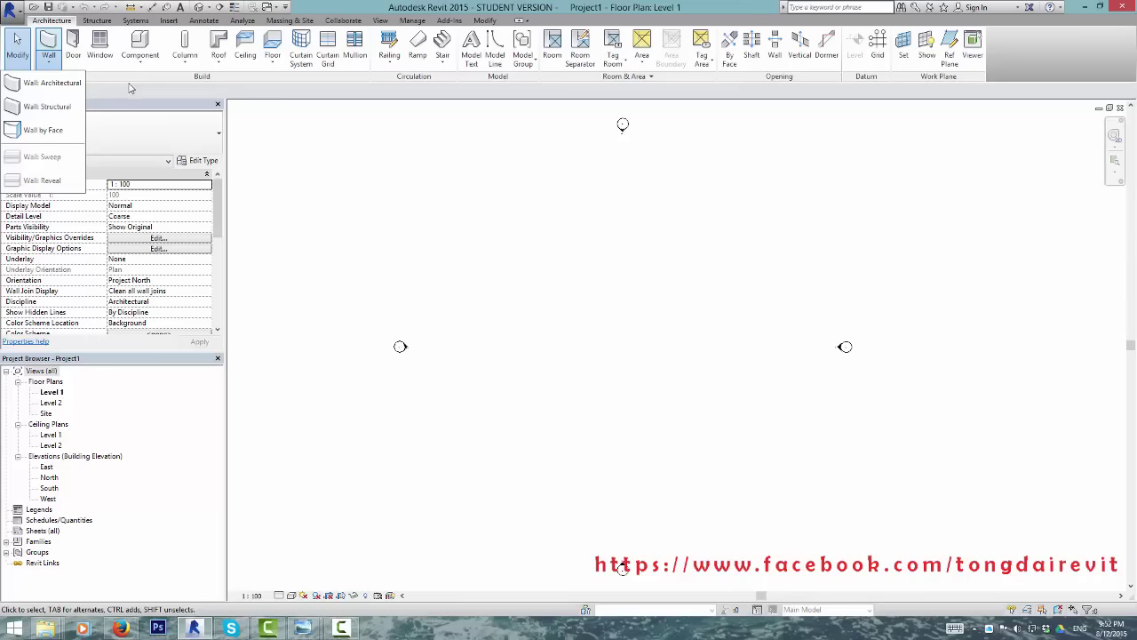
{"action": "left_click", "coordinate": [129, 87]}
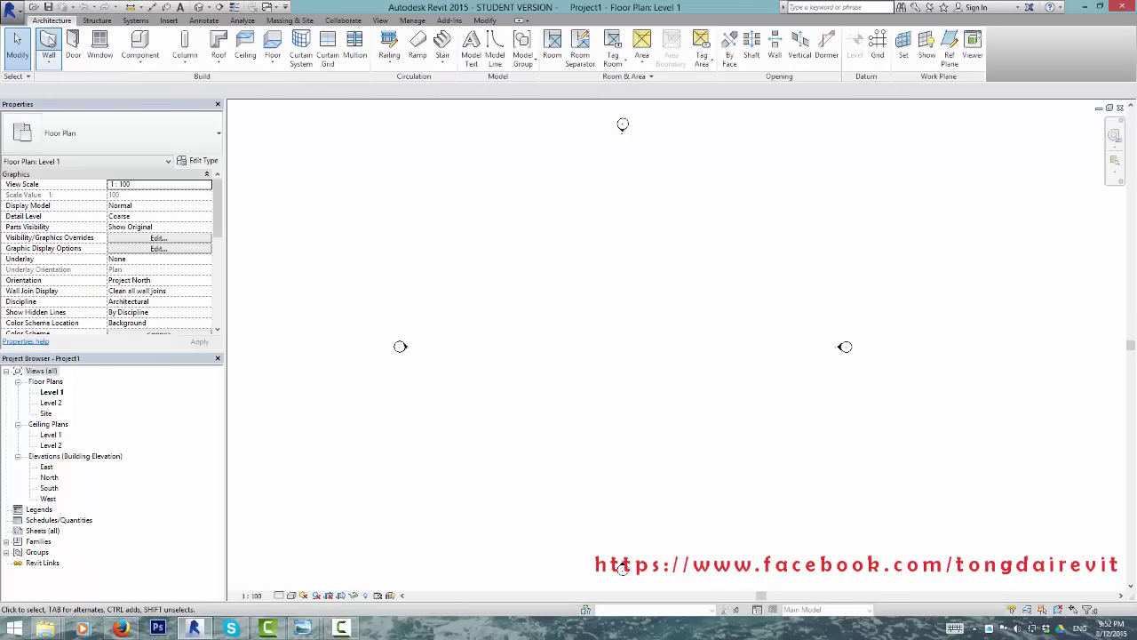
Step: Draw a 15000-long Curtain Wall on Level 1 and view it in 3D
{"action": "left_click", "coordinate": [49, 40]}
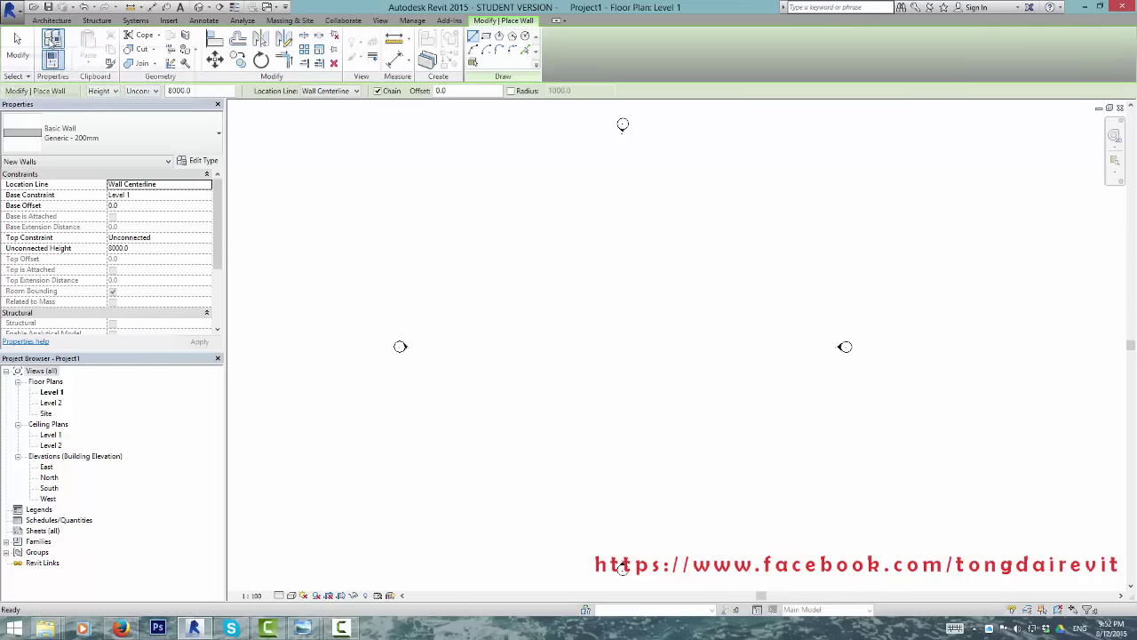
{"action": "left_click", "coordinate": [114, 144]}
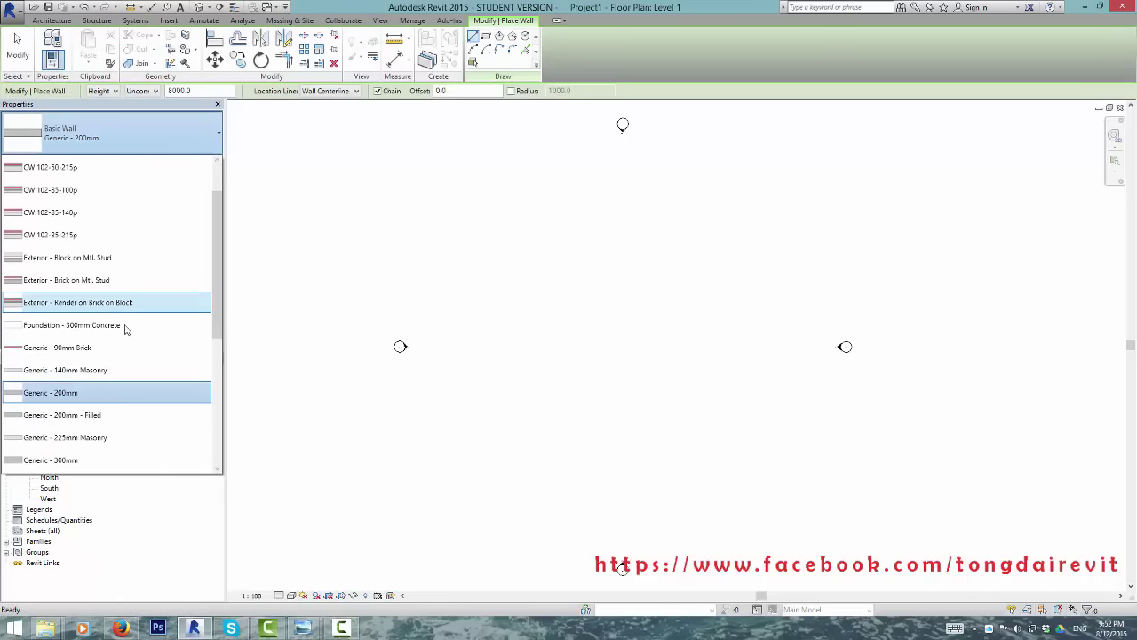
{"action": "scroll", "coordinate": [125, 330], "scroll_direction": "down", "scroll_amount": 3}
{"action": "scroll", "coordinate": [125, 330], "scroll_direction": "down", "scroll_amount": 3}
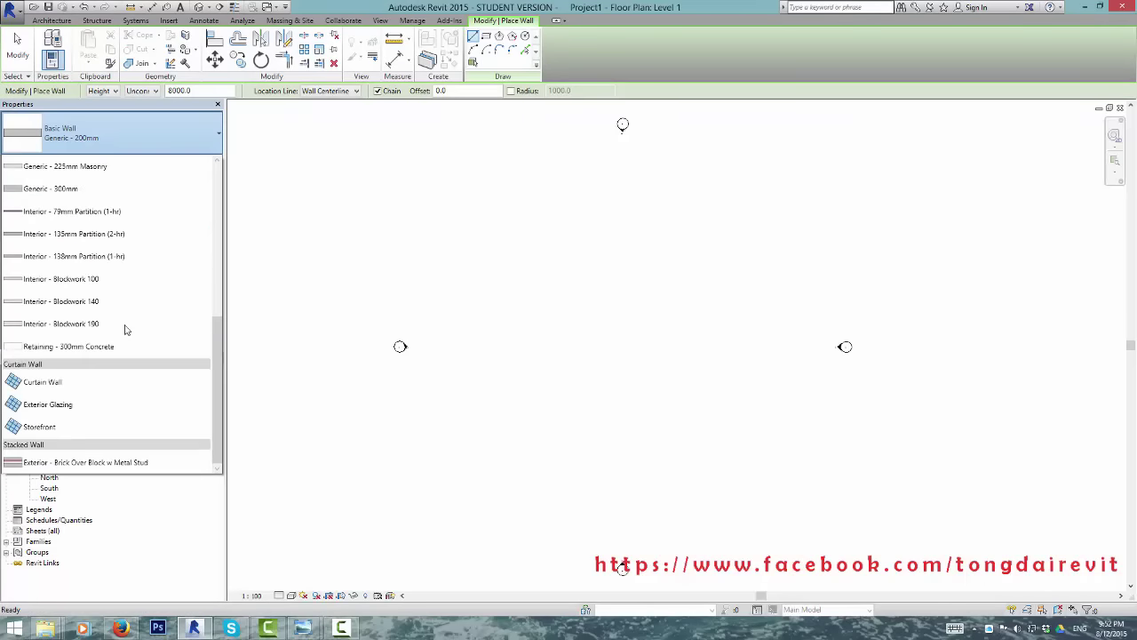
{"action": "left_click", "coordinate": [55, 382]}
{"action": "left_click", "coordinate": [554, 335]}
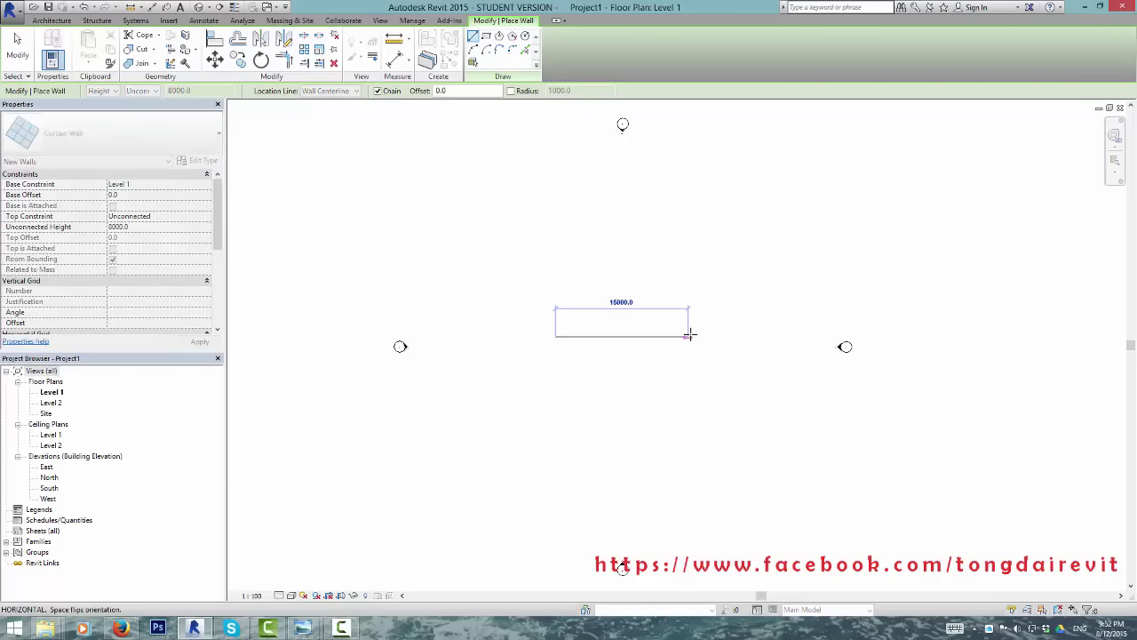
{"action": "left_click", "coordinate": [622, 336]}
{"action": "key", "text": "Escape"}
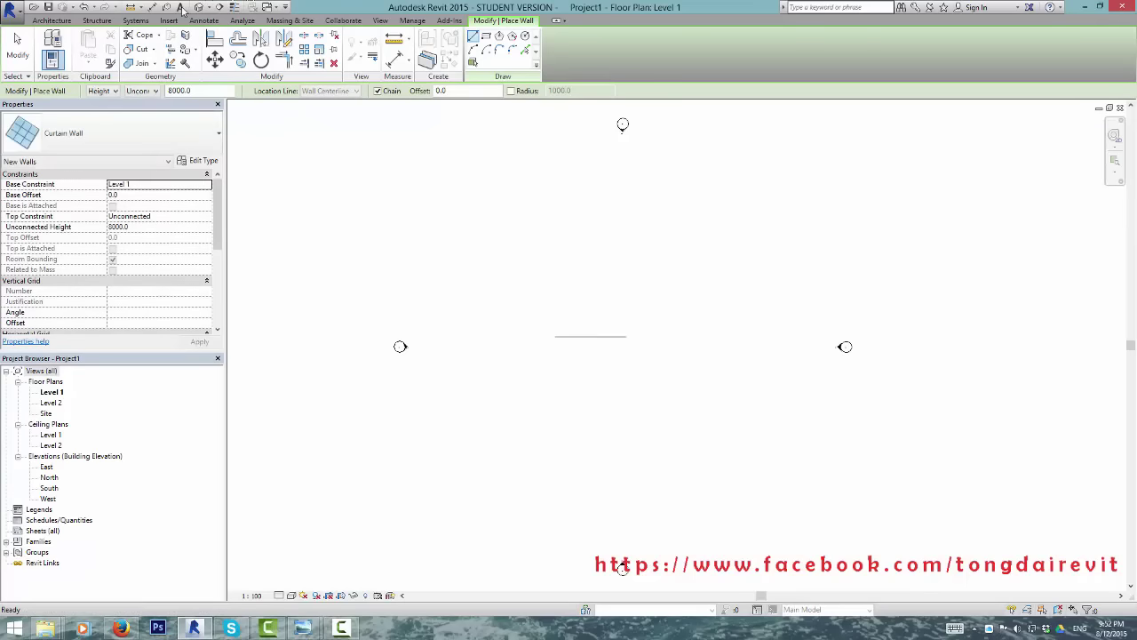
{"action": "left_click", "coordinate": [180, 7]}
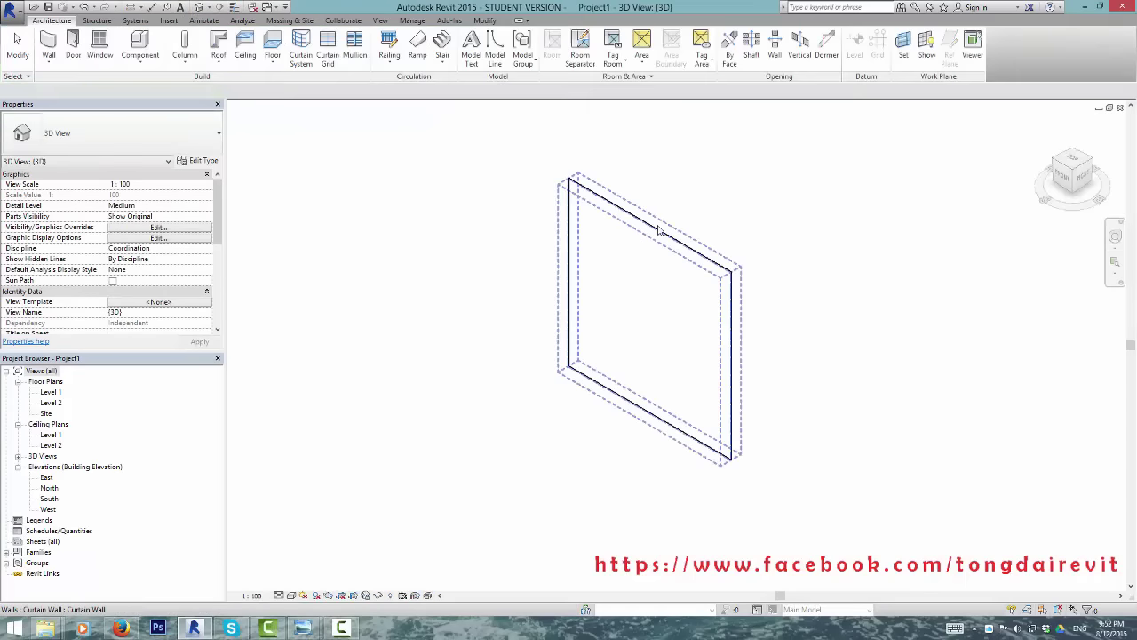
{"action": "left_click", "coordinate": [658, 231]}
{"action": "mouse_move", "coordinate": [658, 231]}
{"action": "middle_mouse_down", "text": "shift"}
{"action": "mouse_move", "coordinate": [886, 240]}
{"action": "mouse_move", "coordinate": [839, 281]}
{"action": "middle_mouse_up", "text": "shift"}
{"action": "middle_click_drag", "start_coordinate": [825, 240], "coordinate": [728, 230], "text": "shift"}
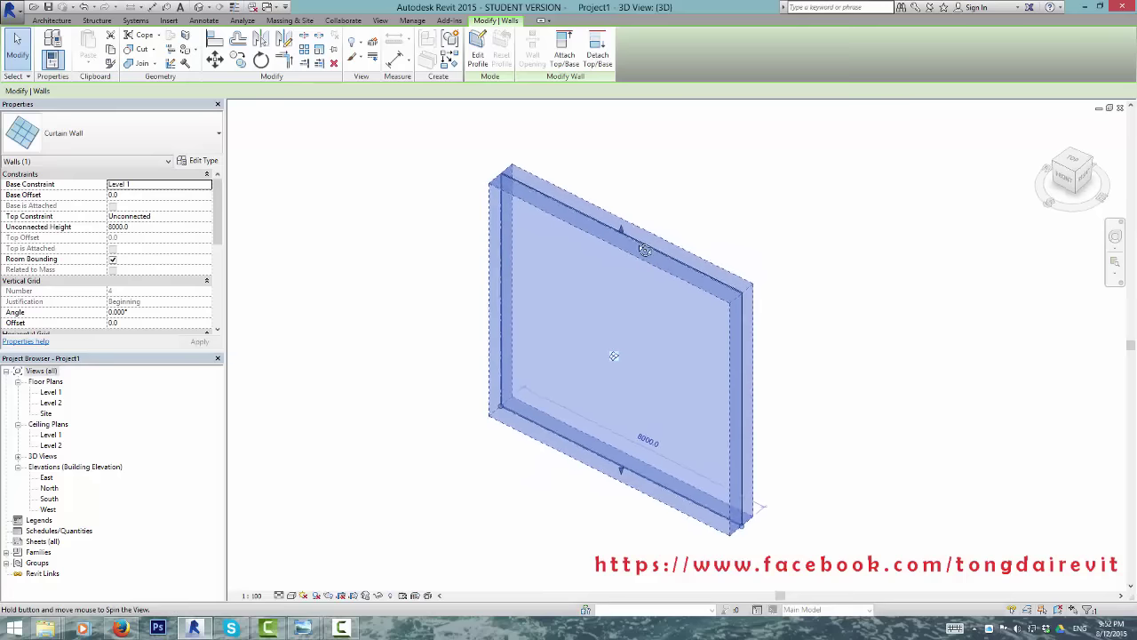
{"action": "left_click", "coordinate": [729, 230]}
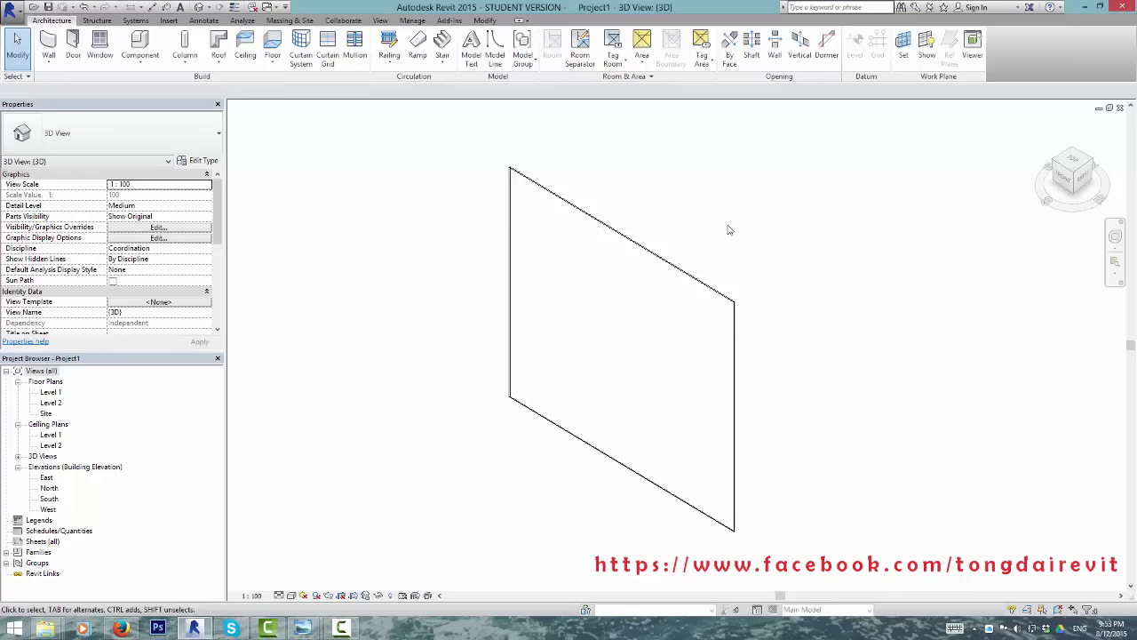
{"action": "mouse_move", "coordinate": [735, 256]}
{"action": "middle_mouse_down"}
{"action": "mouse_move", "coordinate": [731, 269]}
{"action": "mouse_move", "coordinate": [677, 269]}
{"action": "middle_mouse_up"}
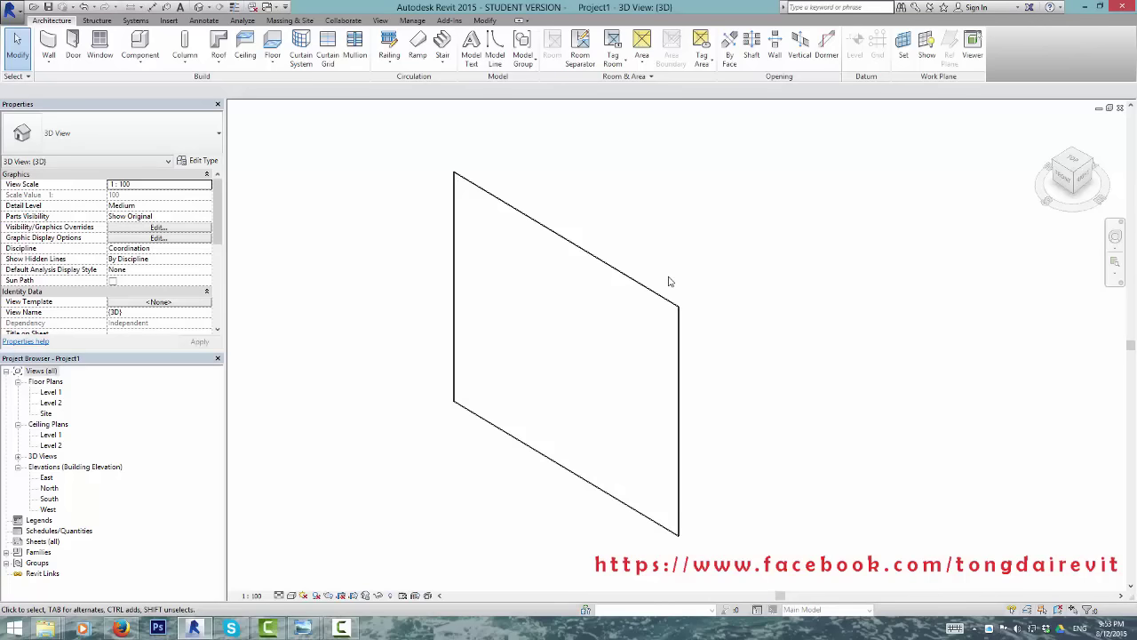
{"action": "middle_click_drag", "start_coordinate": [614, 241], "coordinate": [616, 234], "text": "shift"}
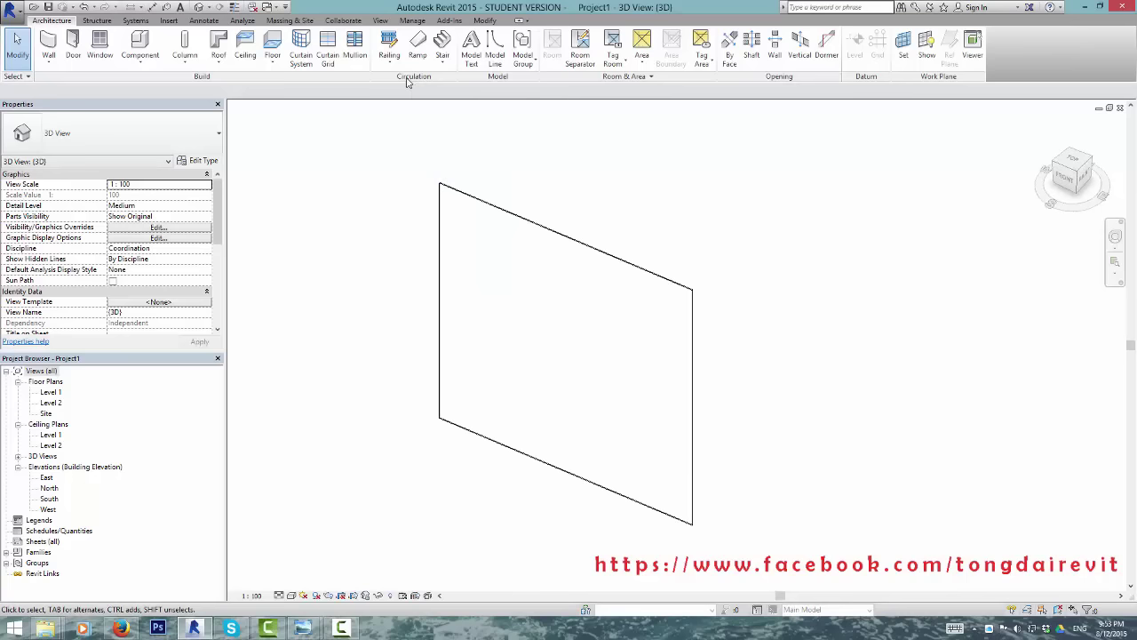
{"action": "scroll", "coordinate": [539, 210], "scroll_direction": "up", "scroll_amount": 1}
{"action": "scroll", "coordinate": [550, 218], "scroll_direction": "up", "scroll_amount": 2}
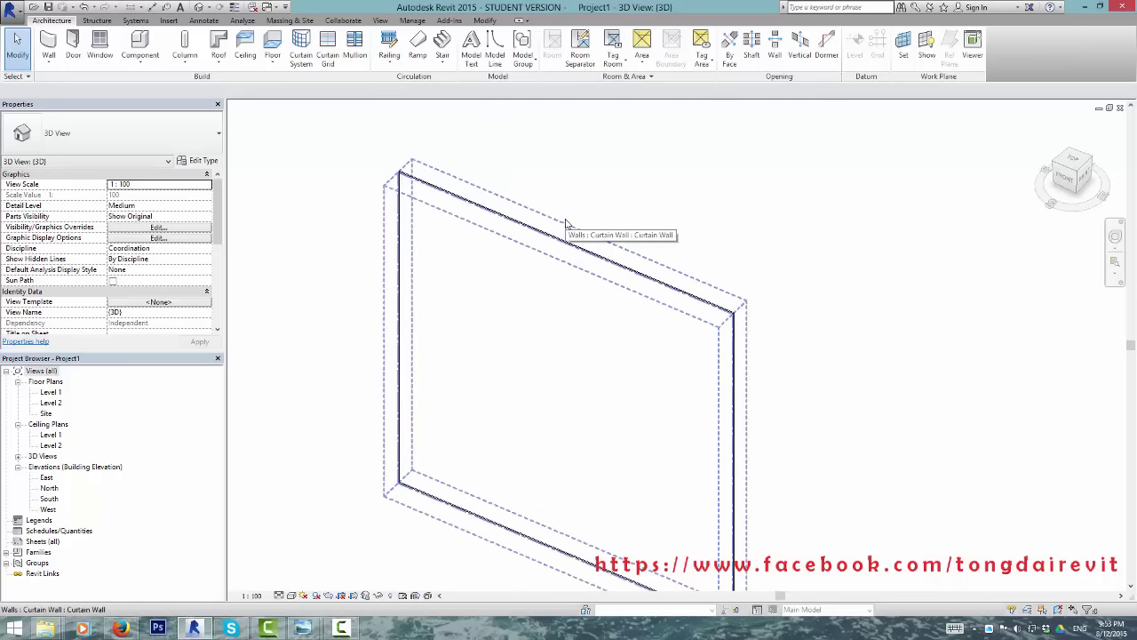
{"action": "scroll", "coordinate": [586, 225], "scroll_direction": "down", "scroll_amount": 2}
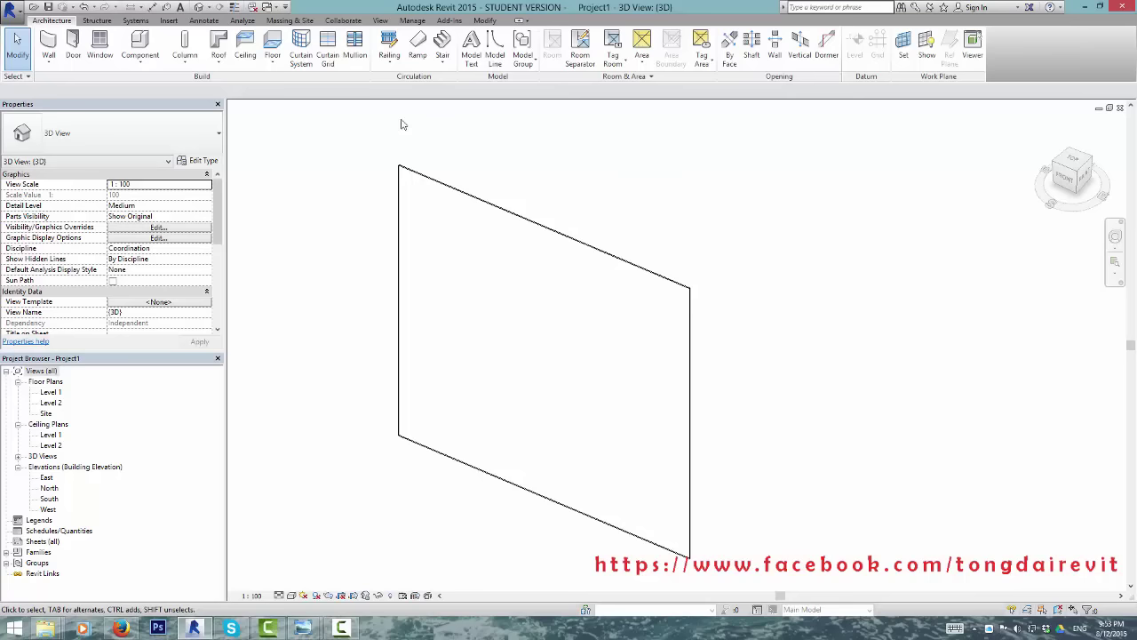
Step: Place four vertical and three horizontal curtain grid lines across the wall
{"action": "left_click", "coordinate": [328, 49]}
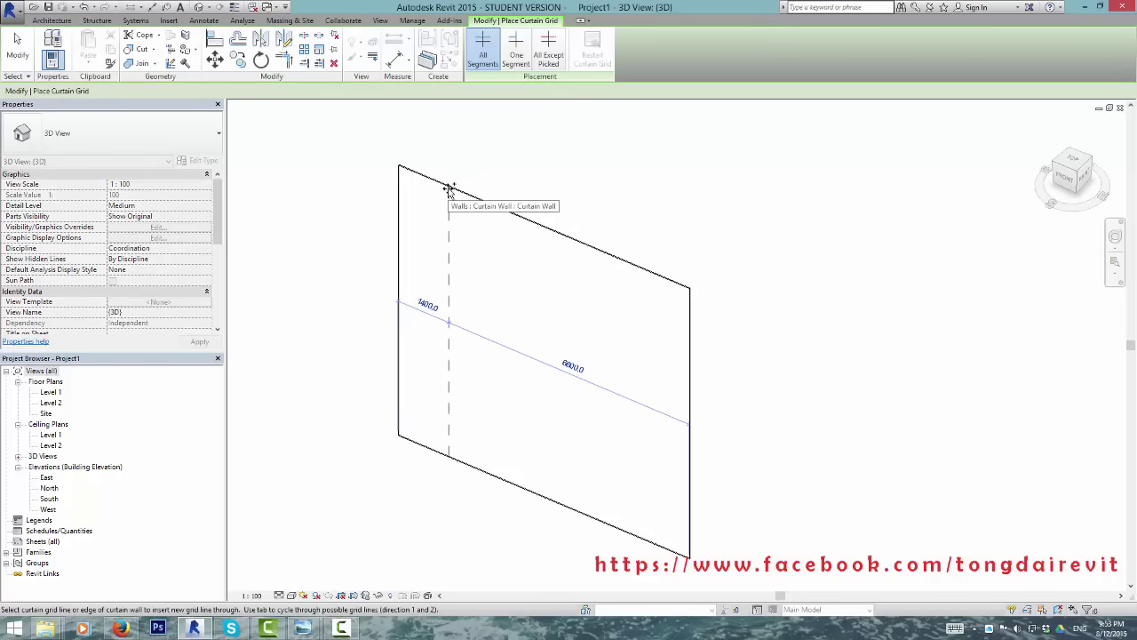
{"action": "left_click", "coordinate": [448, 188]}
{"action": "left_click", "coordinate": [514, 216]}
{"action": "left_click", "coordinate": [586, 242]}
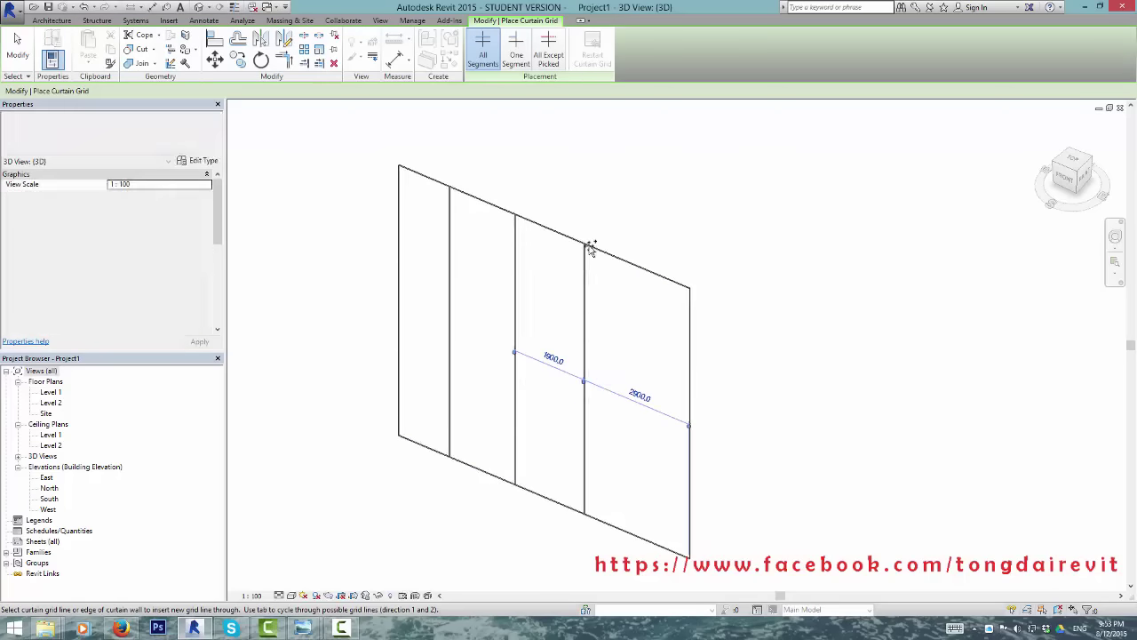
{"action": "left_click", "coordinate": [636, 268]}
{"action": "left_click", "coordinate": [687, 334]}
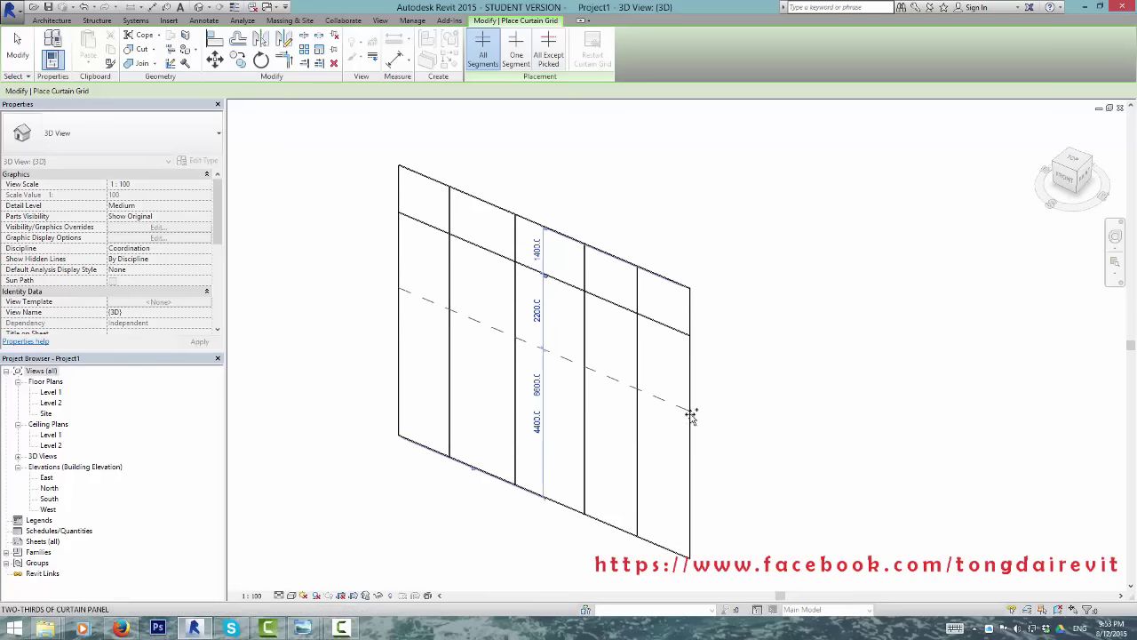
{"action": "left_click", "coordinate": [691, 416]}
{"action": "left_click", "coordinate": [689, 469]}
{"action": "key", "text": "Escape"}
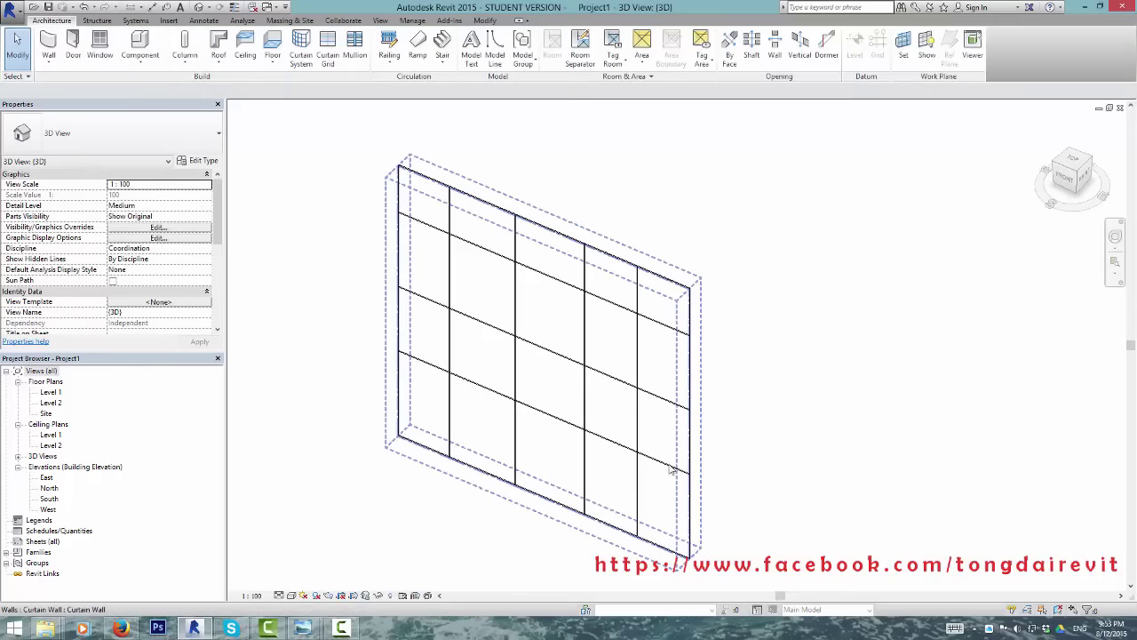
Step: Check the lower grid line's spacing, select a single panel, and orbit to inspect wall thickness
{"action": "left_click", "coordinate": [671, 469]}
{"action": "key", "text": "Escape"}
{"action": "key", "text": "Tab"}
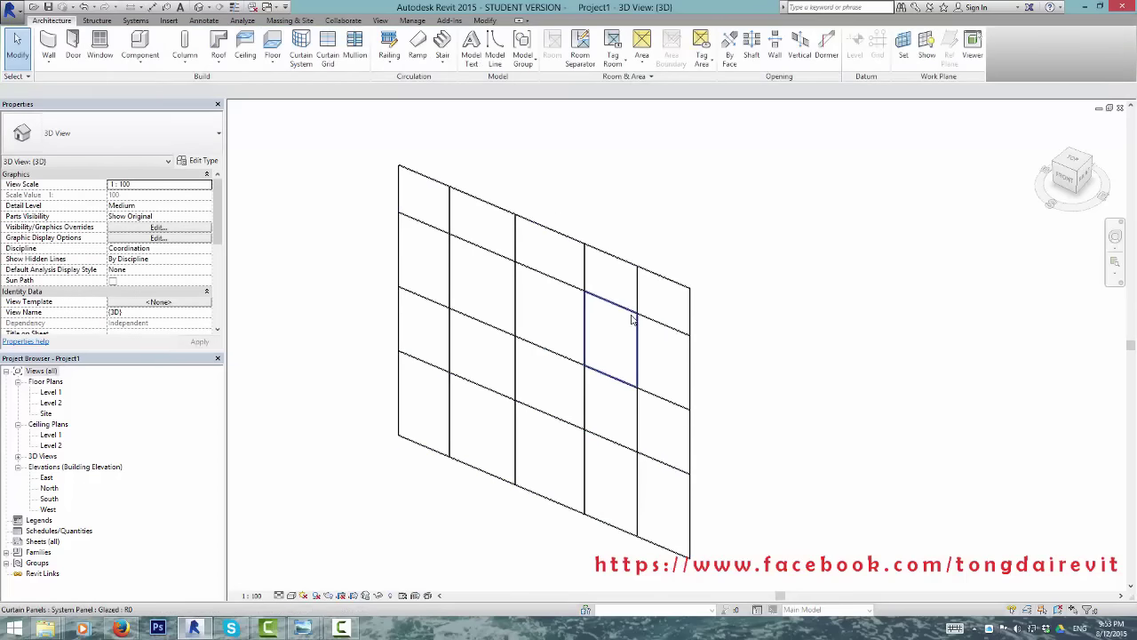
{"action": "left_click", "coordinate": [632, 318]}
{"action": "scroll", "coordinate": [632, 317], "scroll_direction": "up", "scroll_amount": 3}
{"action": "mouse_move", "coordinate": [631, 317]}
{"action": "middle_mouse_down", "text": "shift"}
{"action": "mouse_move", "coordinate": [595, 302]}
{"action": "mouse_move", "coordinate": [578, 341]}
{"action": "middle_mouse_up", "text": "shift"}
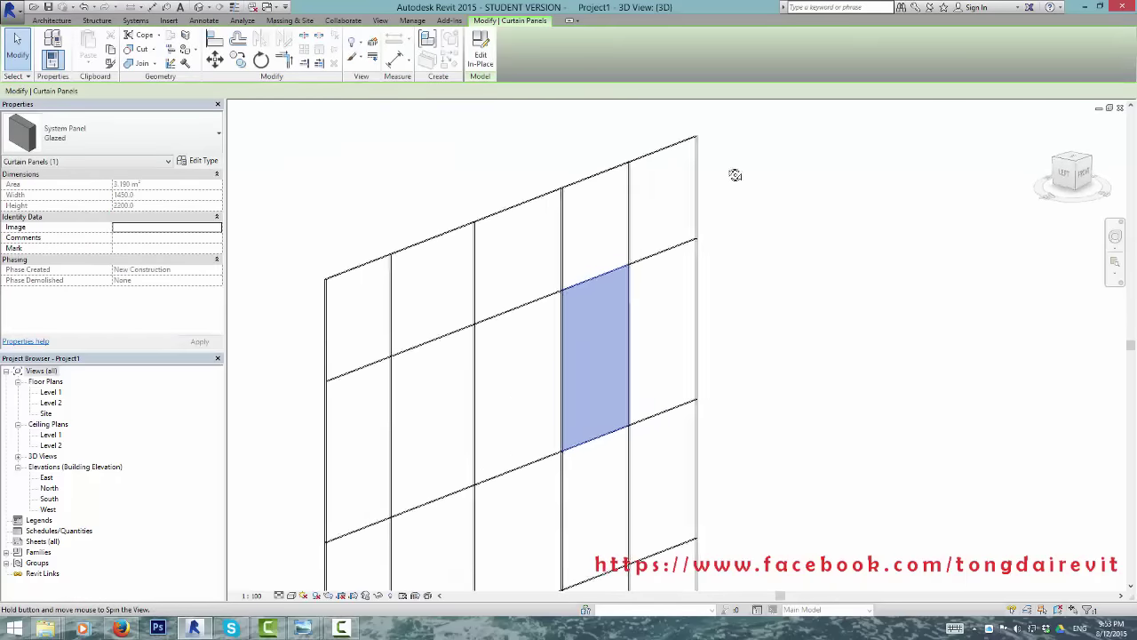
{"action": "scroll", "coordinate": [641, 255], "scroll_direction": "down", "scroll_amount": 2}
{"action": "middle_click_drag", "start_coordinate": [641, 255], "coordinate": [690, 196], "text": "shift"}
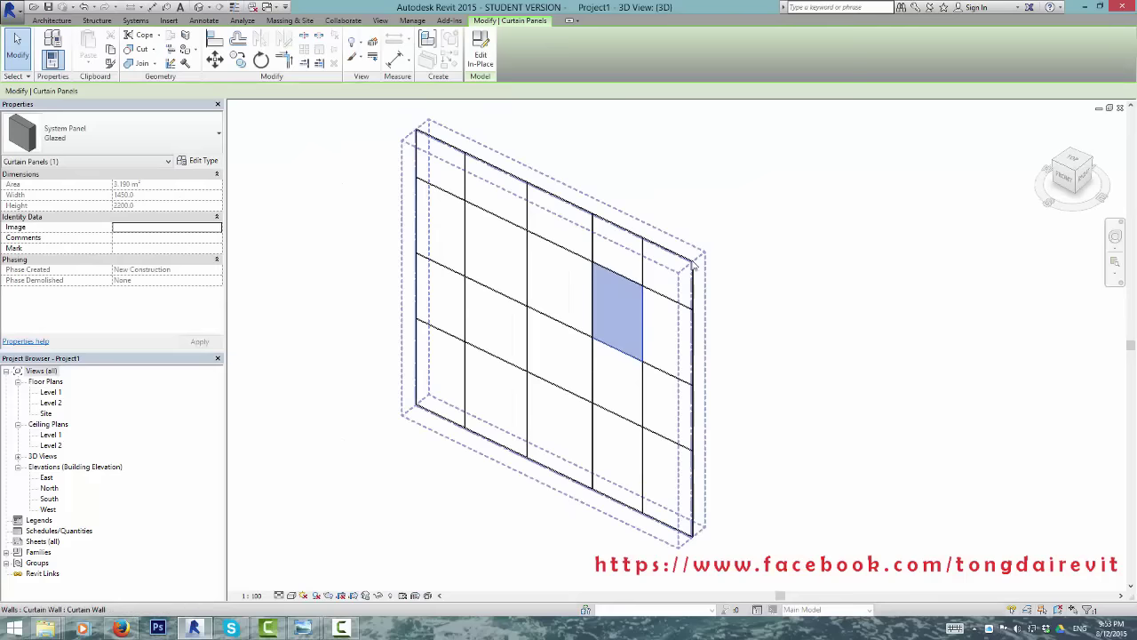
{"action": "scroll", "coordinate": [690, 196], "scroll_direction": "up", "scroll_amount": 3}
{"action": "left_click", "coordinate": [690, 195]}
{"action": "scroll", "coordinate": [690, 196], "scroll_direction": "up", "scroll_amount": 2}
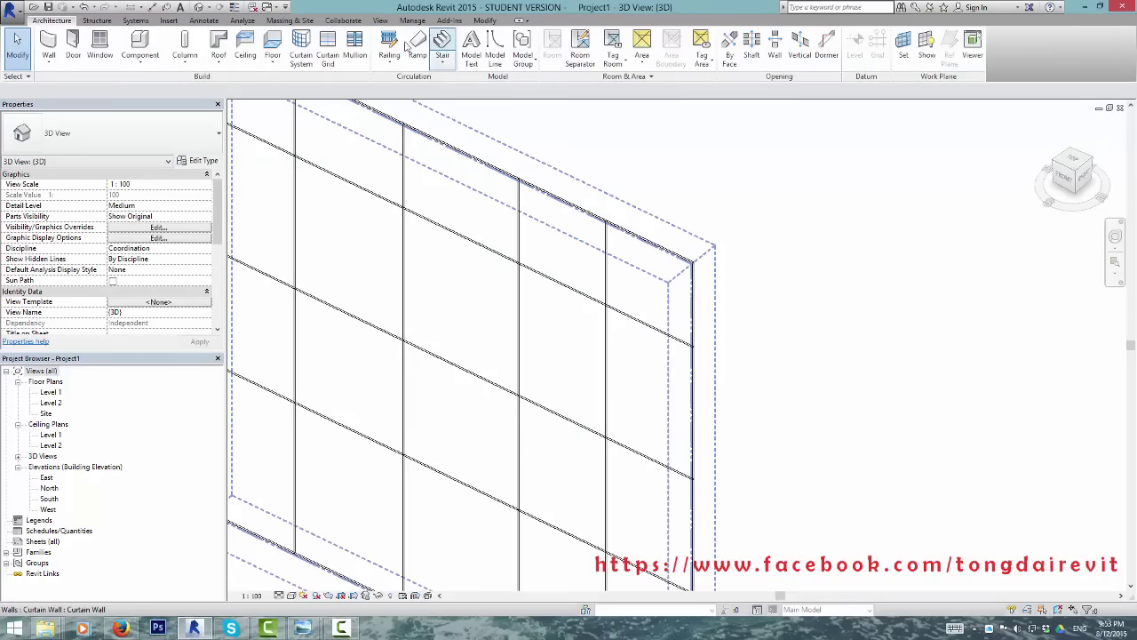
Step: Add mullions along the top sloped and middle grid lines
{"action": "left_click", "coordinate": [356, 46]}
{"action": "scroll", "coordinate": [510, 162], "scroll_direction": "down", "scroll_amount": 2}
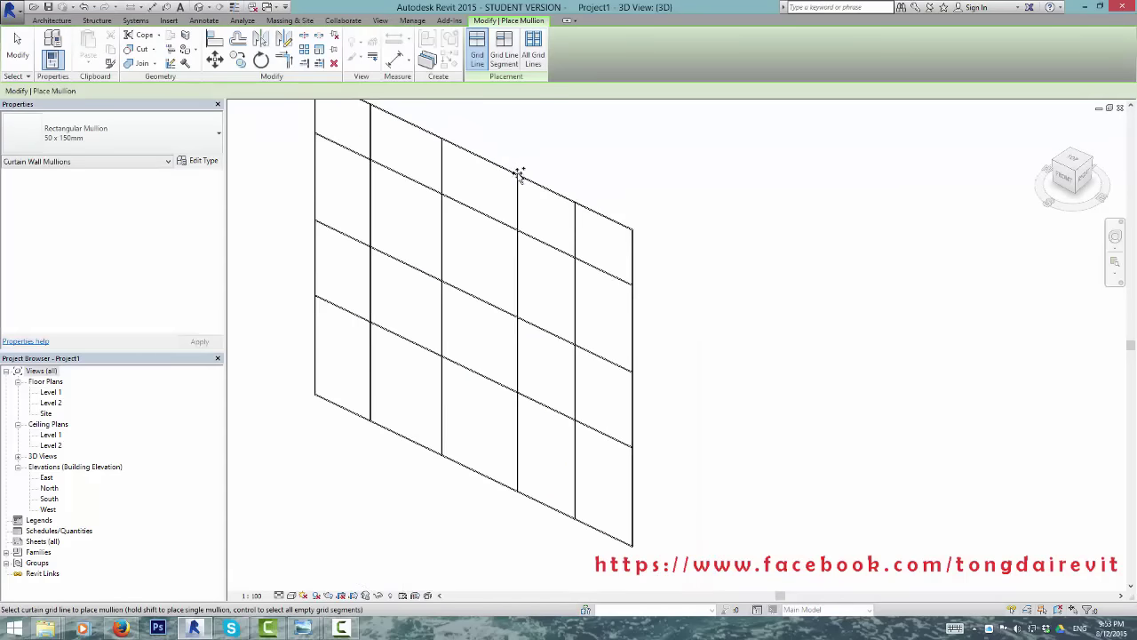
{"action": "left_click", "coordinate": [522, 232]}
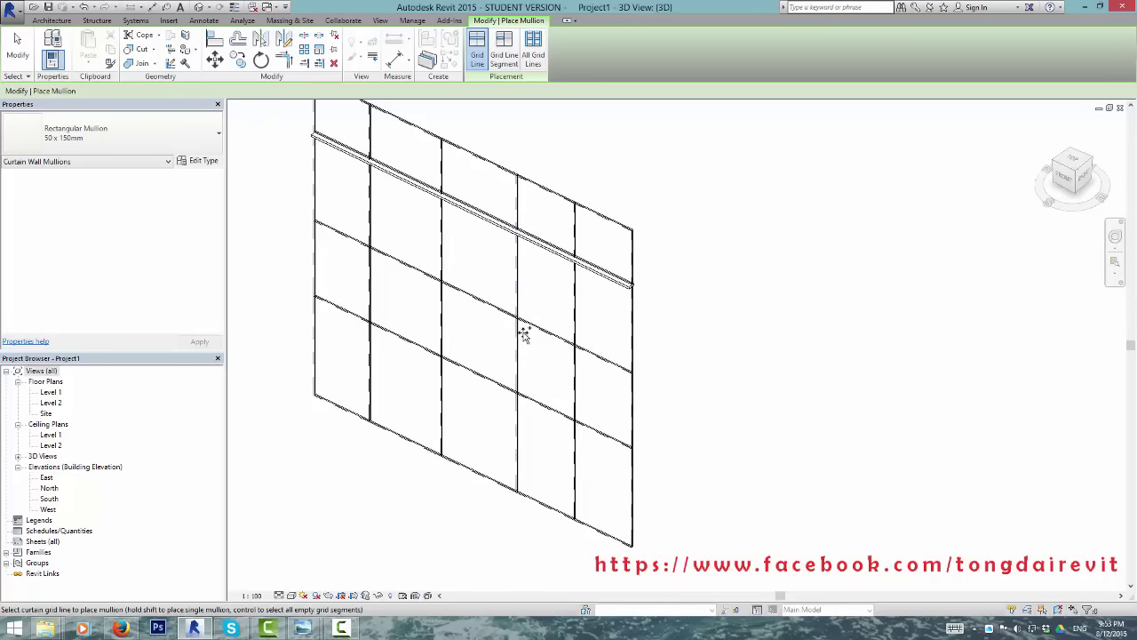
{"action": "left_click", "coordinate": [530, 326]}
{"action": "scroll", "coordinate": [641, 293], "scroll_direction": "up", "scroll_amount": 3}
{"action": "key", "text": "Escape"}
Step: Zoom in on the wall and select one glazed panel to check its size
{"action": "scroll", "coordinate": [644, 477], "scroll_direction": "up", "scroll_amount": 3}
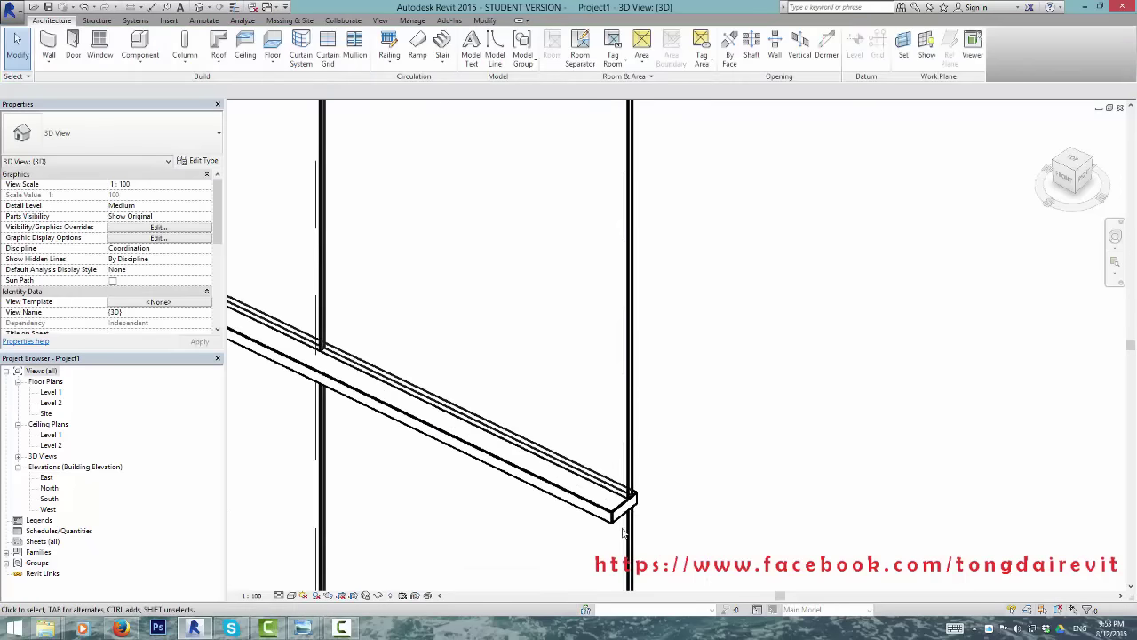
{"action": "scroll", "coordinate": [647, 480], "scroll_direction": "down", "scroll_amount": 5}
{"action": "scroll", "coordinate": [645, 251], "scroll_direction": "down", "scroll_amount": 3}
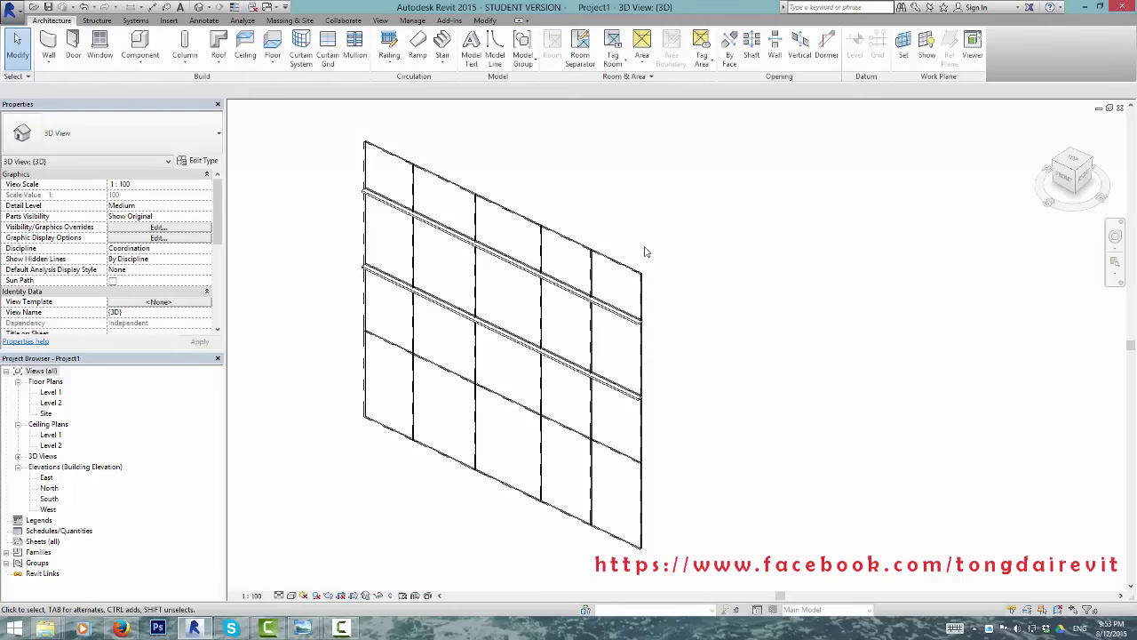
{"action": "scroll", "coordinate": [645, 251], "scroll_direction": "down", "scroll_amount": 1}
{"action": "scroll", "coordinate": [655, 251], "scroll_direction": "up", "scroll_amount": 1}
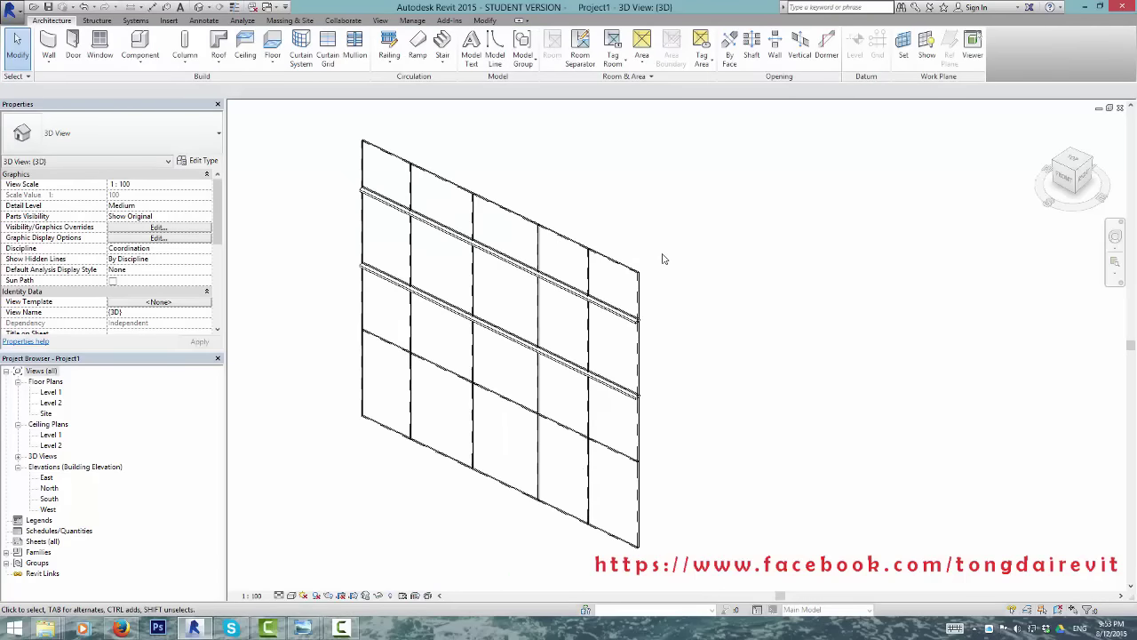
{"action": "scroll", "coordinate": [662, 258], "scroll_direction": "up", "scroll_amount": 1}
{"action": "scroll", "coordinate": [666, 259], "scroll_direction": "down", "scroll_amount": 1}
{"action": "middle_click_drag", "start_coordinate": [679, 258], "coordinate": [709, 247]}
{"action": "scroll", "coordinate": [708, 247], "scroll_direction": "down", "scroll_amount": 2}
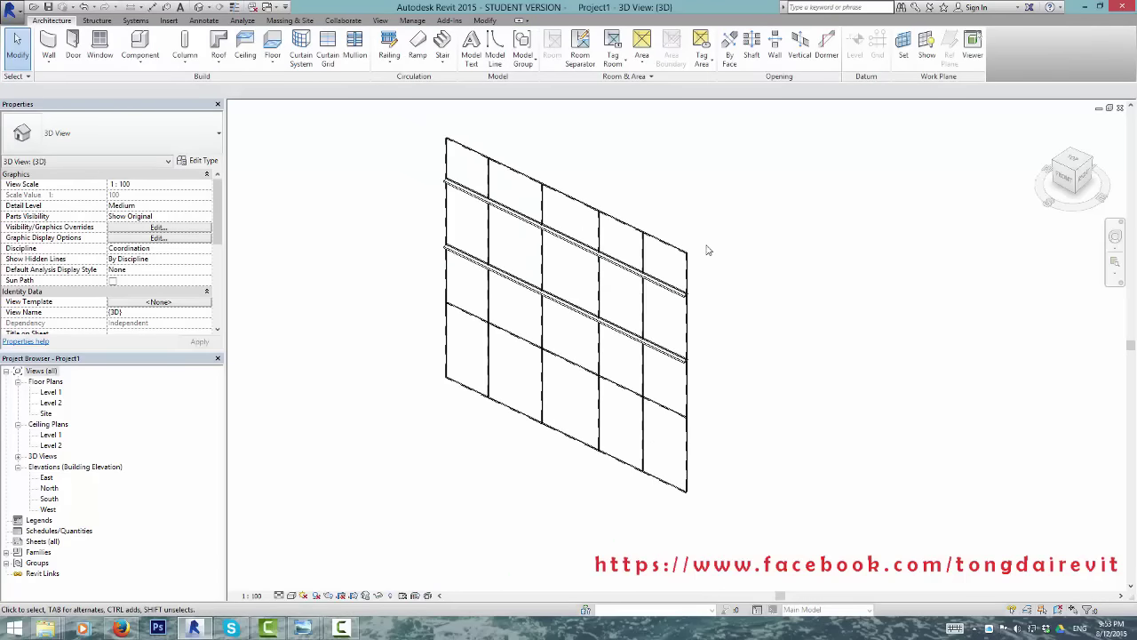
{"action": "scroll", "coordinate": [684, 262], "scroll_direction": "up", "scroll_amount": 3}
{"action": "scroll", "coordinate": [614, 294], "scroll_direction": "up", "scroll_amount": 2}
{"action": "scroll", "coordinate": [645, 325], "scroll_direction": "up", "scroll_amount": 2}
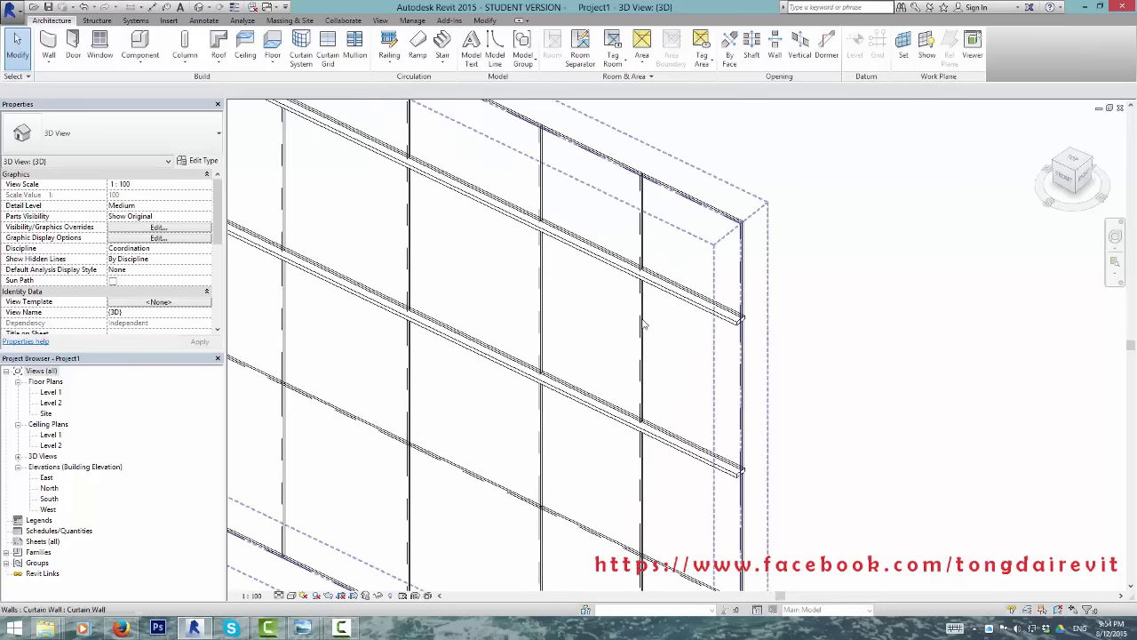
{"action": "left_click", "coordinate": [668, 307]}
{"action": "scroll", "coordinate": [668, 307], "scroll_direction": "down", "scroll_amount": 3}
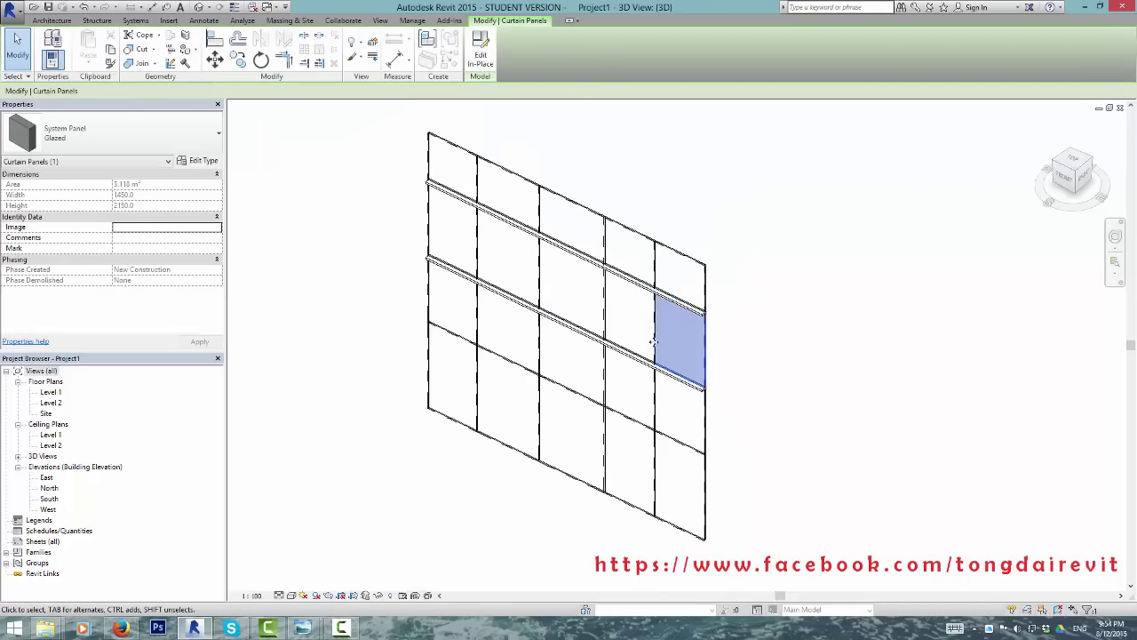
{"action": "mouse_move", "coordinate": [302, 628]}
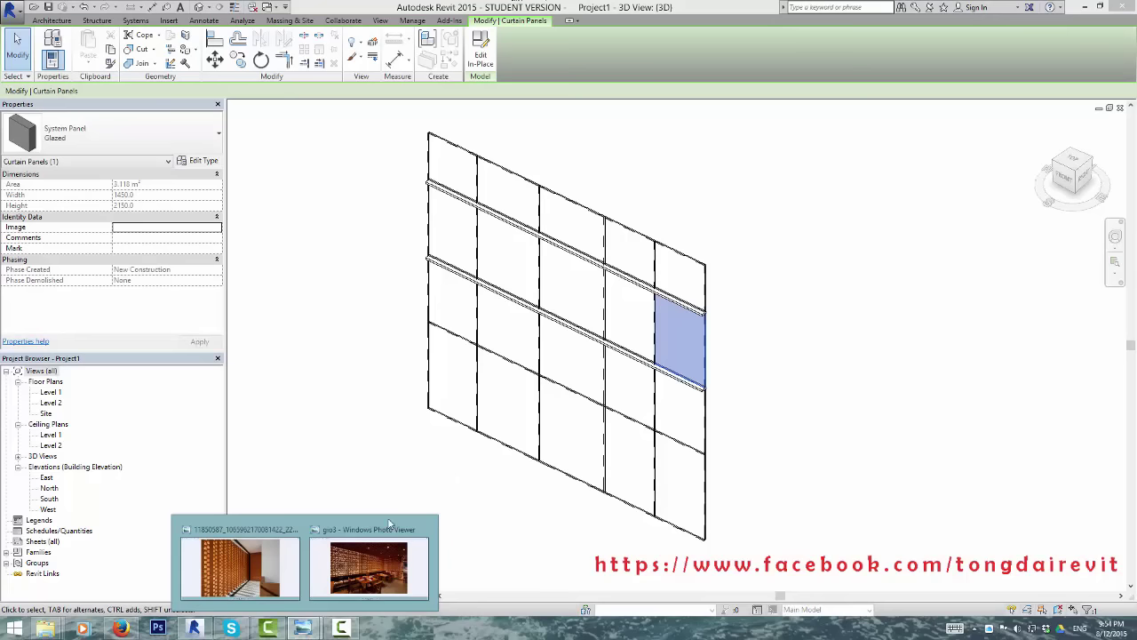
{"action": "left_click", "coordinate": [693, 7]}
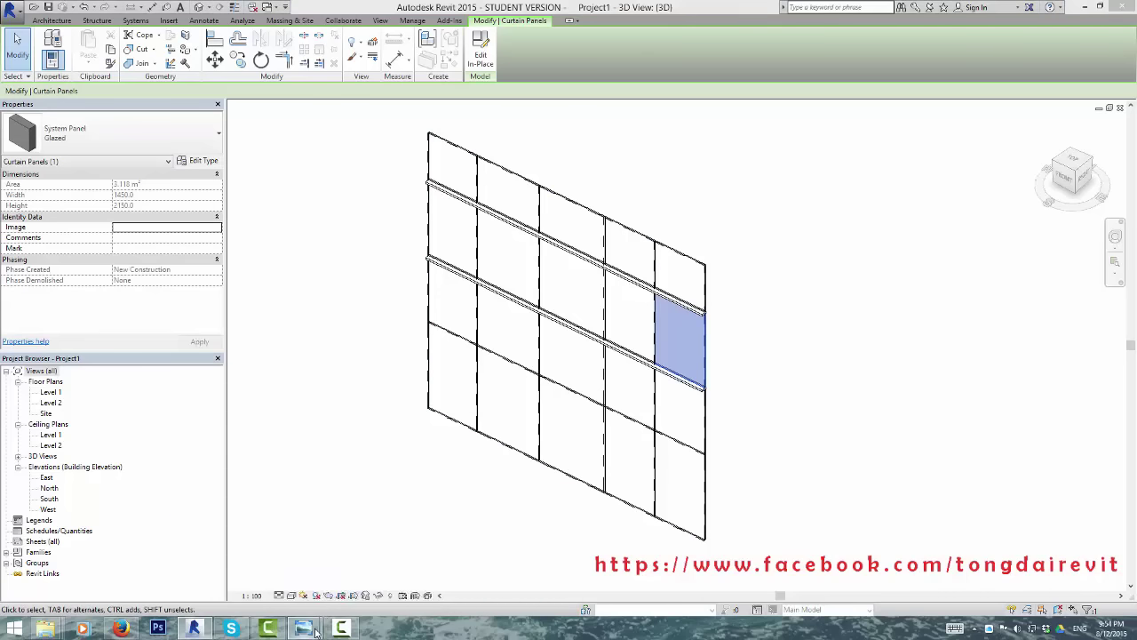
{"action": "mouse_move", "coordinate": [303, 628]}
{"action": "left_click", "coordinate": [369, 559]}
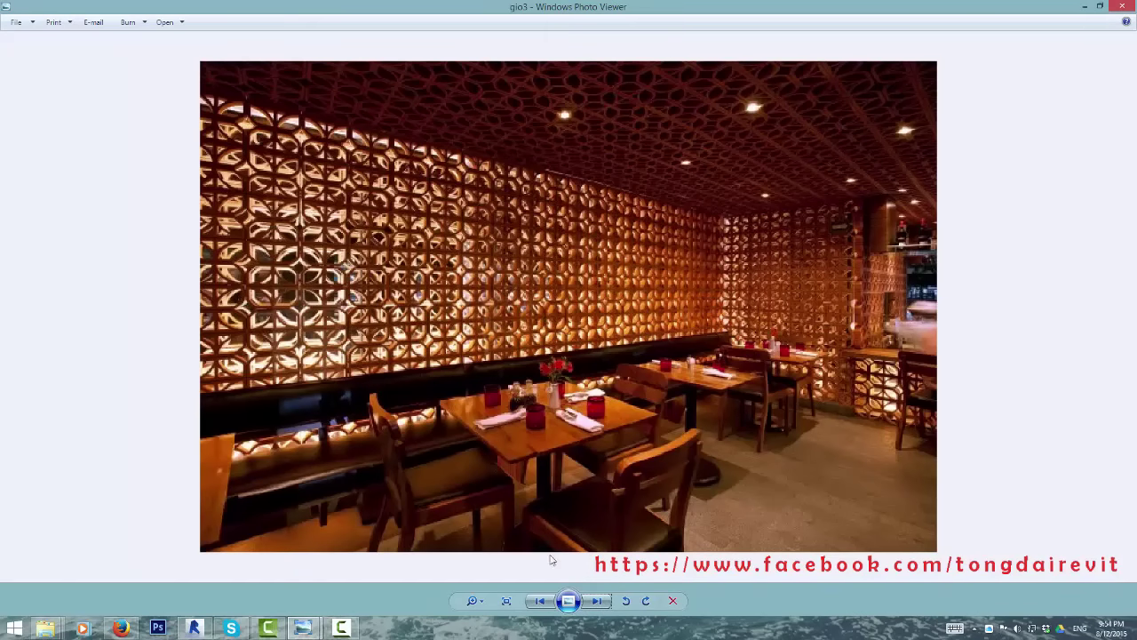
{"action": "left_click", "coordinate": [541, 601]}
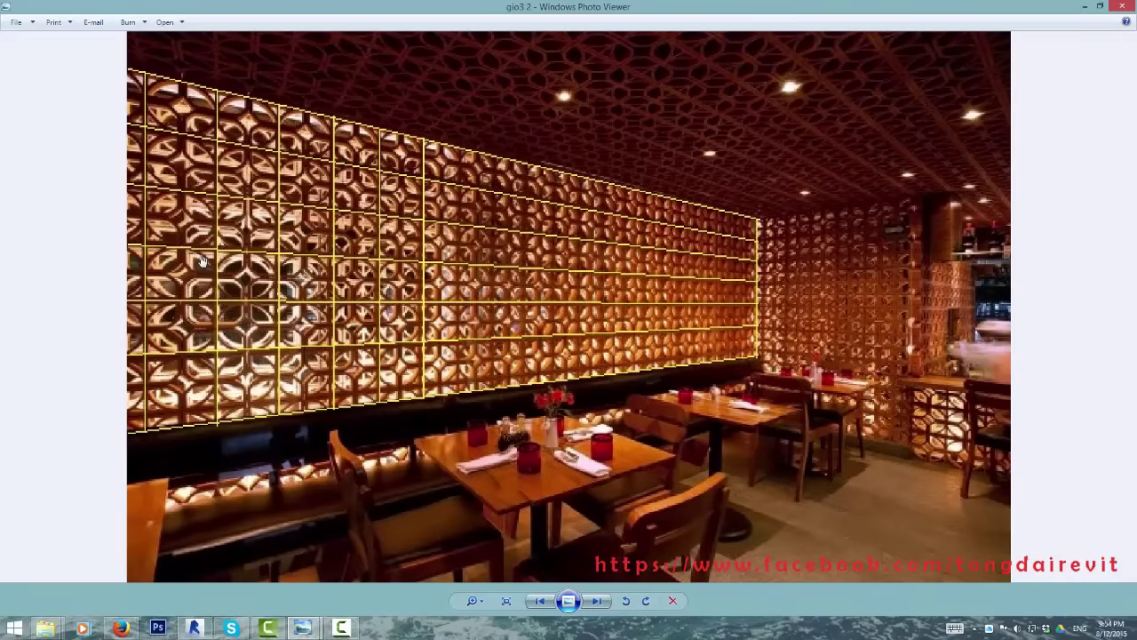
{"action": "mouse_move", "coordinate": [302, 628]}
{"action": "left_click", "coordinate": [241, 559]}
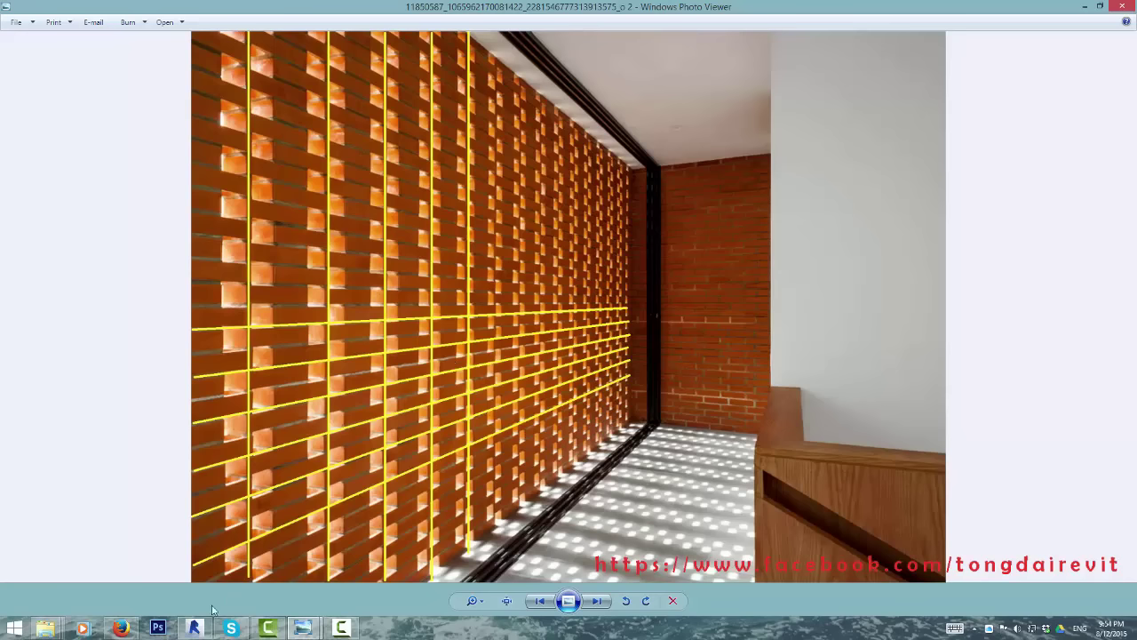
{"action": "left_click", "coordinate": [196, 627]}
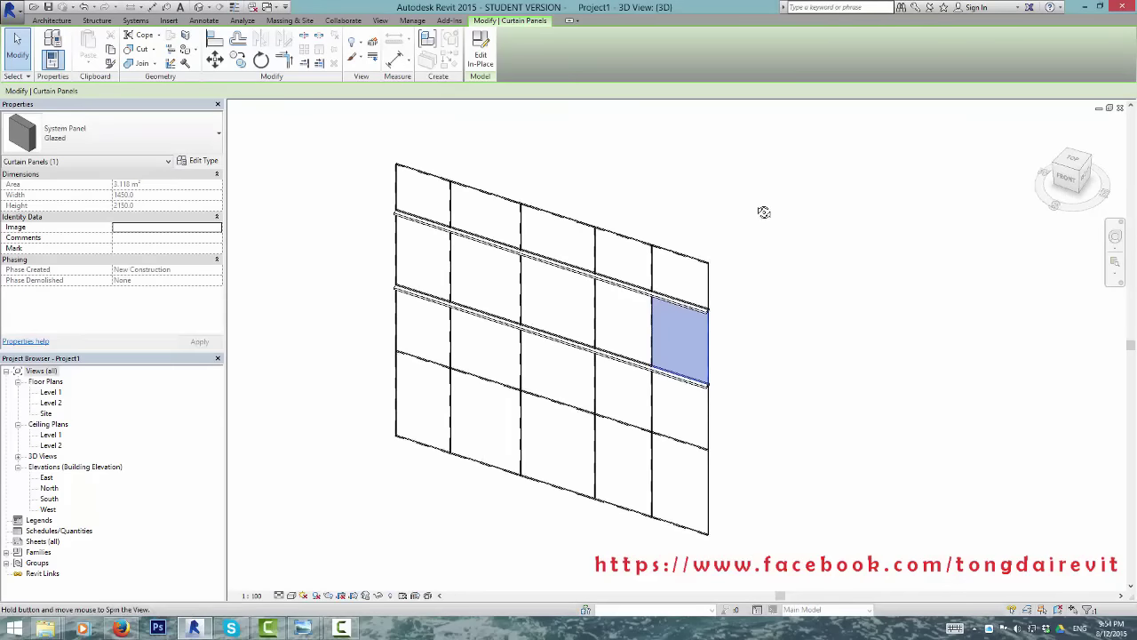
Step: Select and delete the old gridded curtain wall
{"action": "mouse_move", "coordinate": [728, 201]}
{"action": "middle_mouse_down", "text": "shift"}
{"action": "mouse_move", "coordinate": [761, 211]}
{"action": "mouse_move", "coordinate": [733, 196]}
{"action": "middle_mouse_up", "text": "shift"}
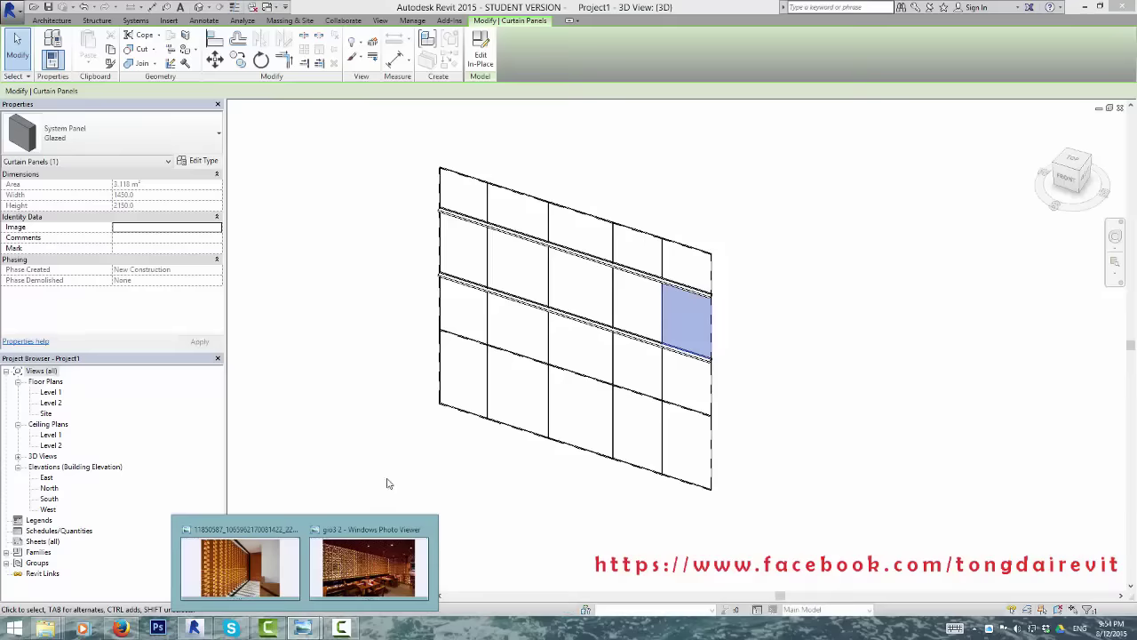
{"action": "left_click", "coordinate": [626, 228]}
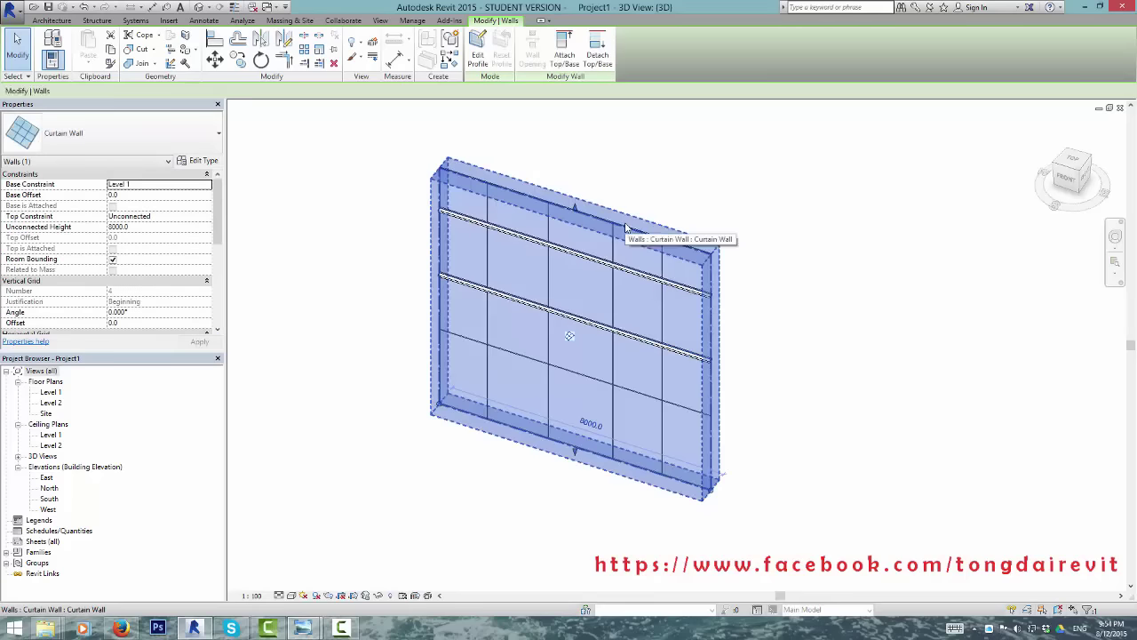
{"action": "key", "text": "Delete"}
{"action": "left_click", "coordinate": [97, 133]}
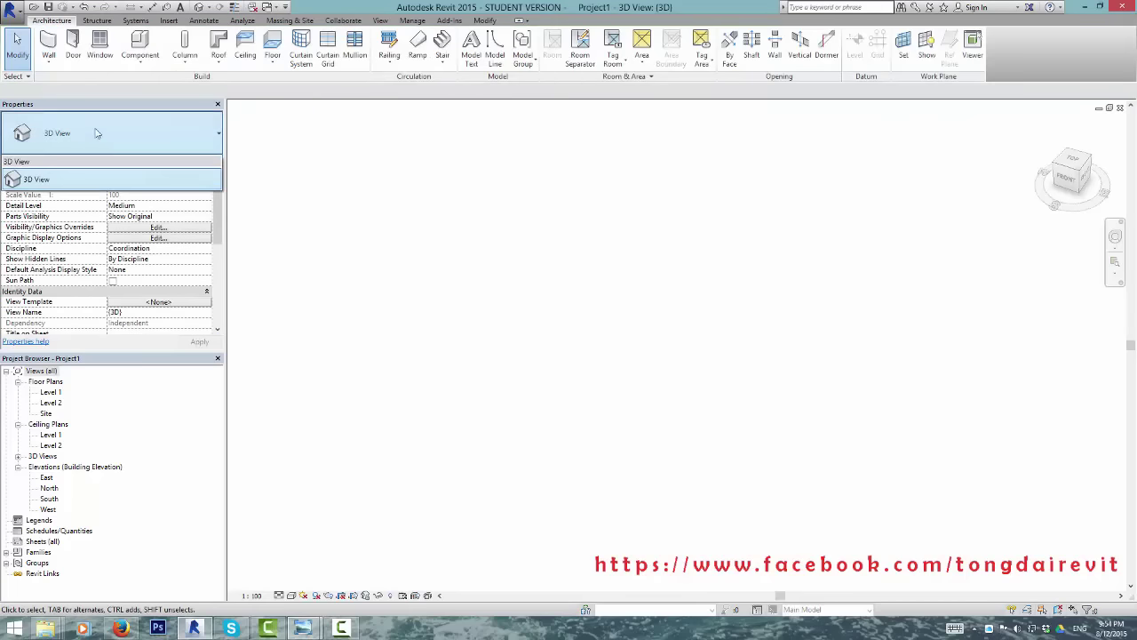
Step: Draw a new Curtain Wall, entering 1500 as its length
{"action": "left_click", "coordinate": [49, 44]}
{"action": "left_click", "coordinate": [98, 134]}
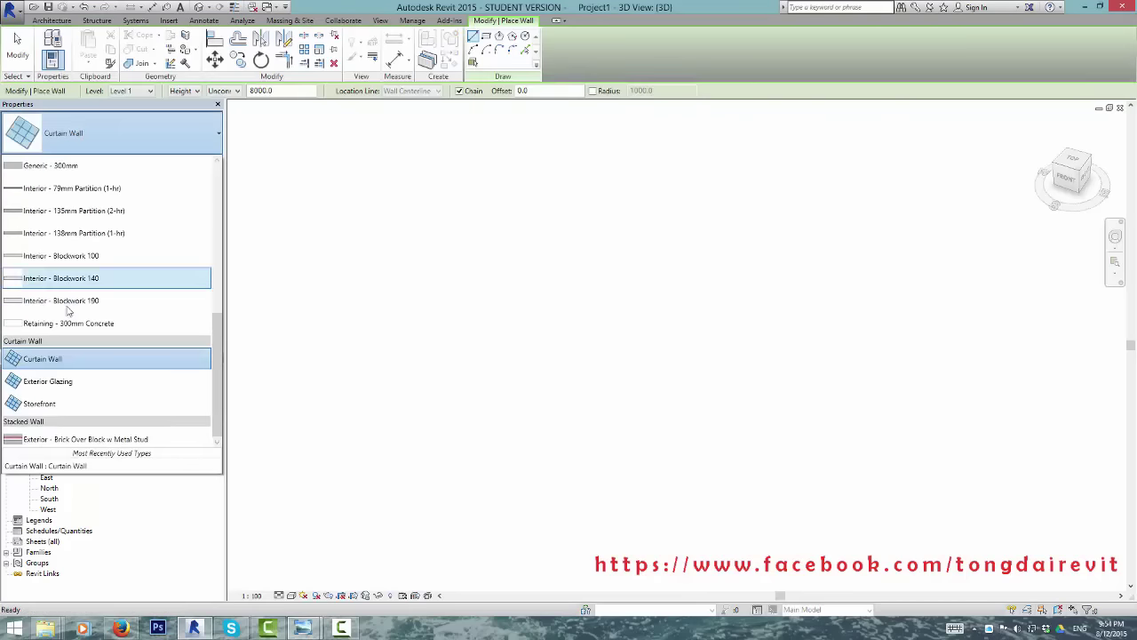
{"action": "left_click", "coordinate": [84, 358]}
{"action": "left_click", "coordinate": [508, 341]}
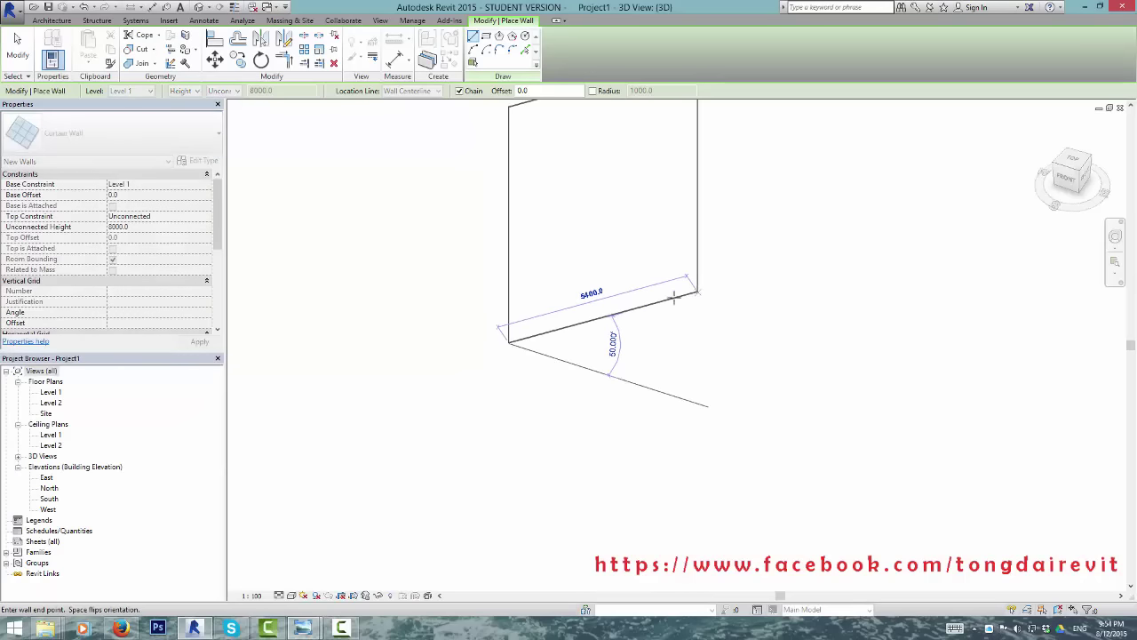
{"action": "scroll", "coordinate": [622, 355], "scroll_direction": "up", "scroll_amount": 3}
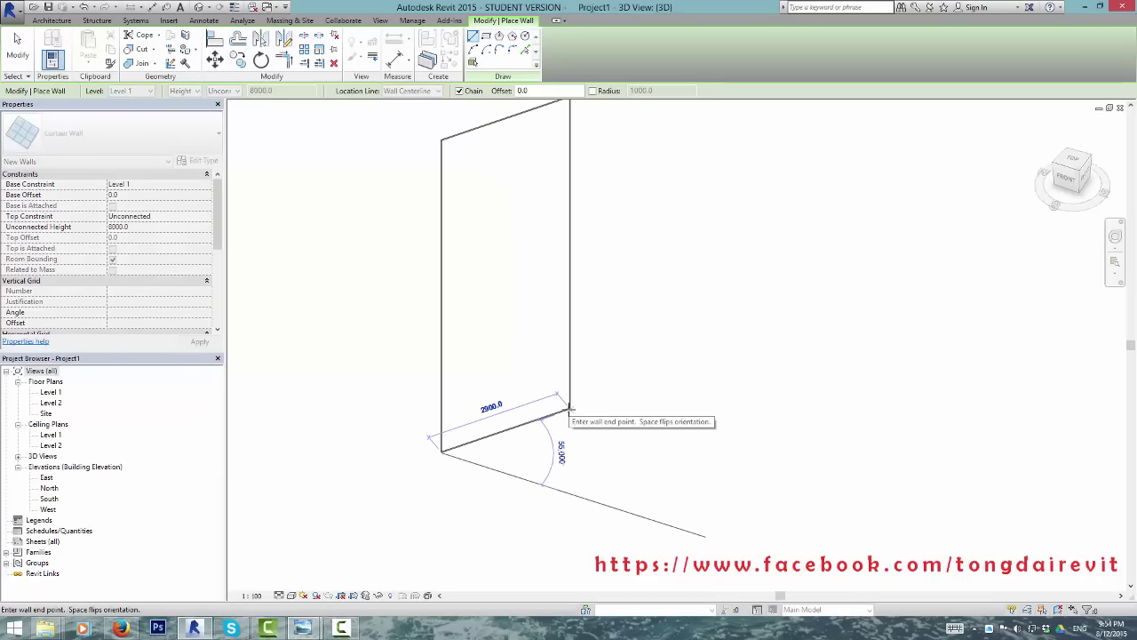
{"action": "type", "text": "1500"}
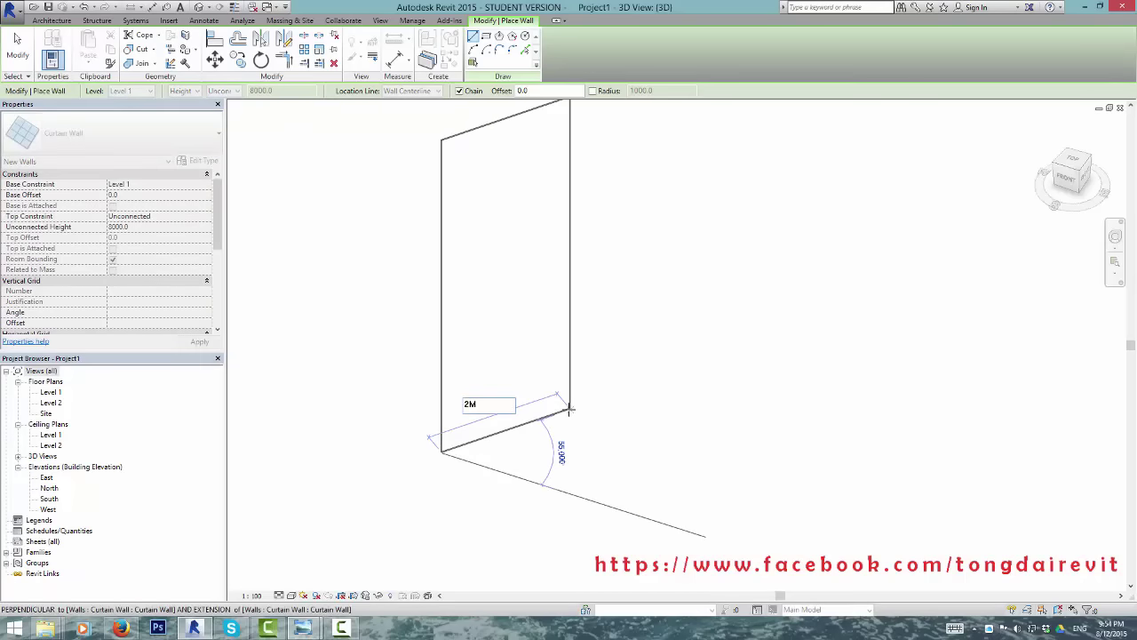
{"action": "key", "text": "Return"}
{"action": "key", "text": "Escape"}
{"action": "key", "text": "Escape"}
Step: Set the new wall's Unconnected Height to 2000 and apply
{"action": "left_click", "coordinate": [532, 266]}
{"action": "double_click", "coordinate": [118, 226]}
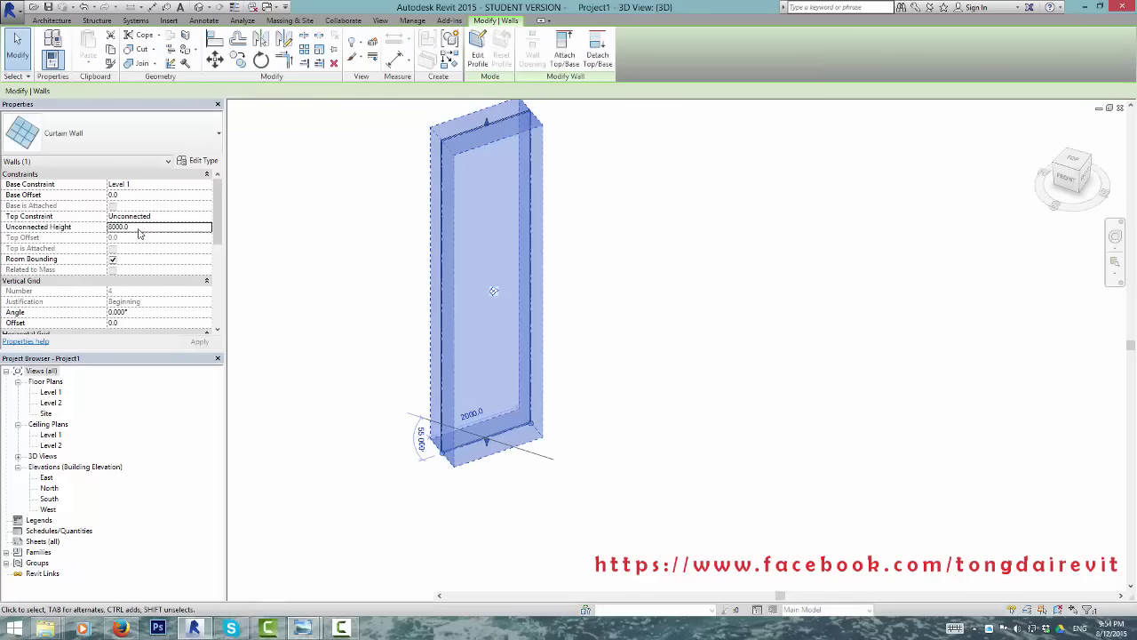
{"action": "type", "text": "2000"}
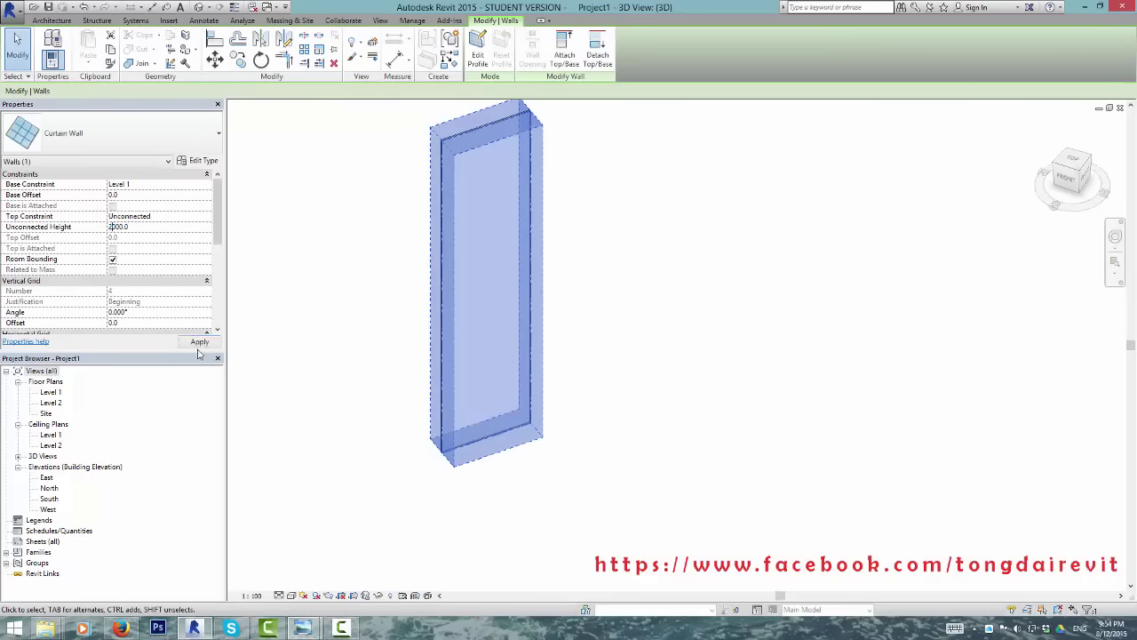
{"action": "left_click", "coordinate": [199, 342]}
{"action": "scroll", "coordinate": [497, 347], "scroll_direction": "up", "scroll_amount": 4}
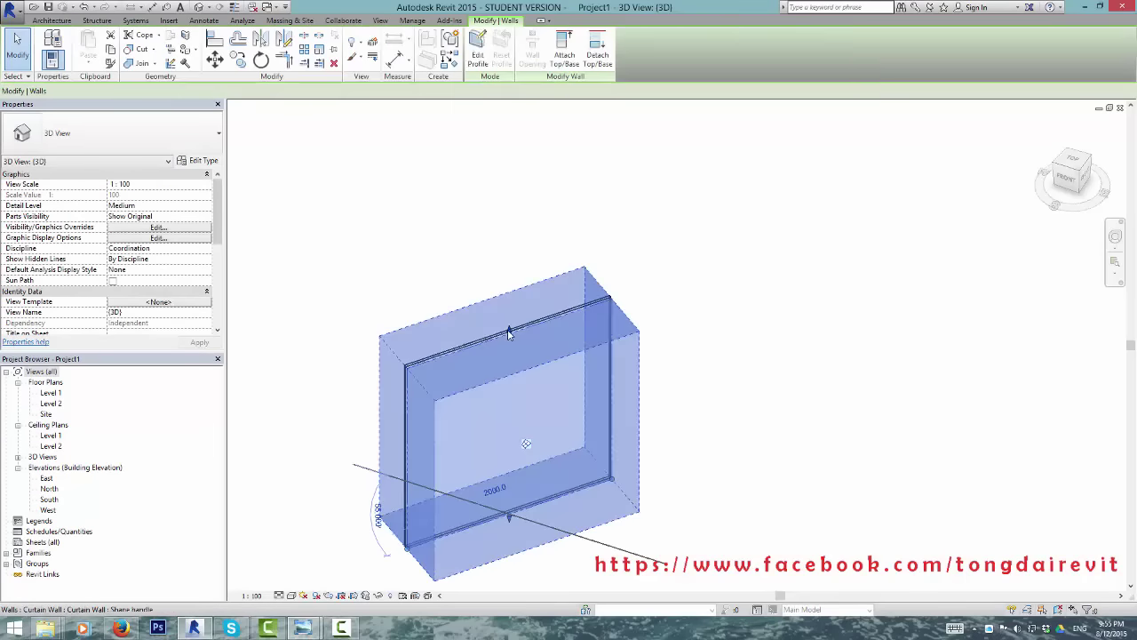
Step: Duplicate the wall's type as 'Tuong hoa gio loai 1', confirm with OK, and deselect
{"action": "middle_click_drag", "start_coordinate": [476, 268], "coordinate": [470, 222]}
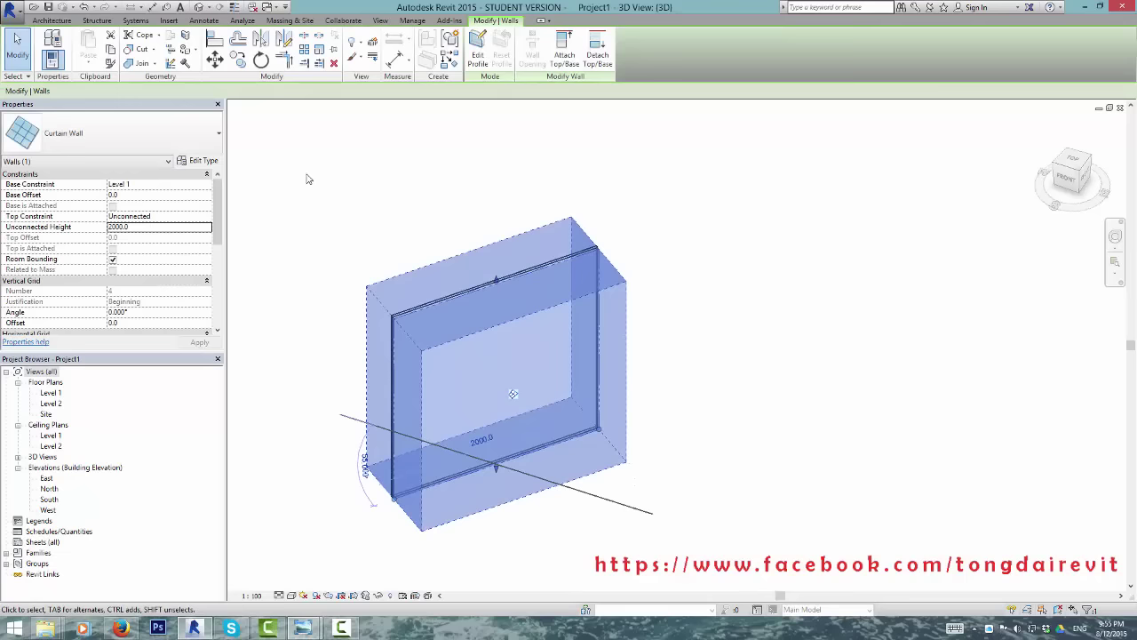
{"action": "left_click", "coordinate": [203, 160]}
{"action": "left_click", "coordinate": [861, 214]}
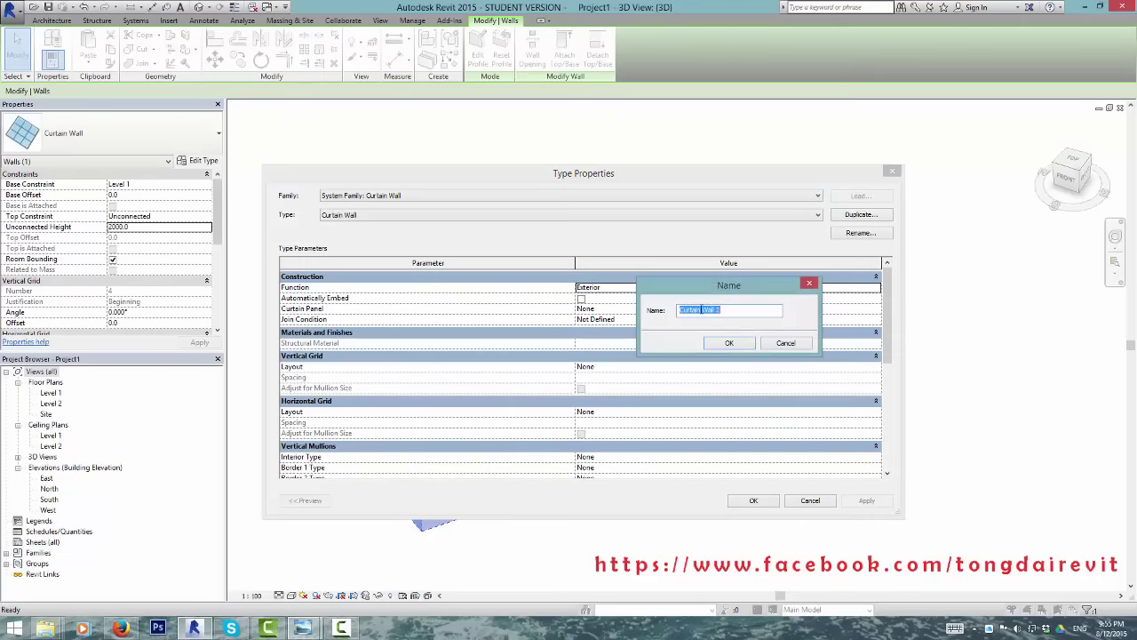
{"action": "type", "text": "tUONG HOA"}
{"action": "key", "text": "ctrl+a"}
{"action": "type", "text": "t"}
{"action": "key", "text": "ctrl+a"}
{"action": "type", "text": "T"}
{"action": "key", "text": "Return"}
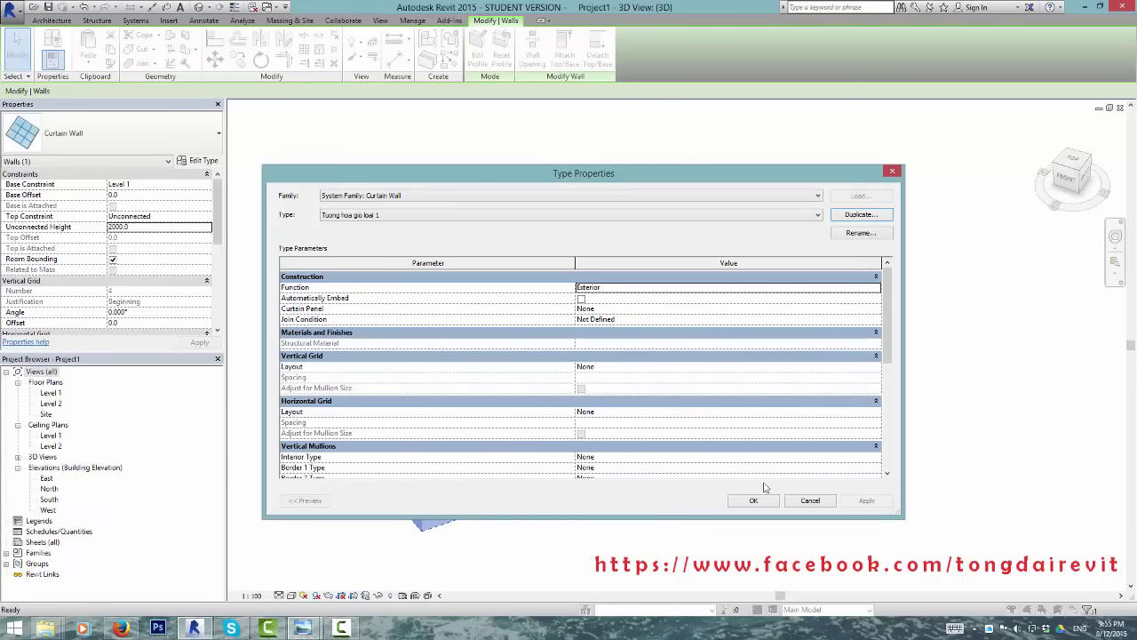
{"action": "left_click", "coordinate": [762, 497]}
{"action": "left_click", "coordinate": [750, 416]}
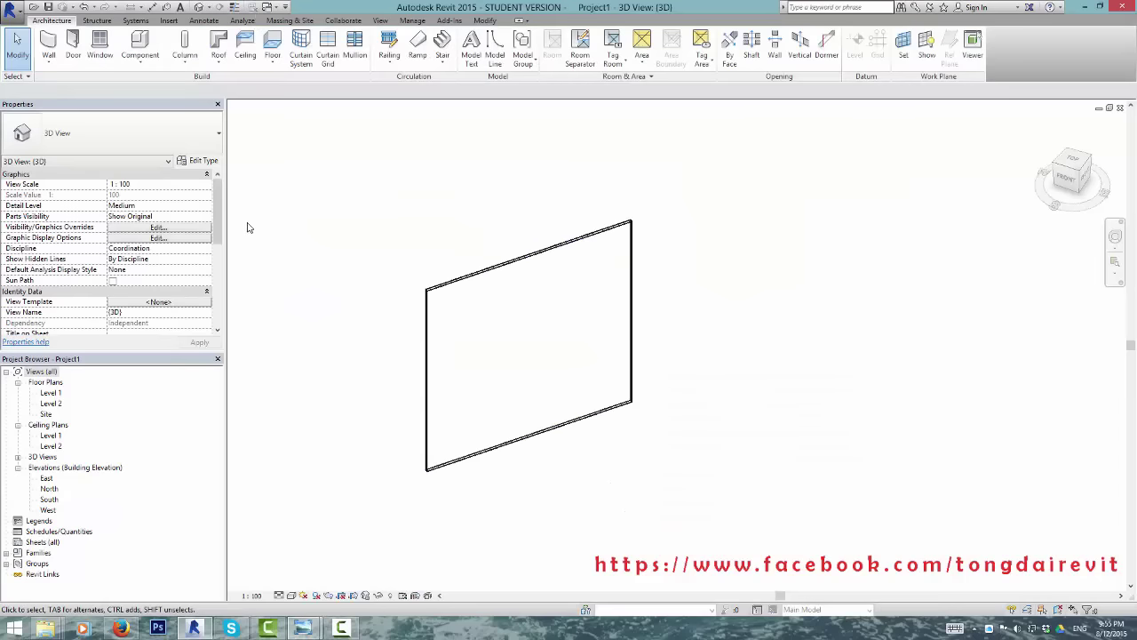
{"action": "scroll", "coordinate": [543, 269], "scroll_direction": "up", "scroll_amount": 2}
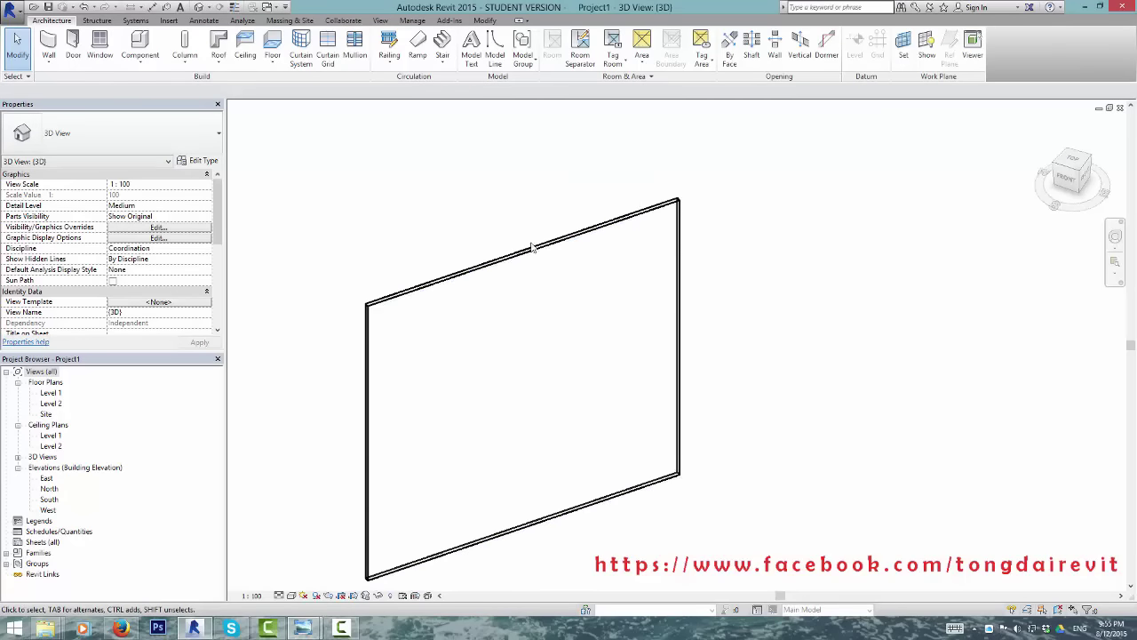
{"action": "mouse_move", "coordinate": [302, 627]}
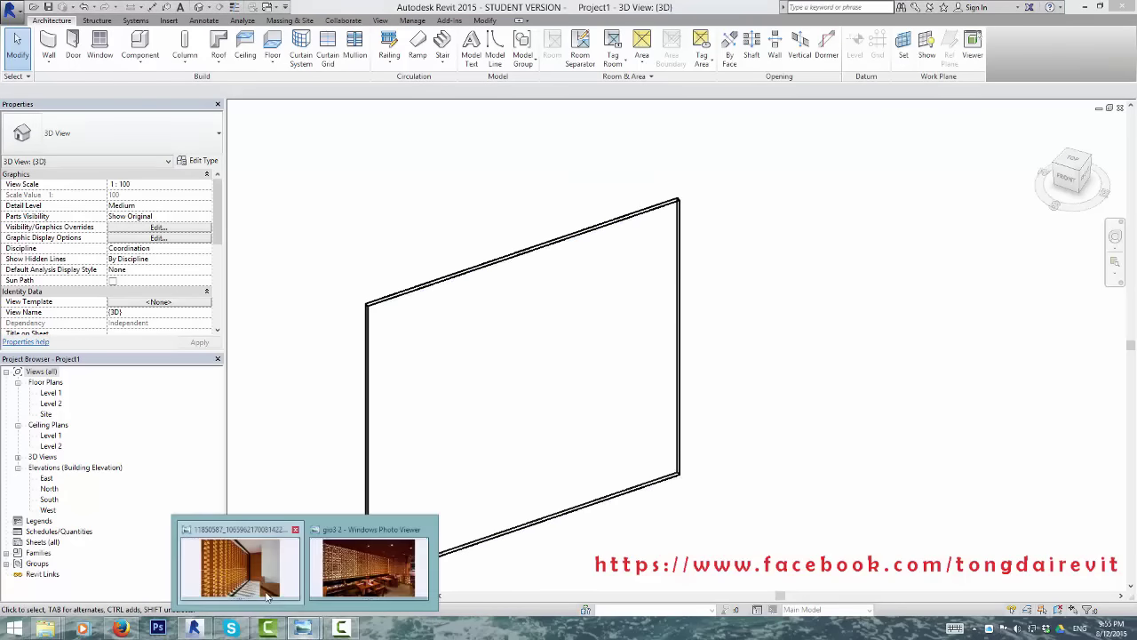
Step: Zoom into the gridded brick-wall photo, close Photo Viewer, and reselect the curtain wall
{"action": "left_click", "coordinate": [275, 582]}
{"action": "scroll", "coordinate": [333, 328], "scroll_direction": "up", "scroll_amount": 1}
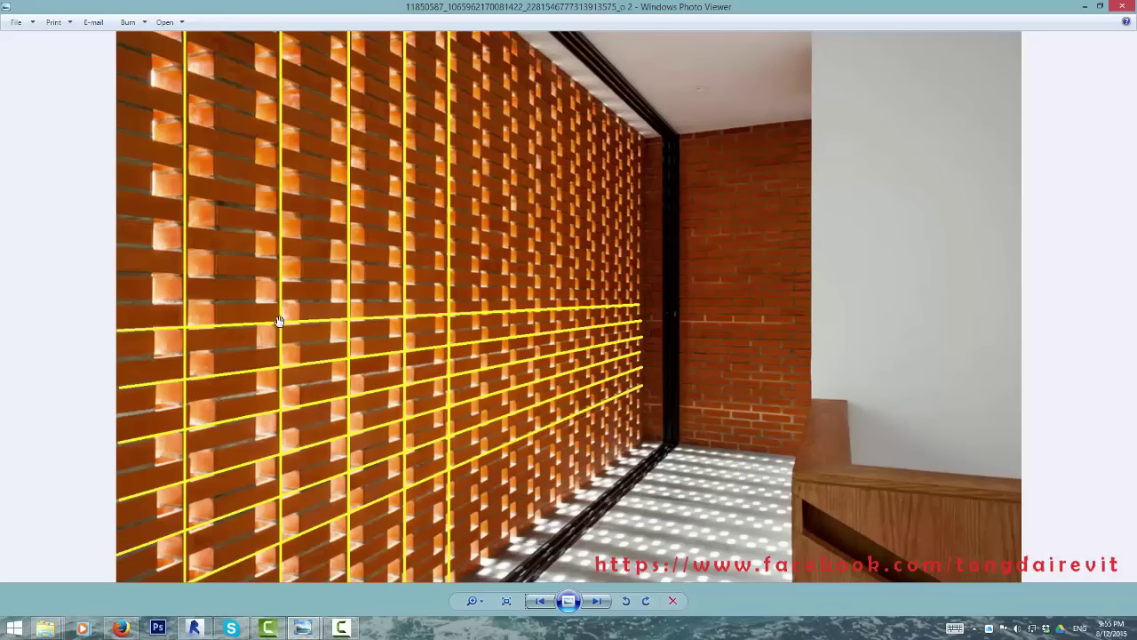
{"action": "left_click", "coordinate": [1124, 7]}
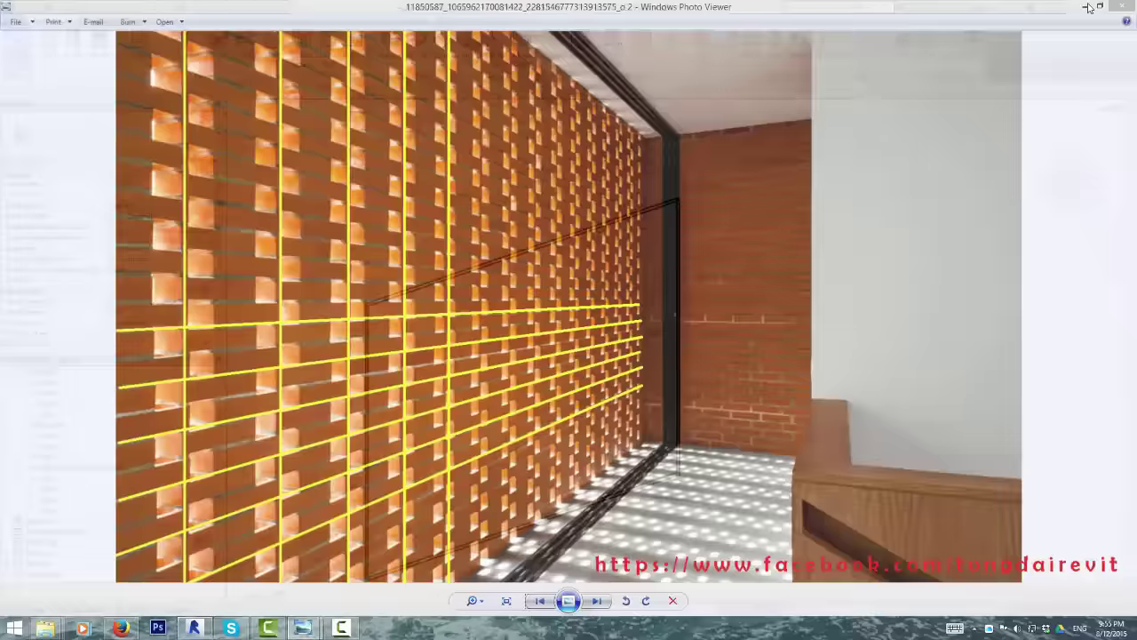
{"action": "left_click", "coordinate": [551, 423]}
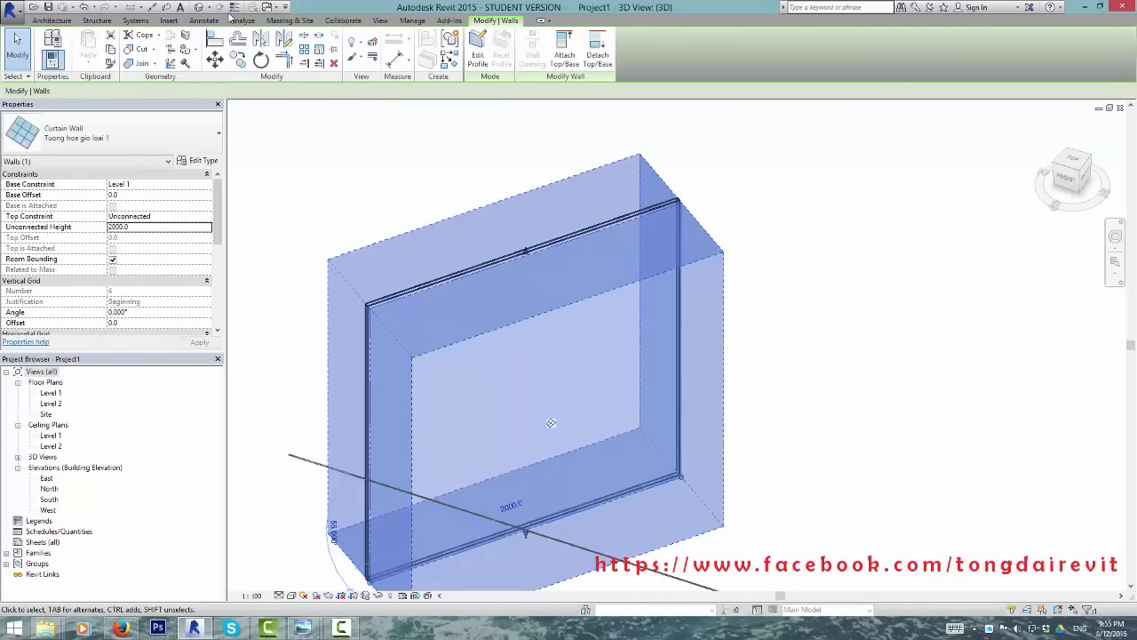
Step: Set the type's vertical grid to Fixed Distance 300 and horizontal grid to Fixed Distance 100
{"action": "left_click", "coordinate": [233, 6]}
{"action": "left_click", "coordinate": [197, 160]}
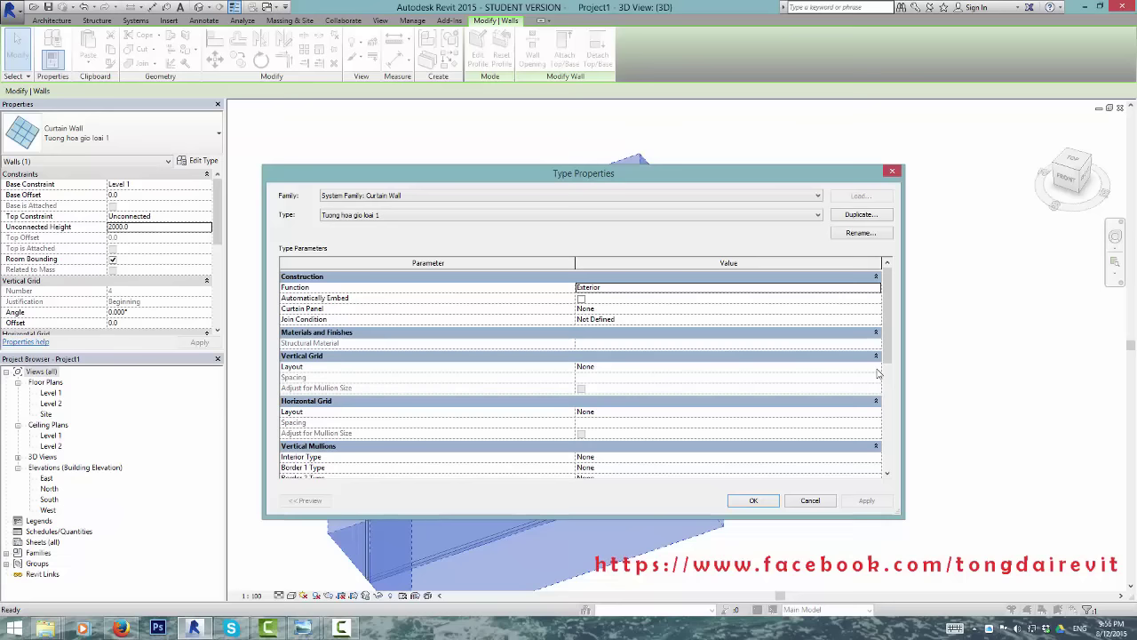
{"action": "left_click", "coordinate": [875, 367]}
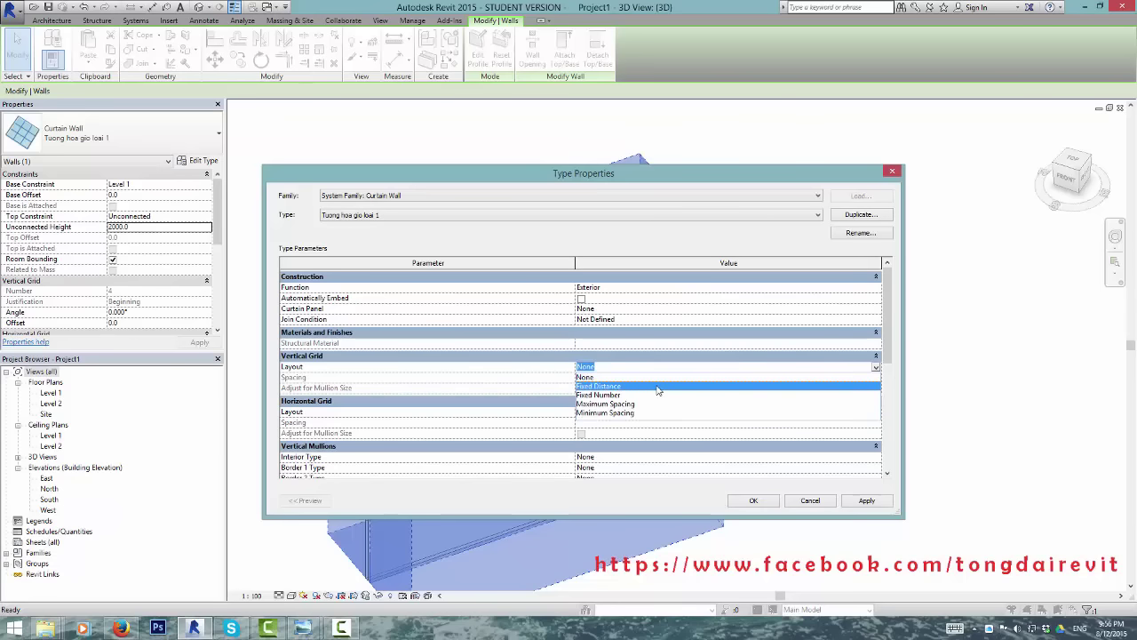
{"action": "left_click", "coordinate": [657, 387]}
{"action": "left_click", "coordinate": [616, 378]}
{"action": "type", "text": "300"}
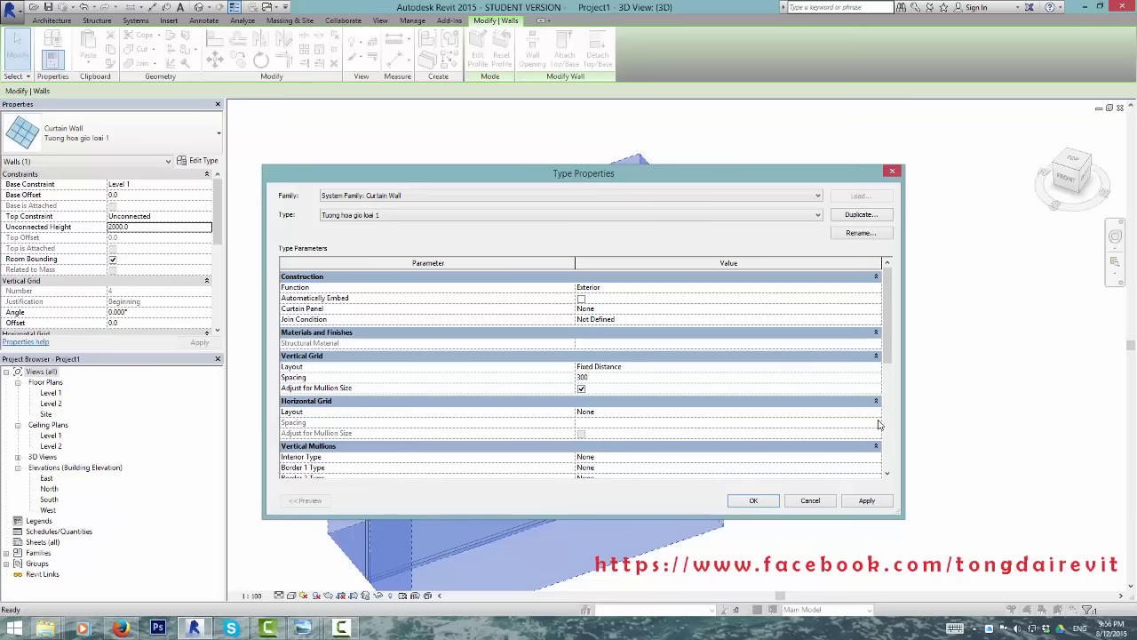
{"action": "left_click", "coordinate": [875, 412]}
{"action": "left_click", "coordinate": [875, 412]}
{"action": "left_click", "coordinate": [675, 430]}
{"action": "left_click", "coordinate": [607, 422]}
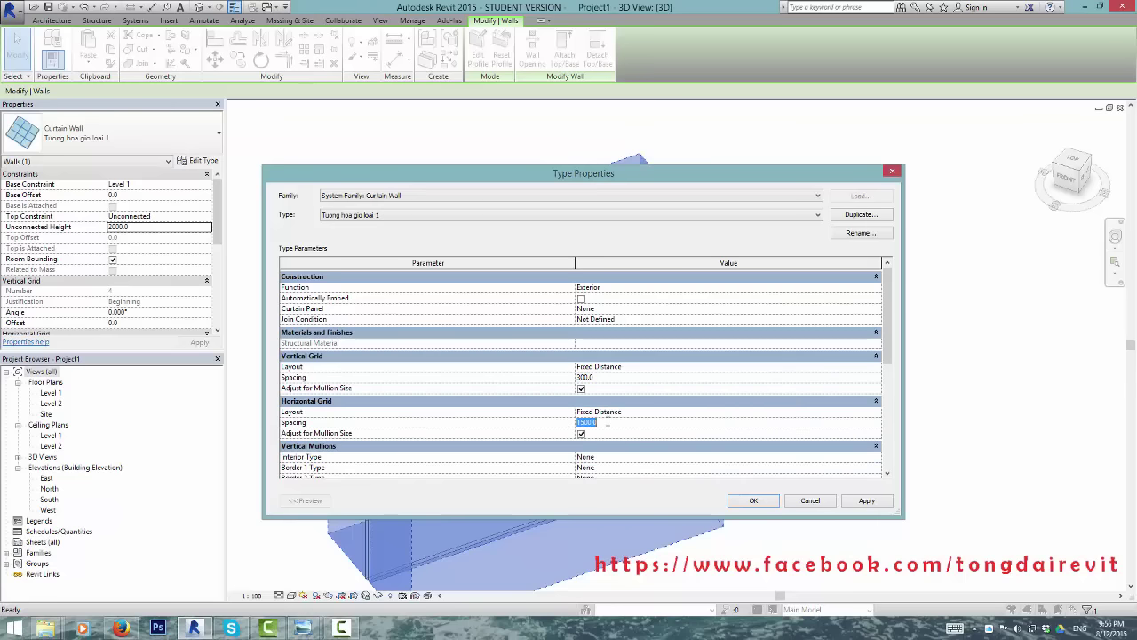
{"action": "left_click", "coordinate": [752, 501]}
{"action": "scroll", "coordinate": [287, 436], "scroll_direction": "up", "scroll_amount": 3}
{"action": "left_click", "coordinate": [388, 491]}
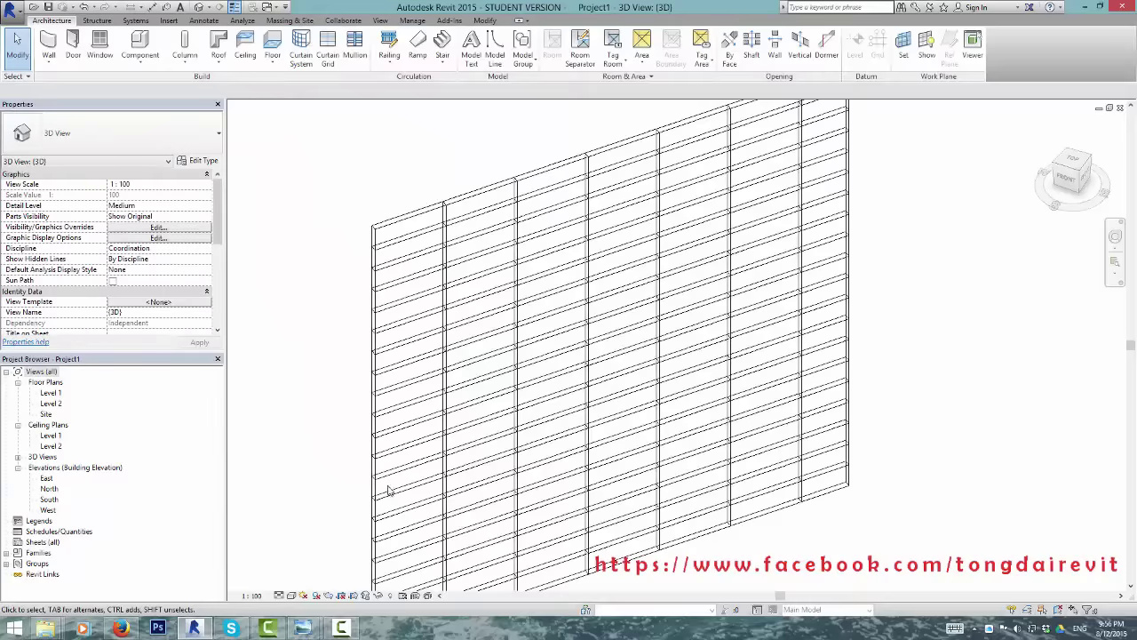
{"action": "scroll", "coordinate": [388, 491], "scroll_direction": "up", "scroll_amount": 2}
{"action": "scroll", "coordinate": [421, 386], "scroll_direction": "up", "scroll_amount": 2}
{"action": "scroll", "coordinate": [436, 381], "scroll_direction": "up", "scroll_amount": 1}
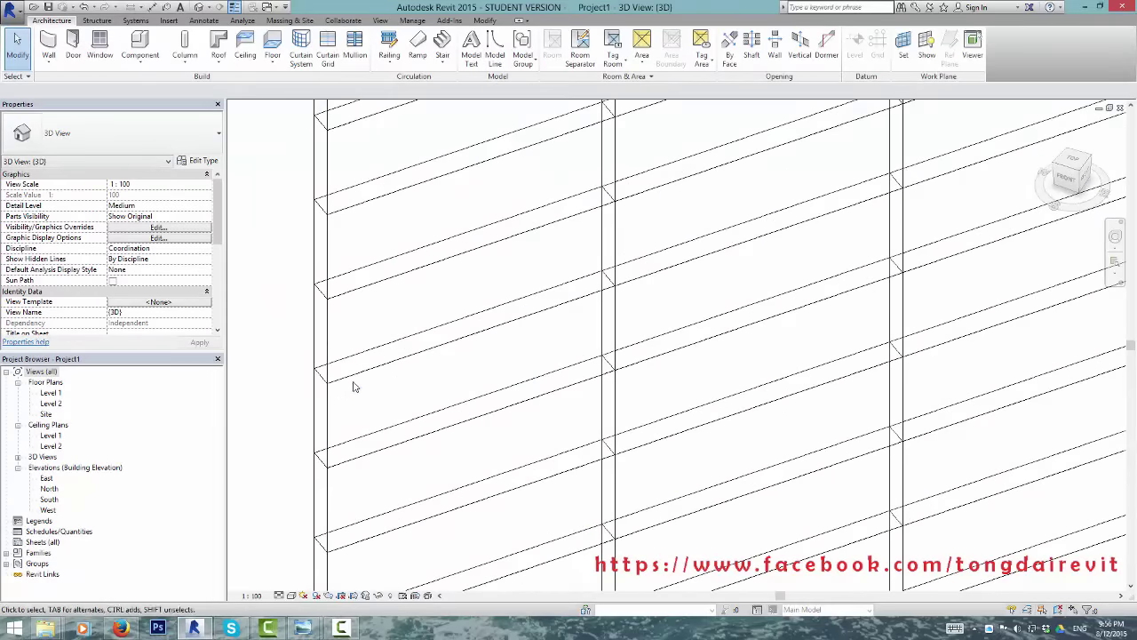
{"action": "scroll", "coordinate": [352, 386], "scroll_direction": "down", "scroll_amount": 2}
{"action": "scroll", "coordinate": [320, 259], "scroll_direction": "down", "scroll_amount": 1}
{"action": "scroll", "coordinate": [338, 342], "scroll_direction": "down", "scroll_amount": 2}
{"action": "scroll", "coordinate": [406, 283], "scroll_direction": "down", "scroll_amount": 2}
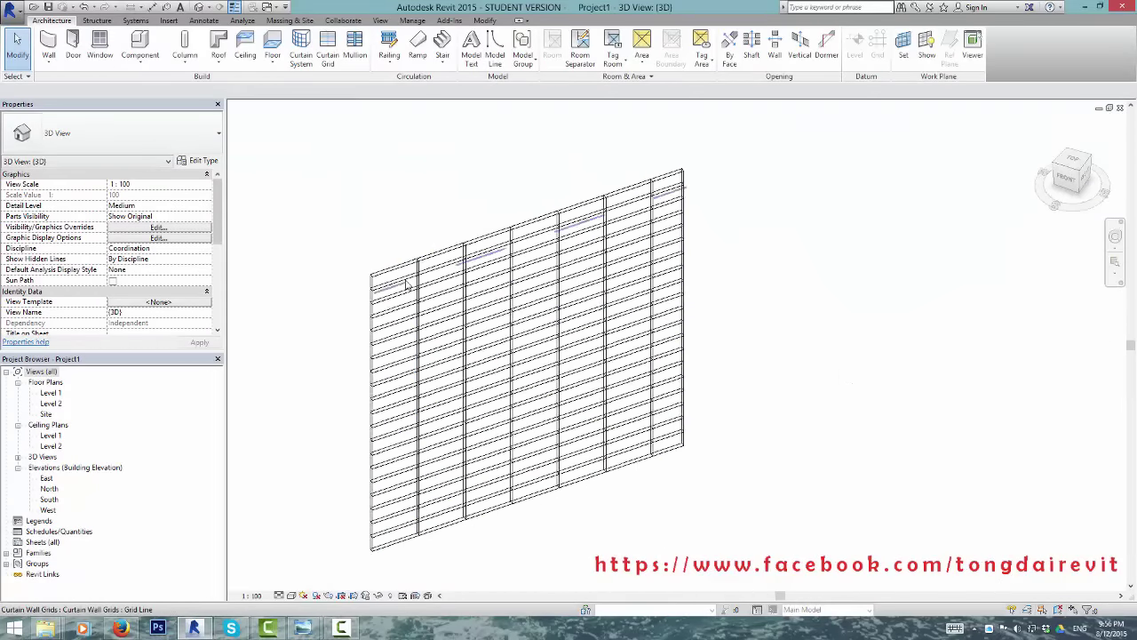
{"action": "scroll", "coordinate": [382, 275], "scroll_direction": "up", "scroll_amount": 2}
{"action": "scroll", "coordinate": [364, 267], "scroll_direction": "up", "scroll_amount": 2}
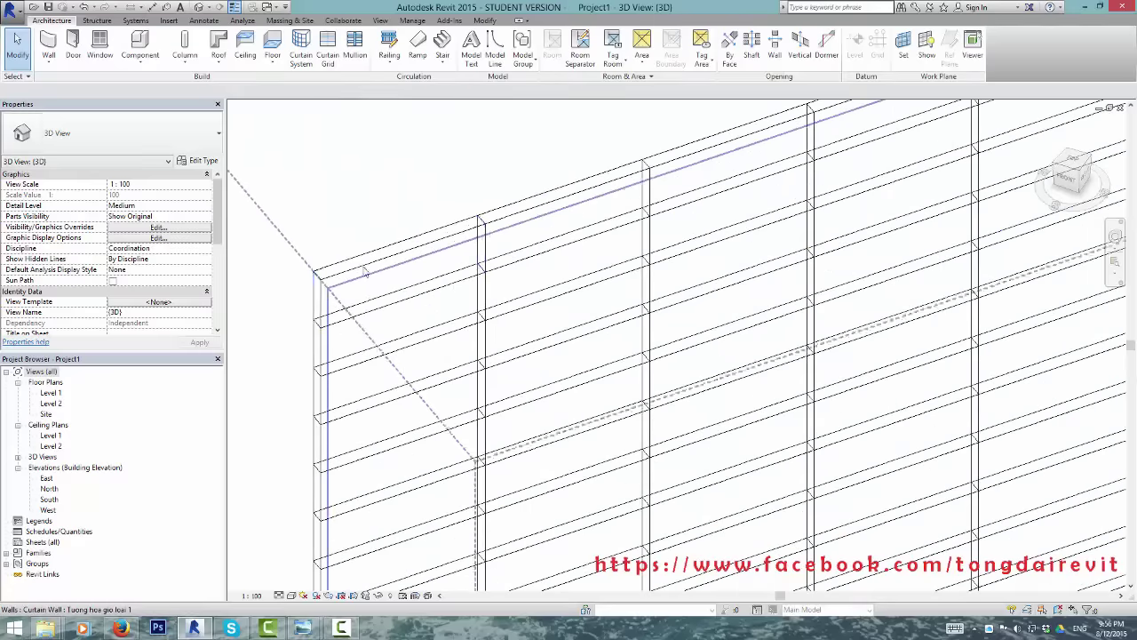
{"action": "left_click", "coordinate": [502, 220]}
{"action": "scroll", "coordinate": [465, 195], "scroll_direction": "down", "scroll_amount": 2}
{"action": "scroll", "coordinate": [464, 205], "scroll_direction": "down", "scroll_amount": 1}
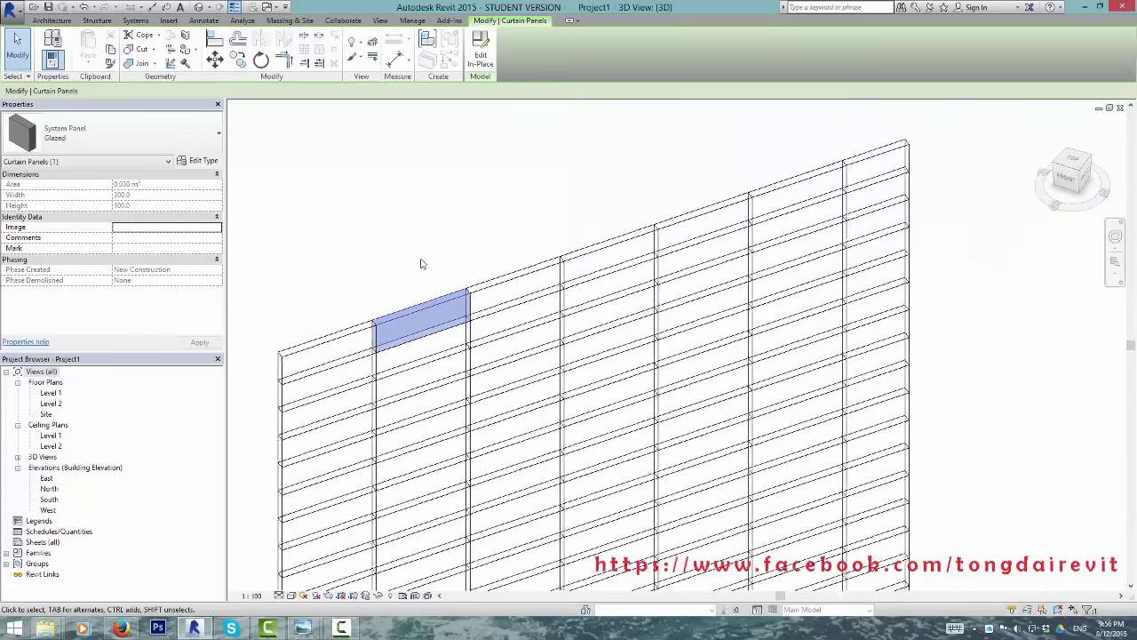
{"action": "scroll", "coordinate": [476, 265], "scroll_direction": "down", "scroll_amount": 2}
{"action": "mouse_move", "coordinate": [475, 265]}
{"action": "middle_mouse_down", "text": "shift"}
{"action": "mouse_move", "coordinate": [684, 249]}
{"action": "mouse_move", "coordinate": [512, 213]}
{"action": "middle_mouse_up", "text": "shift"}
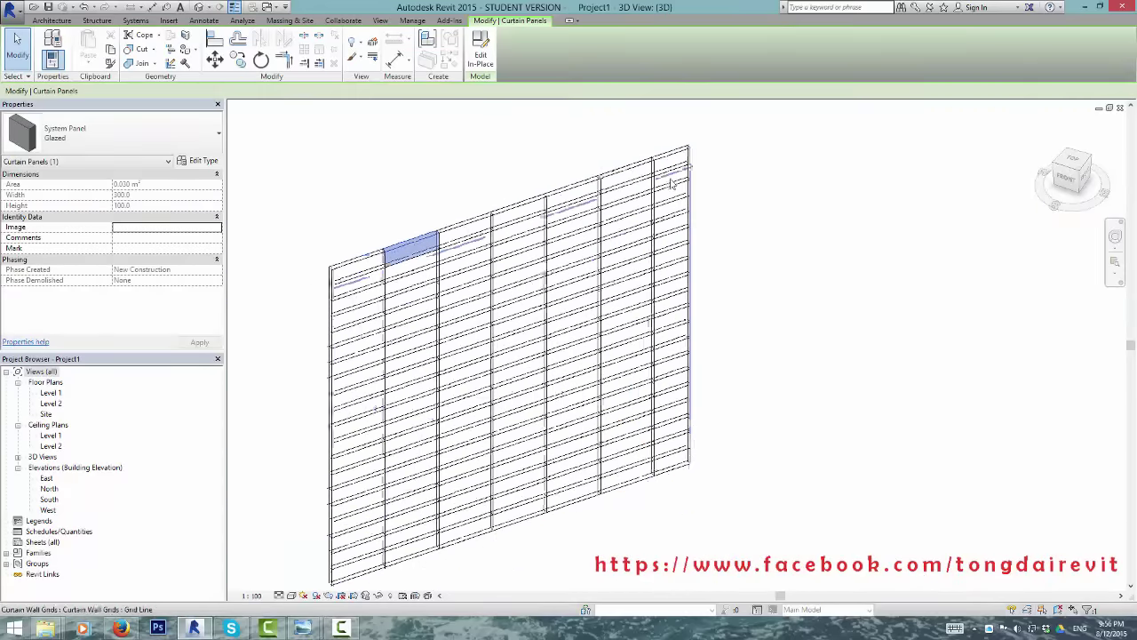
{"action": "scroll", "coordinate": [444, 233], "scroll_direction": "up", "scroll_amount": 1}
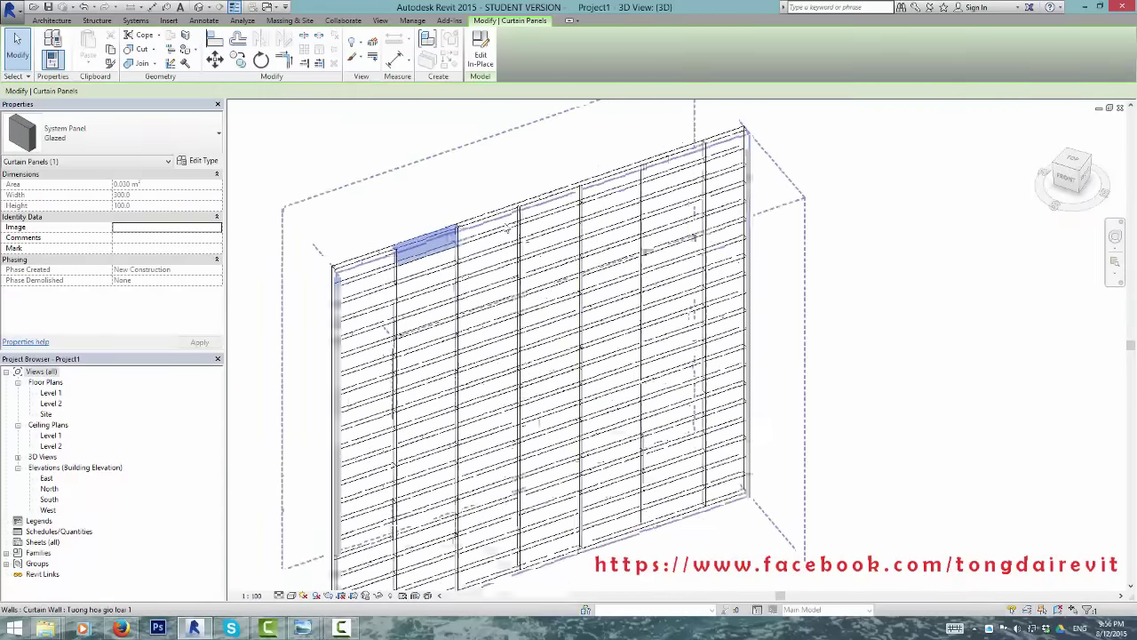
{"action": "scroll", "coordinate": [437, 234], "scroll_direction": "up", "scroll_amount": 2}
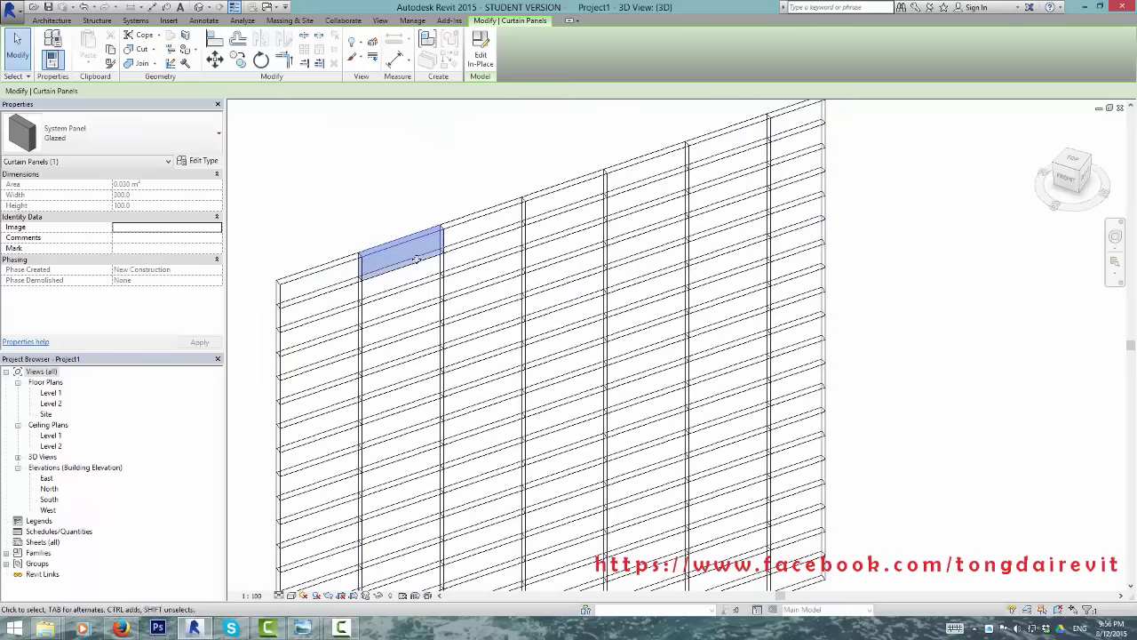
{"action": "left_click", "coordinate": [480, 250]}
{"action": "mouse_move", "coordinate": [529, 302]}
{"action": "middle_mouse_down", "text": "shift"}
{"action": "mouse_move", "coordinate": [546, 287]}
{"action": "mouse_move", "coordinate": [541, 154]}
{"action": "middle_mouse_up", "text": "shift"}
{"action": "mouse_move", "coordinate": [515, 205]}
{"action": "middle_mouse_down", "text": "shift"}
{"action": "mouse_move", "coordinate": [467, 274]}
{"action": "mouse_move", "coordinate": [500, 393]}
{"action": "middle_mouse_up", "text": "shift"}
{"action": "left_click", "coordinate": [752, 163]}
{"action": "scroll", "coordinate": [440, 140], "scroll_direction": "up", "scroll_amount": 1}
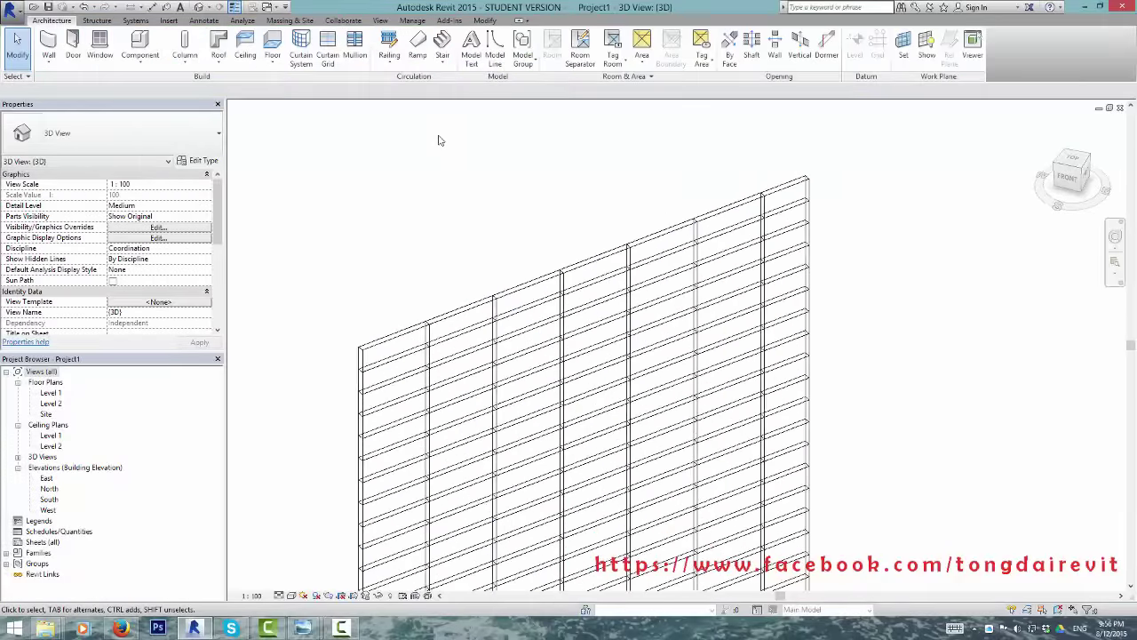
{"action": "scroll", "coordinate": [437, 178], "scroll_direction": "up", "scroll_amount": 1}
{"action": "scroll", "coordinate": [436, 178], "scroll_direction": "up", "scroll_amount": 1}
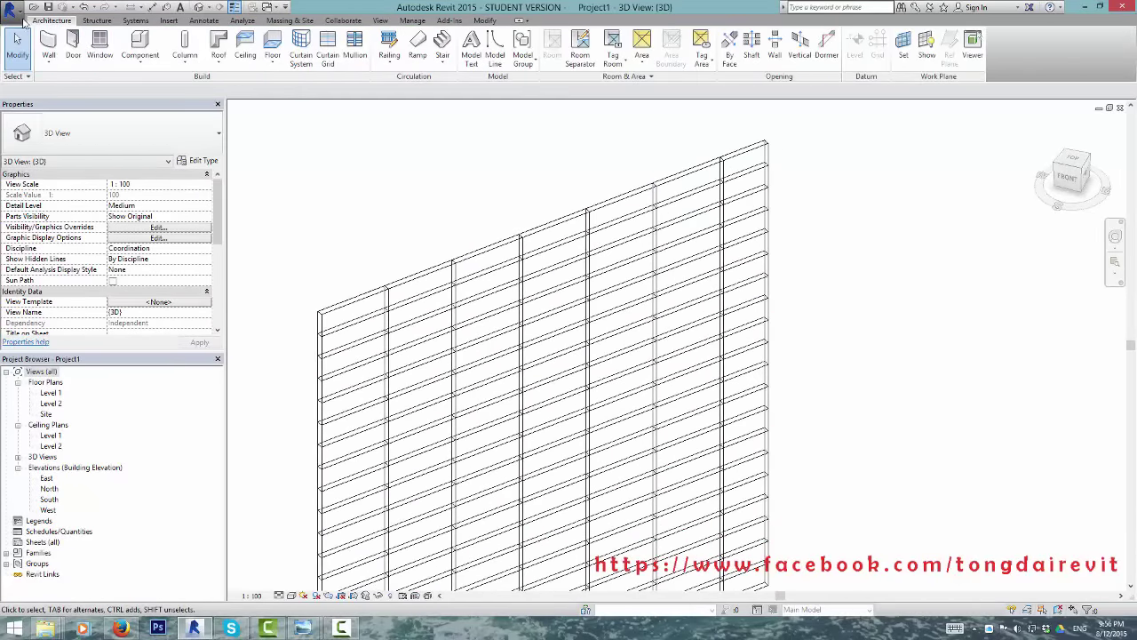
{"action": "left_click", "coordinate": [11, 8]}
Step: Create a family from Metric Curtain Wall Panel.rft, open its Exterior elevation, and consult the brick photo
{"action": "mouse_move", "coordinate": [74, 53]}
{"action": "left_click", "coordinate": [133, 153]}
{"action": "left_click_drag", "start_coordinate": [358, 238], "coordinate": [585, 185]}
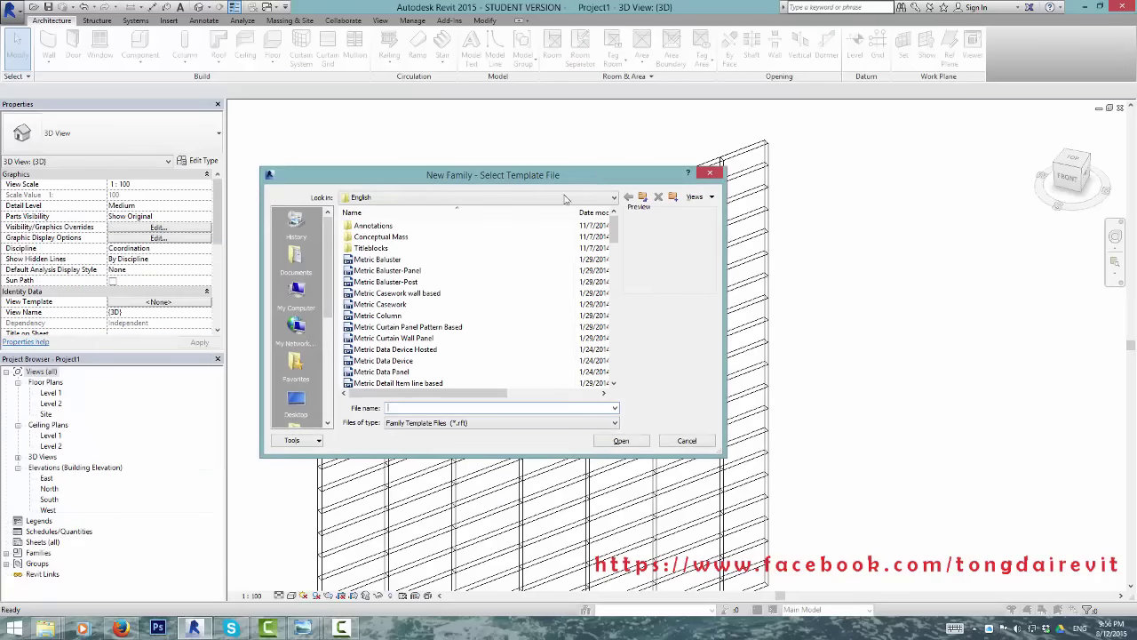
{"action": "left_click", "coordinate": [445, 341]}
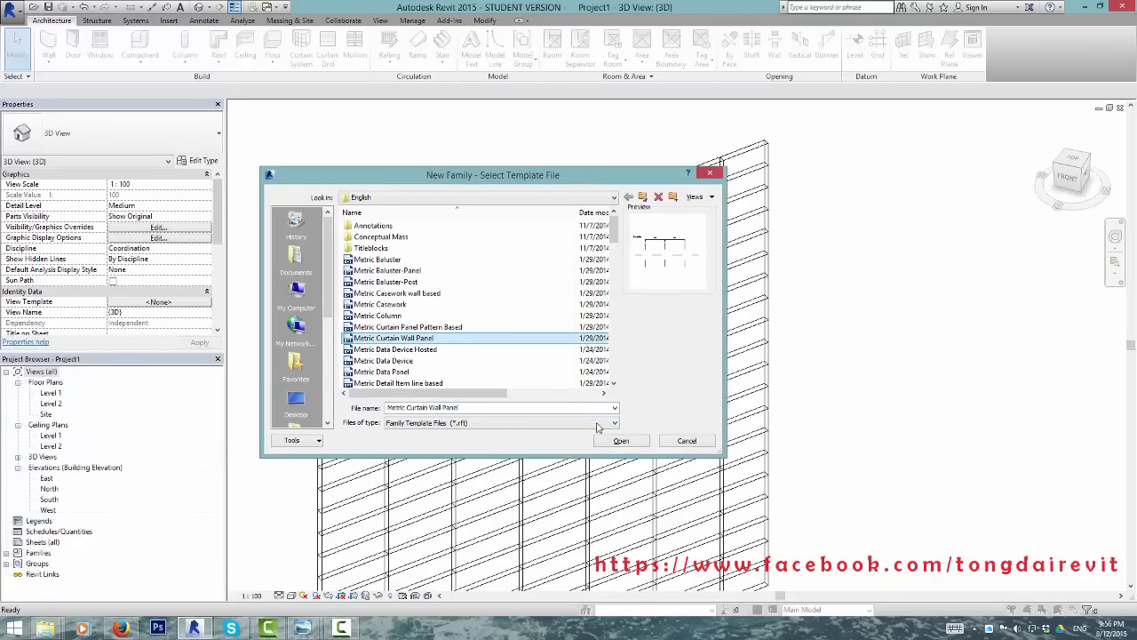
{"action": "left_click", "coordinate": [621, 441]}
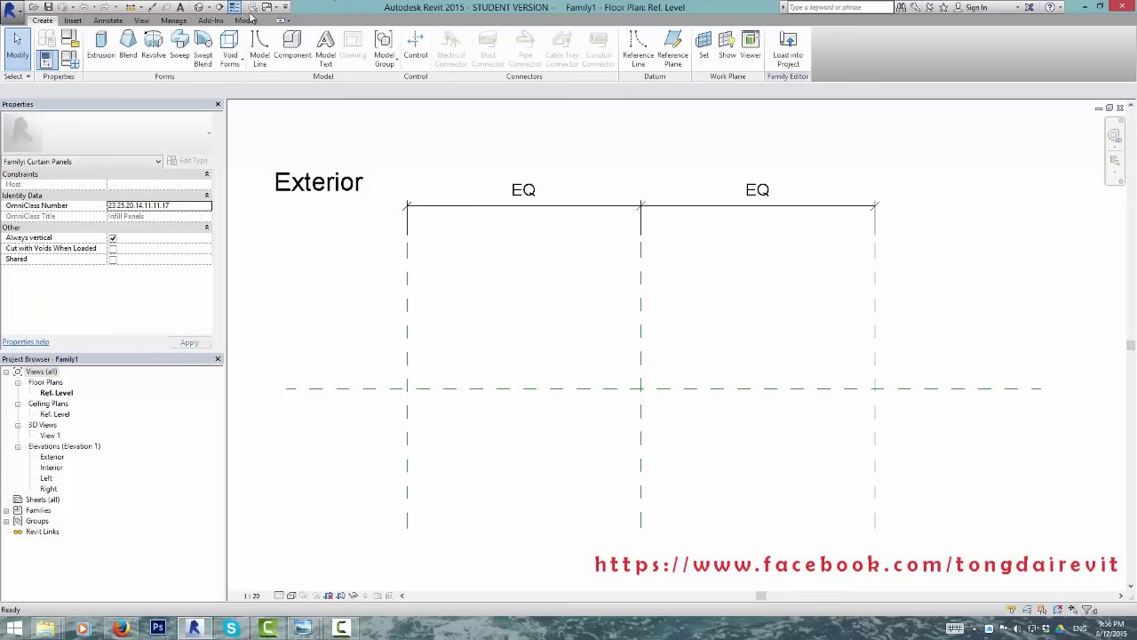
{"action": "left_click", "coordinate": [53, 466]}
{"action": "double_click", "coordinate": [56, 457]}
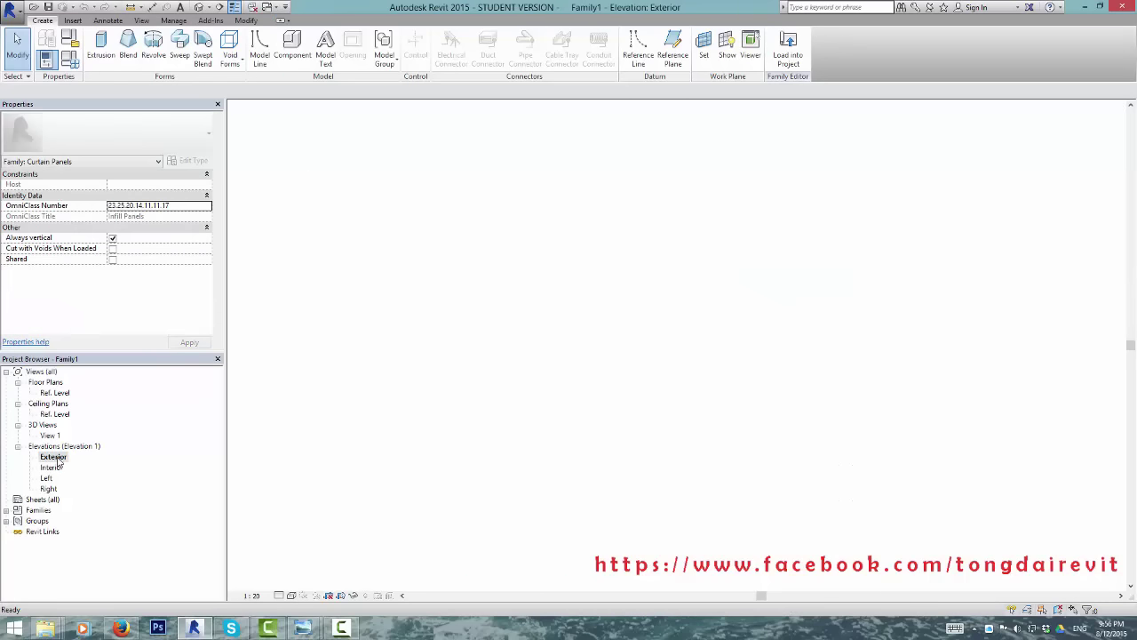
{"action": "middle_click_drag", "start_coordinate": [650, 388], "coordinate": [543, 381]}
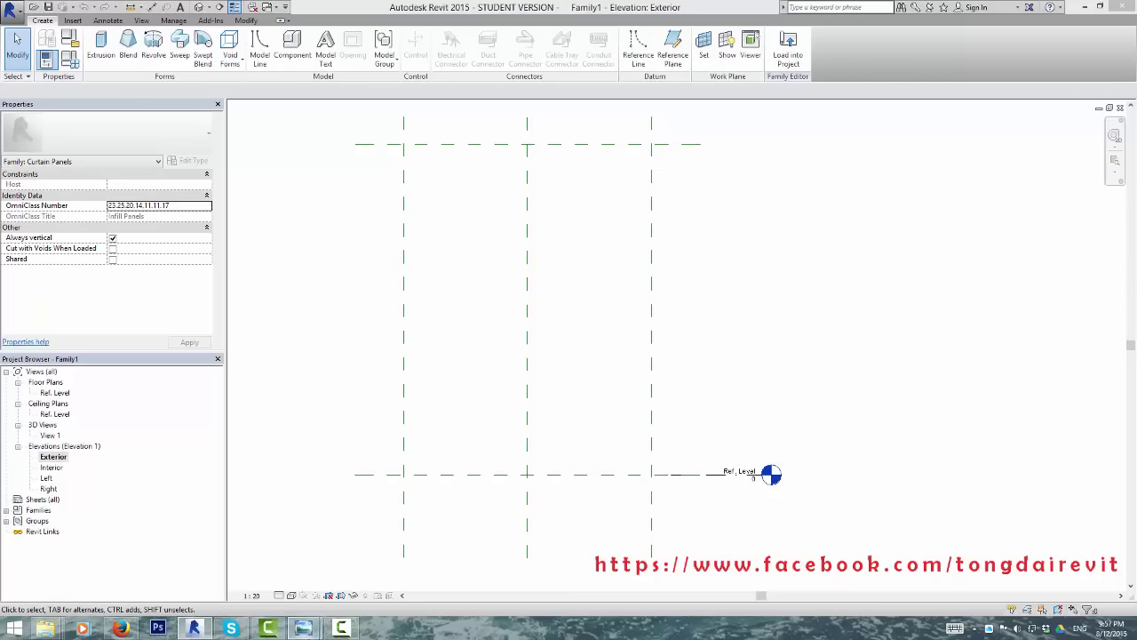
{"action": "mouse_move", "coordinate": [303, 628]}
{"action": "left_click", "coordinate": [271, 578]}
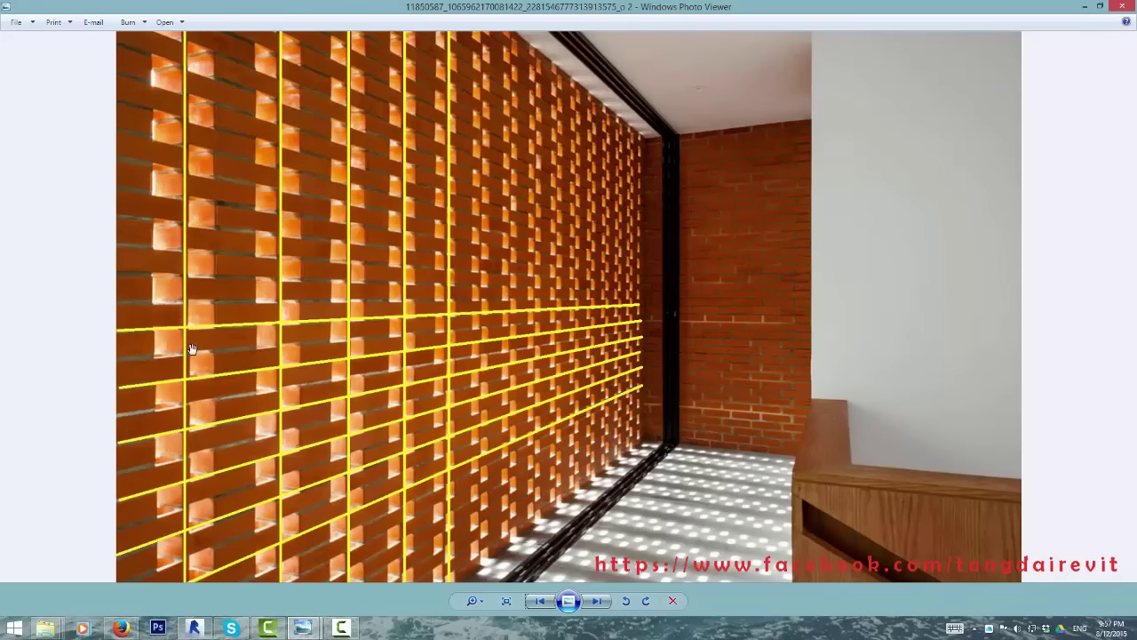
{"action": "left_click", "coordinate": [193, 627]}
Step: Dimension the three vertical reference planes (1500 | 1500) and make the spacings equal
{"action": "scroll", "coordinate": [595, 433], "scroll_direction": "down", "scroll_amount": 1}
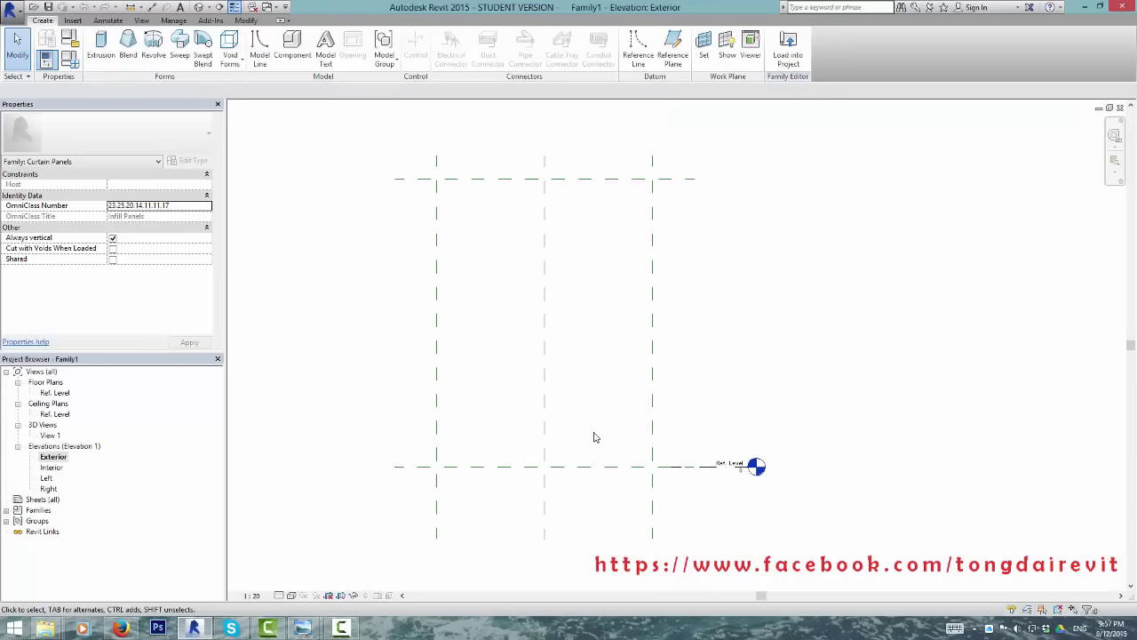
{"action": "key", "text": "d"}
{"action": "key", "text": "i"}
{"action": "left_click", "coordinate": [652, 495]}
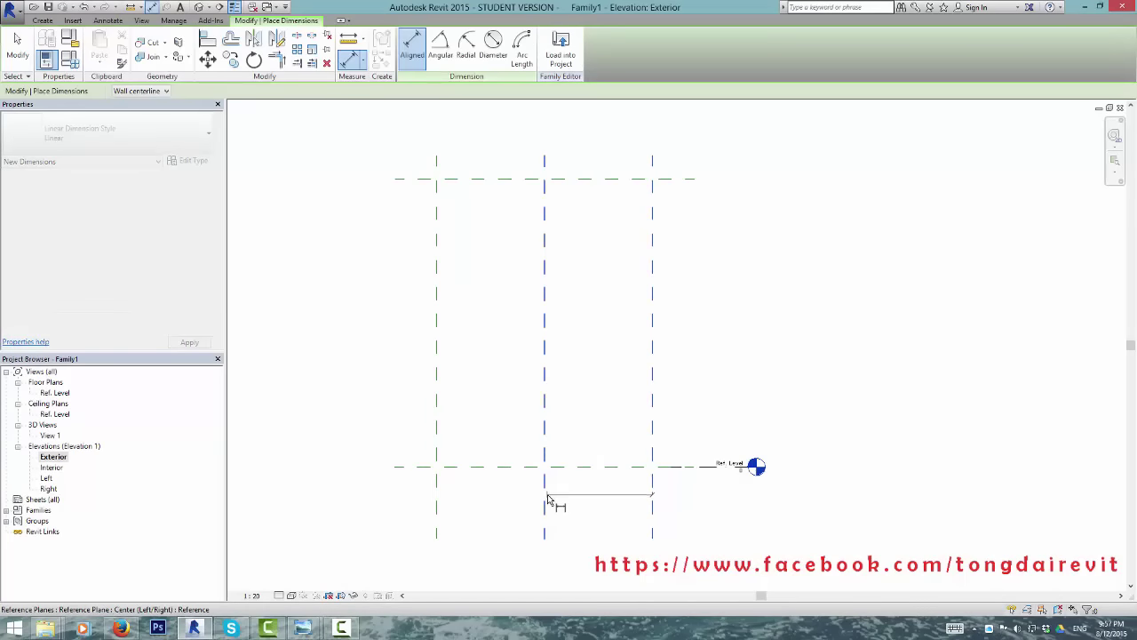
{"action": "left_click", "coordinate": [545, 498]}
{"action": "left_click", "coordinate": [436, 507]}
{"action": "left_click", "coordinate": [559, 504]}
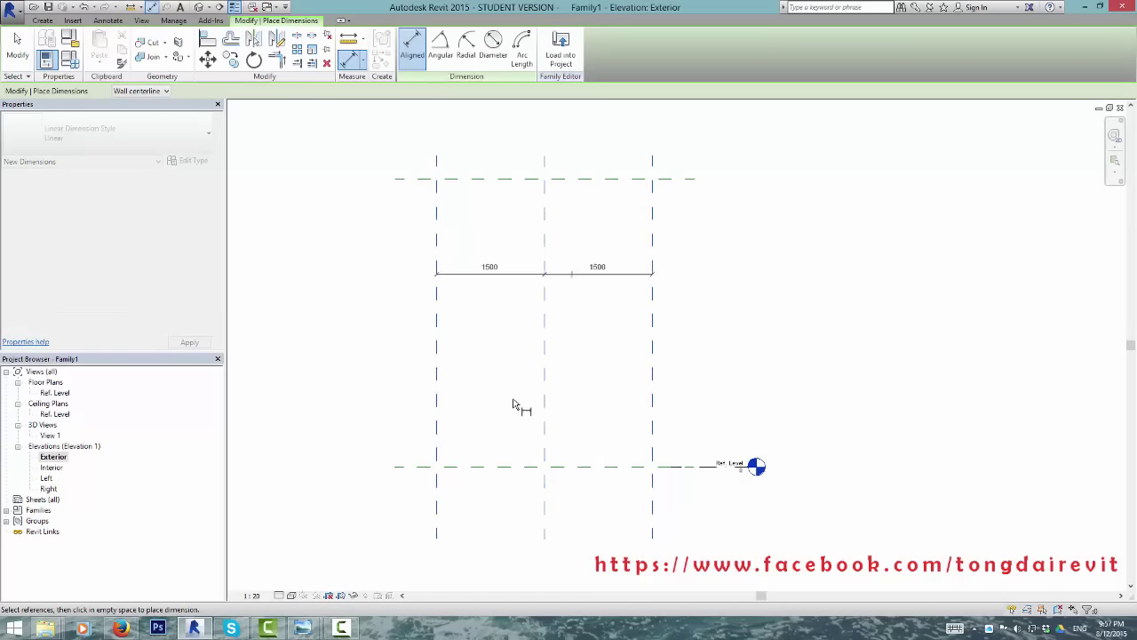
{"action": "left_click", "coordinate": [559, 516]}
{"action": "left_click", "coordinate": [544, 530]}
Step: Add an overall 3000 dimension across the two outer reference planes
{"action": "middle_click_drag", "start_coordinate": [560, 524], "coordinate": [563, 473]}
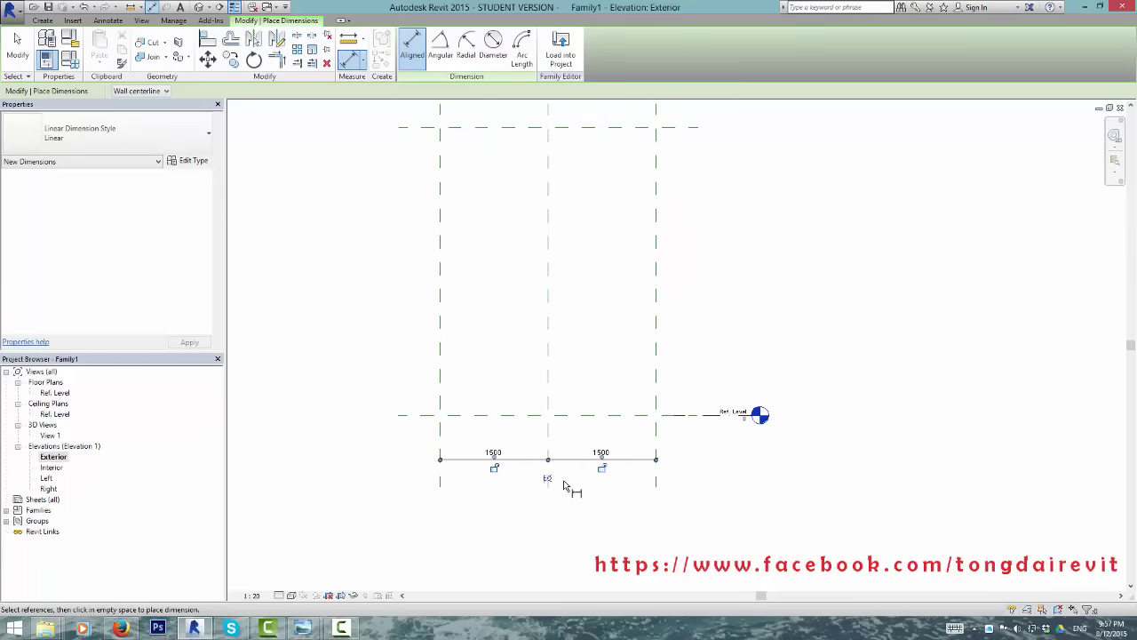
{"action": "left_click", "coordinate": [654, 442]}
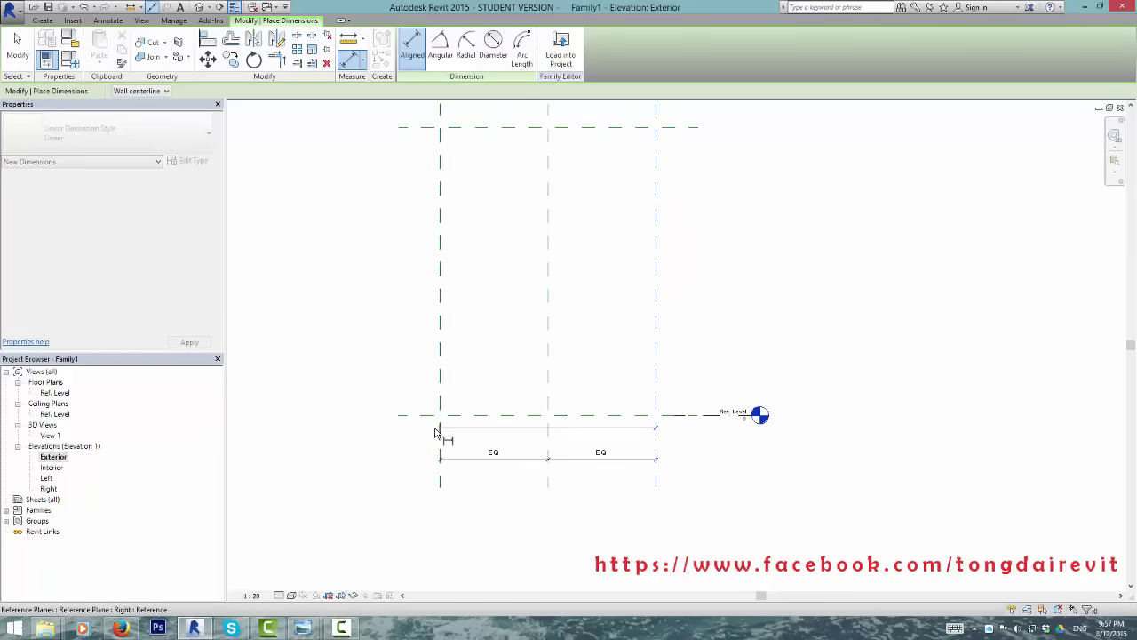
{"action": "left_click", "coordinate": [440, 435]}
{"action": "left_click", "coordinate": [396, 494]}
{"action": "key", "text": "Escape"}
{"action": "key", "text": "Escape"}
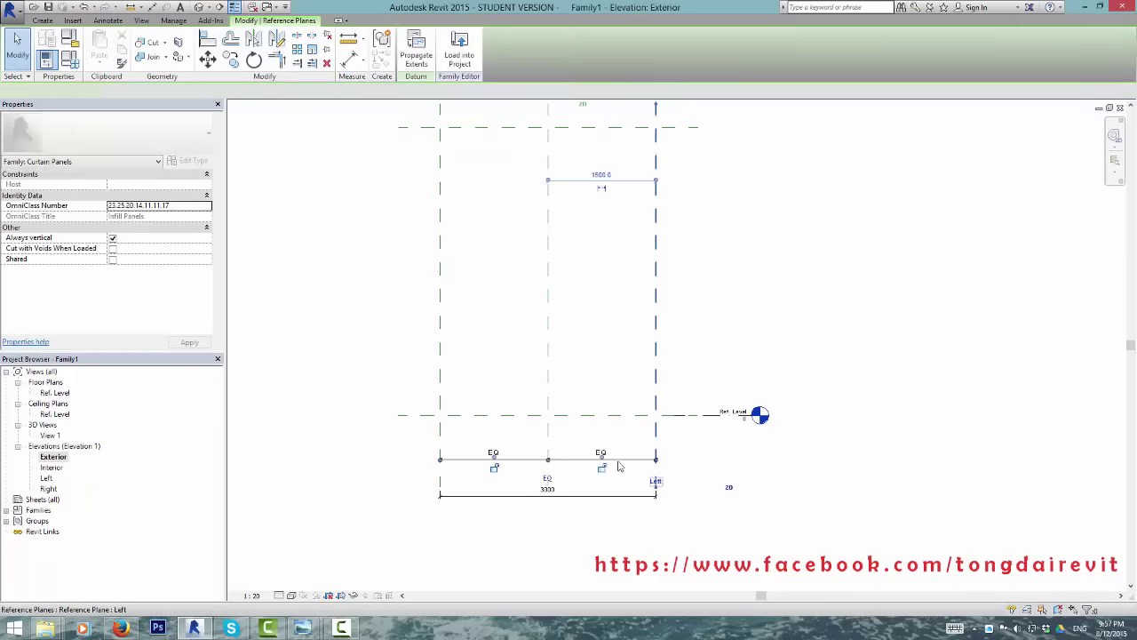
Step: Resize the panel width by entering 1500 in the Left plane's temporary dimension
{"action": "left_click", "coordinate": [655, 484]}
{"action": "left_click", "coordinate": [592, 492]}
{"action": "key", "text": "Escape"}
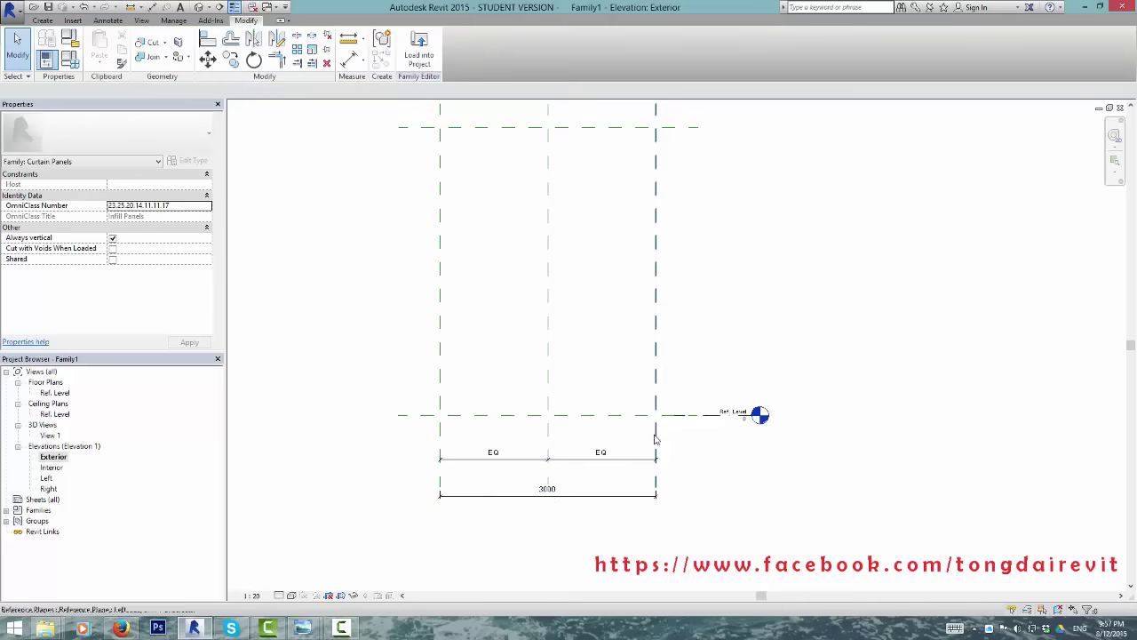
{"action": "left_click", "coordinate": [655, 434]}
{"action": "left_click", "coordinate": [601, 175]}
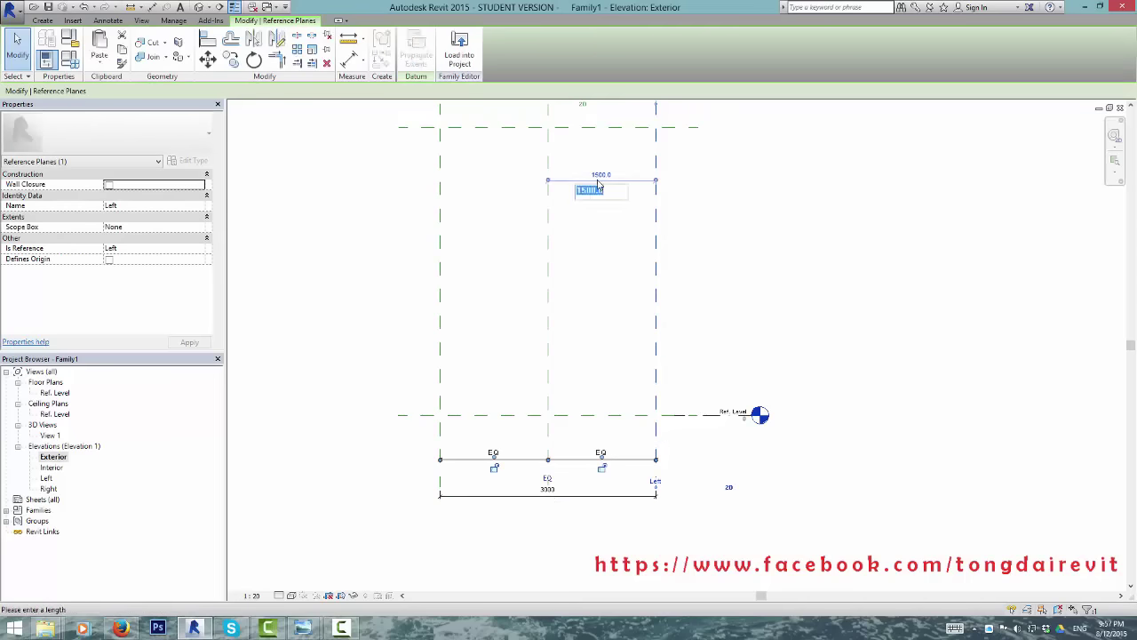
{"action": "type", "text": "1500"}
{"action": "key", "text": "Return"}
{"action": "key", "text": "Escape"}
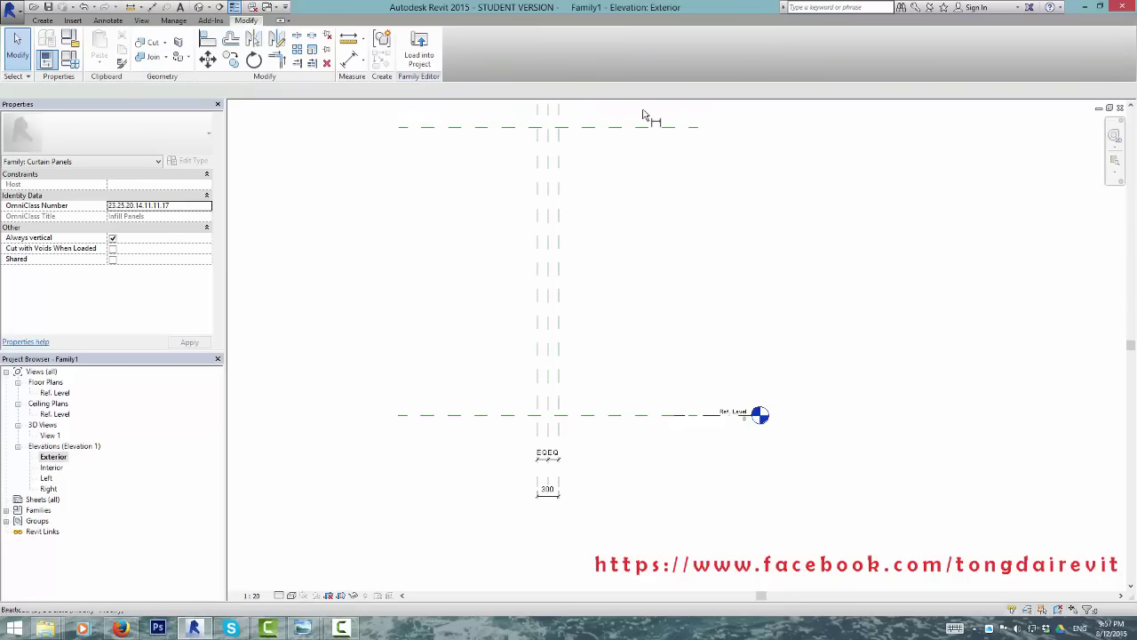
Step: Dimension the Top plane to the reference level and set the panel height to 100
{"action": "key", "text": "d"}
{"action": "key", "text": "i"}
{"action": "left_click", "coordinate": [640, 127]}
{"action": "left_click", "coordinate": [666, 415]}
{"action": "left_click", "coordinate": [620, 258]}
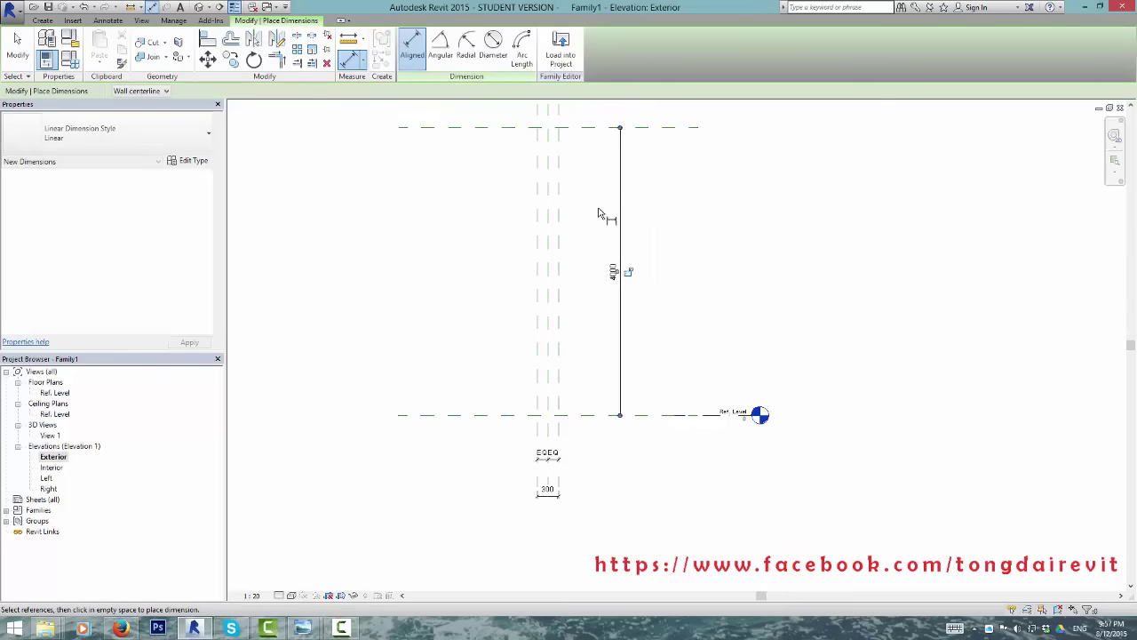
{"action": "key", "text": "Escape"}
{"action": "left_click", "coordinate": [586, 127]}
{"action": "left_click", "coordinate": [613, 271]}
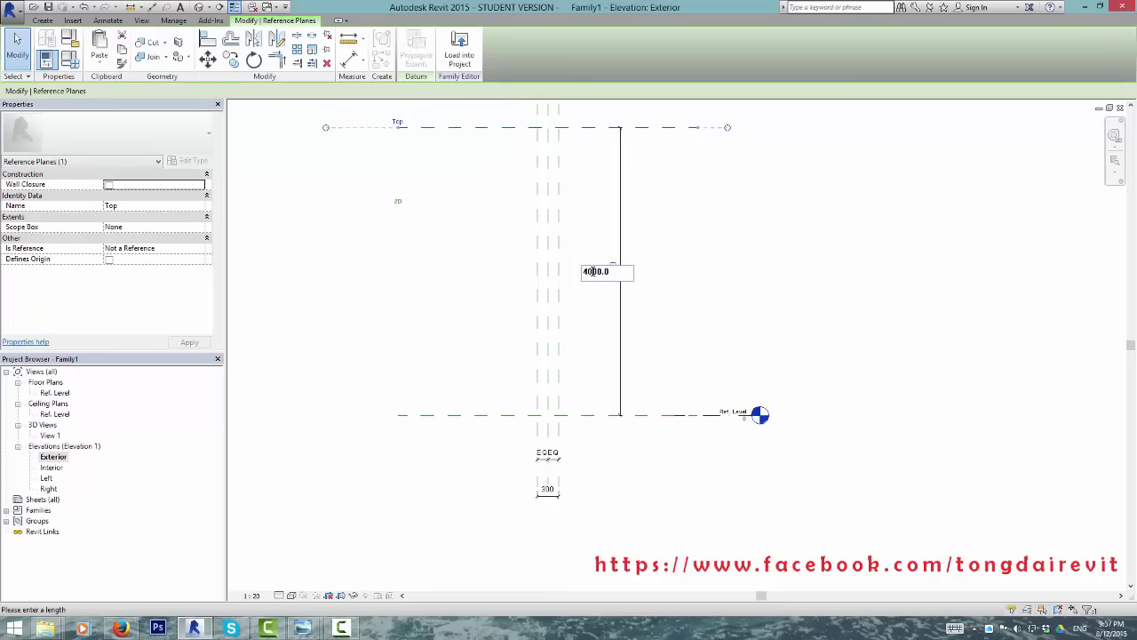
{"action": "key", "text": "Return"}
{"action": "key", "text": "Escape"}
{"action": "scroll", "coordinate": [545, 406], "scroll_direction": "up", "scroll_amount": 2}
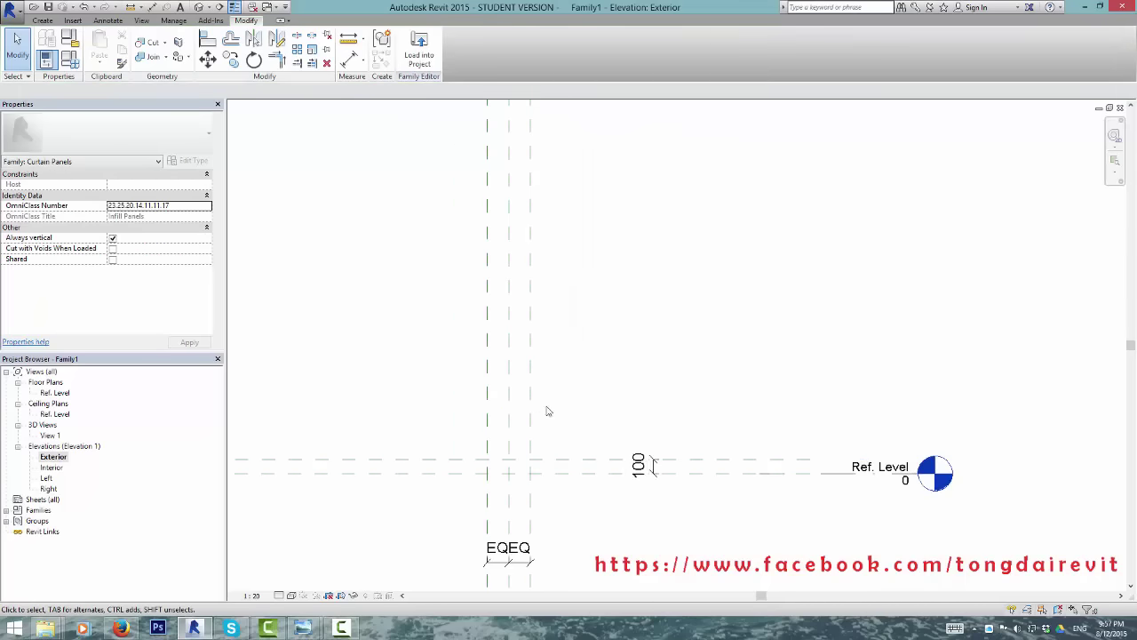
{"action": "scroll", "coordinate": [509, 464], "scroll_direction": "up", "scroll_amount": 2}
{"action": "scroll", "coordinate": [533, 465], "scroll_direction": "up", "scroll_amount": 2}
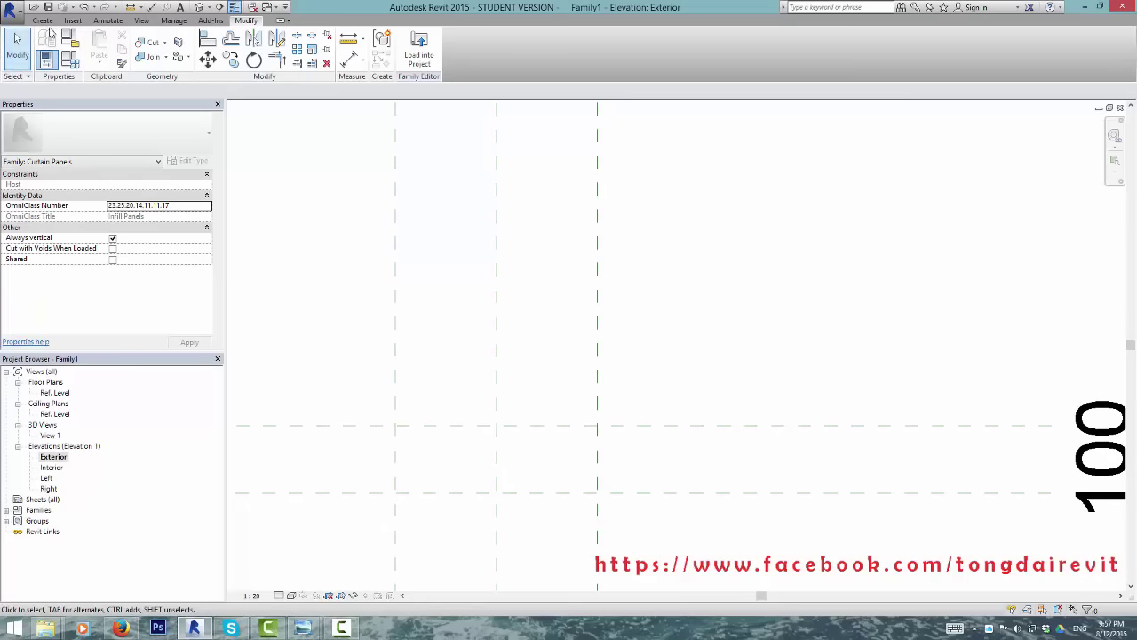
Step: Sketch a rectangular solid extrusion profile and set its height to 50
{"action": "left_click", "coordinate": [41, 20]}
{"action": "left_click", "coordinate": [99, 53]}
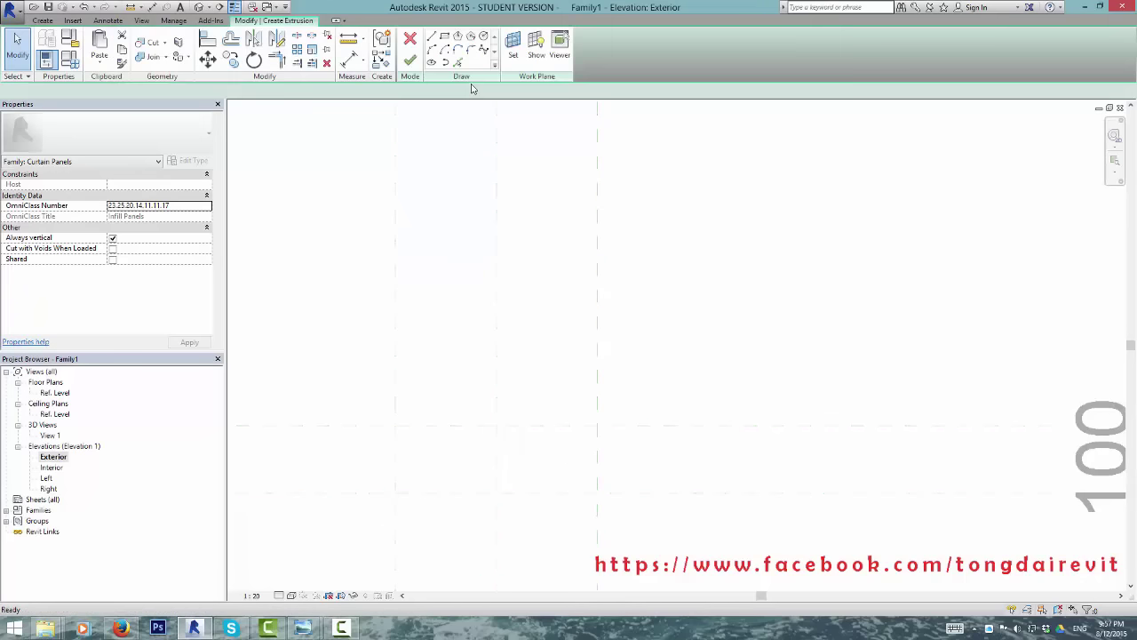
{"action": "left_click", "coordinate": [445, 38]}
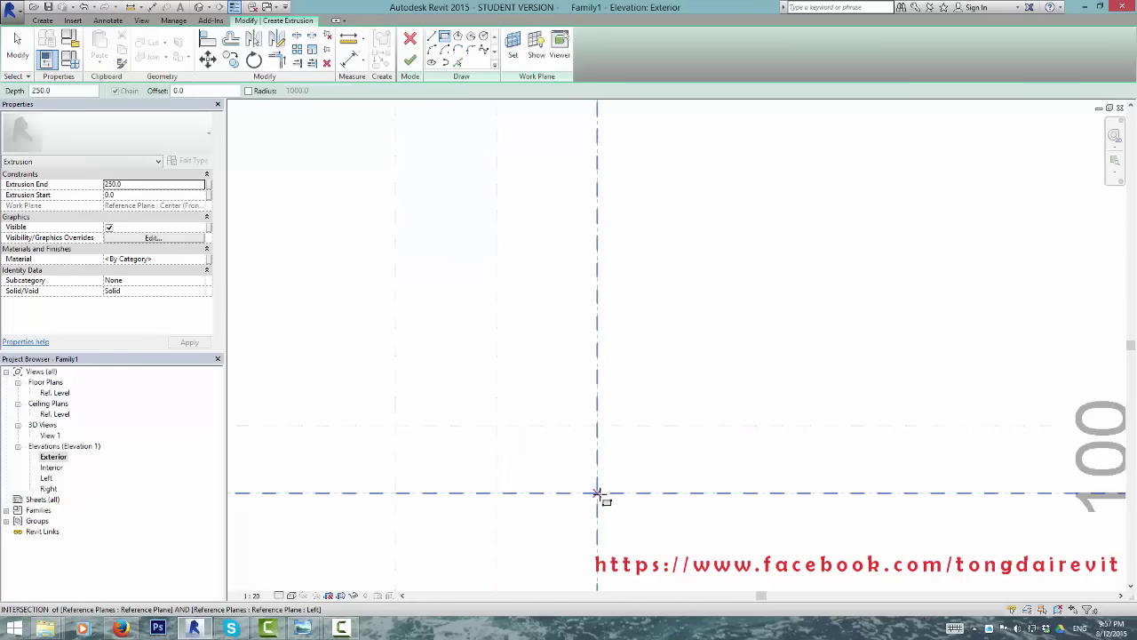
{"action": "left_click", "coordinate": [597, 491]}
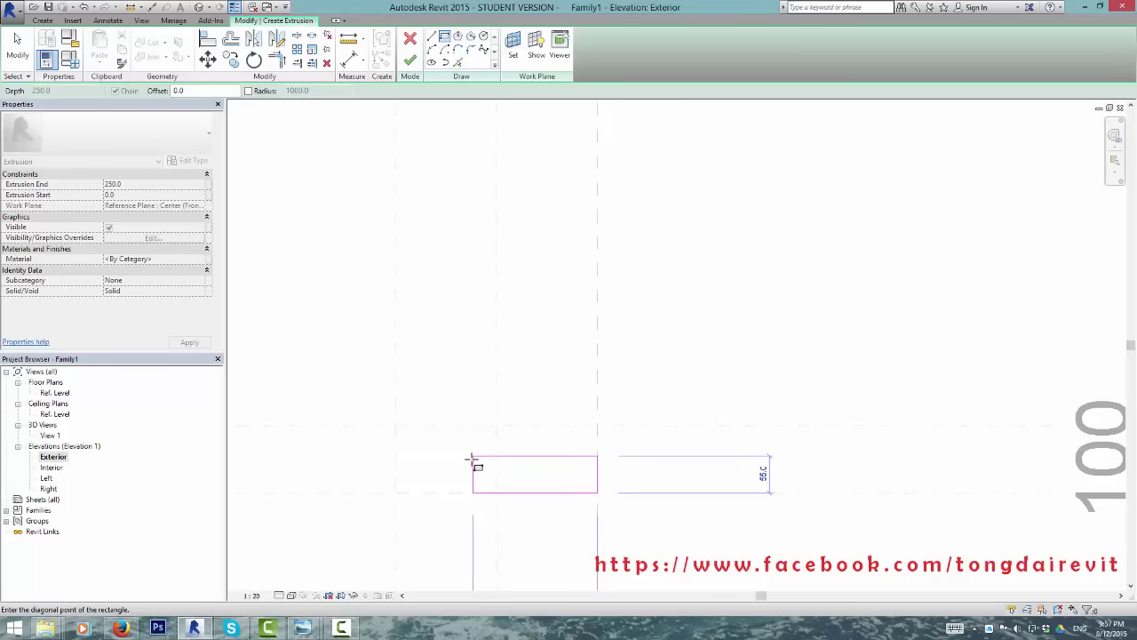
{"action": "middle_click_drag", "start_coordinate": [471, 459], "coordinate": [476, 264]}
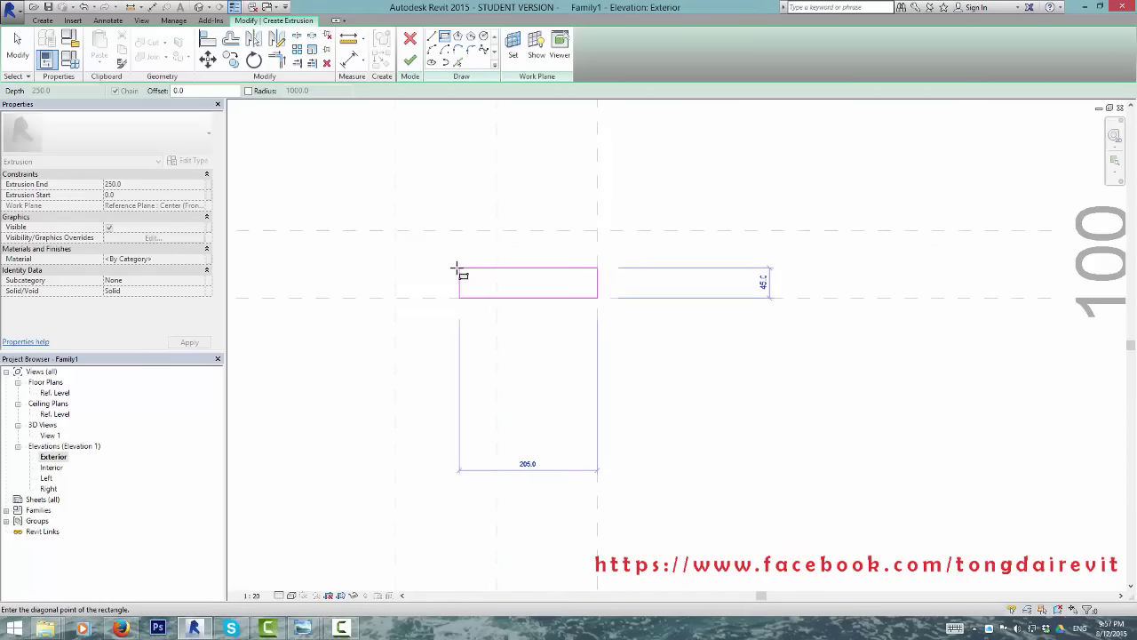
{"action": "left_click", "coordinate": [455, 268]}
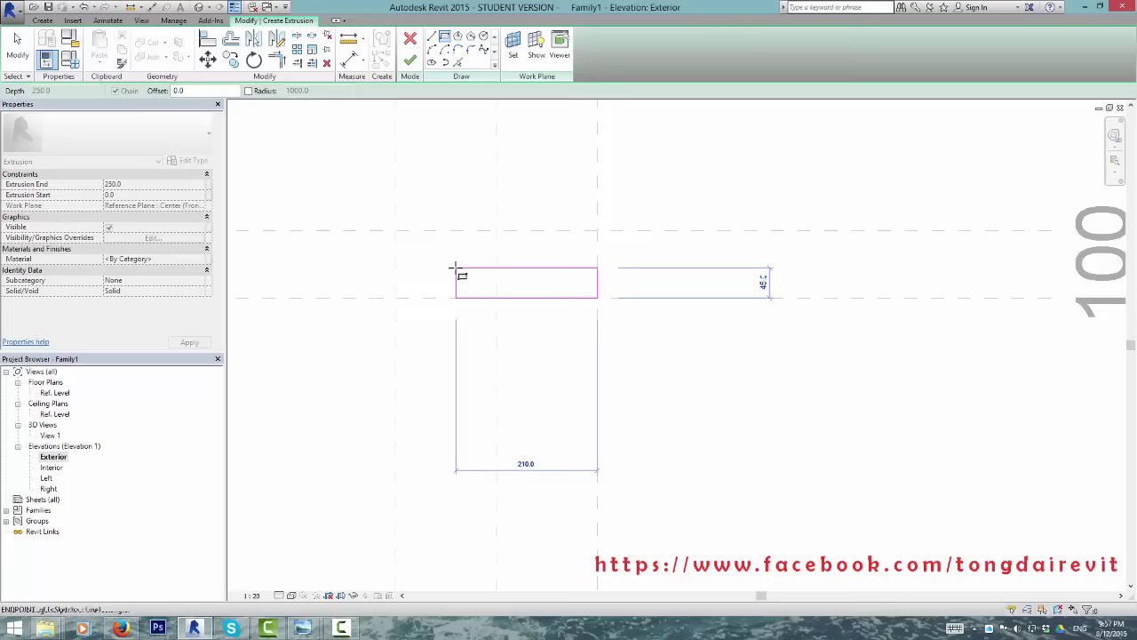
{"action": "middle_click_drag", "start_coordinate": [470, 301], "coordinate": [505, 389]}
{"action": "key", "text": "Escape"}
{"action": "key", "text": "Escape"}
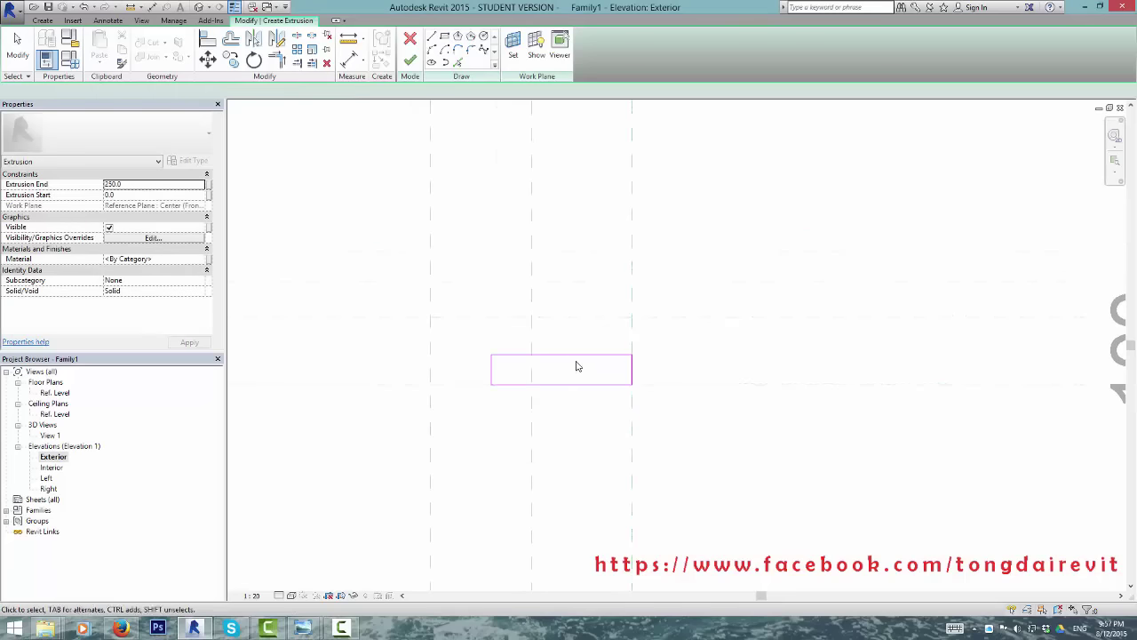
{"action": "left_click", "coordinate": [576, 357]}
{"action": "left_click", "coordinate": [462, 369]}
{"action": "type", "text": "50"}
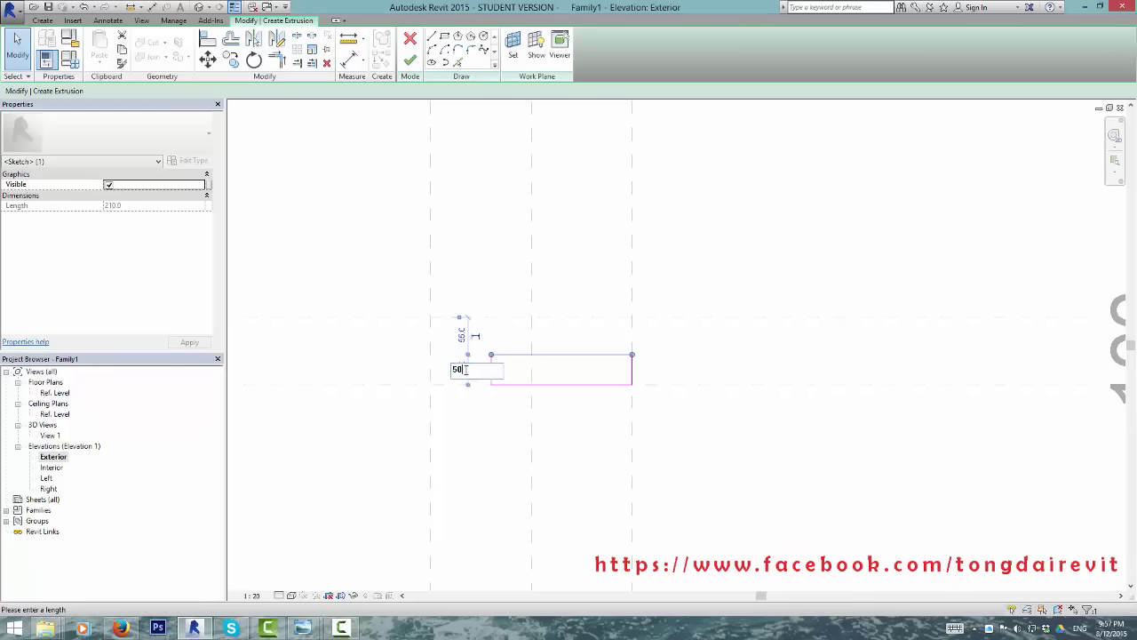
{"action": "key", "text": "Return"}
{"action": "left_click", "coordinate": [584, 246]}
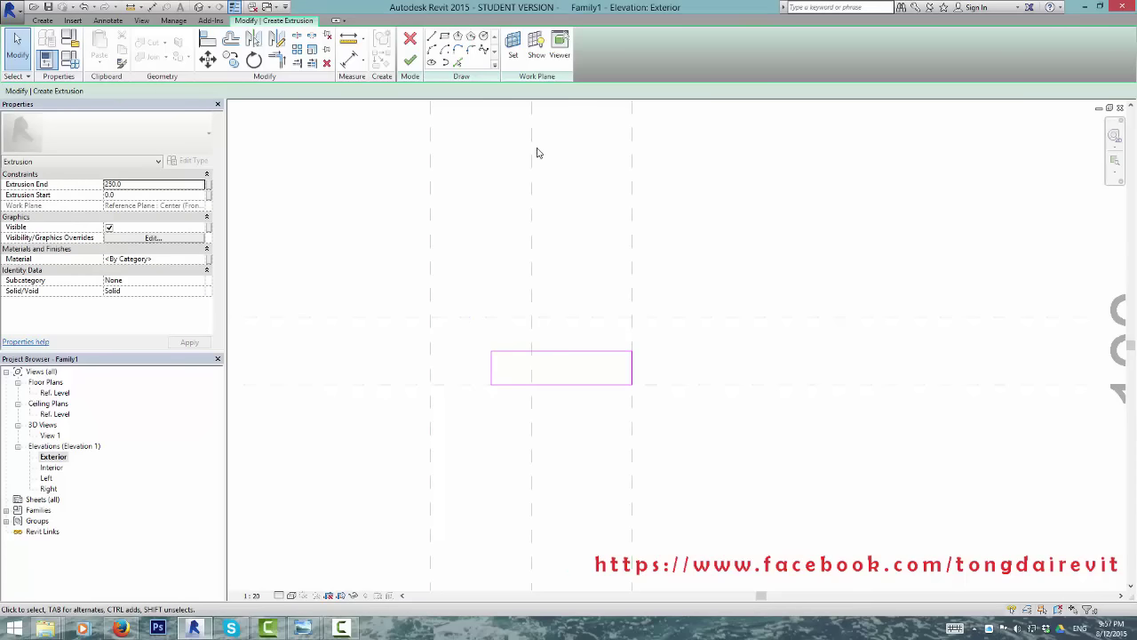
Step: Set the extrusion depth to 100 and finish the solid
{"action": "left_click", "coordinate": [143, 184]}
{"action": "type", "text": "10"}
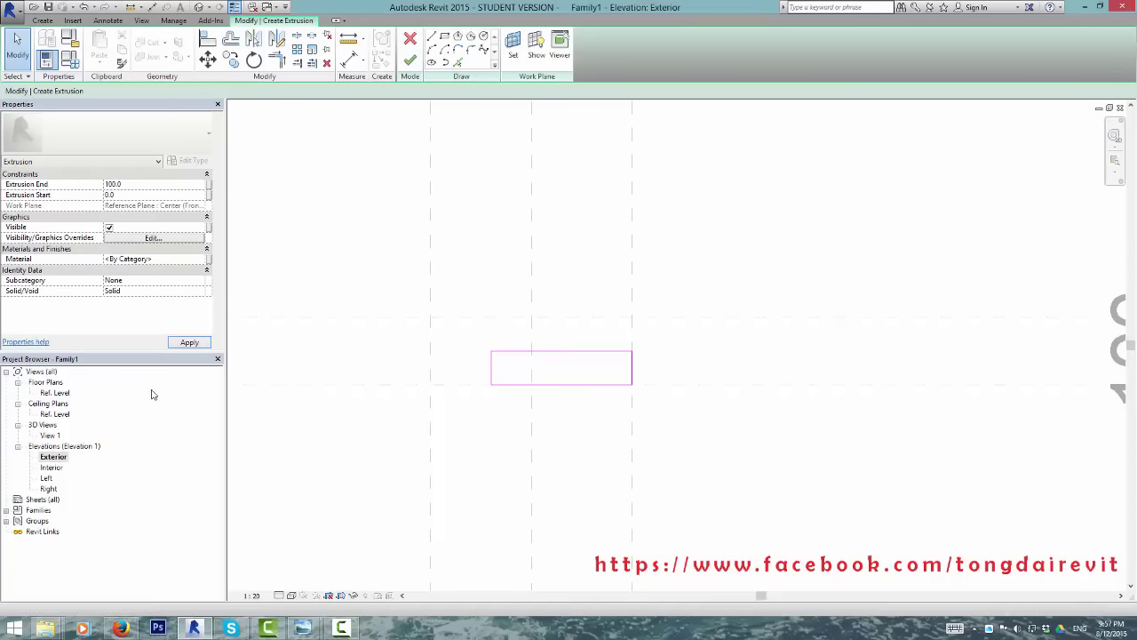
{"action": "left_click", "coordinate": [410, 60]}
{"action": "left_click", "coordinate": [530, 193]}
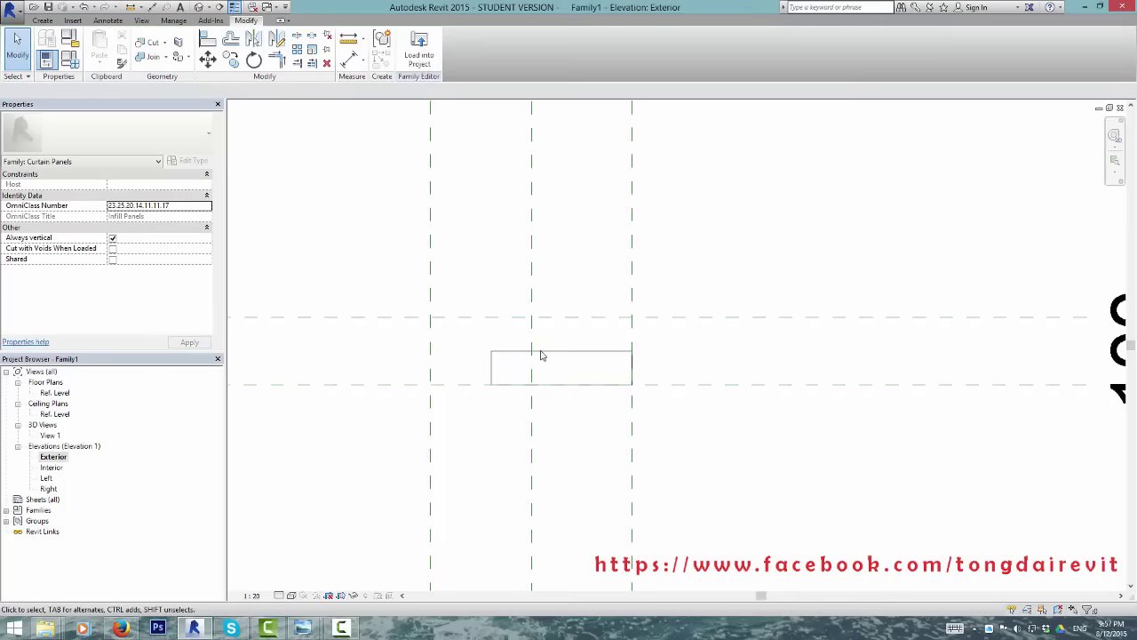
Step: Sketch a second extrusion rectangle from the left reference plane, width 210, and finish it
{"action": "left_click", "coordinate": [553, 358]}
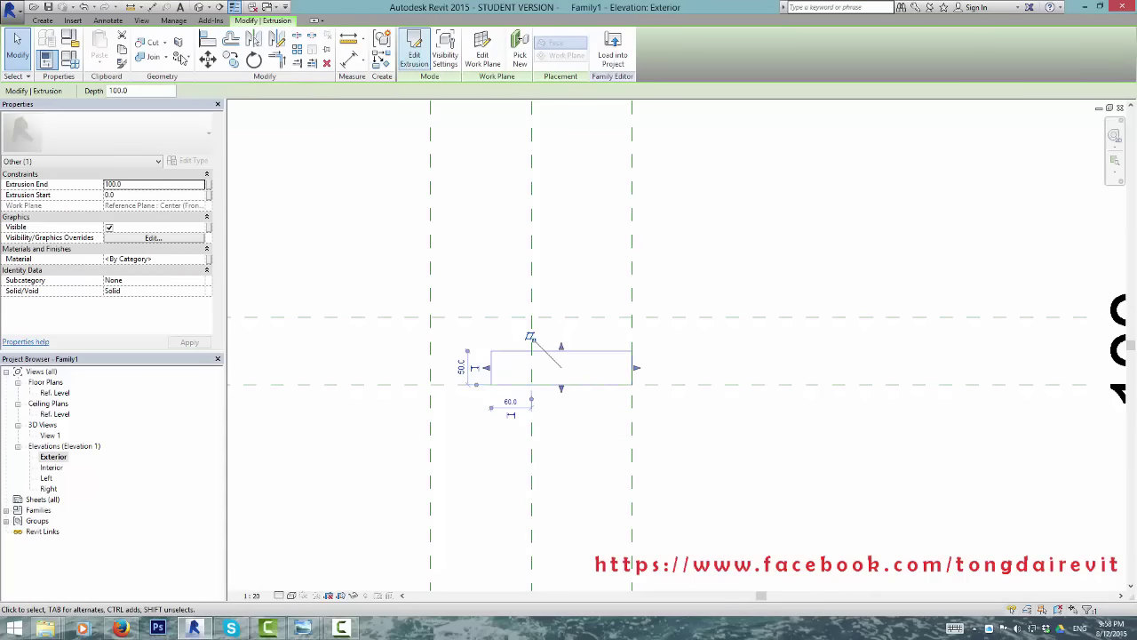
{"action": "left_click", "coordinate": [41, 20]}
{"action": "left_click", "coordinate": [107, 45]}
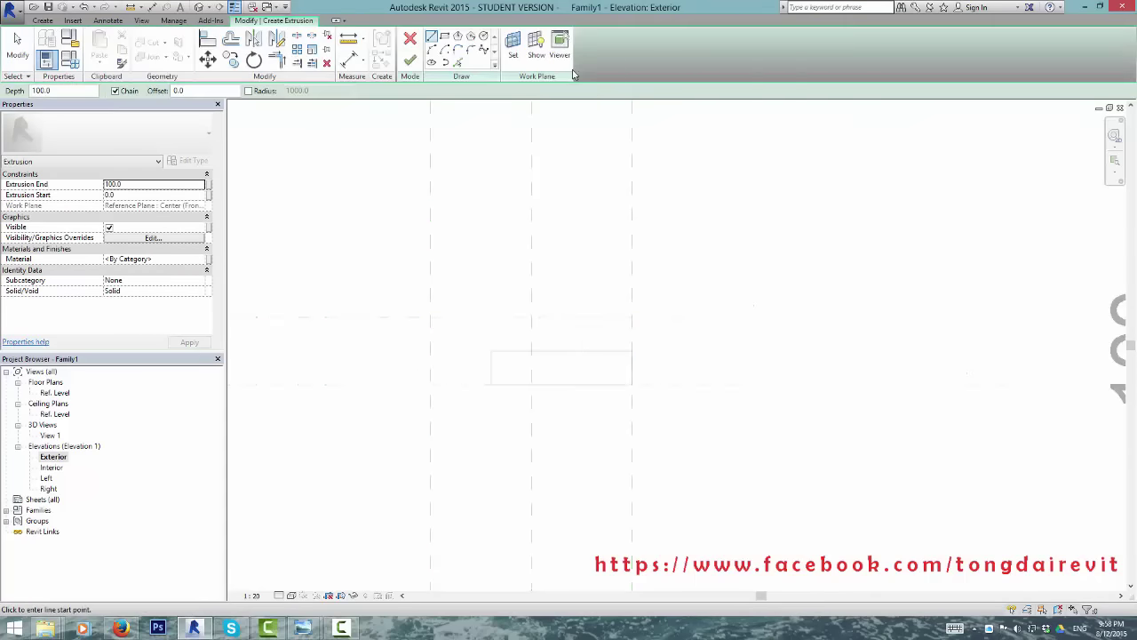
{"action": "left_click", "coordinate": [446, 38]}
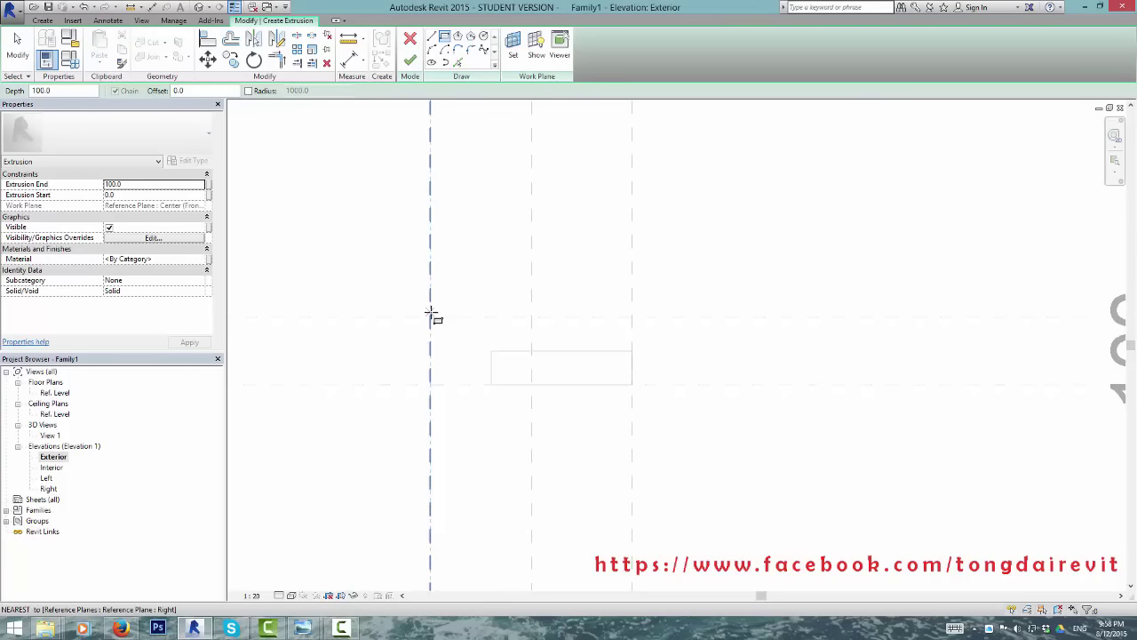
{"action": "left_click", "coordinate": [430, 317]}
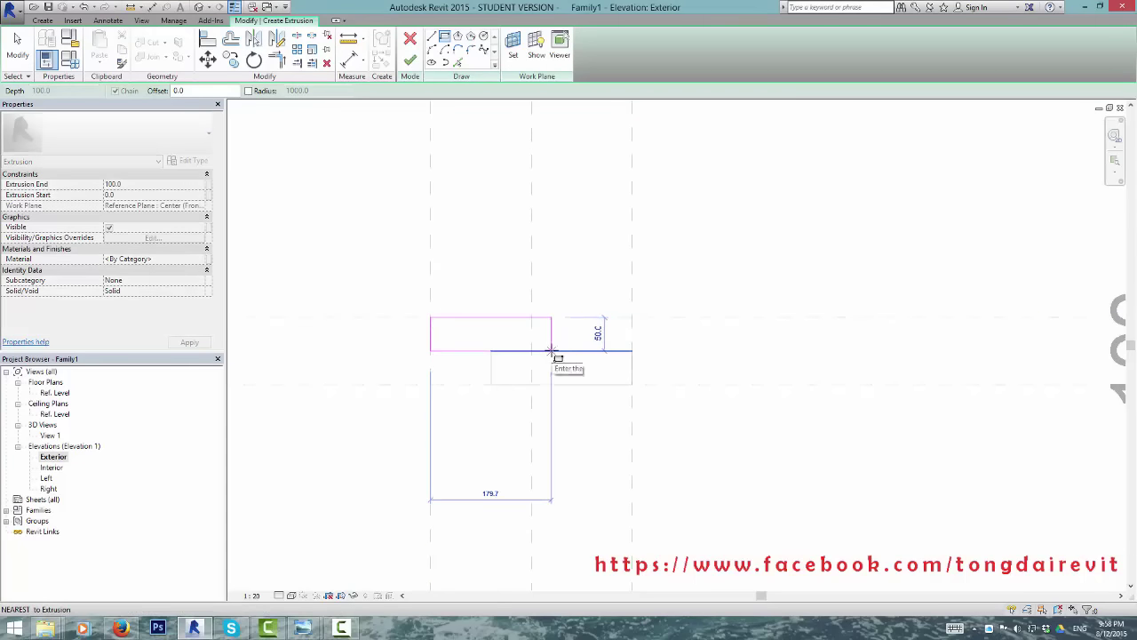
{"action": "left_click", "coordinate": [561, 351]}
{"action": "key", "text": "Escape"}
{"action": "key", "text": "Escape"}
{"action": "left_click", "coordinate": [562, 336]}
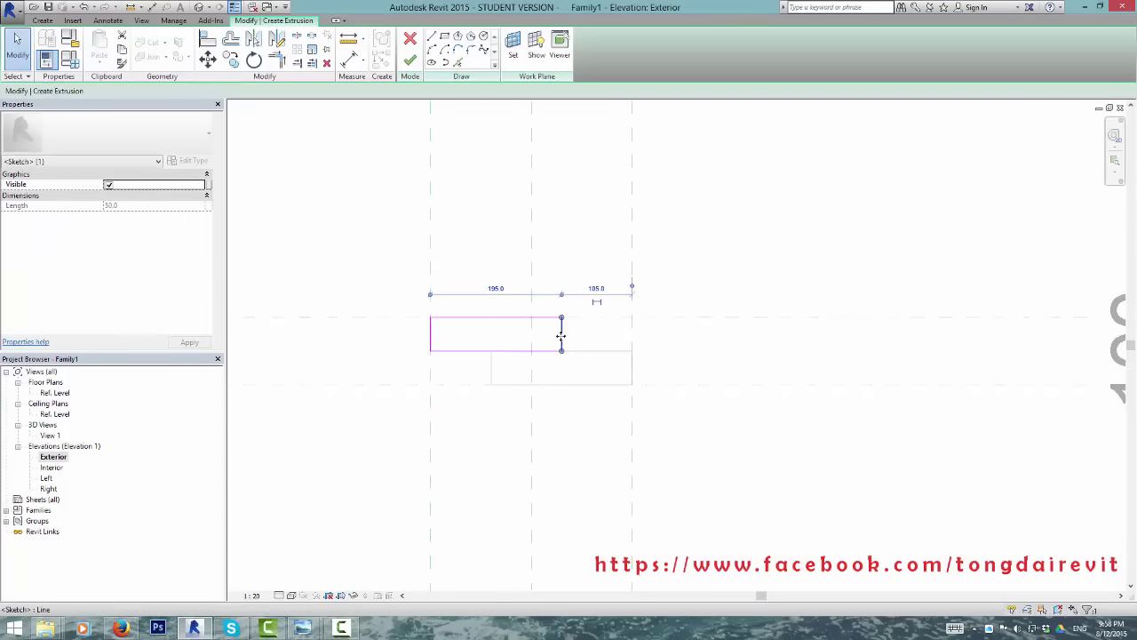
{"action": "left_click", "coordinate": [496, 289]}
{"action": "key", "text": "Return"}
{"action": "left_click", "coordinate": [364, 282]}
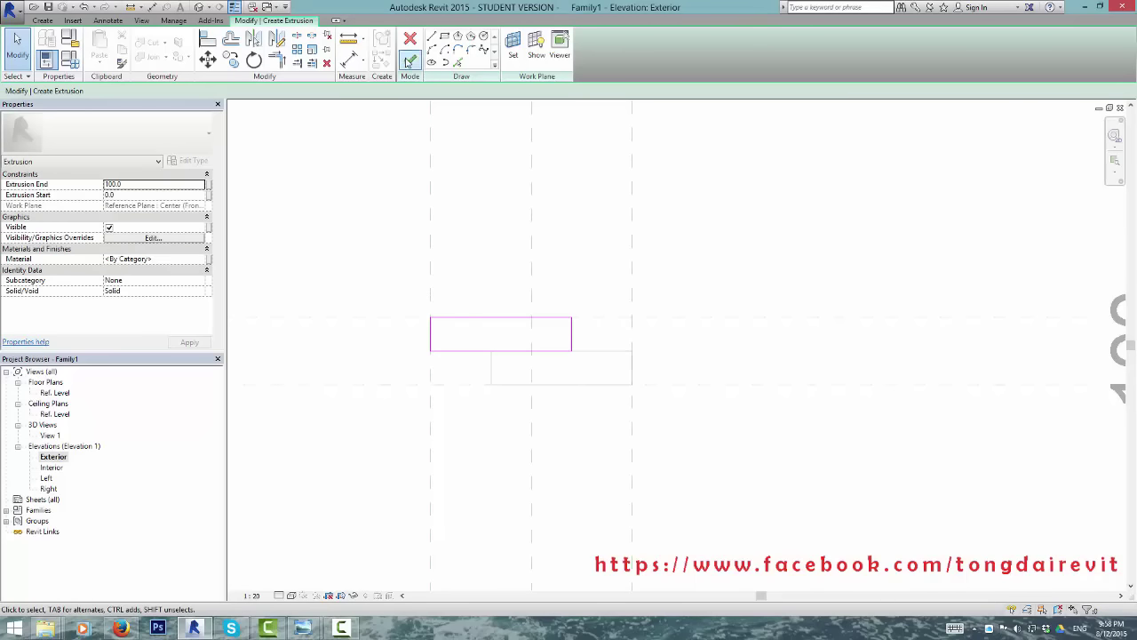
{"action": "left_click", "coordinate": [409, 60]}
Step: Switch to the 3D view and select both brick blocks
{"action": "left_click", "coordinate": [199, 7]}
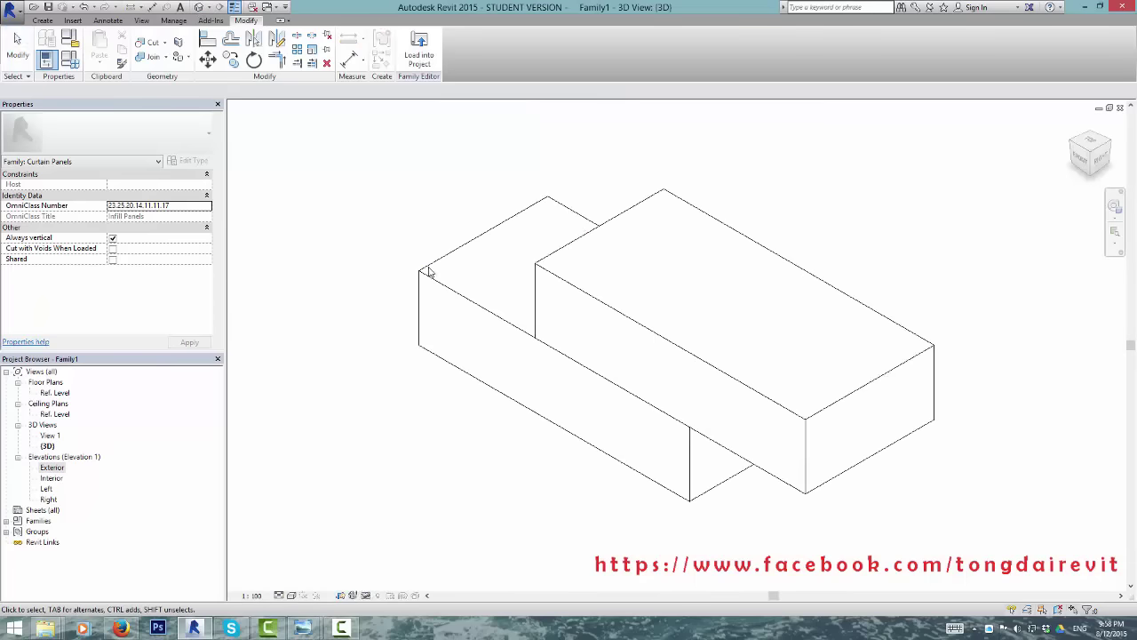
{"action": "scroll", "coordinate": [399, 325], "scroll_direction": "down", "scroll_amount": 2}
{"action": "mouse_move", "coordinate": [399, 325]}
{"action": "middle_mouse_down", "text": "shift"}
{"action": "mouse_move", "coordinate": [464, 284]}
{"action": "mouse_move", "coordinate": [601, 383]}
{"action": "mouse_move", "coordinate": [175, 388]}
{"action": "mouse_move", "coordinate": [466, 380]}
{"action": "mouse_move", "coordinate": [427, 84]}
{"action": "middle_mouse_up", "text": "shift"}
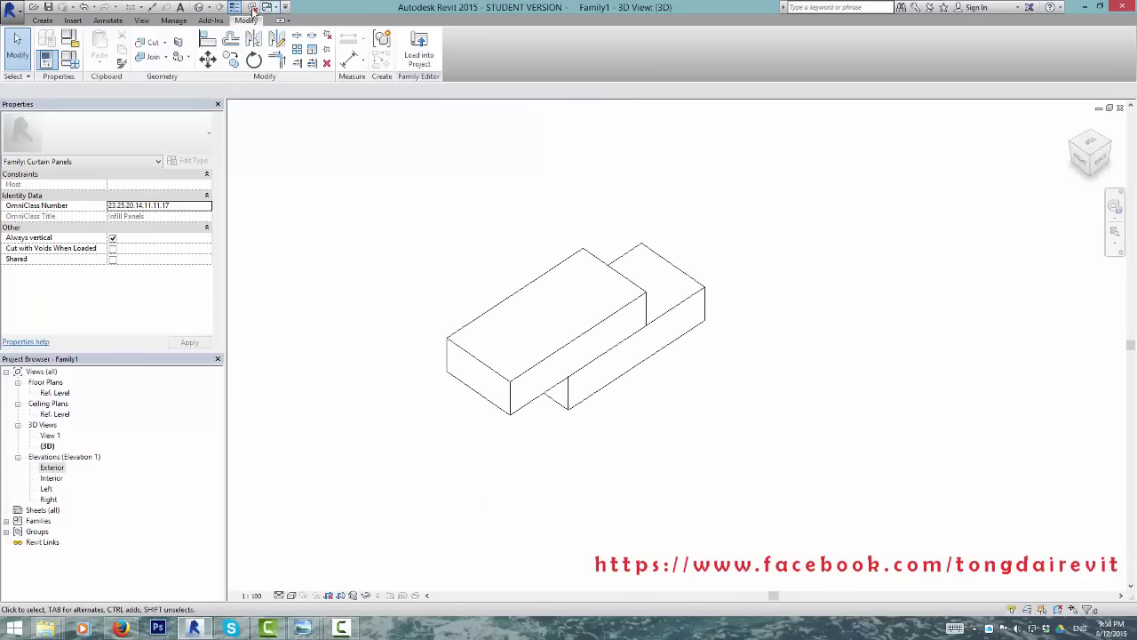
{"action": "scroll", "coordinate": [569, 313], "scroll_direction": "down", "scroll_amount": 2}
{"action": "scroll", "coordinate": [605, 305], "scroll_direction": "up", "scroll_amount": 2}
{"action": "middle_click_drag", "start_coordinate": [609, 310], "coordinate": [652, 282], "text": "shift"}
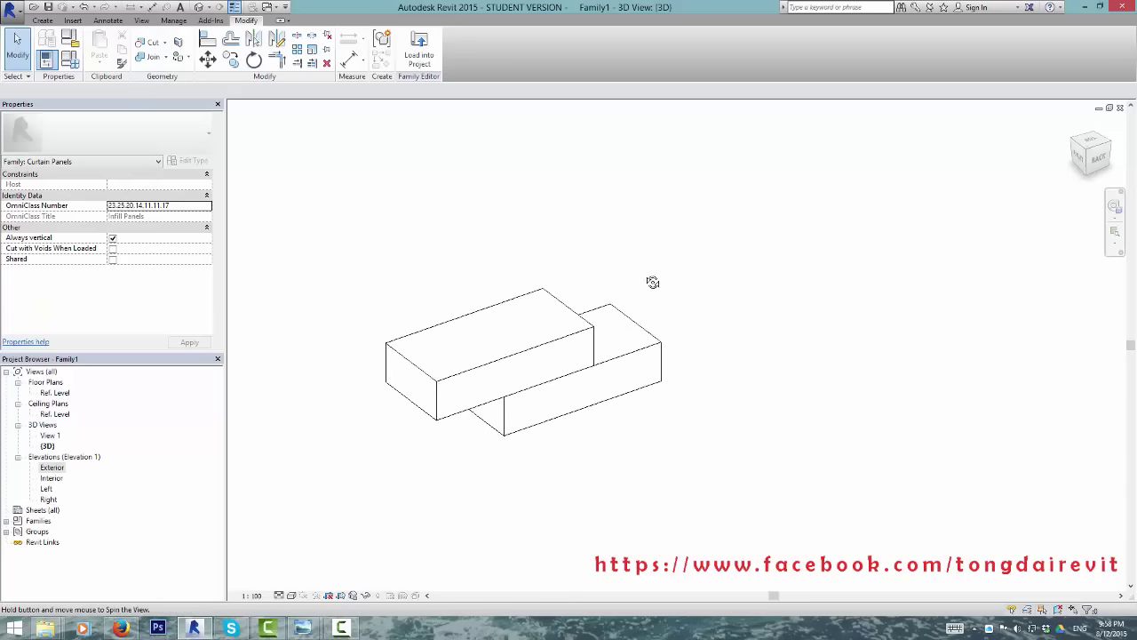
{"action": "left_click", "coordinate": [594, 325]}
{"action": "middle_click_drag", "start_coordinate": [594, 326], "coordinate": [666, 352], "text": "shift"}
{"action": "left_click", "coordinate": [666, 352], "text": "ctrl"}
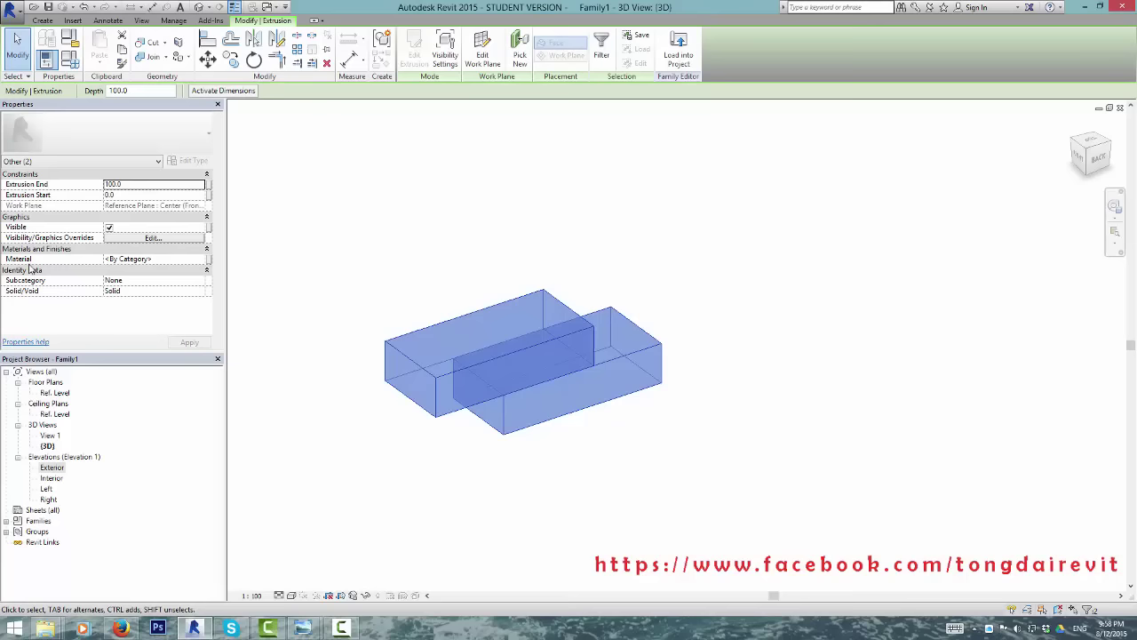
Step: Link their material to a new type parameter 'Vat lieu gach' and verify it in Family Types
{"action": "left_click", "coordinate": [209, 261]}
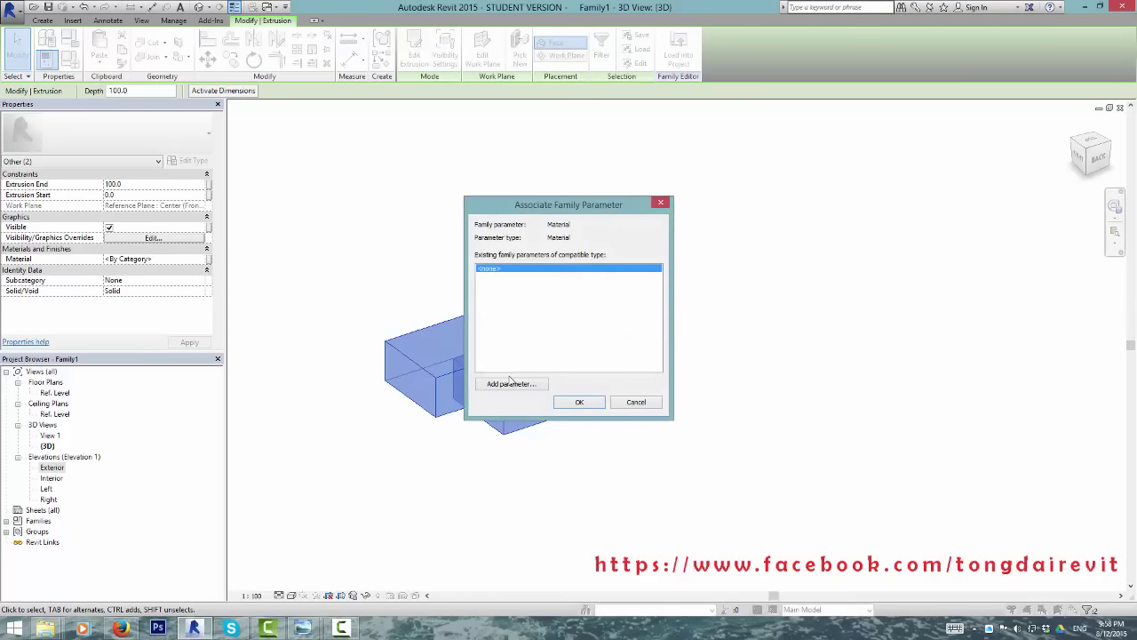
{"action": "left_click", "coordinate": [511, 383]}
{"action": "type", "text": "Vat lieu gach"}
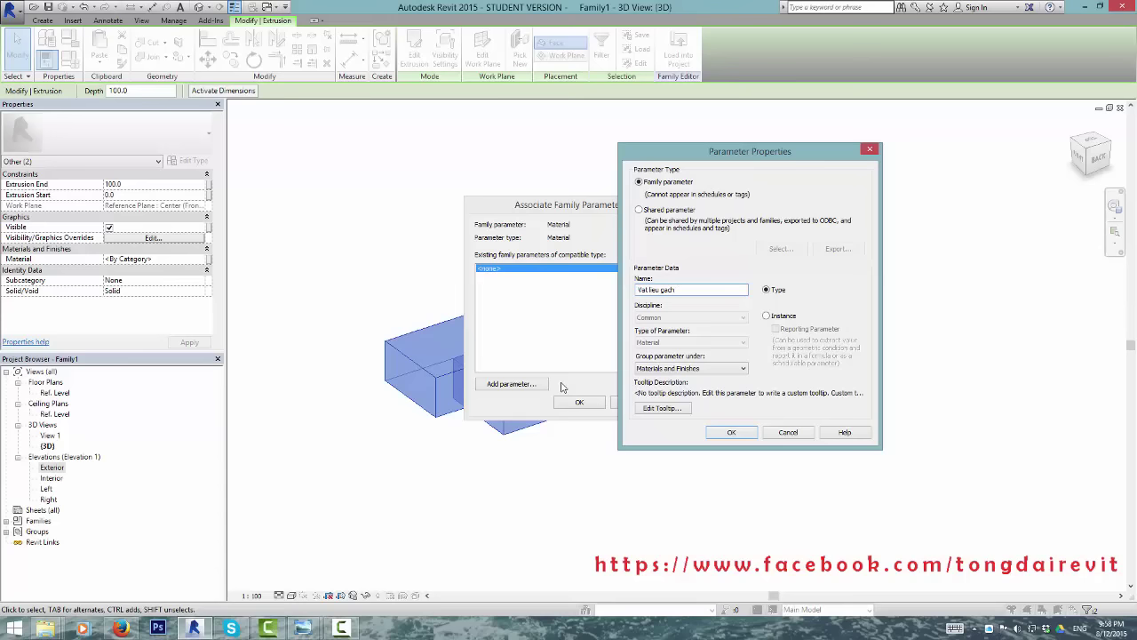
{"action": "left_click", "coordinate": [725, 430]}
{"action": "left_click", "coordinate": [580, 403]}
{"action": "key", "text": "Escape"}
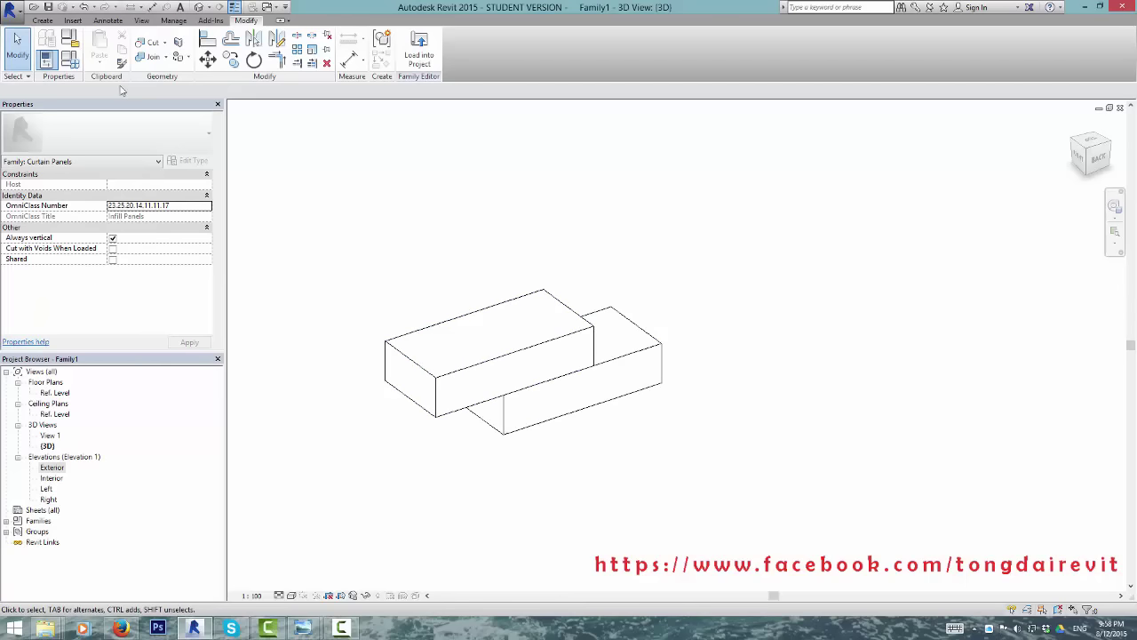
{"action": "left_click", "coordinate": [75, 64]}
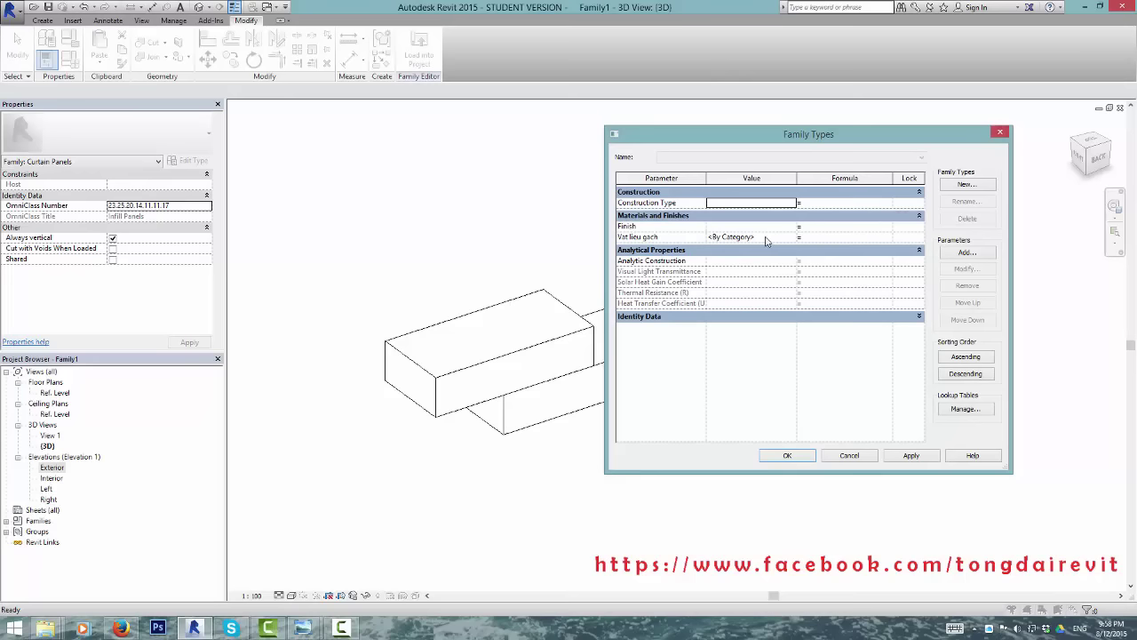
{"action": "left_click", "coordinate": [787, 455]}
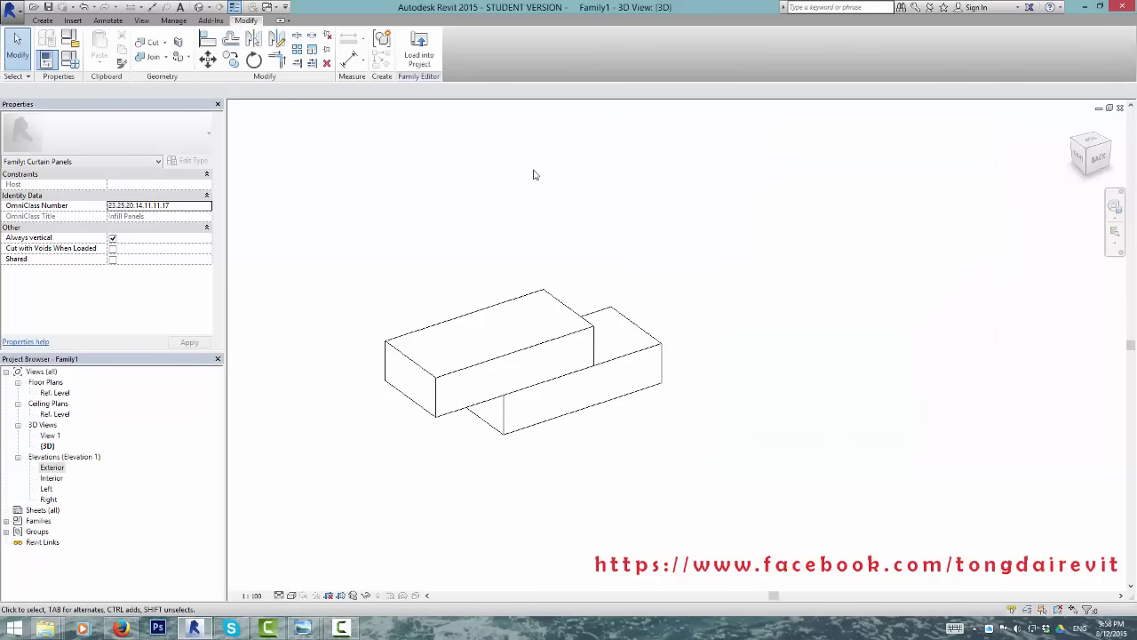
Step: Load the brick family into Project1
{"action": "left_click", "coordinate": [430, 55]}
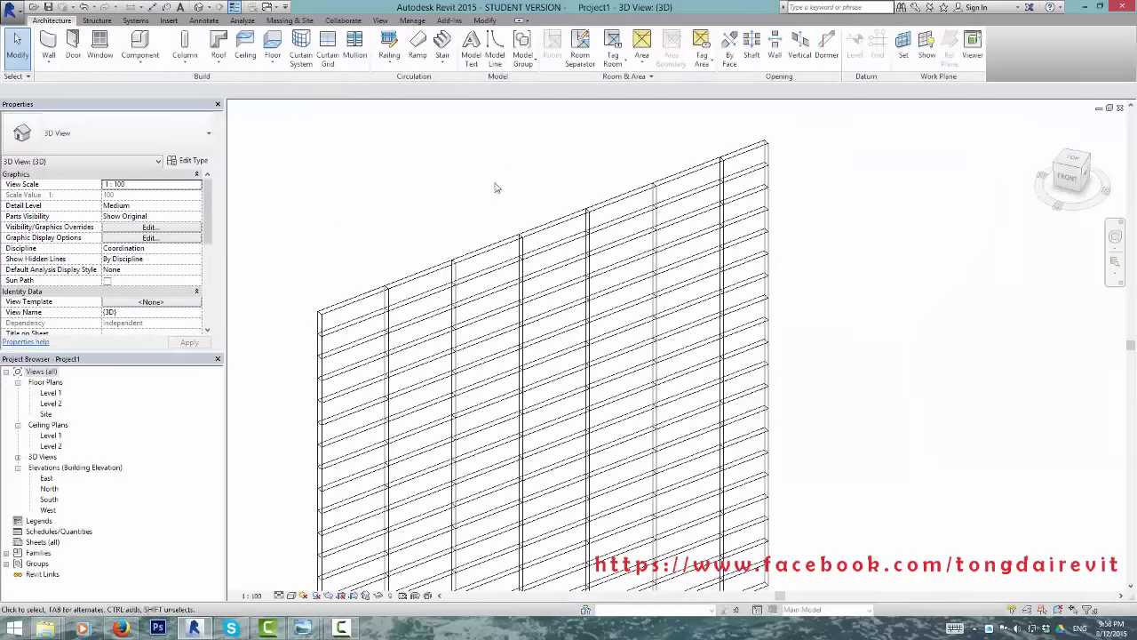
{"action": "scroll", "coordinate": [502, 249], "scroll_direction": "up", "scroll_amount": 3}
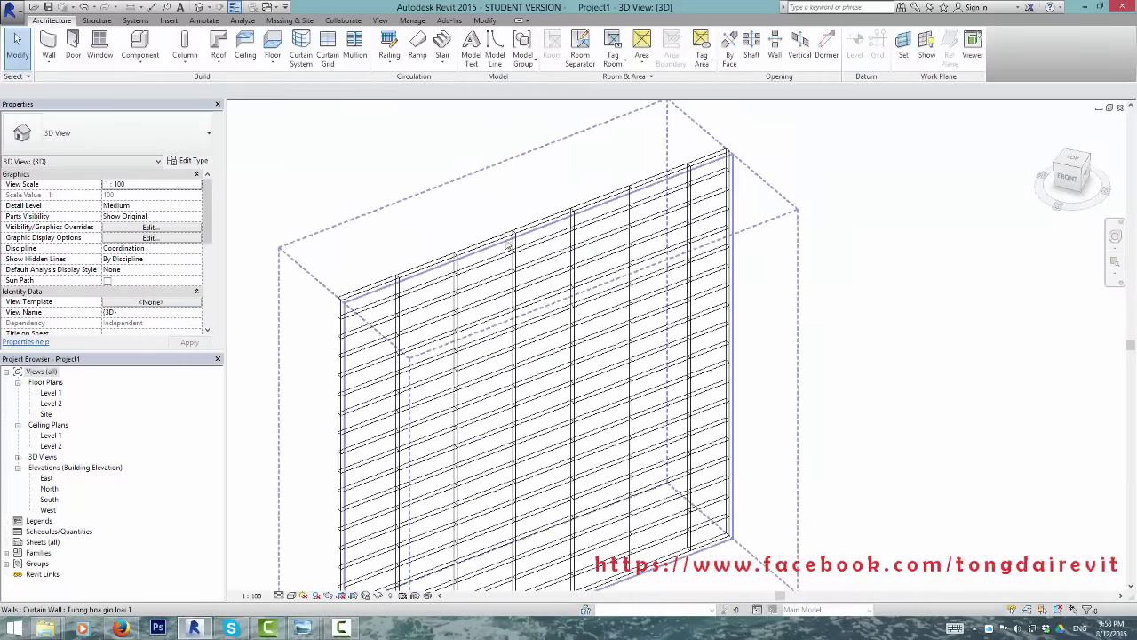
{"action": "scroll", "coordinate": [508, 245], "scroll_direction": "down", "scroll_amount": 1}
{"action": "scroll", "coordinate": [506, 244], "scroll_direction": "up", "scroll_amount": 1}
{"action": "scroll", "coordinate": [502, 240], "scroll_direction": "up", "scroll_amount": 1}
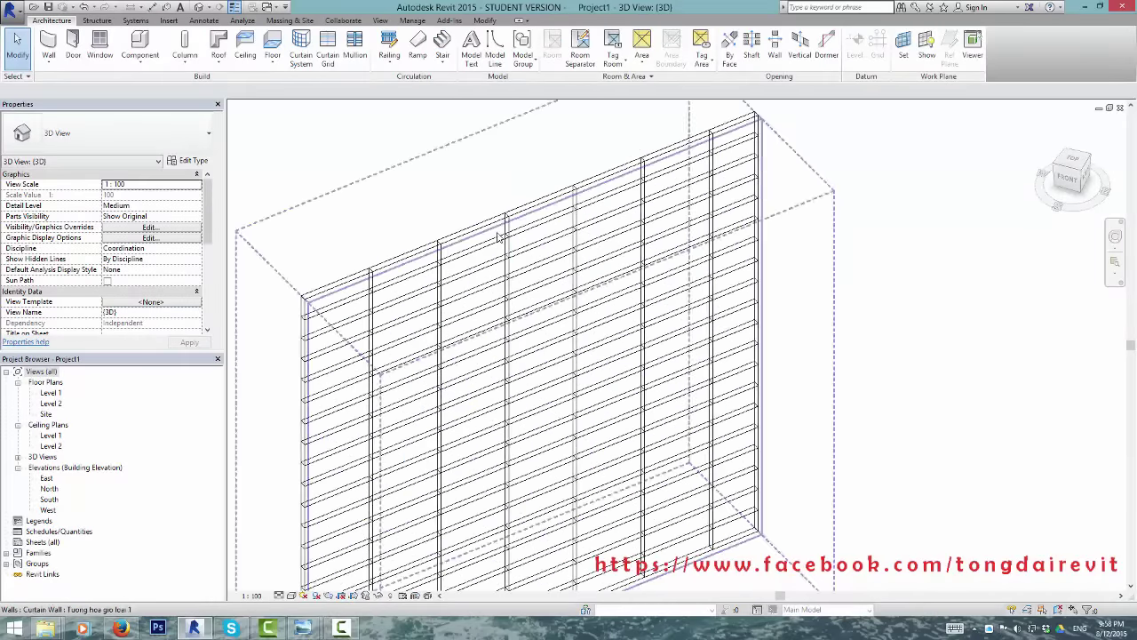
{"action": "scroll", "coordinate": [499, 236], "scroll_direction": "down", "scroll_amount": 2}
{"action": "scroll", "coordinate": [511, 231], "scroll_direction": "up", "scroll_amount": 1}
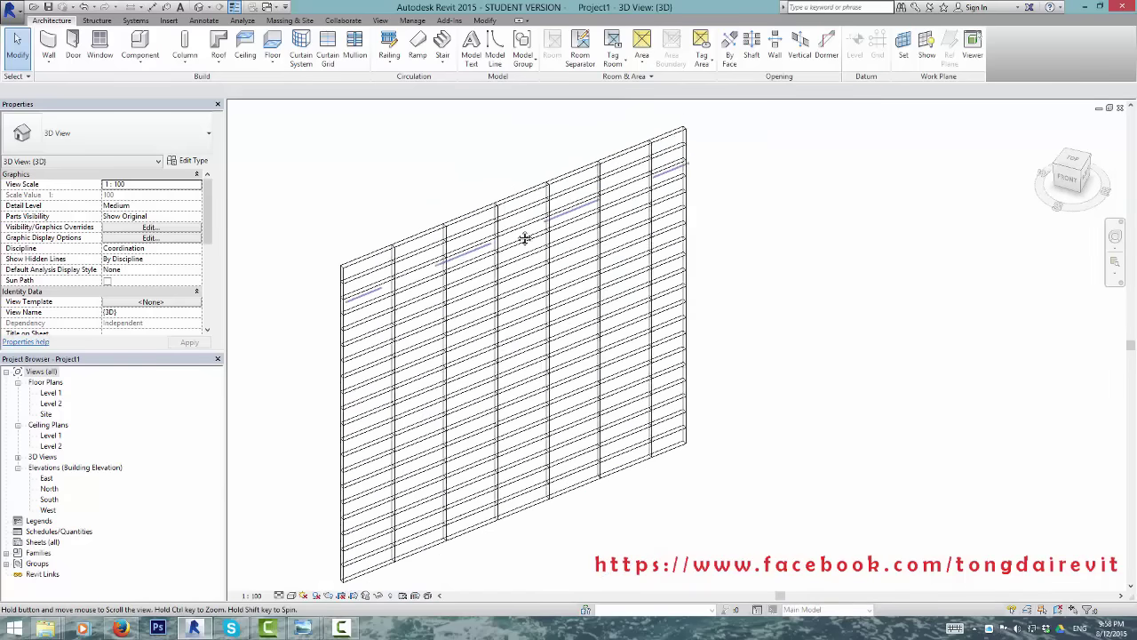
{"action": "scroll", "coordinate": [500, 204], "scroll_direction": "up", "scroll_amount": 1}
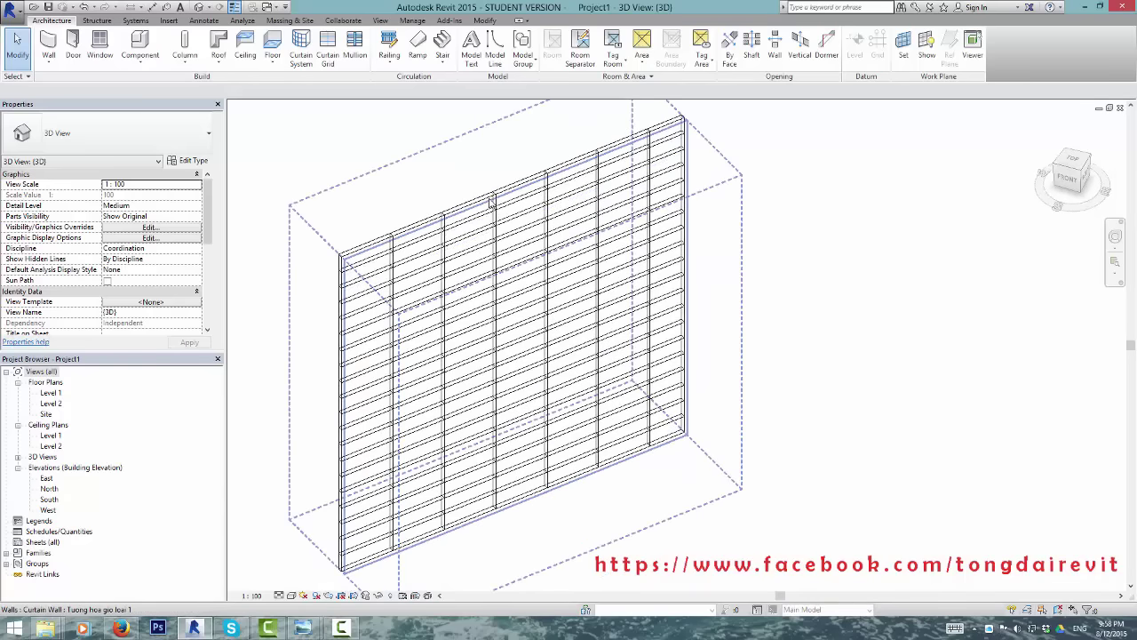
{"action": "scroll", "coordinate": [480, 226], "scroll_direction": "down", "scroll_amount": 1}
{"action": "scroll", "coordinate": [471, 236], "scroll_direction": "down", "scroll_amount": 1}
{"action": "scroll", "coordinate": [463, 247], "scroll_direction": "up", "scroll_amount": 2}
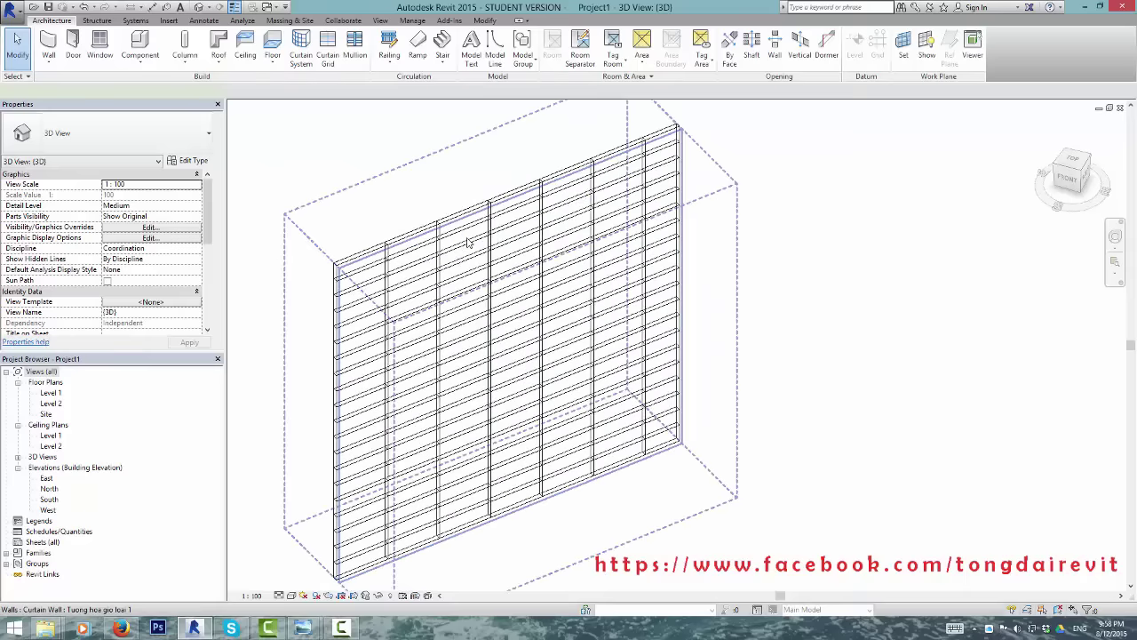
Step: Set the Tuong hoa gio loai 1 wall type's curtain panel to Family1 : Family1
{"action": "left_click", "coordinate": [466, 236]}
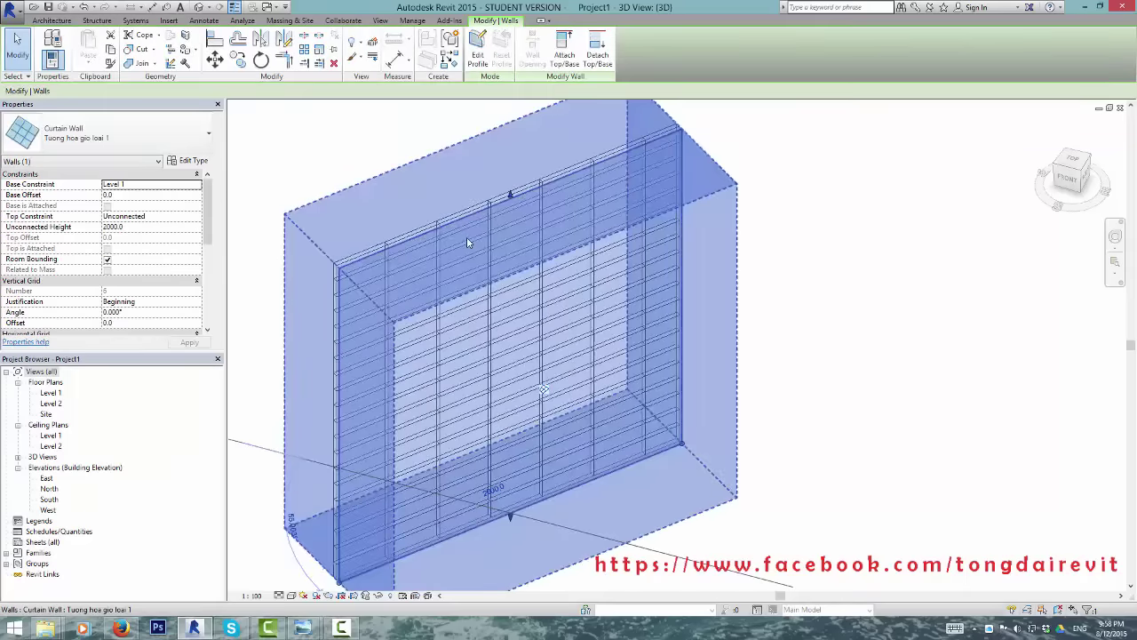
{"action": "left_click", "coordinate": [195, 161]}
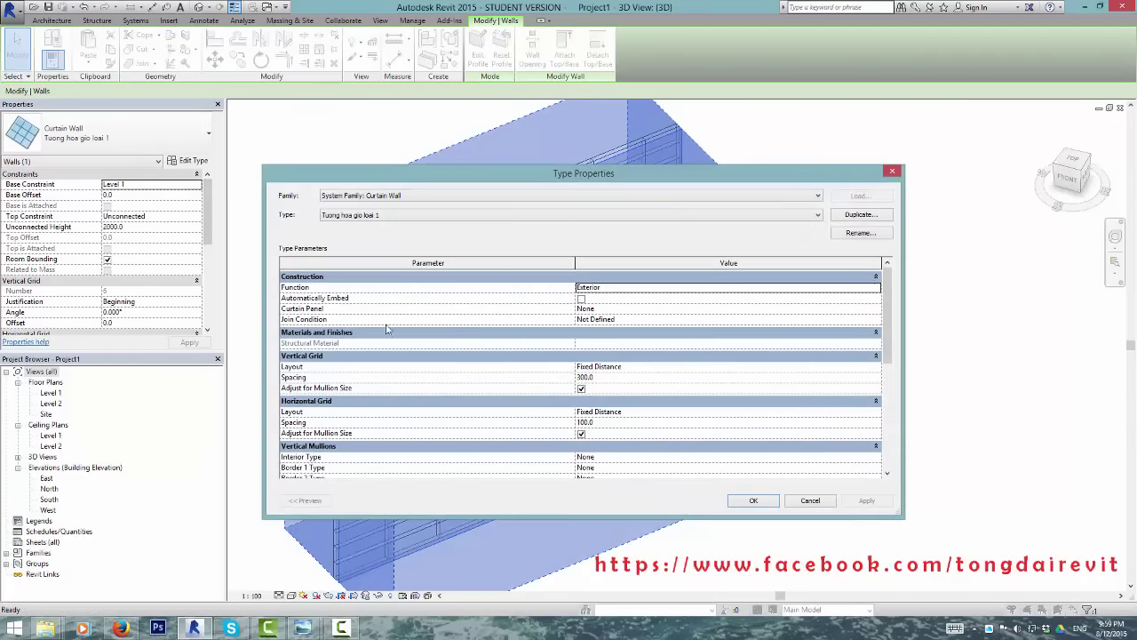
{"action": "left_click", "coordinate": [880, 310]}
{"action": "scroll", "coordinate": [787, 341], "scroll_direction": "down", "scroll_amount": 3}
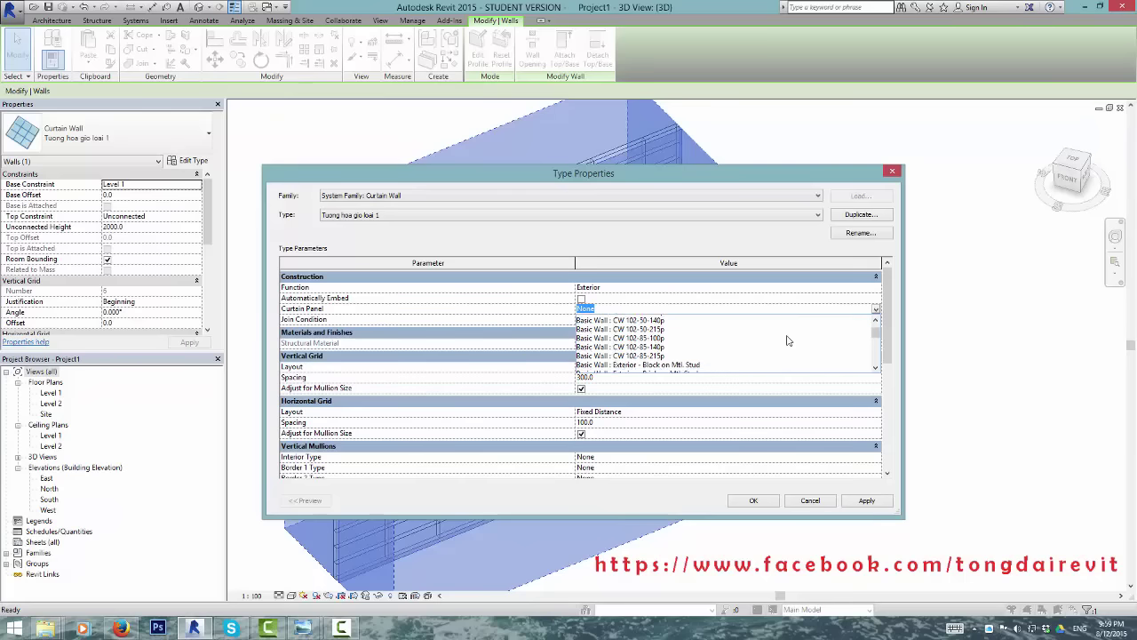
{"action": "scroll", "coordinate": [787, 340], "scroll_direction": "down", "scroll_amount": 3}
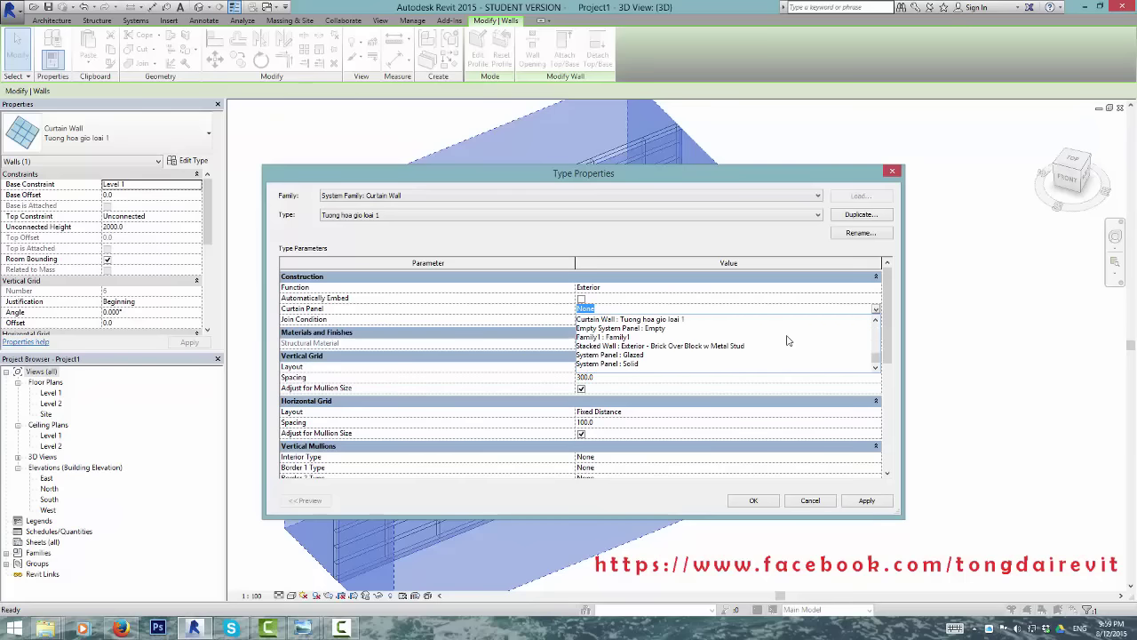
{"action": "left_click", "coordinate": [613, 338]}
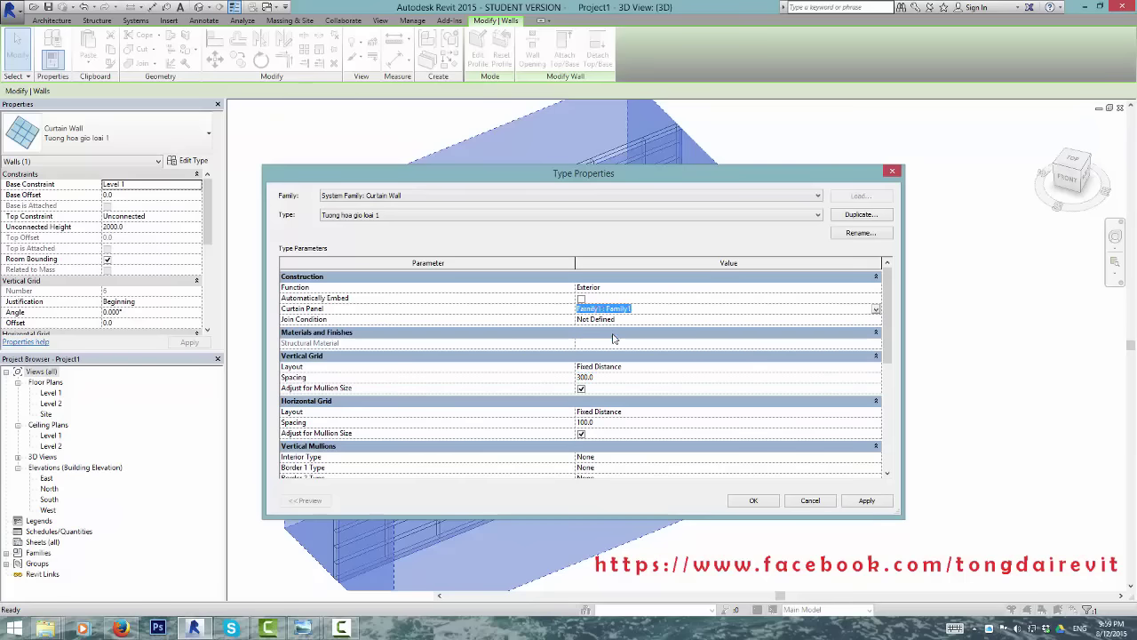
{"action": "left_click", "coordinate": [754, 500]}
{"action": "left_click", "coordinate": [884, 368]}
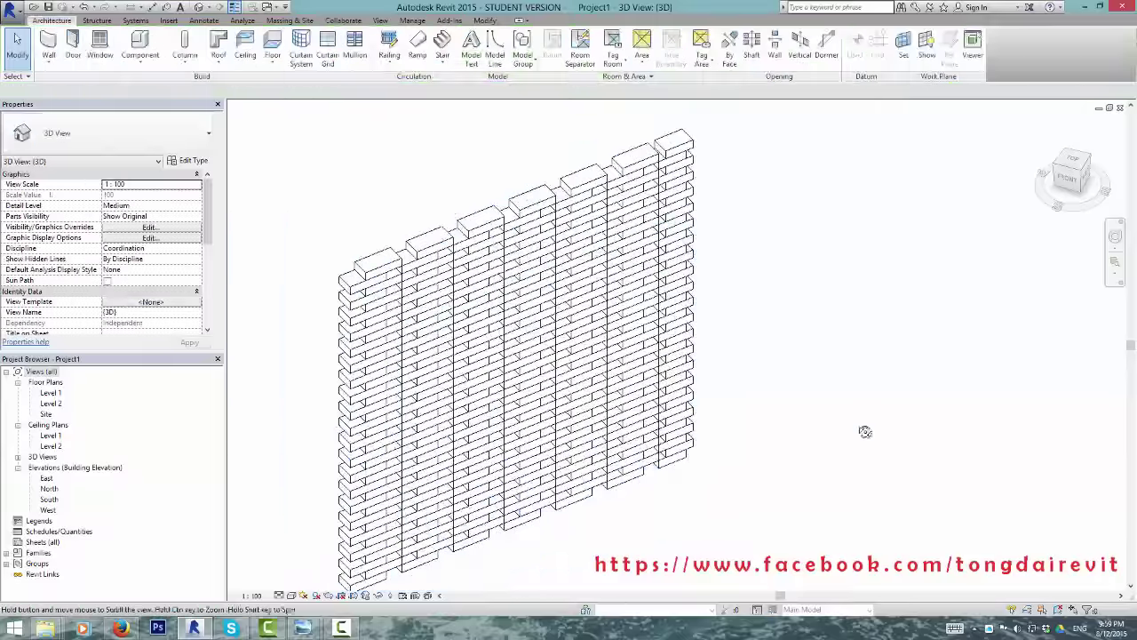
{"action": "middle_click_drag", "start_coordinate": [865, 432], "coordinate": [676, 247], "text": "shift"}
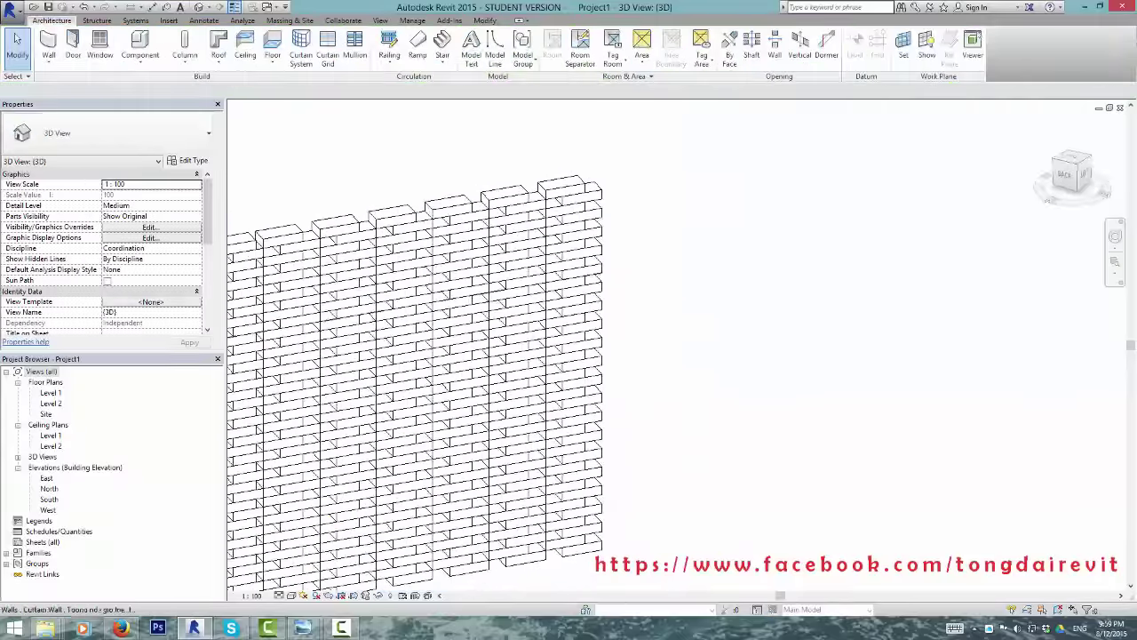
{"action": "scroll", "coordinate": [602, 535], "scroll_direction": "up", "scroll_amount": 3}
{"action": "scroll", "coordinate": [602, 535], "scroll_direction": "up", "scroll_amount": 2}
{"action": "scroll", "coordinate": [601, 535], "scroll_direction": "up", "scroll_amount": 2}
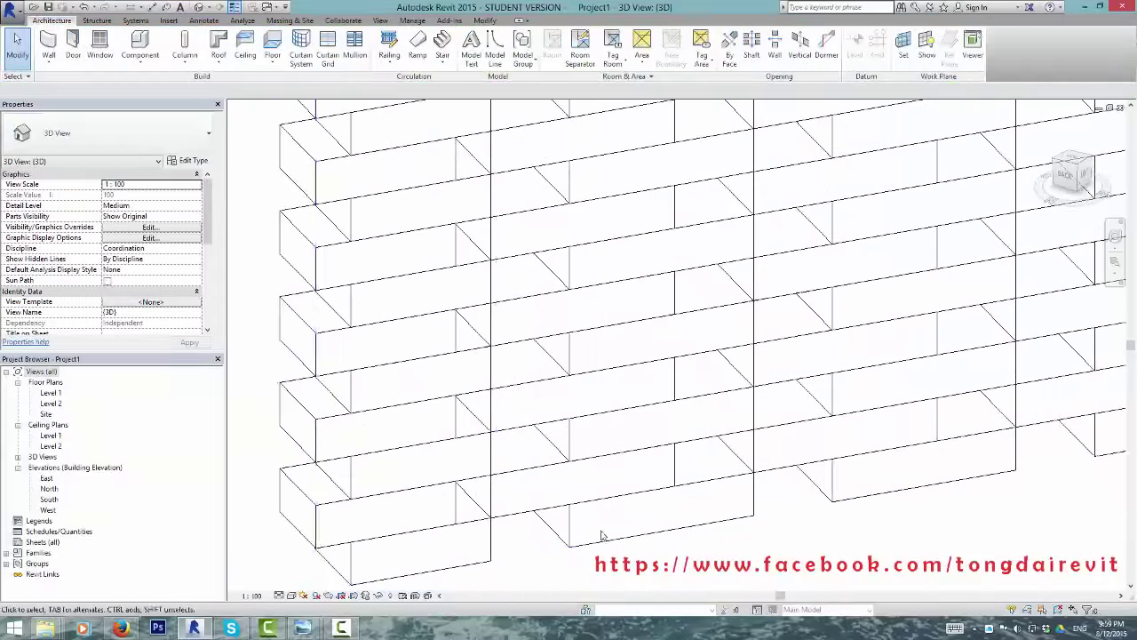
{"action": "mouse_move", "coordinate": [601, 534]}
{"action": "middle_mouse_down", "text": "shift"}
{"action": "mouse_move", "coordinate": [548, 418]}
{"action": "mouse_move", "coordinate": [427, 284]}
{"action": "mouse_move", "coordinate": [465, 391]}
{"action": "mouse_move", "coordinate": [447, 347]}
{"action": "mouse_move", "coordinate": [446, 287]}
{"action": "mouse_move", "coordinate": [427, 278]}
{"action": "mouse_move", "coordinate": [406, 368]}
{"action": "middle_mouse_up", "text": "shift"}
{"action": "scroll", "coordinate": [427, 361], "scroll_direction": "down", "scroll_amount": 3}
{"action": "scroll", "coordinate": [761, 333], "scroll_direction": "down", "scroll_amount": 1}
{"action": "middle_click_drag", "start_coordinate": [761, 332], "coordinate": [532, 439]}
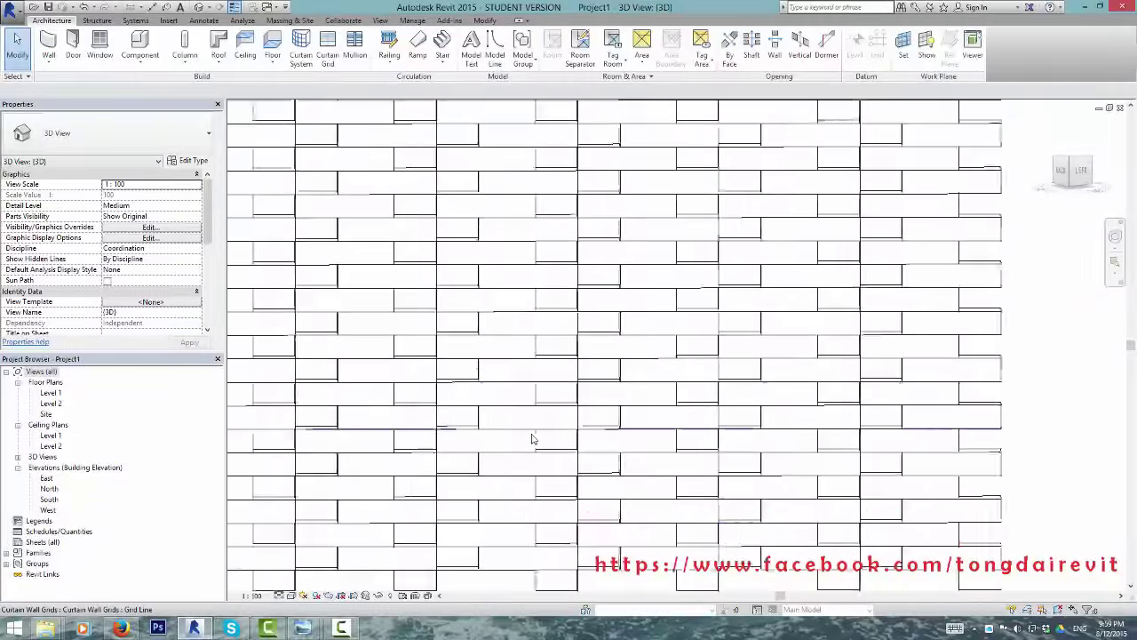
{"action": "scroll", "coordinate": [532, 439], "scroll_direction": "down", "scroll_amount": 3}
{"action": "mouse_move", "coordinate": [500, 228]}
{"action": "middle_mouse_down", "text": "shift"}
{"action": "mouse_move", "coordinate": [631, 373]}
{"action": "mouse_move", "coordinate": [371, 409]}
{"action": "mouse_move", "coordinate": [802, 524]}
{"action": "middle_mouse_up", "text": "shift"}
{"action": "scroll", "coordinate": [802, 524], "scroll_direction": "up", "scroll_amount": 1}
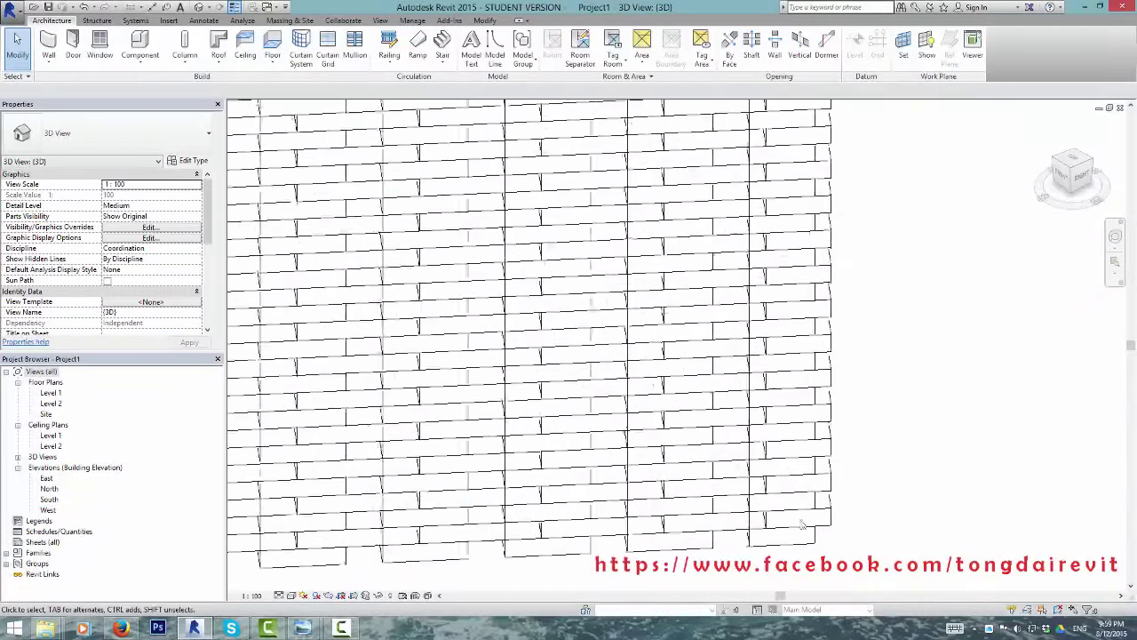
{"action": "scroll", "coordinate": [748, 508], "scroll_direction": "up", "scroll_amount": 3}
{"action": "scroll", "coordinate": [746, 469], "scroll_direction": "down", "scroll_amount": 3}
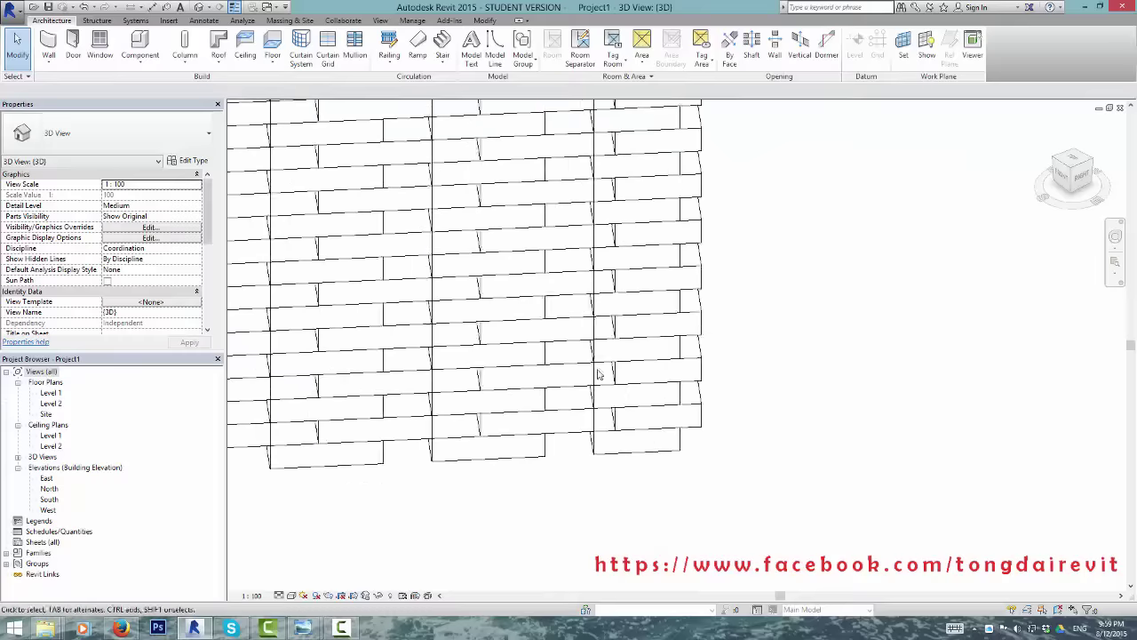
{"action": "scroll", "coordinate": [536, 359], "scroll_direction": "up", "scroll_amount": 3}
{"action": "scroll", "coordinate": [548, 400], "scroll_direction": "down", "scroll_amount": 3}
{"action": "scroll", "coordinate": [564, 386], "scroll_direction": "down", "scroll_amount": 1}
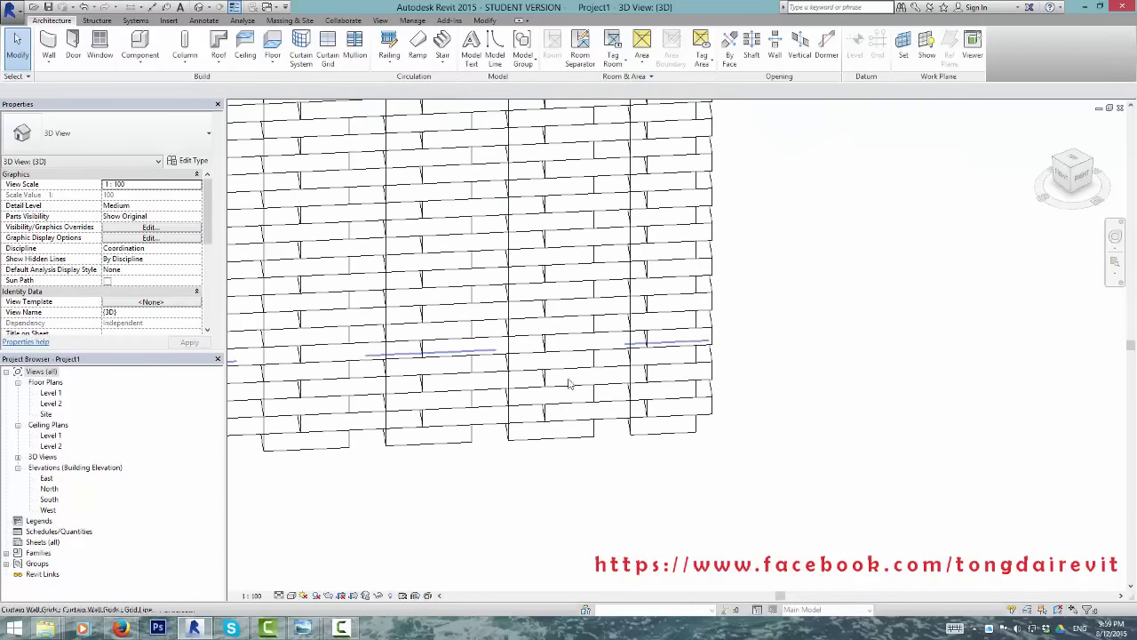
{"action": "scroll", "coordinate": [568, 373], "scroll_direction": "down", "scroll_amount": 2}
{"action": "middle_click_drag", "start_coordinate": [692, 405], "coordinate": [672, 410]}
{"action": "scroll", "coordinate": [672, 410], "scroll_direction": "up", "scroll_amount": 3}
{"action": "scroll", "coordinate": [558, 394], "scroll_direction": "up", "scroll_amount": 3}
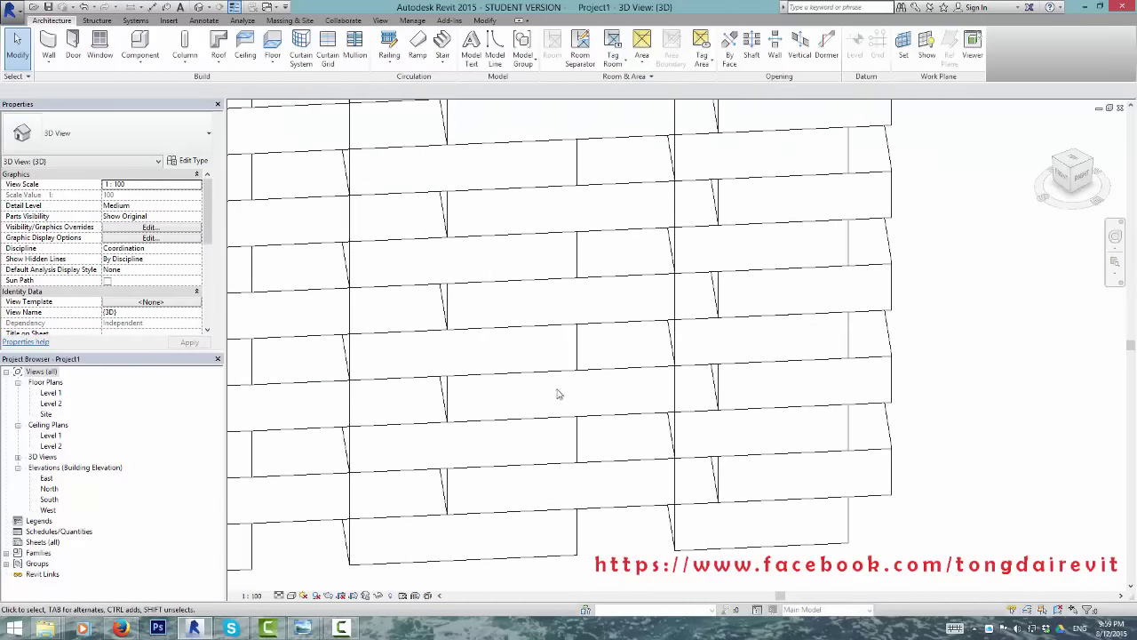
{"action": "scroll", "coordinate": [686, 386], "scroll_direction": "down", "scroll_amount": 4}
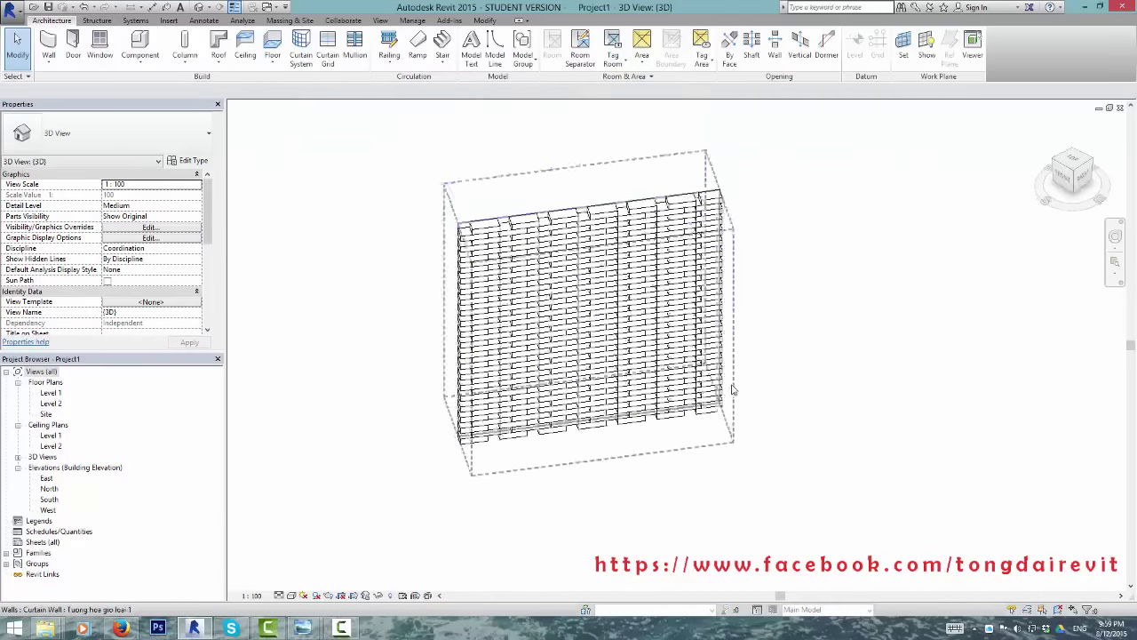
{"action": "scroll", "coordinate": [733, 389], "scroll_direction": "up", "scroll_amount": 4}
Step: Select the brick curtain wall and orbit to view it from another angle
{"action": "scroll", "coordinate": [728, 400], "scroll_direction": "down", "scroll_amount": 1}
{"action": "left_click", "coordinate": [716, 429]}
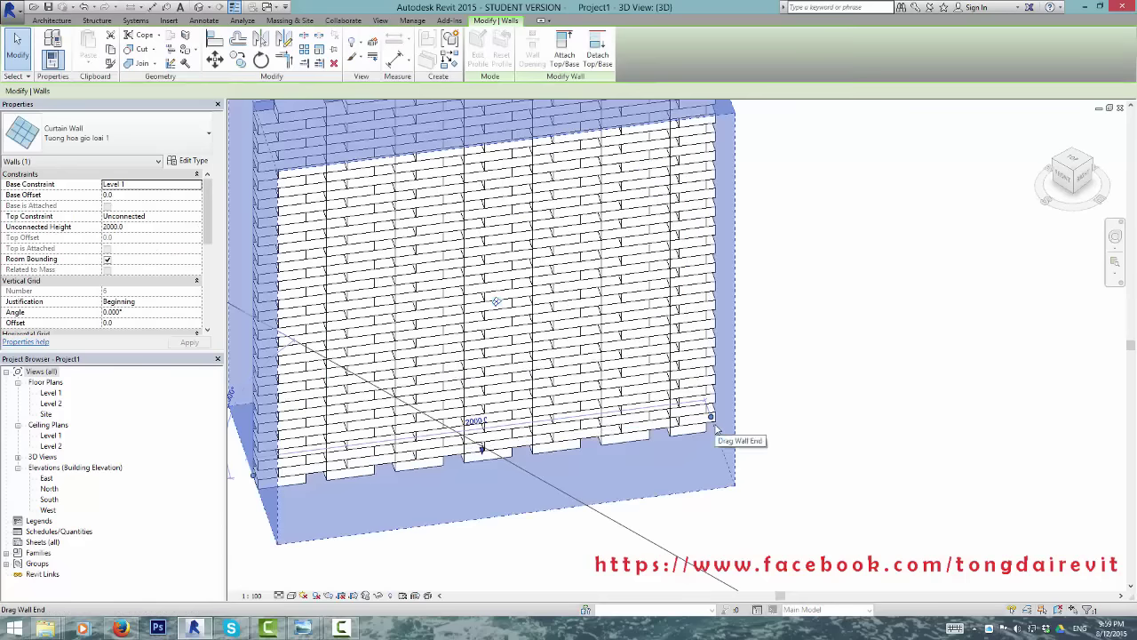
{"action": "mouse_move", "coordinate": [448, 486]}
{"action": "middle_mouse_down", "text": "shift"}
{"action": "mouse_move", "coordinate": [724, 384]}
{"action": "mouse_move", "coordinate": [740, 344]}
{"action": "middle_mouse_up", "text": "shift"}
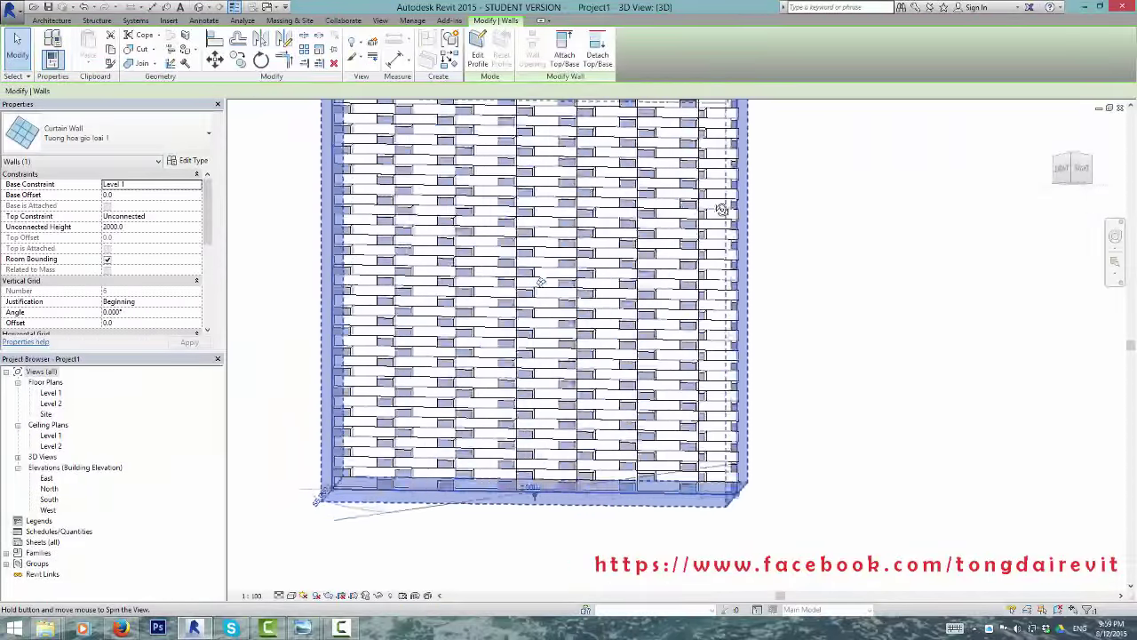
{"action": "key", "text": "Escape"}
Step: Select a single brick panel to confirm it uses Family1, then list the open views
{"action": "scroll", "coordinate": [675, 444], "scroll_direction": "up", "scroll_amount": 3}
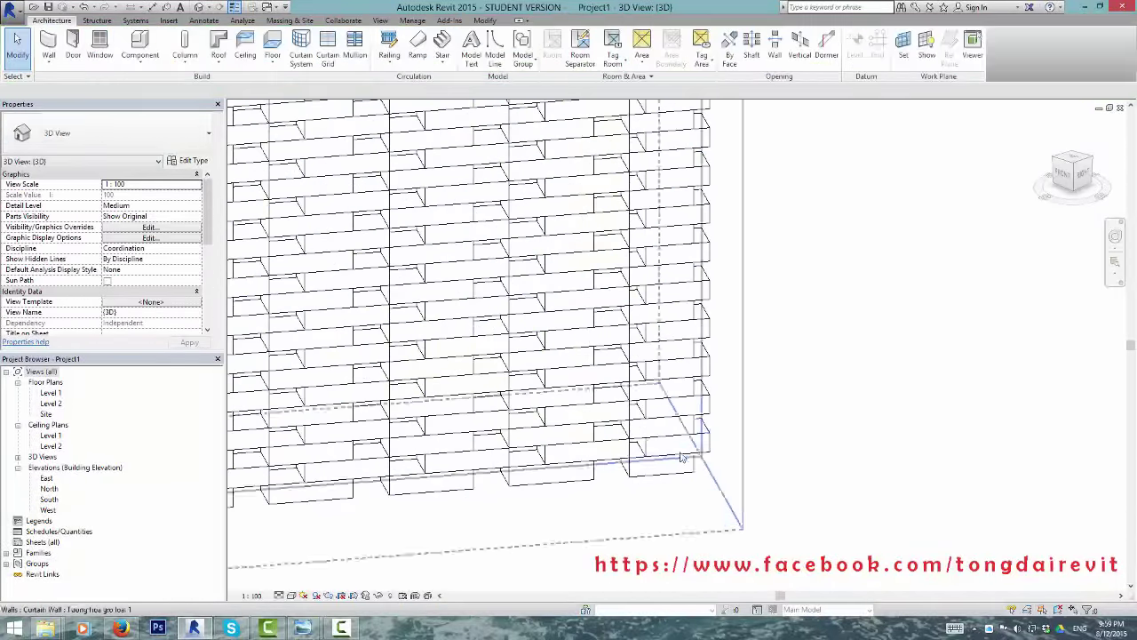
{"action": "left_click", "coordinate": [677, 452]}
{"action": "scroll", "coordinate": [677, 451], "scroll_direction": "up", "scroll_amount": 2}
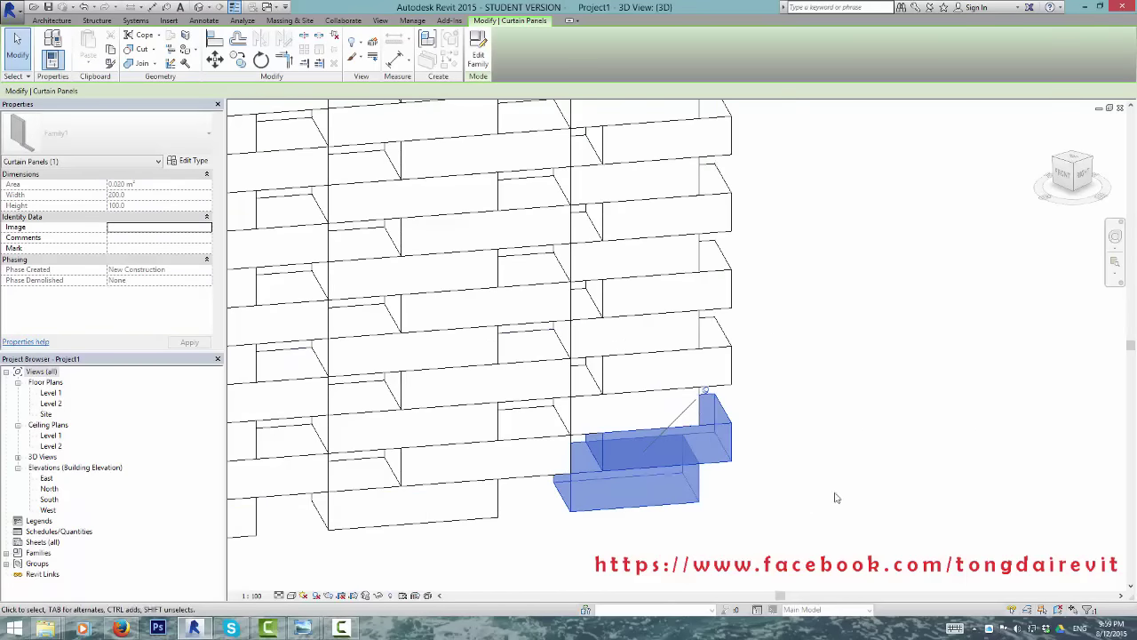
{"action": "scroll", "coordinate": [835, 497], "scroll_direction": "down", "scroll_amount": 2}
{"action": "scroll", "coordinate": [835, 497], "scroll_direction": "down", "scroll_amount": 2}
{"action": "scroll", "coordinate": [737, 471], "scroll_direction": "up", "scroll_amount": 1}
{"action": "scroll", "coordinate": [677, 503], "scroll_direction": "up", "scroll_amount": 2}
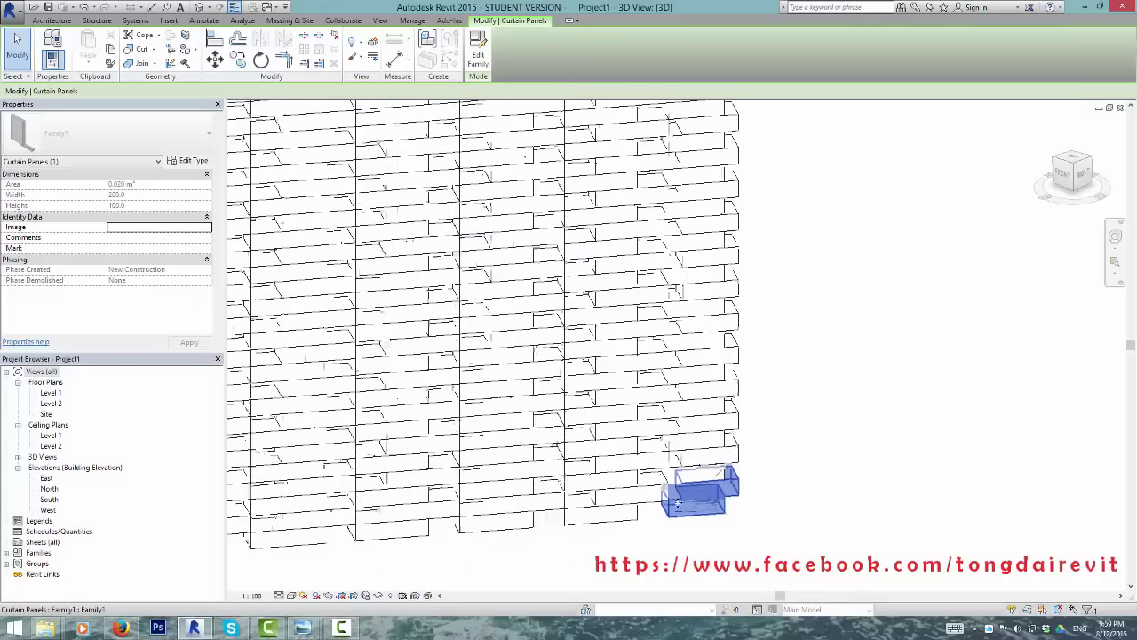
{"action": "left_click", "coordinate": [918, 298]}
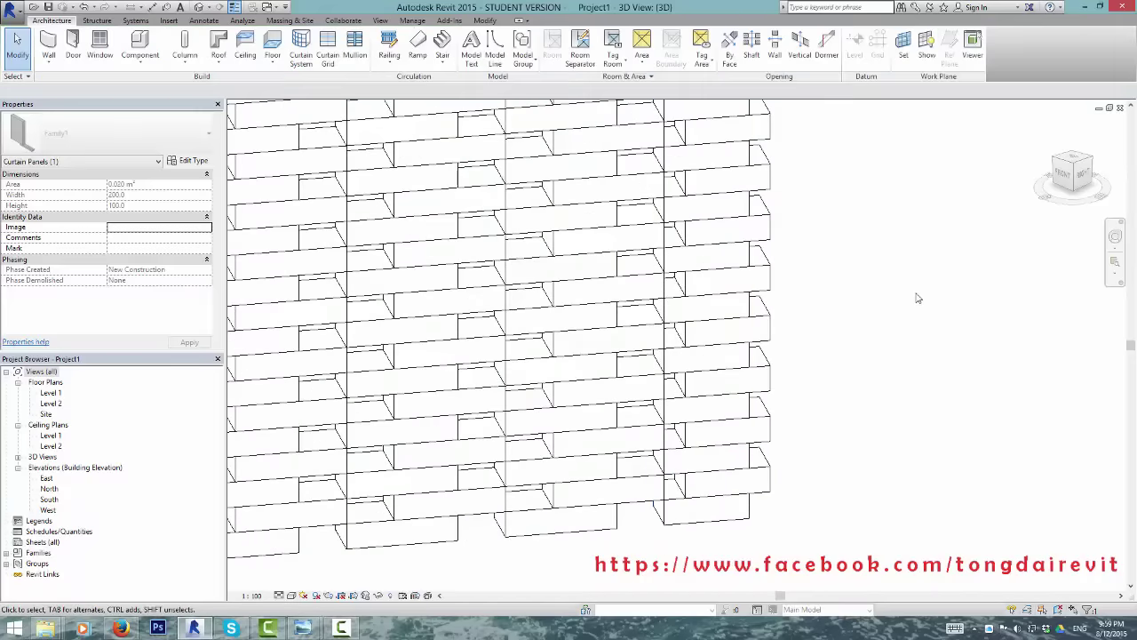
{"action": "left_click", "coordinate": [278, 8]}
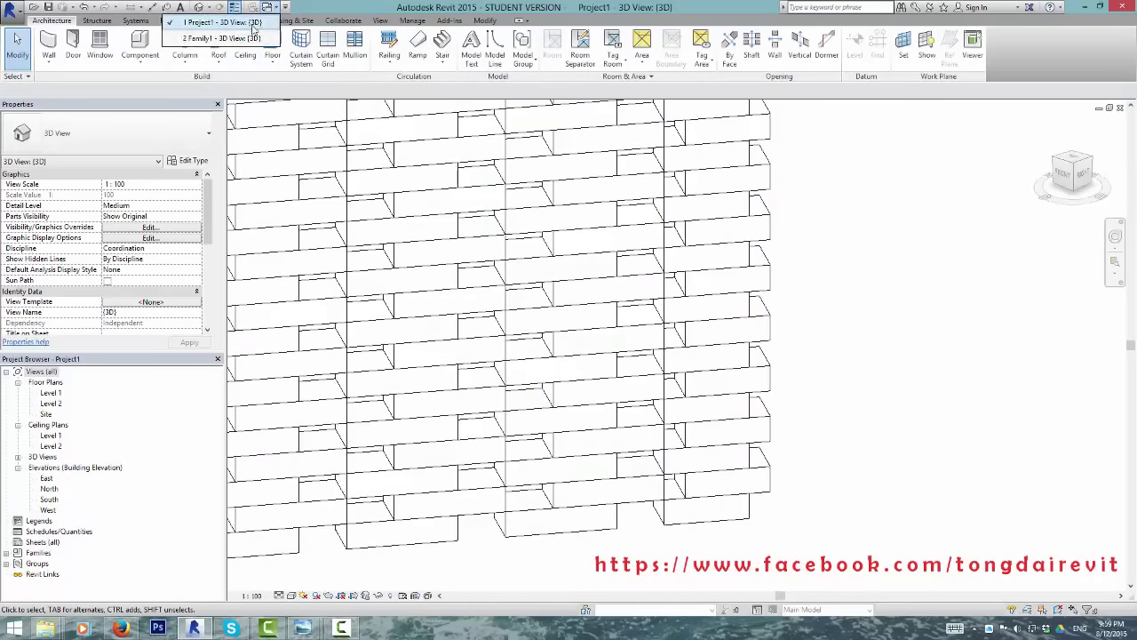
Step: Switch to the Family1 3D view and drag the upper extrusion's end toward the other box
{"action": "left_click", "coordinate": [215, 39]}
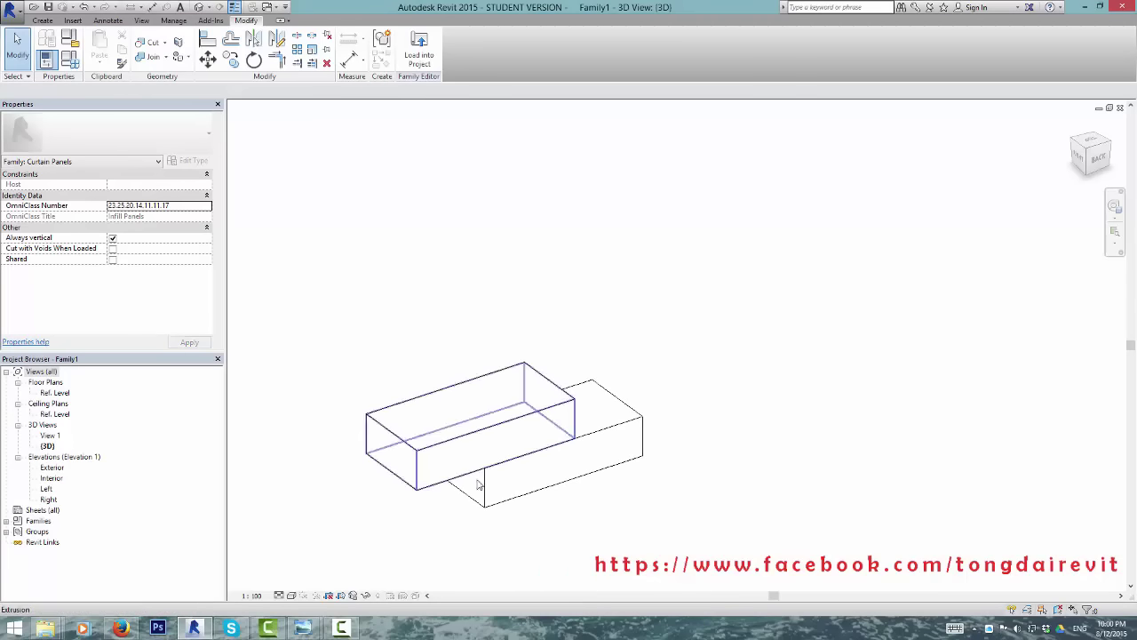
{"action": "left_click", "coordinate": [556, 401]}
{"action": "middle_click_drag", "start_coordinate": [648, 400], "coordinate": [622, 409], "text": "shift"}
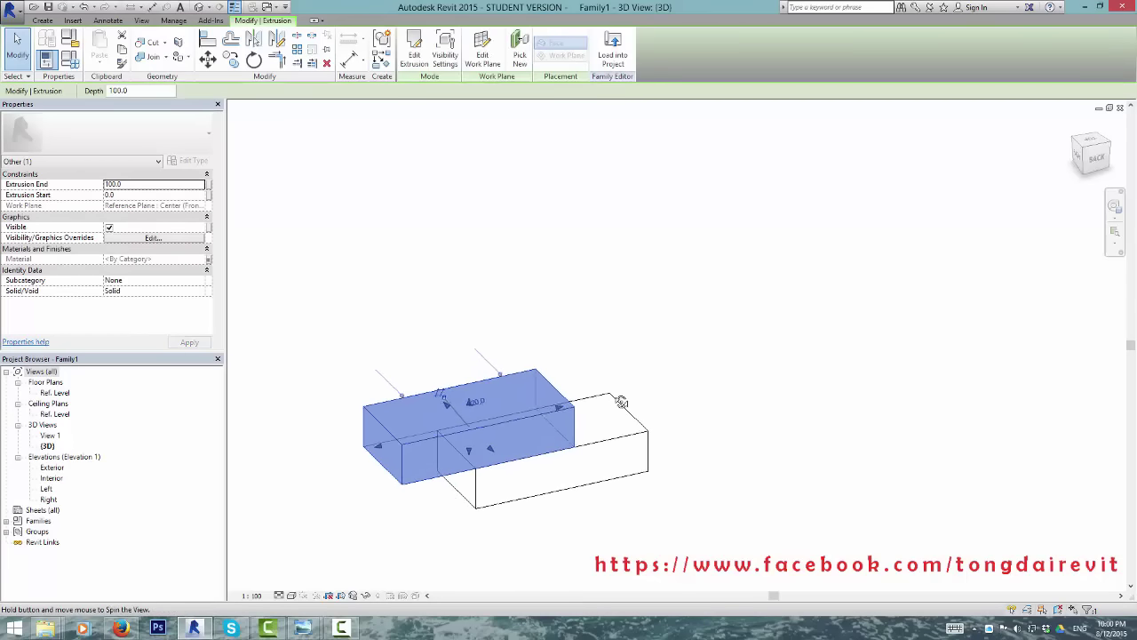
{"action": "left_click_drag", "start_coordinate": [569, 405], "coordinate": [640, 431]}
Step: Snap the extrusion end onto the lower box's far end and save the family as 'Gach loai 2'
{"action": "left_click_drag", "start_coordinate": [546, 435], "coordinate": [544, 437]}
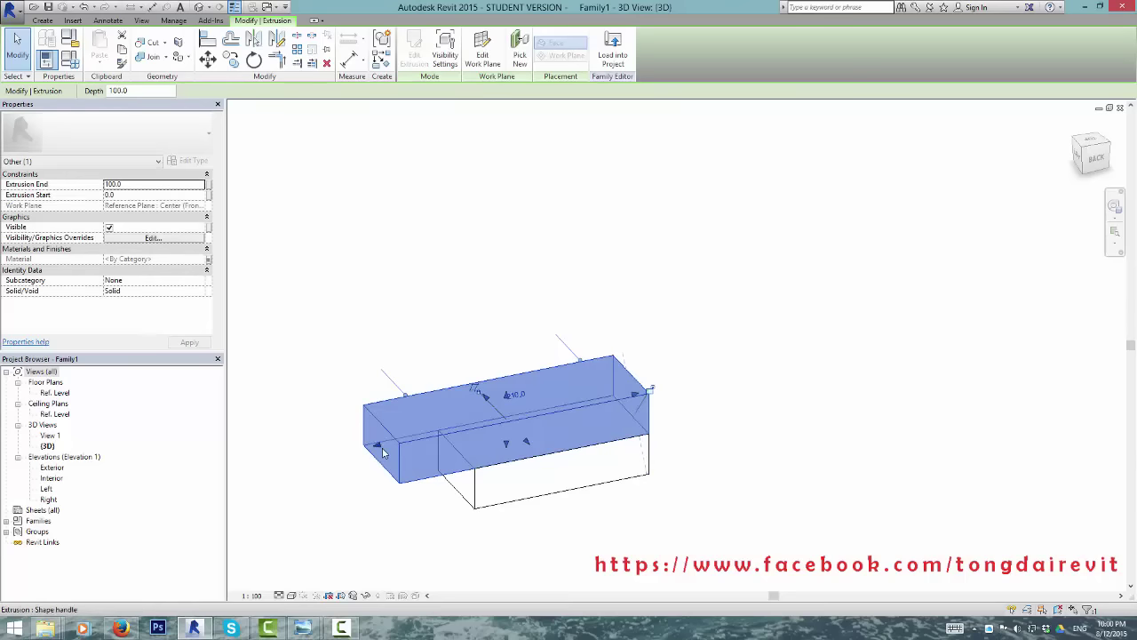
{"action": "left_click_drag", "start_coordinate": [458, 451], "coordinate": [457, 451]}
{"action": "key", "text": "Escape"}
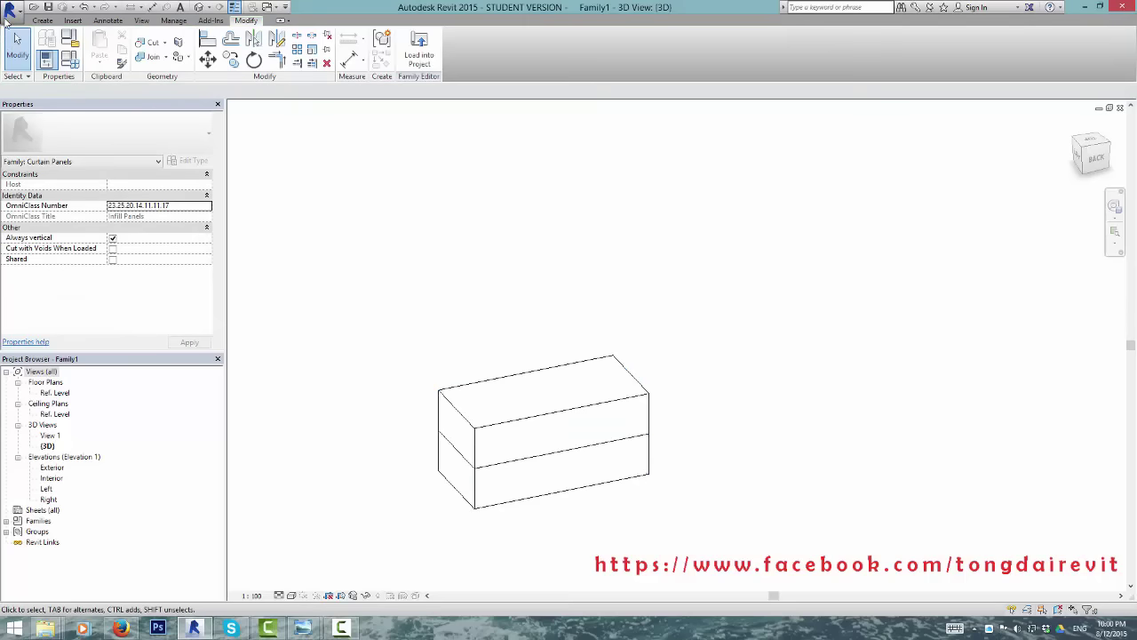
{"action": "left_click", "coordinate": [8, 18]}
{"action": "left_click", "coordinate": [120, 98]}
{"action": "type", "text": "Gach loai 2"}
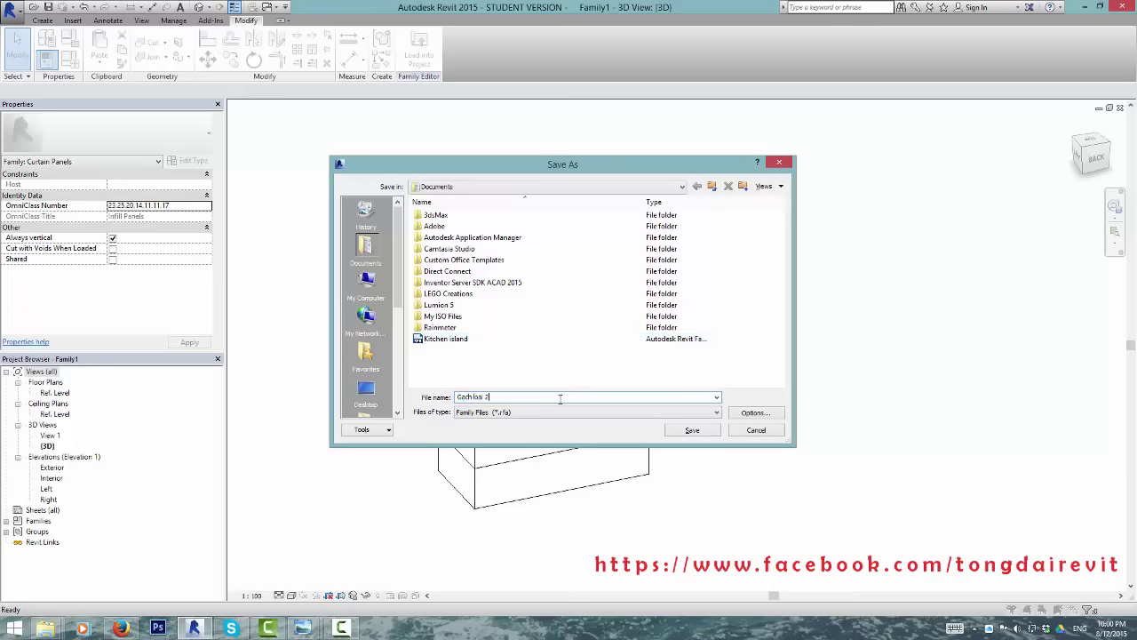
{"action": "key", "text": "Return"}
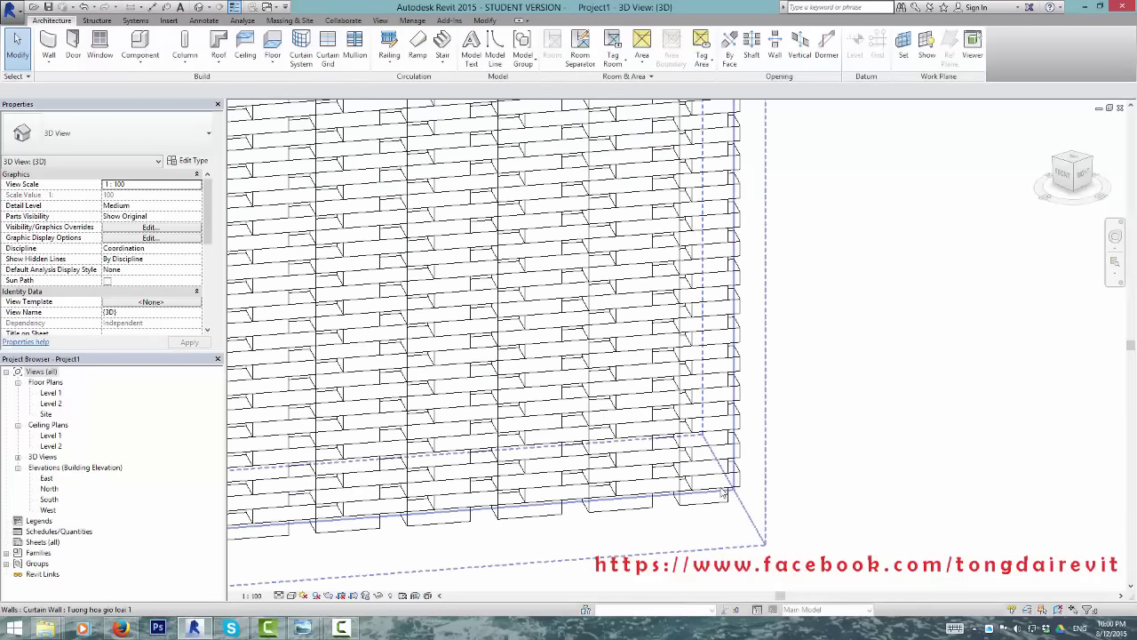
Step: Select the rightmost column of wall panels and change them to Gach loai 2
{"action": "key", "text": "Tab"}
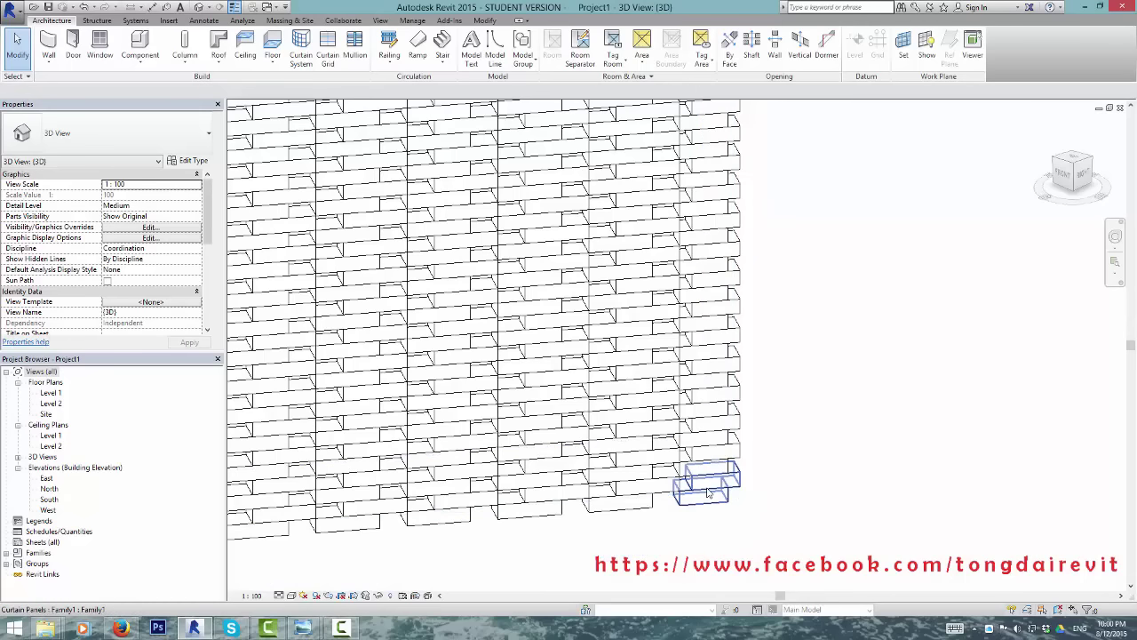
{"action": "left_click", "coordinate": [708, 494]}
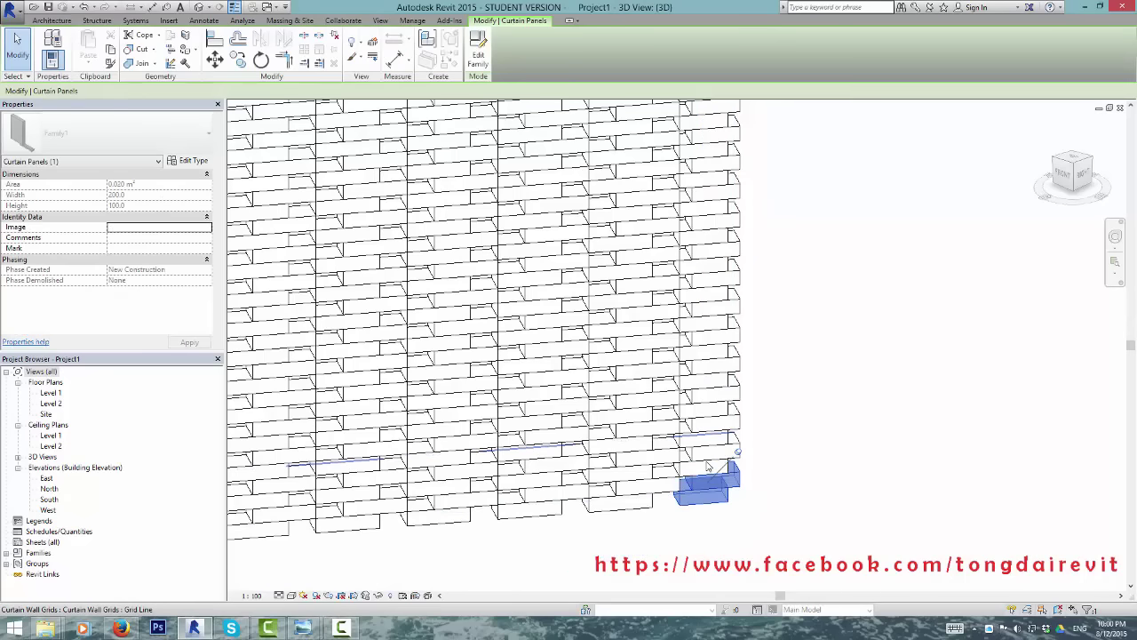
{"action": "right_click", "coordinate": [708, 467]}
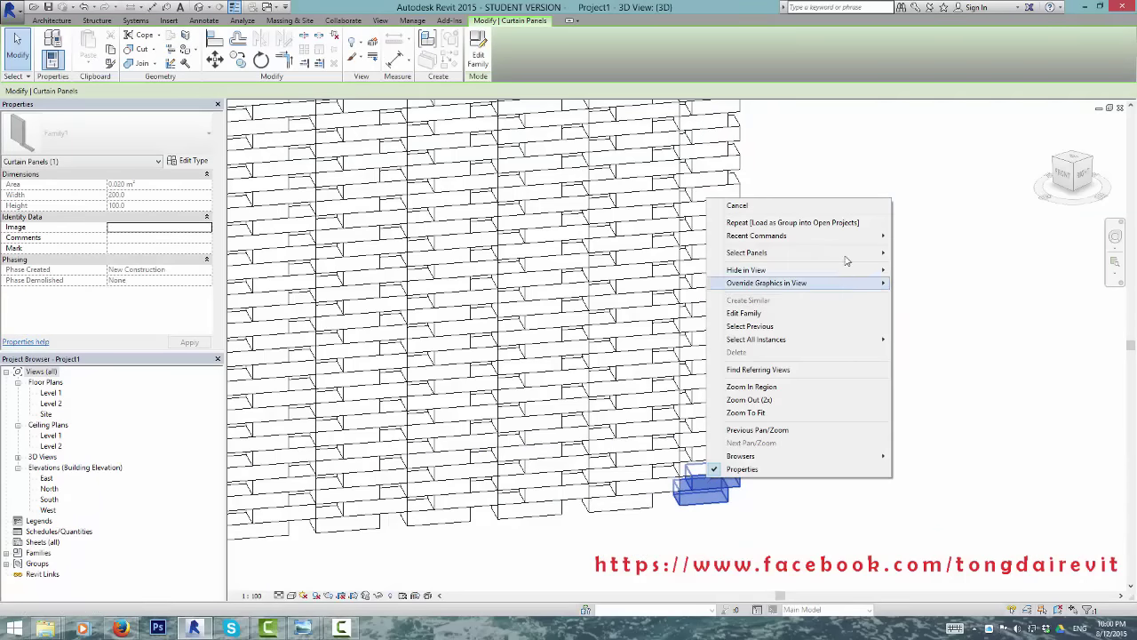
{"action": "mouse_move", "coordinate": [746, 252]}
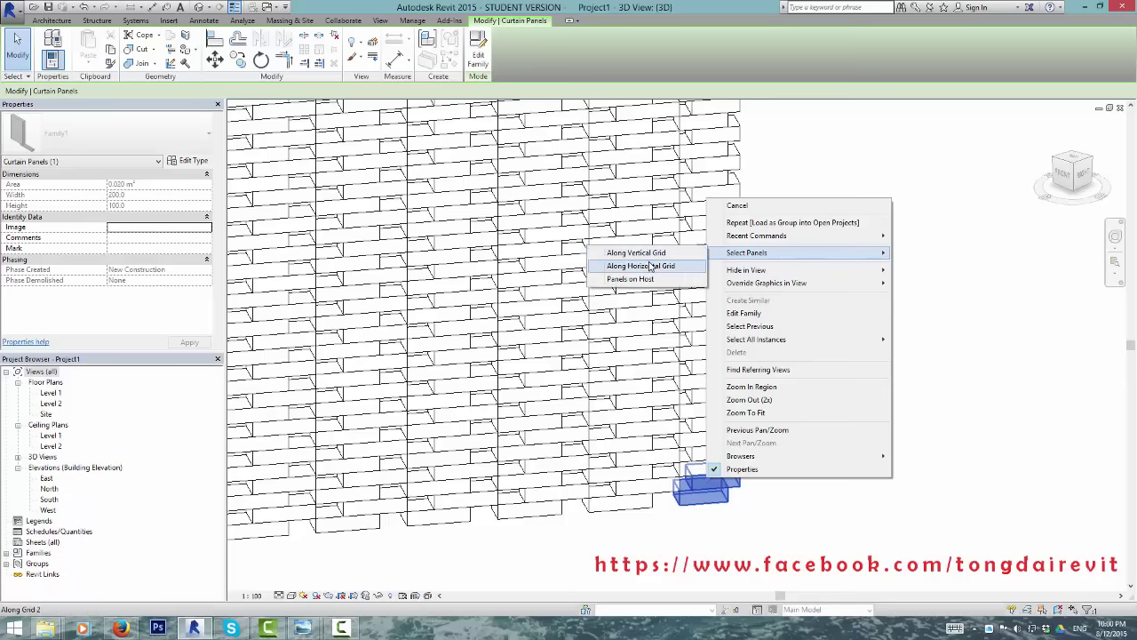
{"action": "left_click", "coordinate": [653, 266]}
{"action": "scroll", "coordinate": [759, 248], "scroll_direction": "down", "scroll_amount": 3}
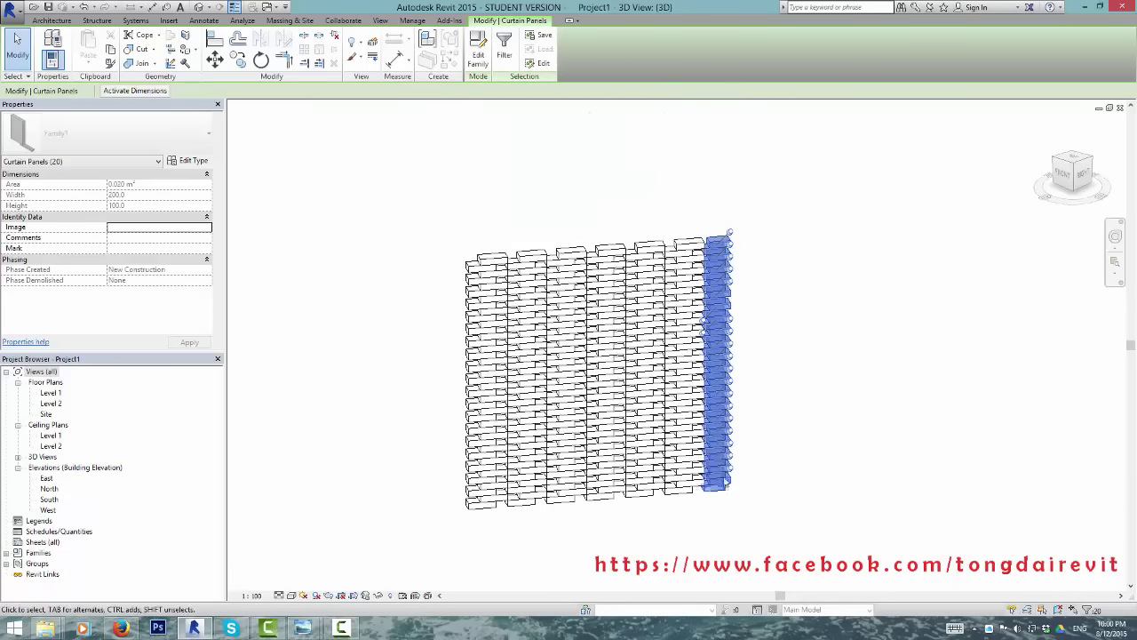
{"action": "scroll", "coordinate": [759, 248], "scroll_direction": "up", "scroll_amount": 2}
{"action": "scroll", "coordinate": [750, 243], "scroll_direction": "up", "scroll_amount": 1}
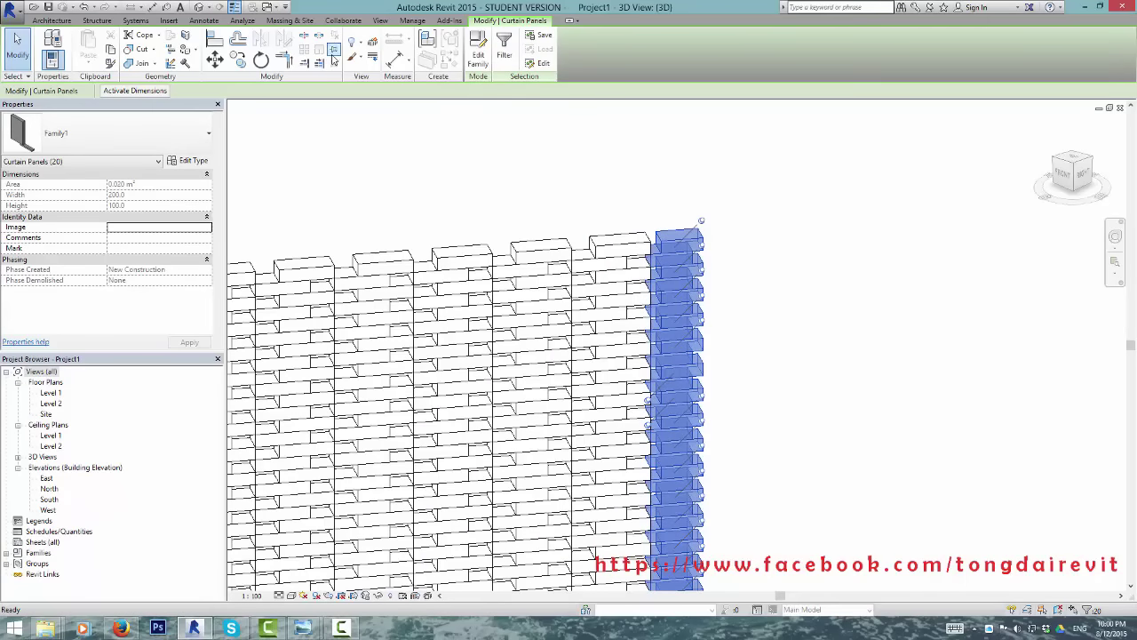
{"action": "left_click", "coordinate": [161, 129]}
{"action": "left_click", "coordinate": [54, 380]}
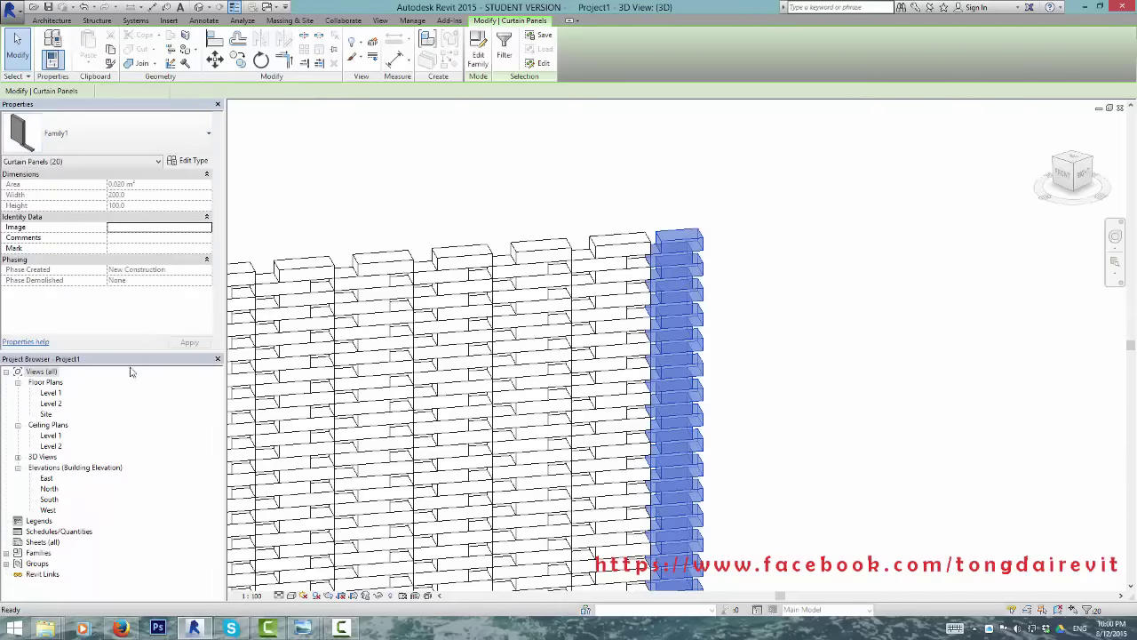
Step: Inspect a top panel of the changed column, then switch to the Gach loai 2 family view
{"action": "mouse_move", "coordinate": [749, 286]}
{"action": "middle_mouse_down", "text": "shift"}
{"action": "mouse_move", "coordinate": [780, 266]}
{"action": "mouse_move", "coordinate": [855, 287]}
{"action": "middle_mouse_up", "text": "shift"}
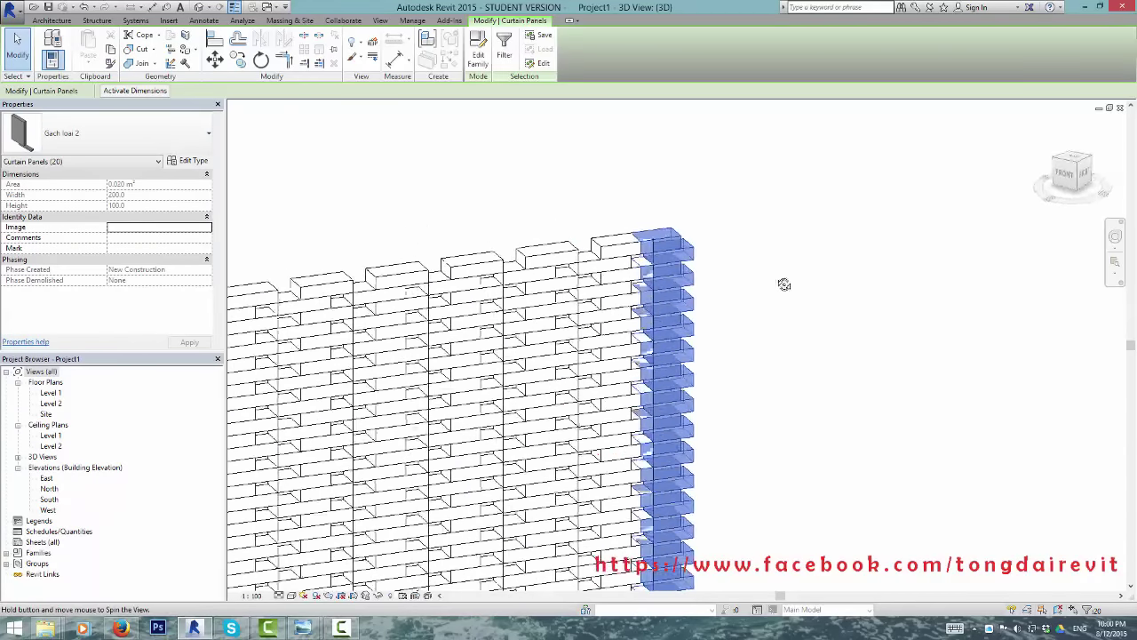
{"action": "left_click", "coordinate": [759, 239]}
{"action": "scroll", "coordinate": [738, 246], "scroll_direction": "up", "scroll_amount": 2}
{"action": "scroll", "coordinate": [647, 264], "scroll_direction": "up", "scroll_amount": 2}
{"action": "key", "text": "Tab"}
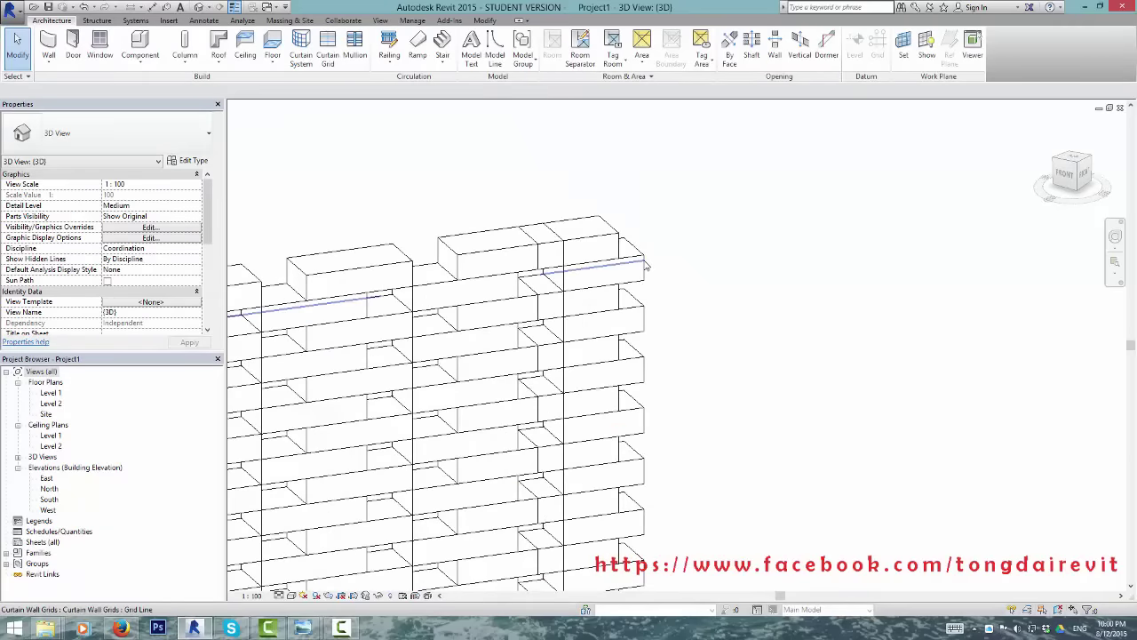
{"action": "key", "text": "Tab"}
{"action": "key", "text": "Tab"}
{"action": "left_click", "coordinate": [647, 264]}
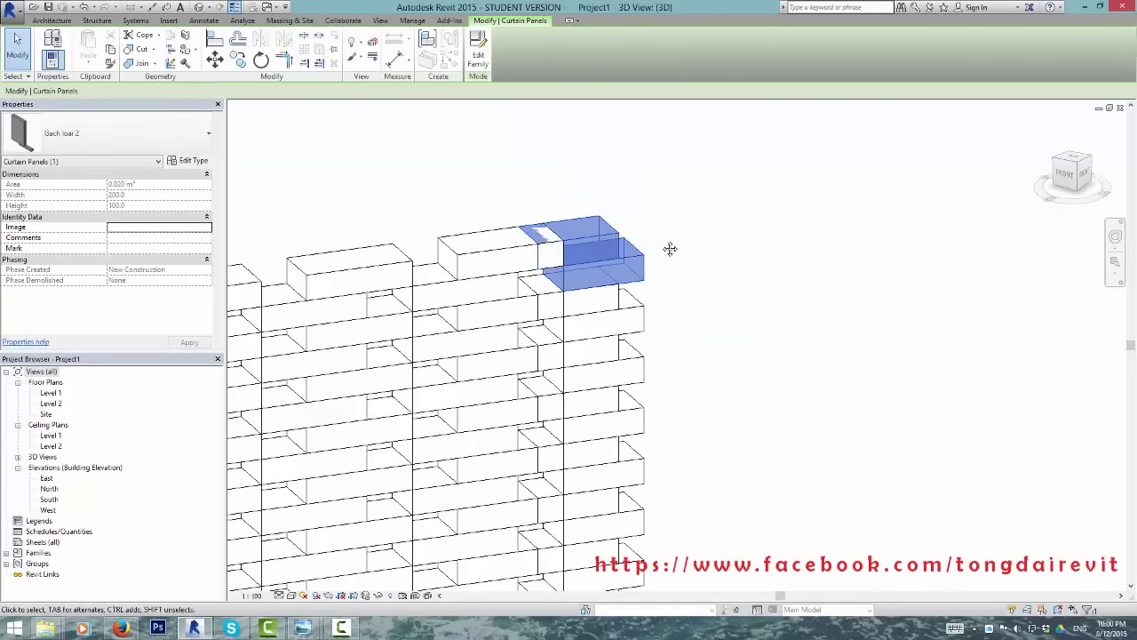
{"action": "mouse_move", "coordinate": [670, 246]}
{"action": "middle_mouse_down", "text": "shift"}
{"action": "mouse_move", "coordinate": [603, 299]}
{"action": "mouse_move", "coordinate": [599, 219]}
{"action": "middle_mouse_up", "text": "shift"}
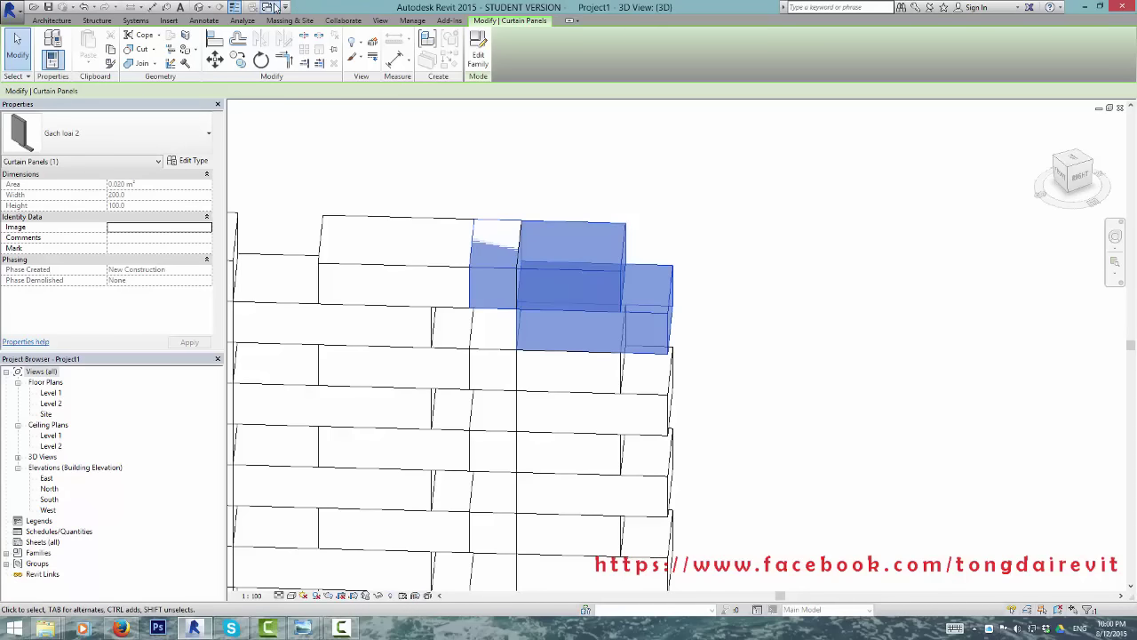
{"action": "left_click", "coordinate": [249, 39]}
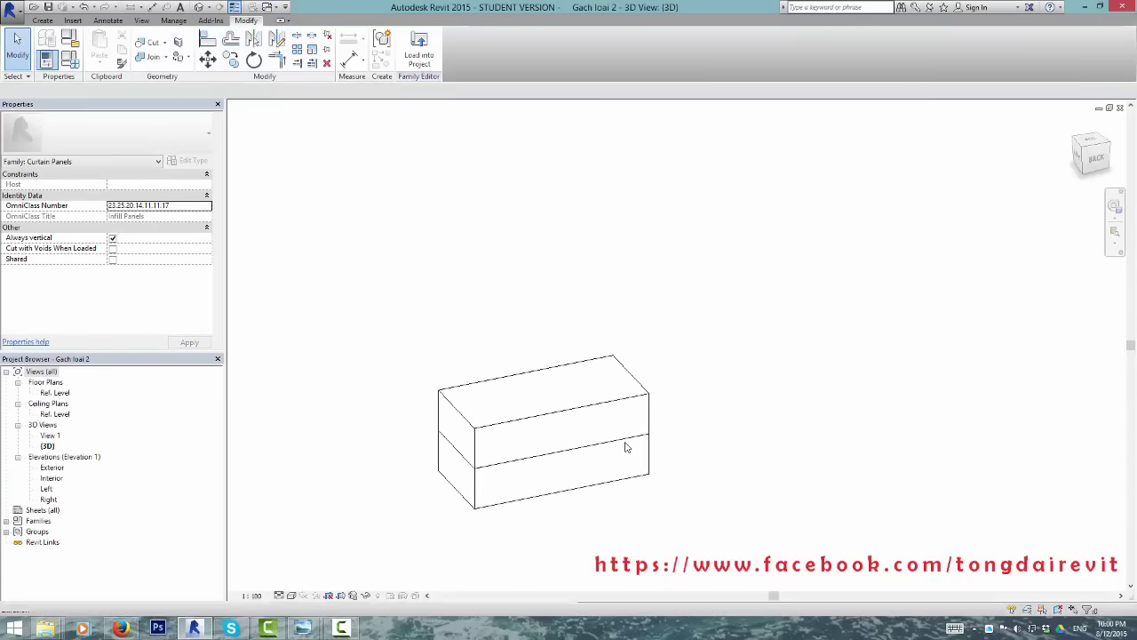
Step: Open the panel family's Exterior elevation view
{"action": "scroll", "coordinate": [648, 406], "scroll_direction": "down", "scroll_amount": 2}
{"action": "left_click", "coordinate": [55, 394]}
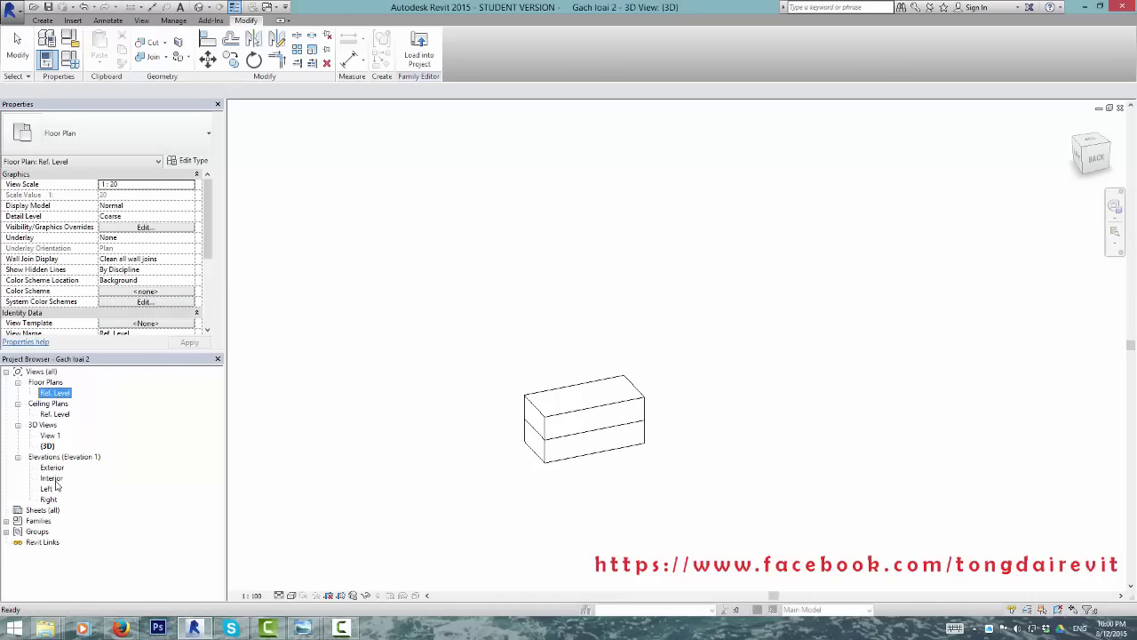
{"action": "double_click", "coordinate": [50, 468]}
{"action": "scroll", "coordinate": [672, 477], "scroll_direction": "up", "scroll_amount": 3}
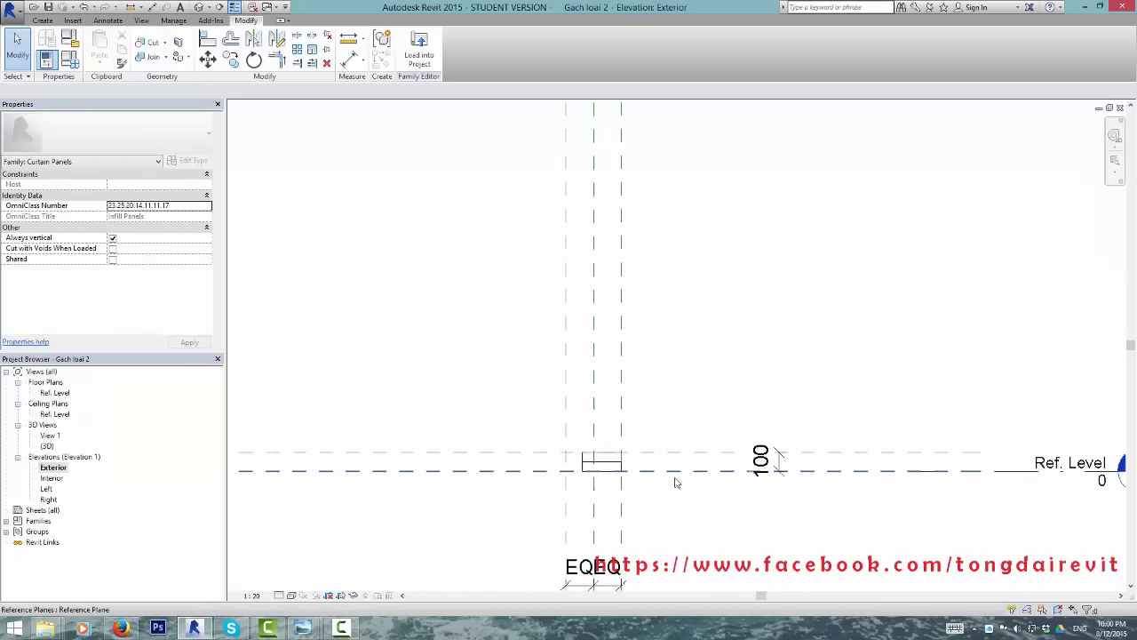
{"action": "scroll", "coordinate": [571, 464], "scroll_direction": "up", "scroll_amount": 2}
{"action": "scroll", "coordinate": [601, 456], "scroll_direction": "up", "scroll_amount": 2}
Step: Stretch both bricks' left edges out to the left reference plane
{"action": "middle_click_drag", "start_coordinate": [519, 430], "coordinate": [515, 421]}
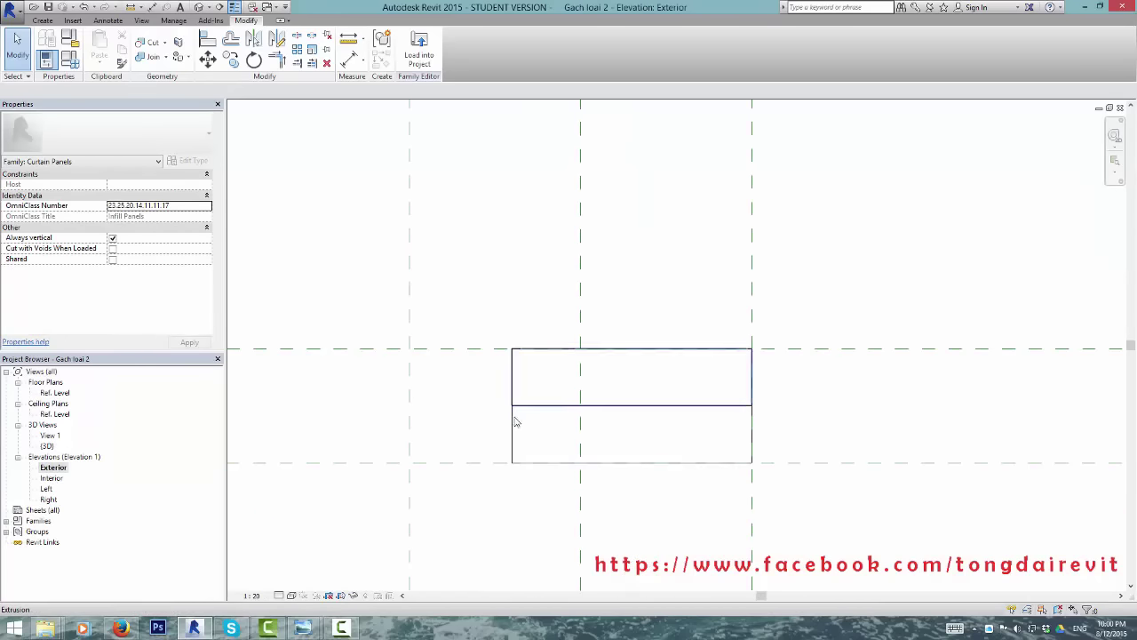
{"action": "left_click", "coordinate": [513, 380]}
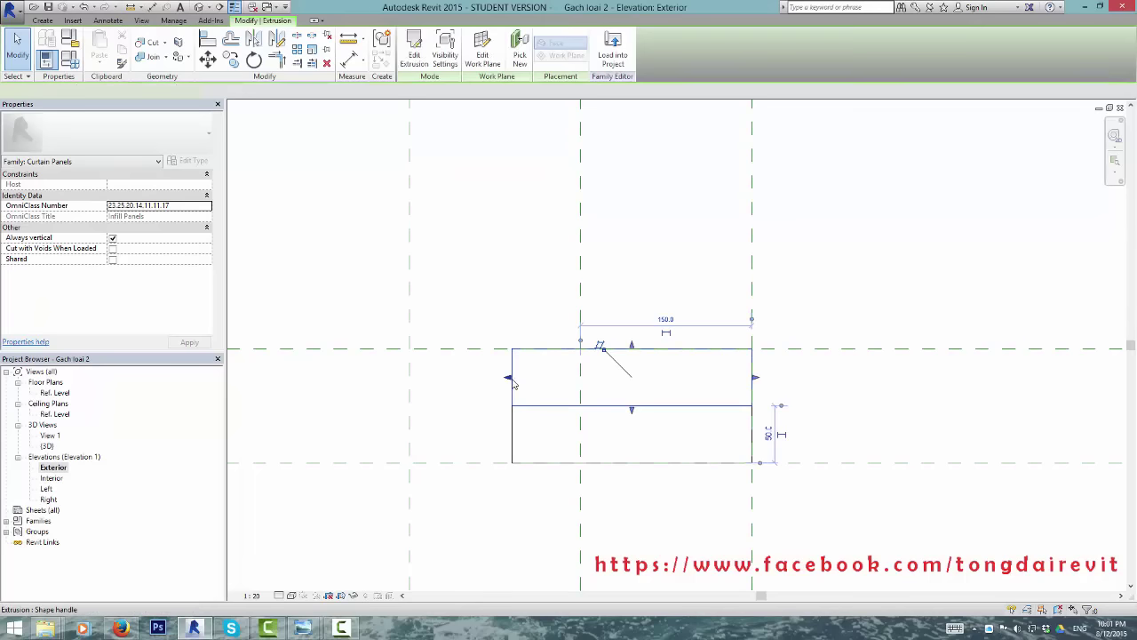
{"action": "left_click_drag", "start_coordinate": [508, 377], "coordinate": [404, 376]}
{"action": "left_click", "coordinate": [484, 426]}
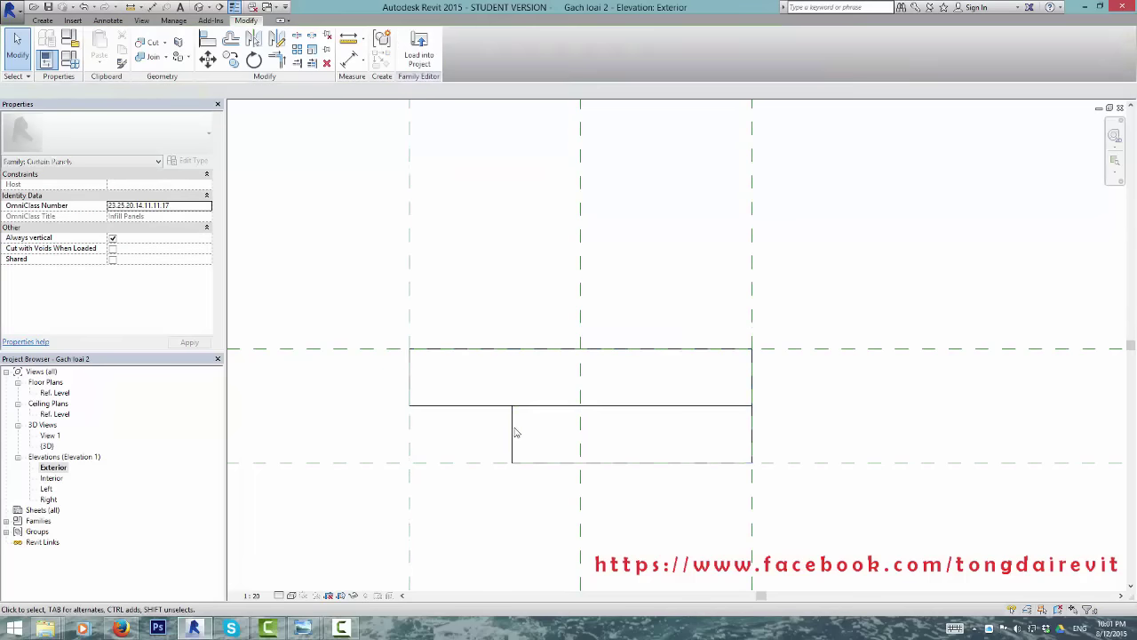
{"action": "left_click", "coordinate": [513, 432]}
{"action": "left_click_drag", "start_coordinate": [507, 433], "coordinate": [396, 435]}
{"action": "left_click", "coordinate": [489, 286]}
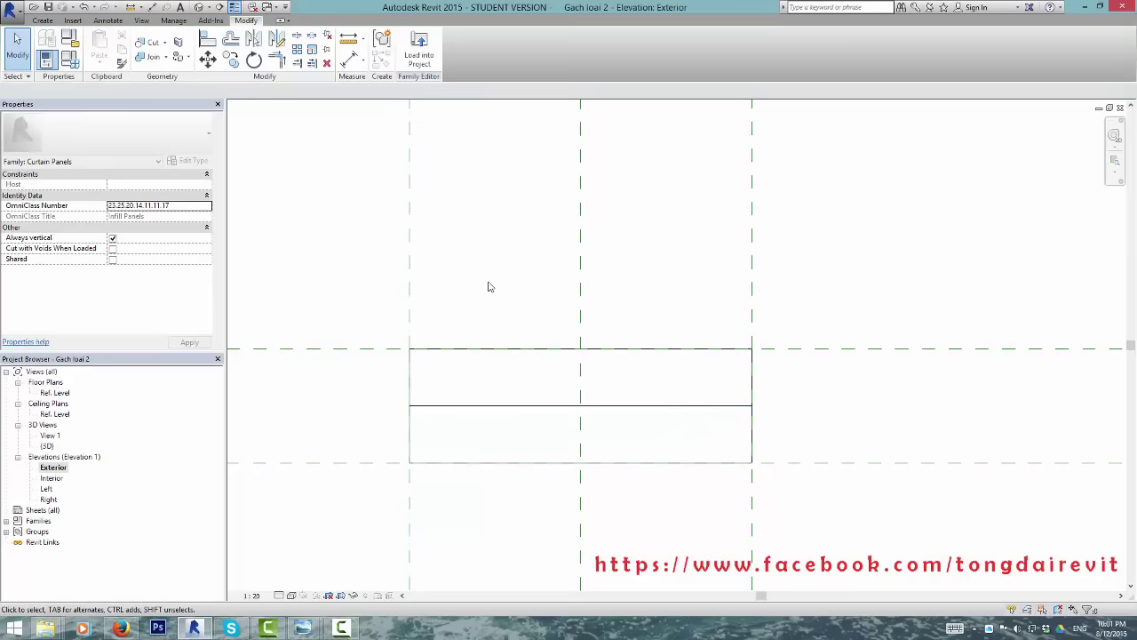
Step: Change the left reference plane's 150 spacing to 100
{"action": "scroll", "coordinate": [533, 294], "scroll_direction": "down", "scroll_amount": 3}
{"action": "scroll", "coordinate": [533, 294], "scroll_direction": "down", "scroll_amount": 3}
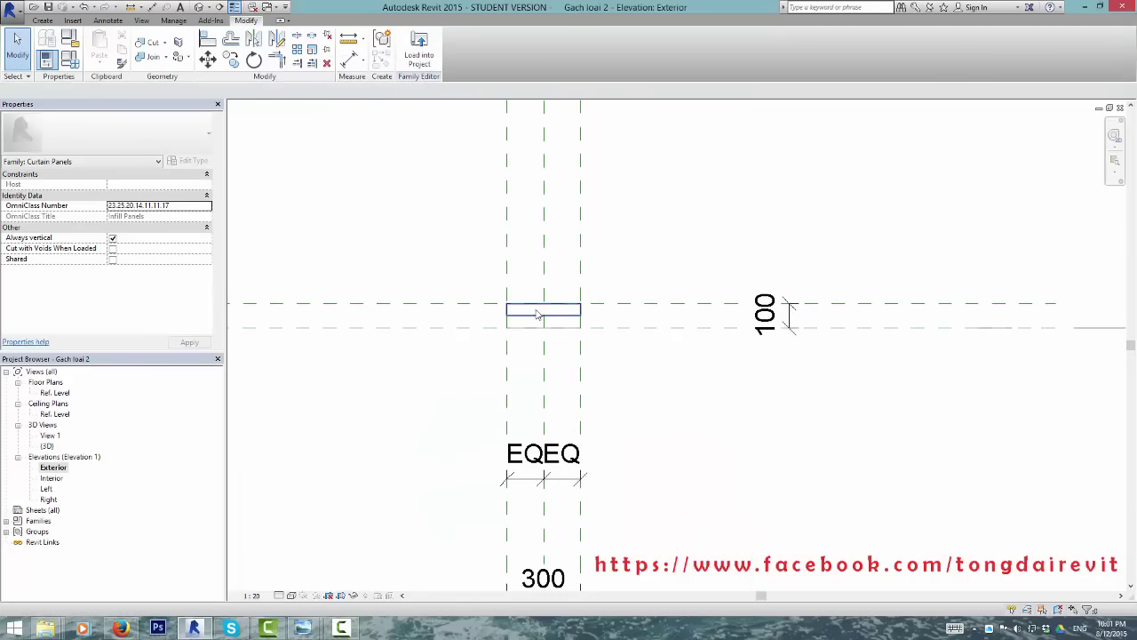
{"action": "left_click", "coordinate": [578, 256]}
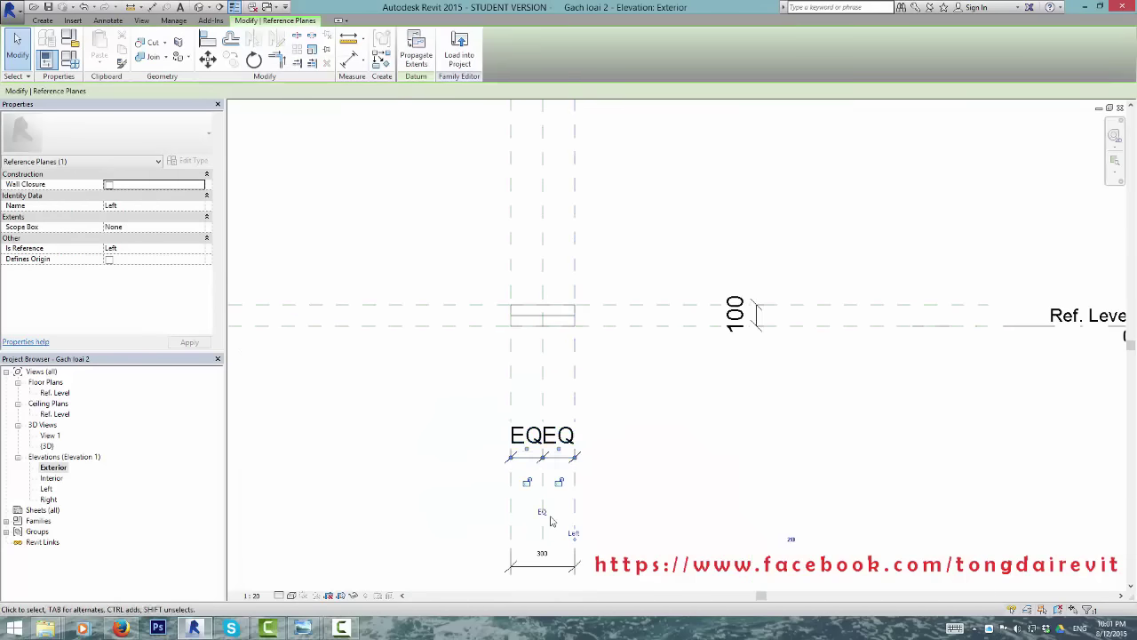
{"action": "scroll", "coordinate": [577, 355], "scroll_direction": "down", "scroll_amount": 2}
{"action": "middle_click_drag", "start_coordinate": [568, 311], "coordinate": [576, 507]}
{"action": "left_click", "coordinate": [577, 140]}
{"action": "type", "text": "100"}
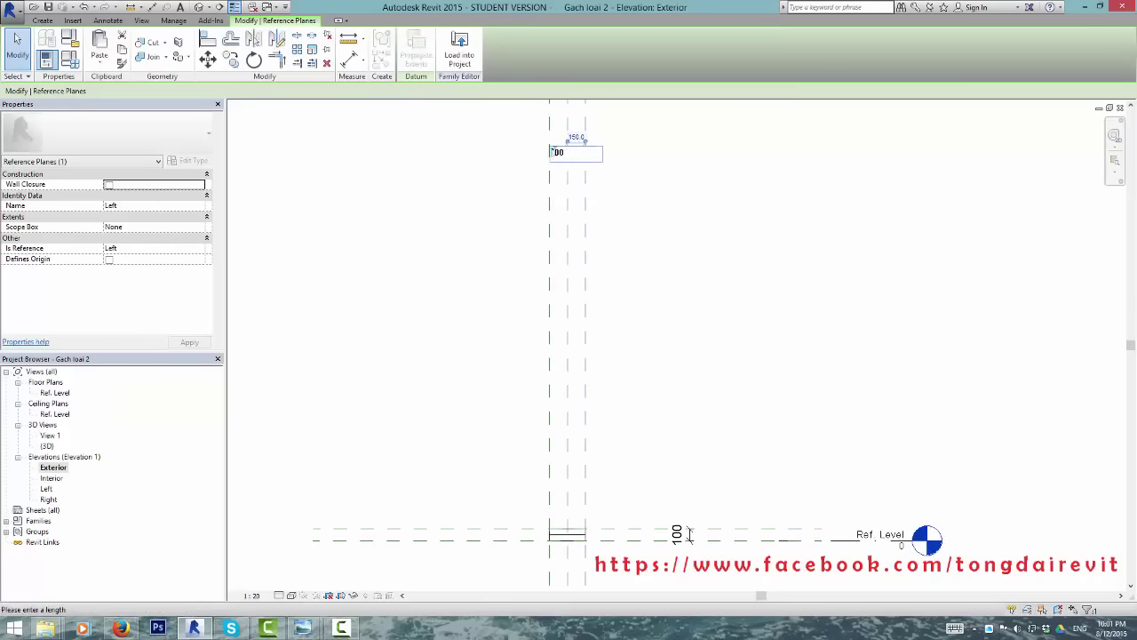
{"action": "key", "text": "Return"}
Step: Load the family into the project but cancel the overwrite prompt
{"action": "left_click", "coordinate": [460, 57]}
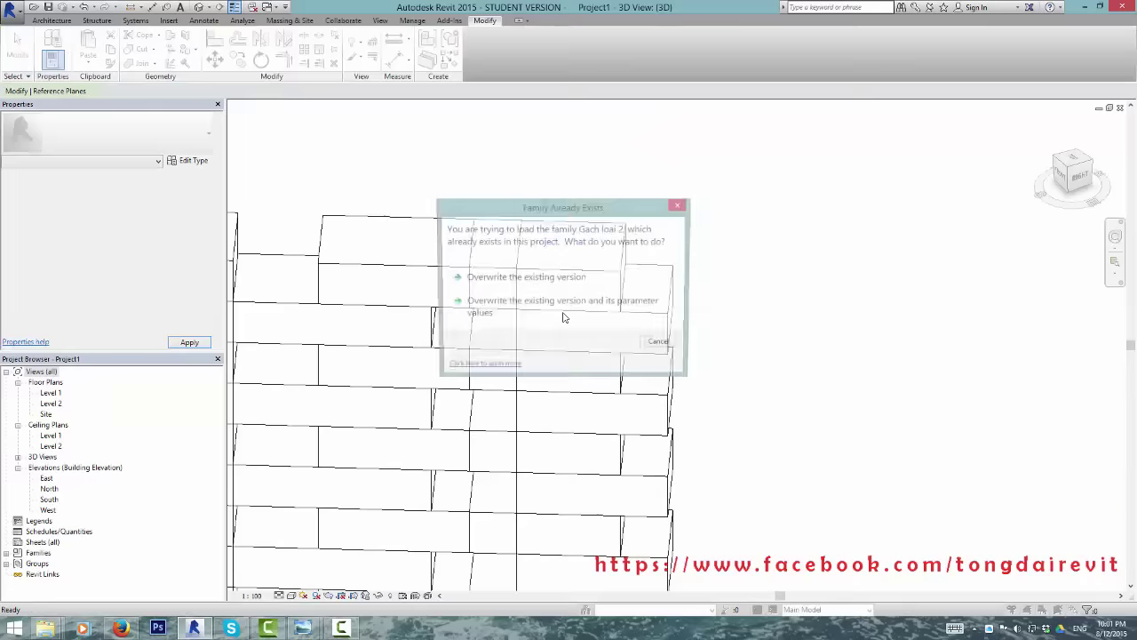
{"action": "left_click", "coordinate": [662, 343]}
{"action": "left_click", "coordinate": [278, 6]}
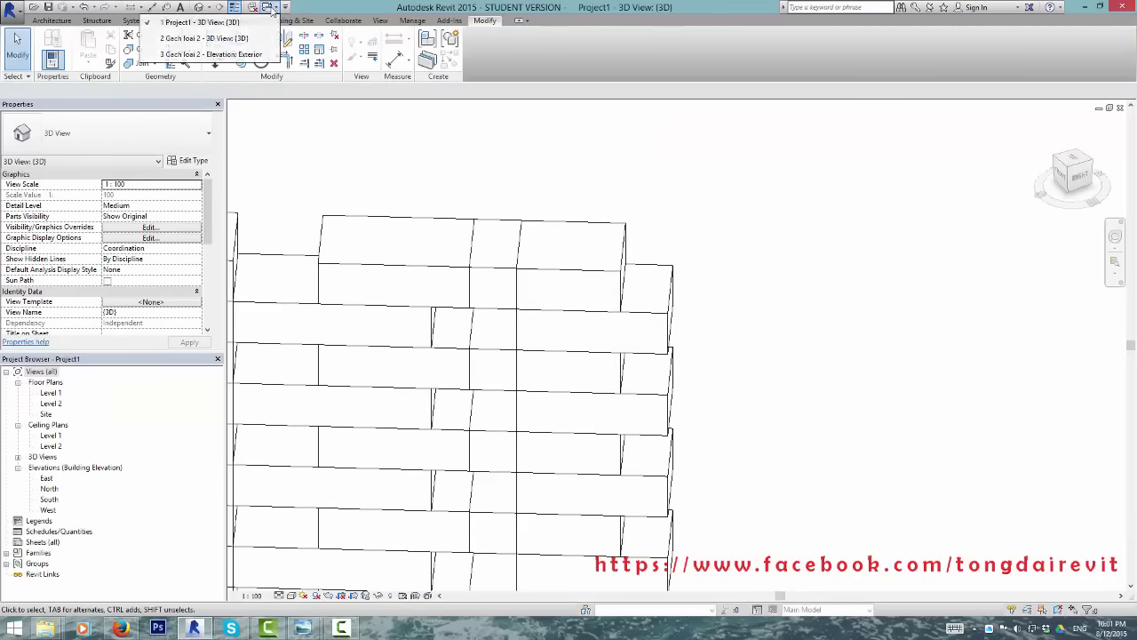
Step: Pull the upper brick's right edge to the plane and trim the lower brick to 100 wide
{"action": "left_click", "coordinate": [251, 55]}
{"action": "scroll", "coordinate": [584, 534], "scroll_direction": "up", "scroll_amount": 3}
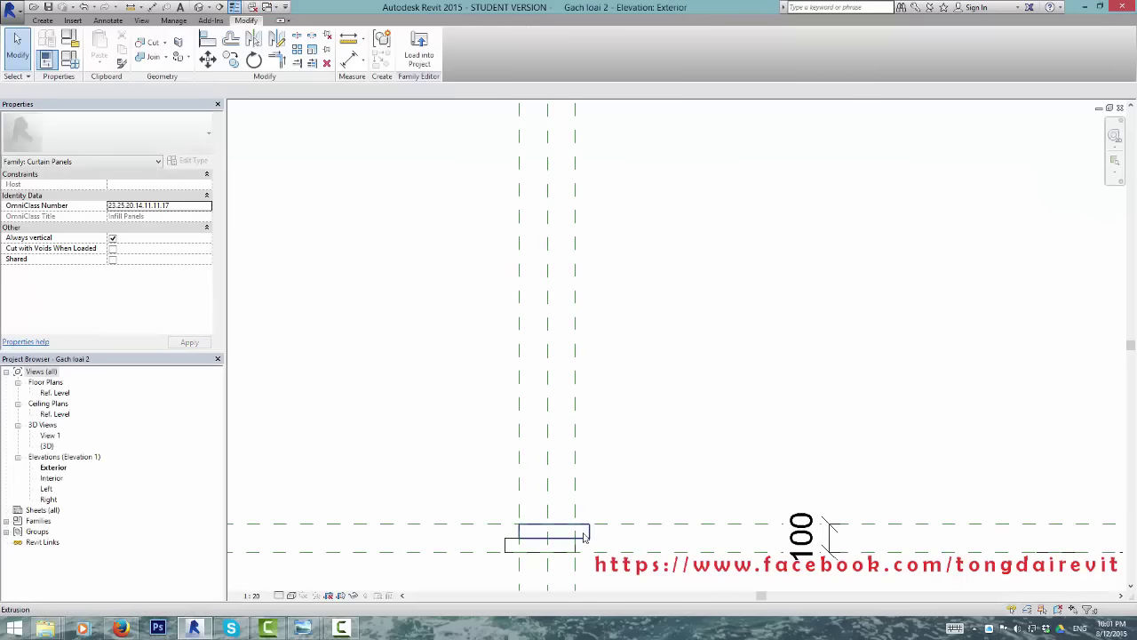
{"action": "scroll", "coordinate": [622, 507], "scroll_direction": "up", "scroll_amount": 3}
{"action": "middle_click_drag", "start_coordinate": [652, 482], "coordinate": [723, 406]}
{"action": "left_click", "coordinate": [728, 399]}
{"action": "scroll", "coordinate": [728, 399], "scroll_direction": "up", "scroll_amount": 3}
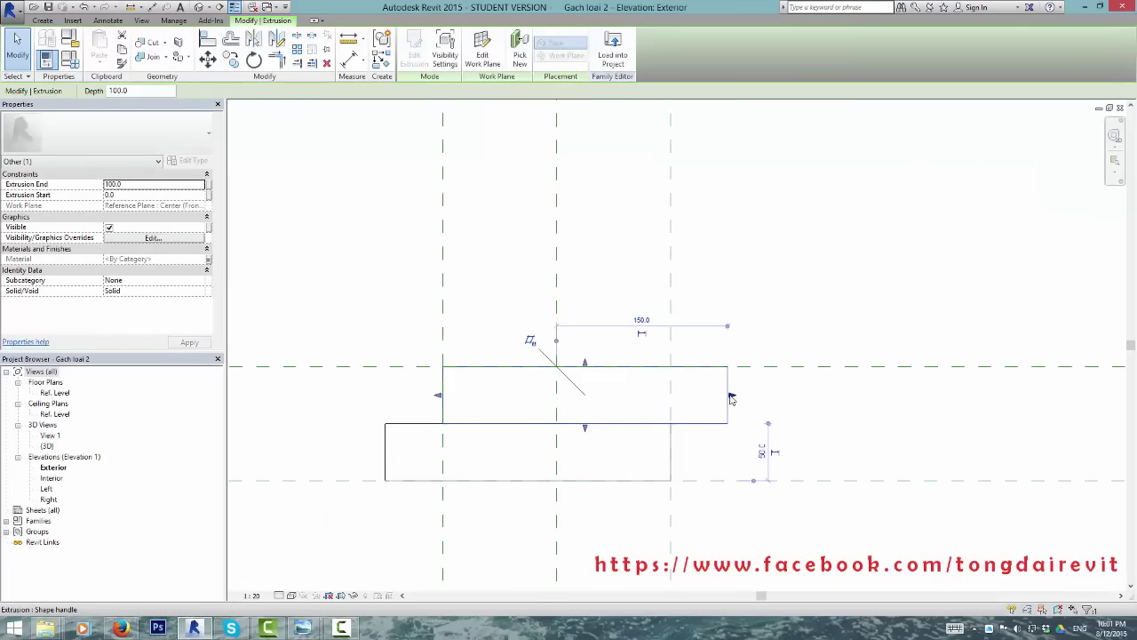
{"action": "left_click_drag", "start_coordinate": [730, 397], "coordinate": [672, 397]}
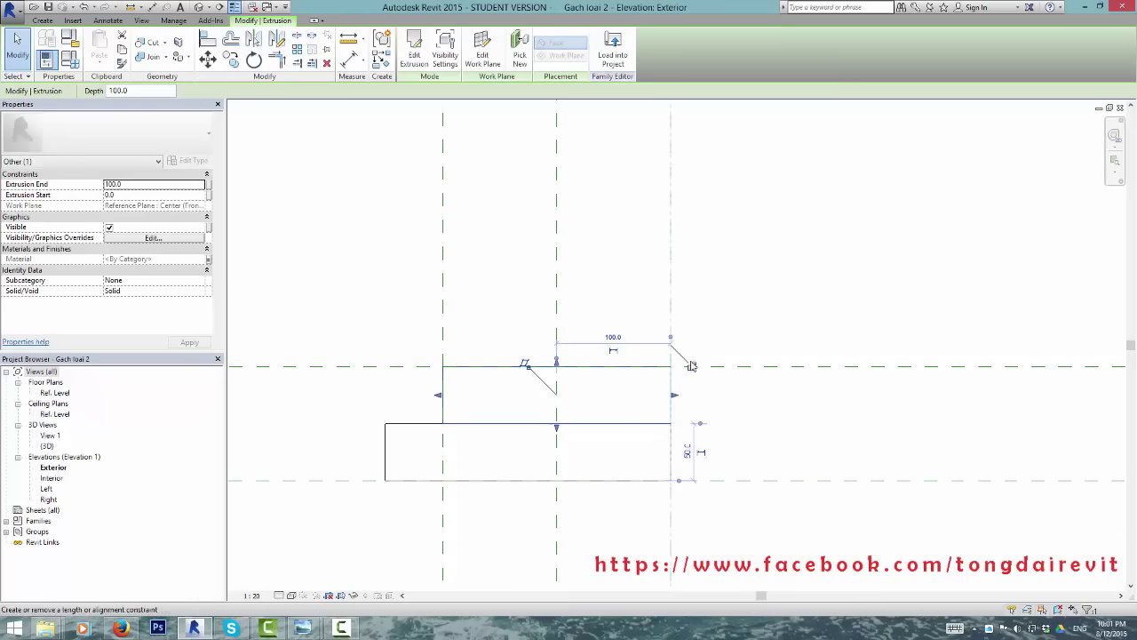
{"action": "left_click", "coordinate": [386, 452]}
{"action": "left_click_drag", "start_coordinate": [402, 453], "coordinate": [449, 454]}
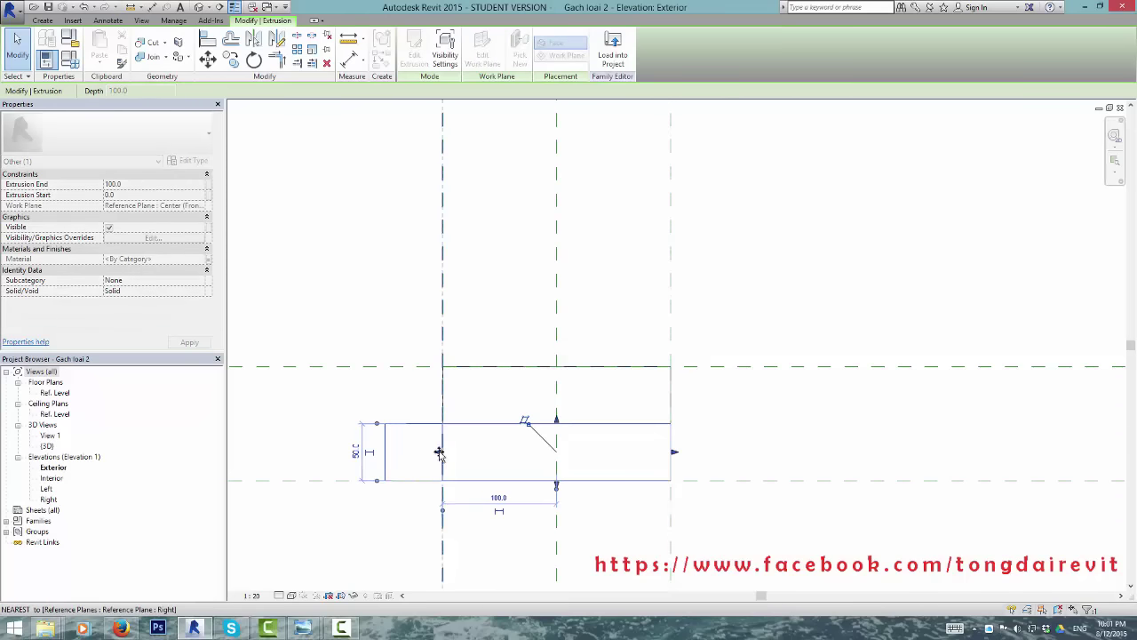
Step: Align the upper brick's left edge, then reload the family, overwriting the existing version
{"action": "left_click", "coordinate": [443, 384]}
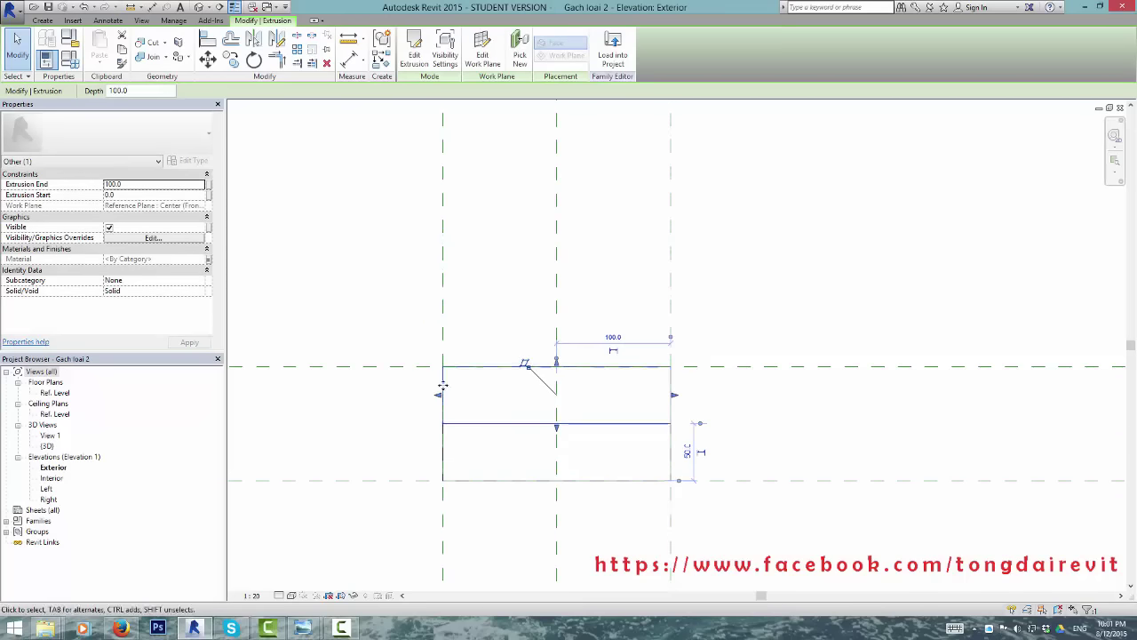
{"action": "left_click_drag", "start_coordinate": [476, 397], "coordinate": [444, 394]}
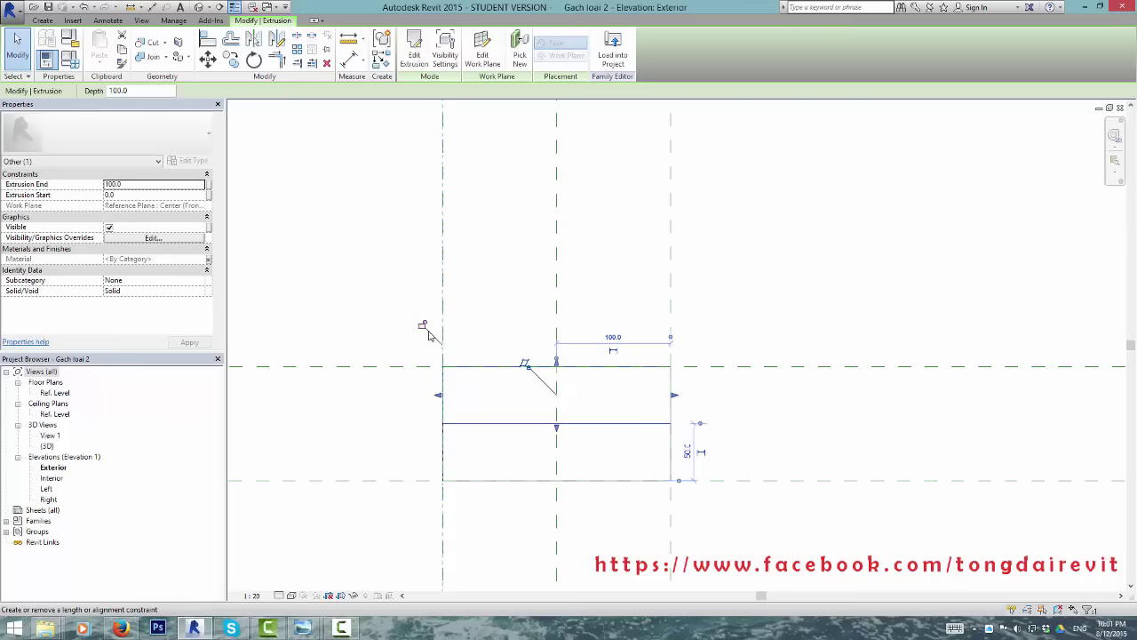
{"action": "left_click", "coordinate": [673, 452]}
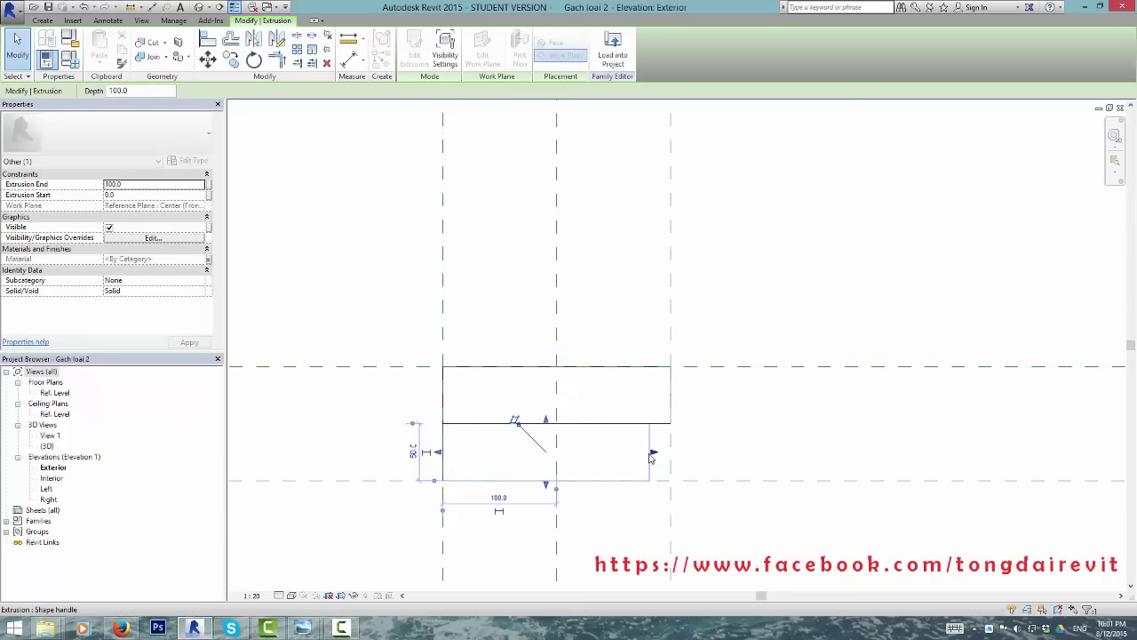
{"action": "left_click", "coordinate": [725, 283]}
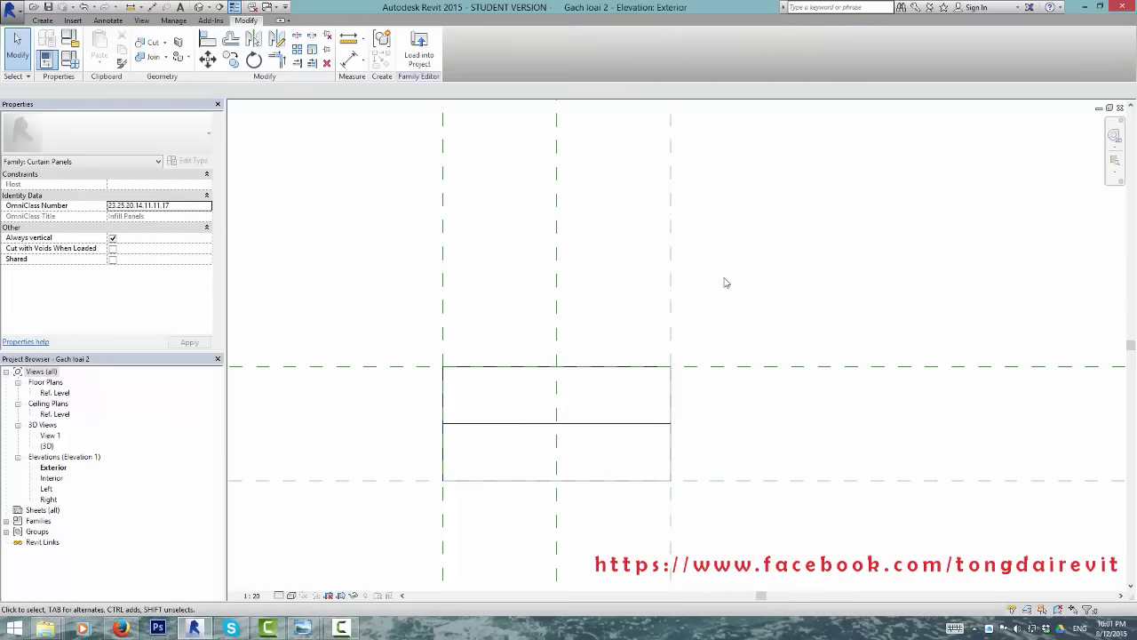
{"action": "left_click", "coordinate": [421, 55]}
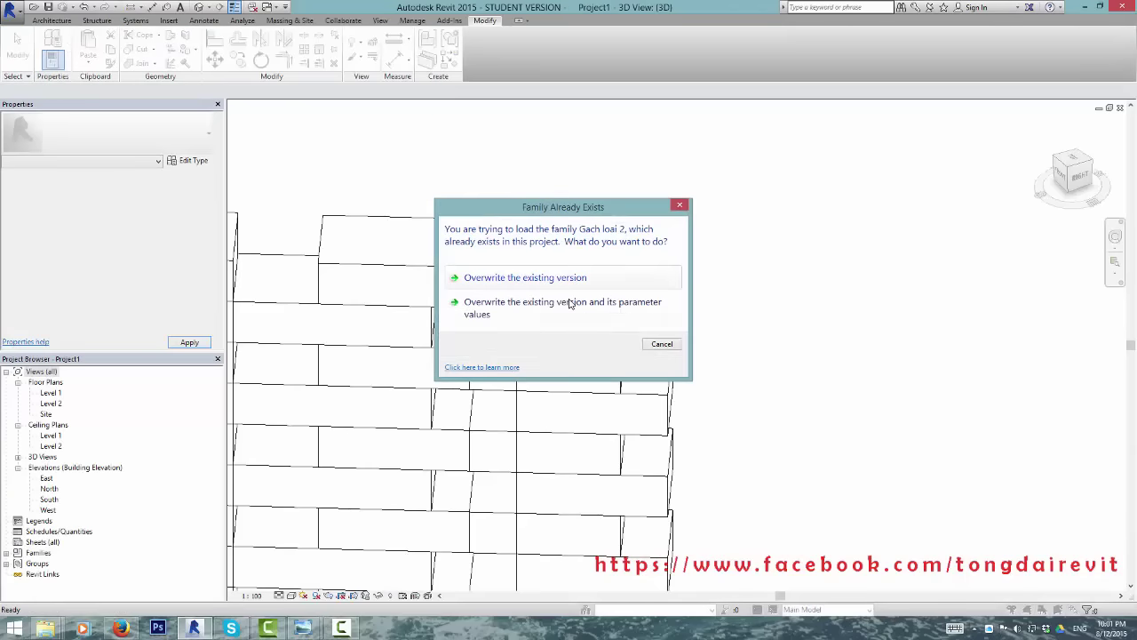
{"action": "left_click", "coordinate": [617, 303]}
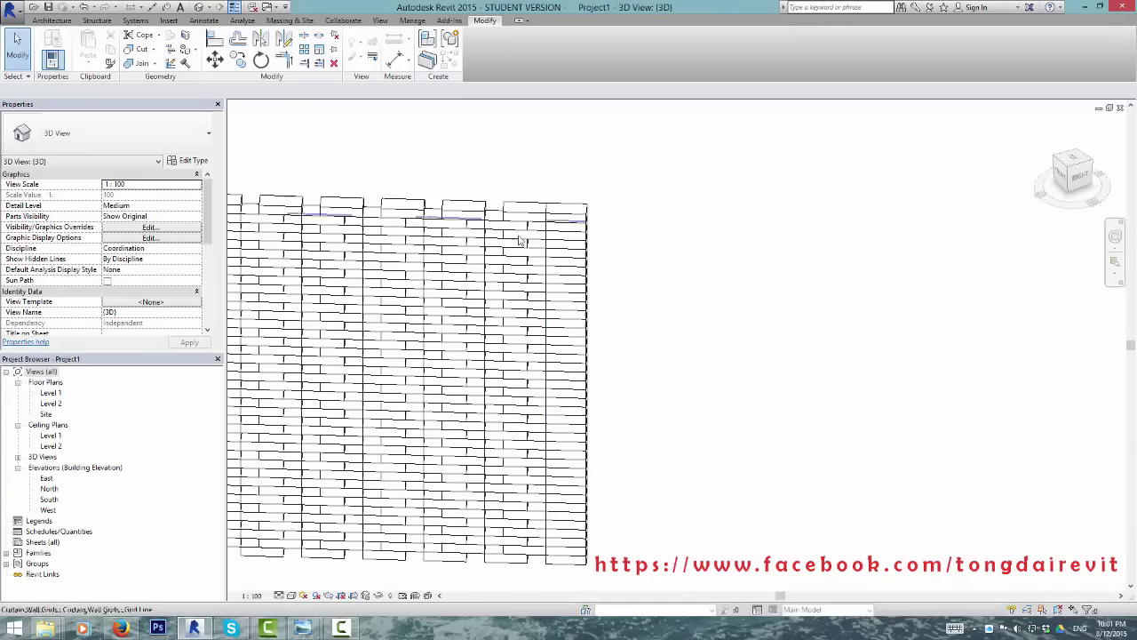
{"action": "scroll", "coordinate": [519, 240], "scroll_direction": "down", "scroll_amount": 3}
{"action": "middle_click_drag", "start_coordinate": [483, 304], "coordinate": [542, 390], "text": "shift"}
{"action": "scroll", "coordinate": [533, 373], "scroll_direction": "up", "scroll_amount": 5}
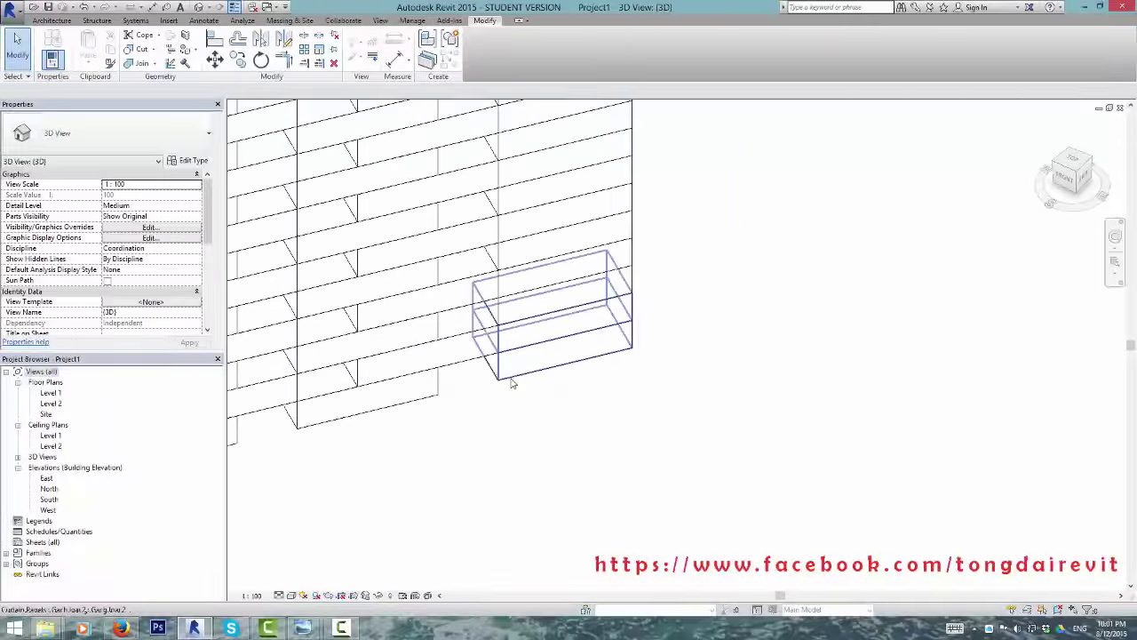
{"action": "left_click", "coordinate": [511, 382]}
{"action": "scroll", "coordinate": [622, 373], "scroll_direction": "down", "scroll_amount": 3}
{"action": "left_click", "coordinate": [669, 360]}
{"action": "mouse_move", "coordinate": [654, 446]}
{"action": "middle_mouse_down", "text": "shift"}
{"action": "mouse_move", "coordinate": [627, 270]}
{"action": "mouse_move", "coordinate": [676, 380]}
{"action": "mouse_move", "coordinate": [640, 425]}
{"action": "mouse_move", "coordinate": [533, 373]}
{"action": "middle_mouse_up", "text": "shift"}
{"action": "scroll", "coordinate": [621, 482], "scroll_direction": "up", "scroll_amount": 4}
{"action": "scroll", "coordinate": [621, 480], "scroll_direction": "down", "scroll_amount": 3}
{"action": "scroll", "coordinate": [622, 426], "scroll_direction": "up", "scroll_amount": 3}
{"action": "scroll", "coordinate": [533, 374], "scroll_direction": "down", "scroll_amount": 3}
{"action": "scroll", "coordinate": [373, 331], "scroll_direction": "up", "scroll_amount": 5}
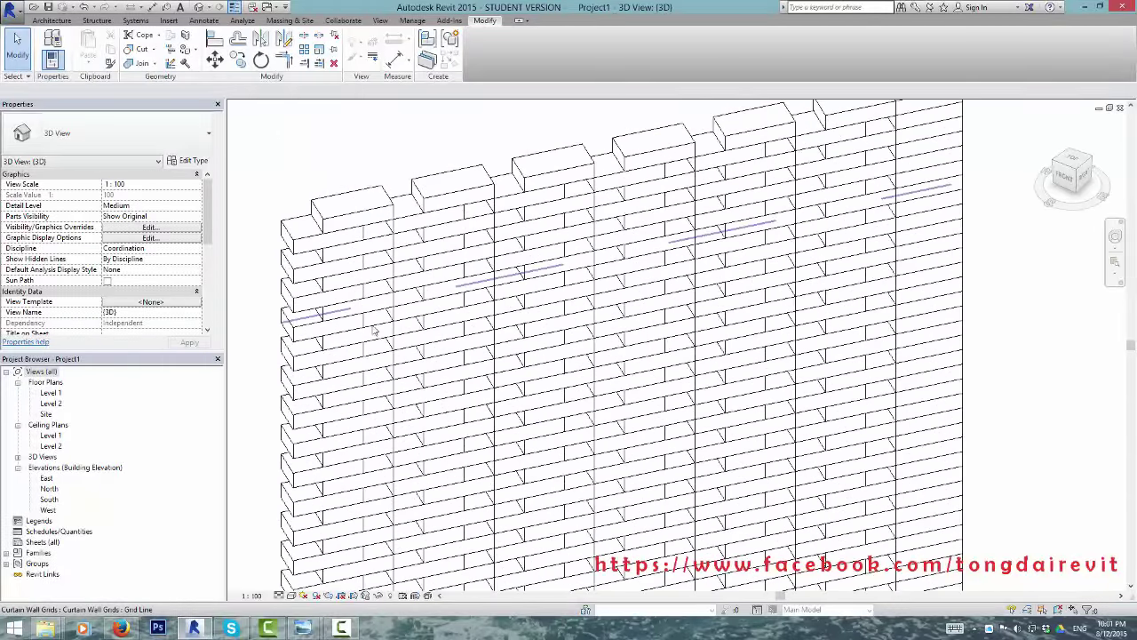
{"action": "scroll", "coordinate": [374, 331], "scroll_direction": "down", "scroll_amount": 4}
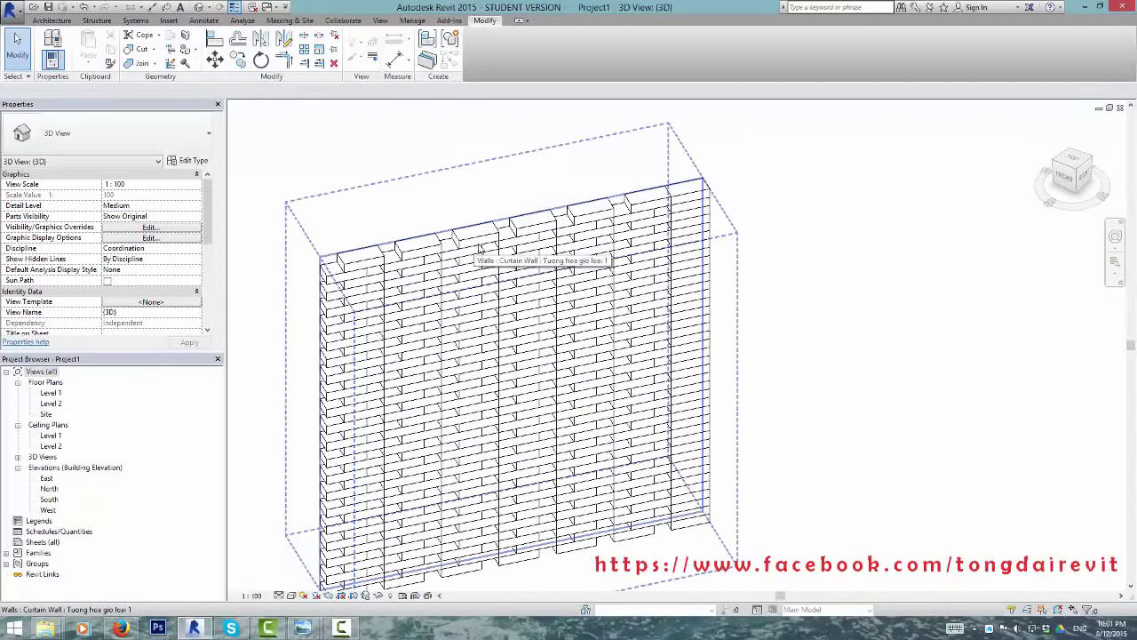
{"action": "middle_click_drag", "start_coordinate": [479, 251], "coordinate": [374, 312], "text": "shift"}
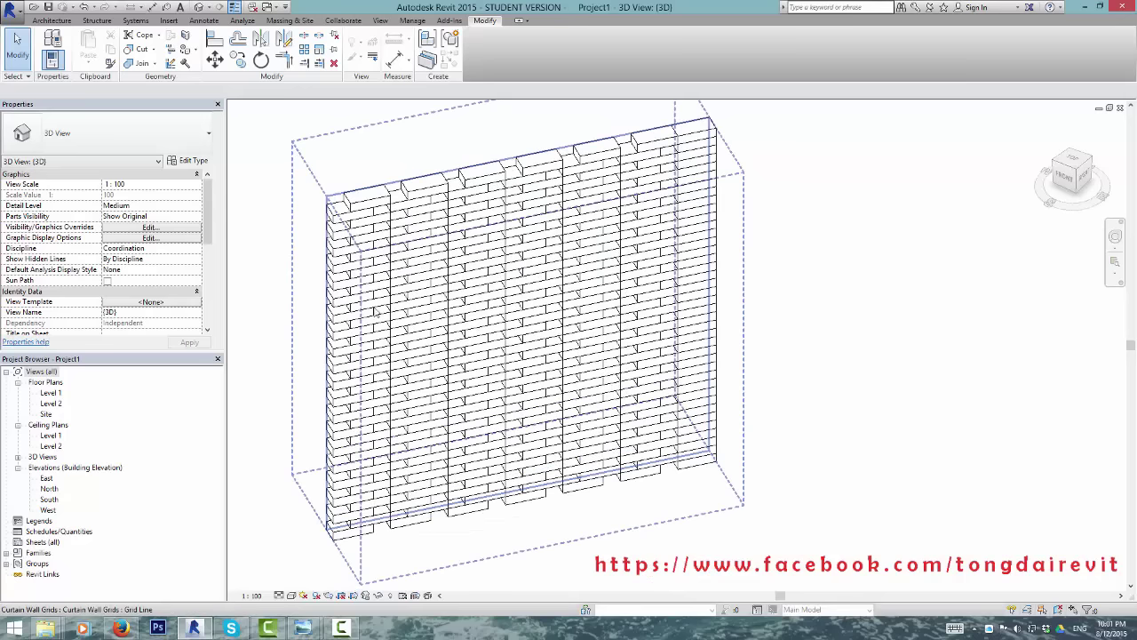
{"action": "key", "text": "Escape"}
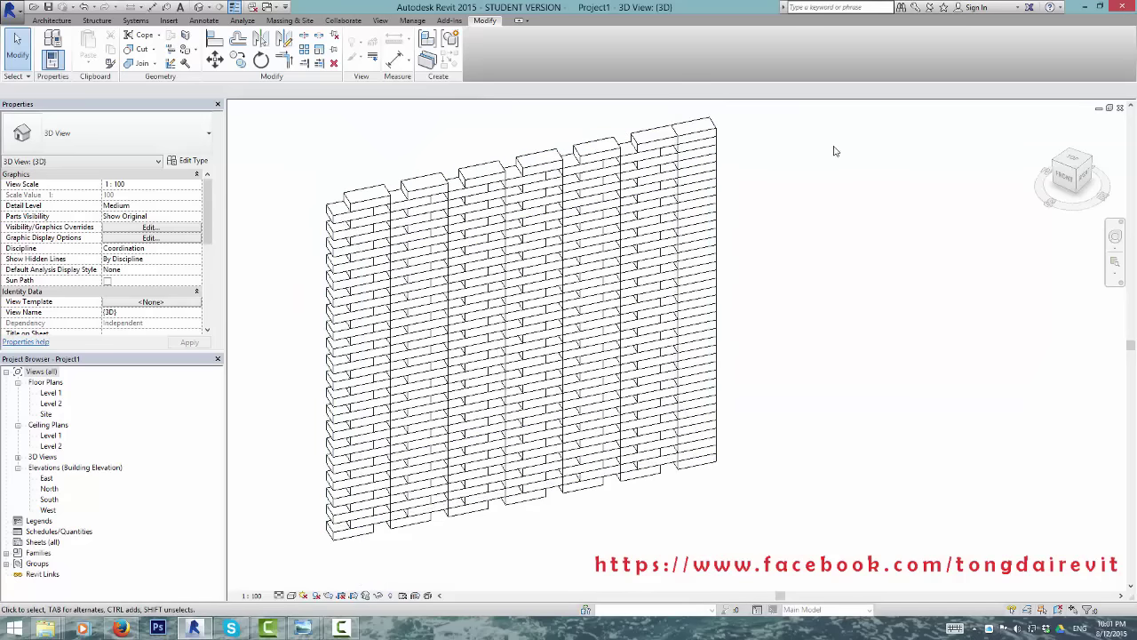
{"action": "left_click", "coordinate": [503, 176]}
{"action": "key", "text": "Escape"}
Step: Set the selected brick panel type's Vat lieu gach material to Cherry
{"action": "left_click", "coordinate": [480, 174]}
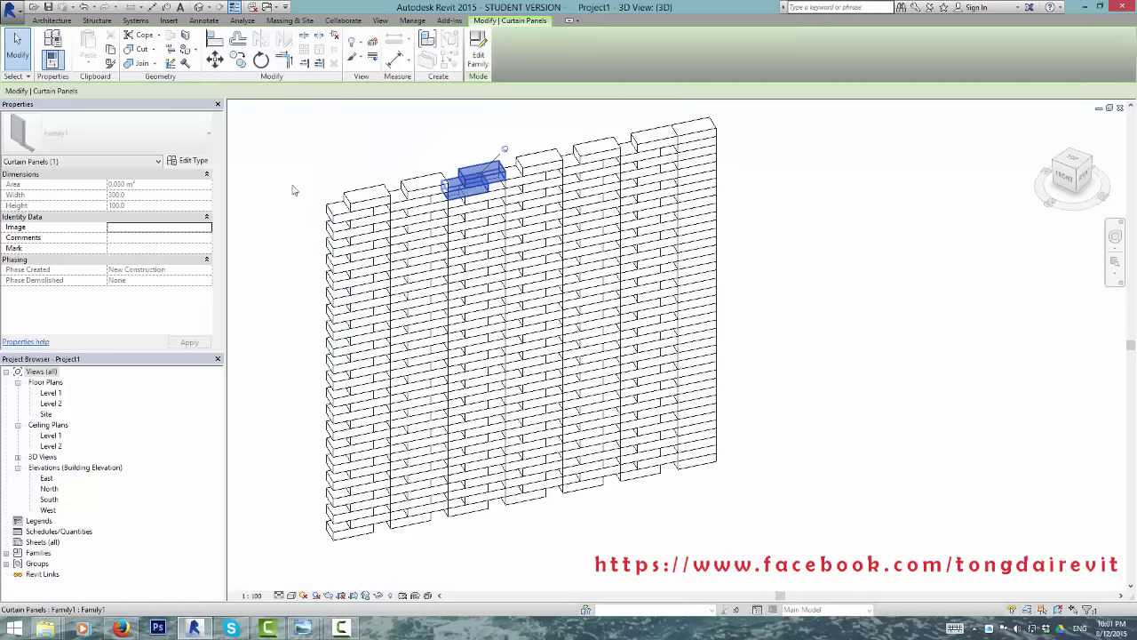
{"action": "left_click", "coordinate": [191, 161]}
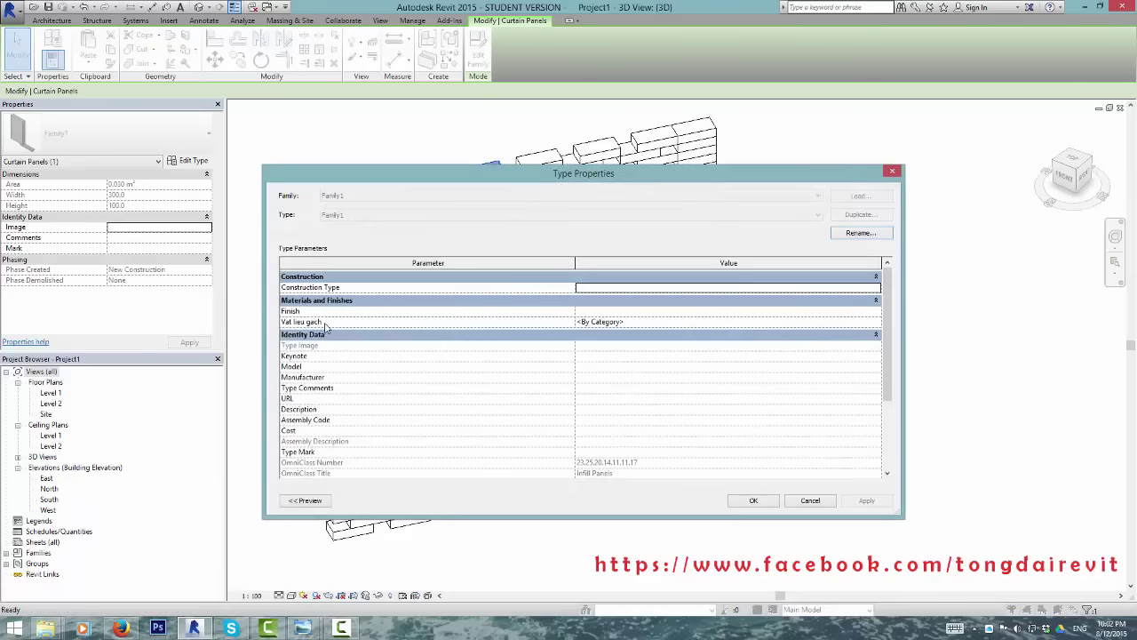
{"action": "left_click", "coordinate": [877, 322]}
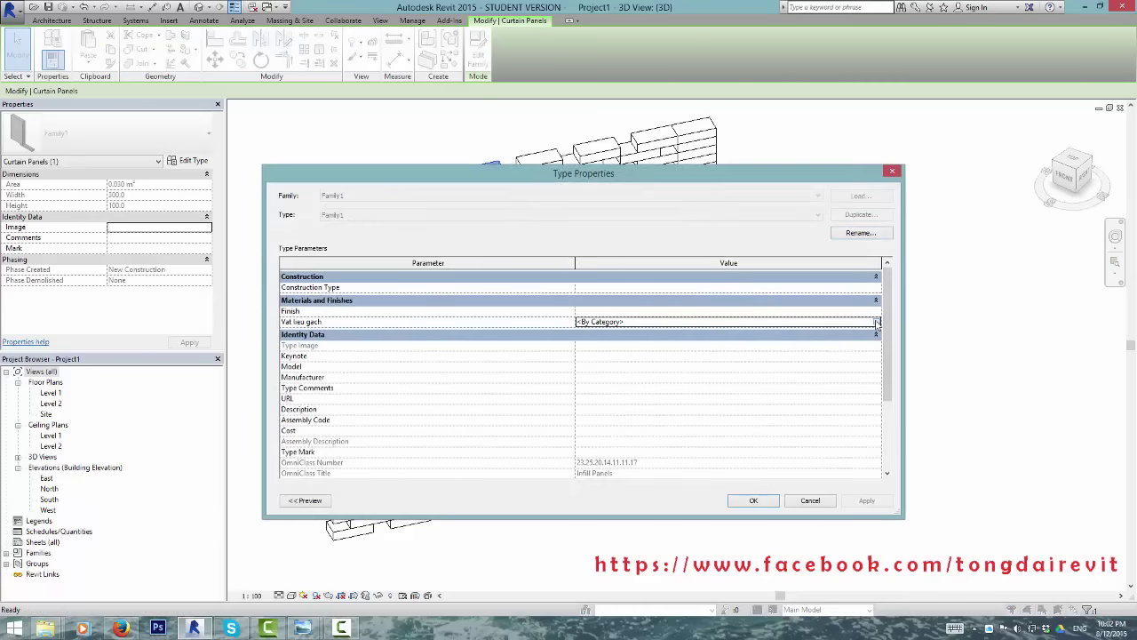
{"action": "left_click", "coordinate": [877, 322]}
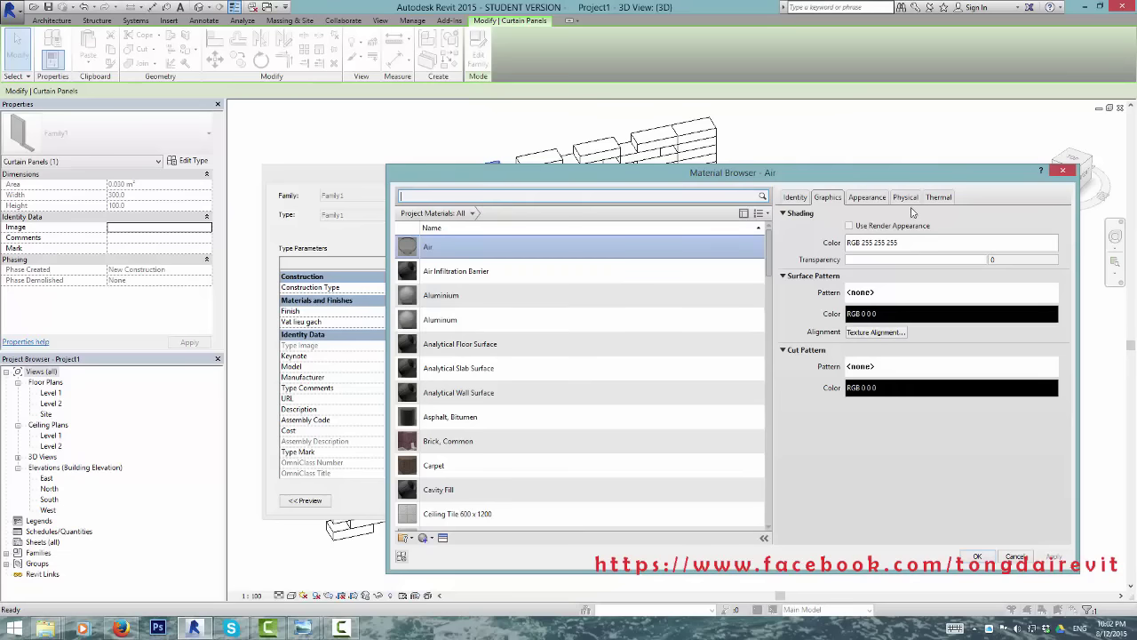
{"action": "left_click", "coordinate": [505, 368]}
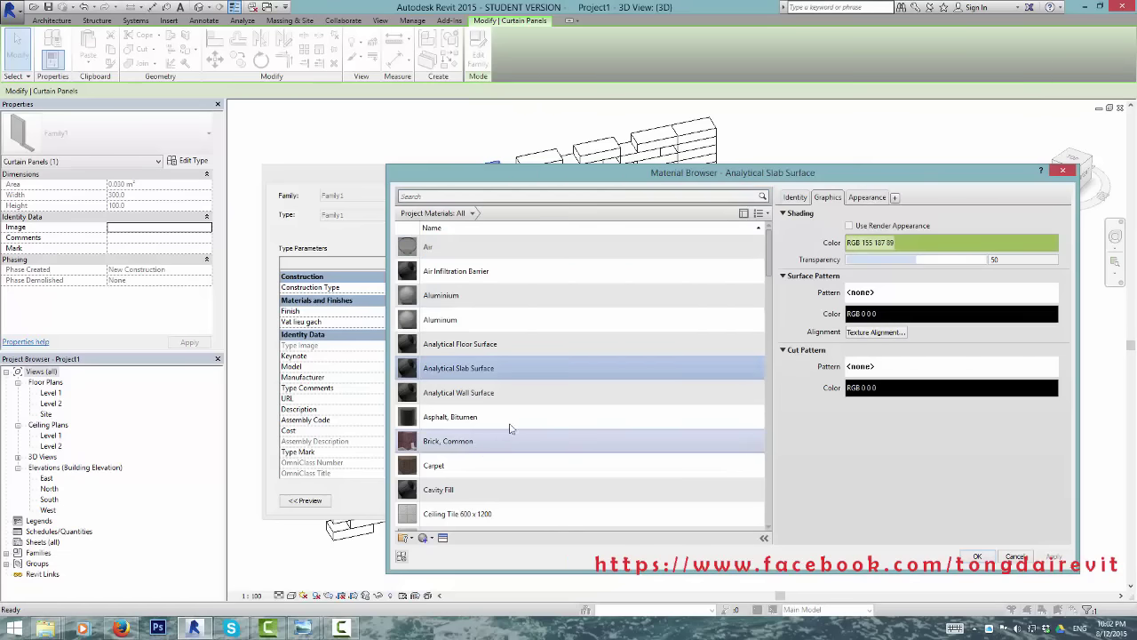
{"action": "left_click", "coordinate": [535, 439]}
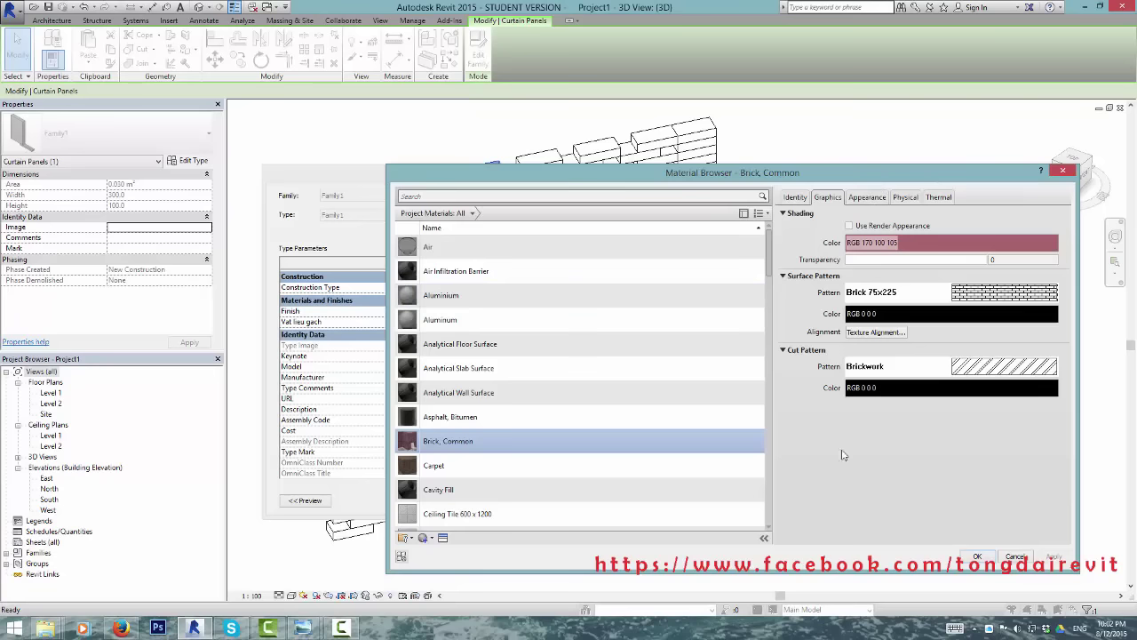
{"action": "scroll", "coordinate": [545, 439], "scroll_direction": "down", "scroll_amount": 1}
{"action": "scroll", "coordinate": [545, 440], "scroll_direction": "down", "scroll_amount": 1}
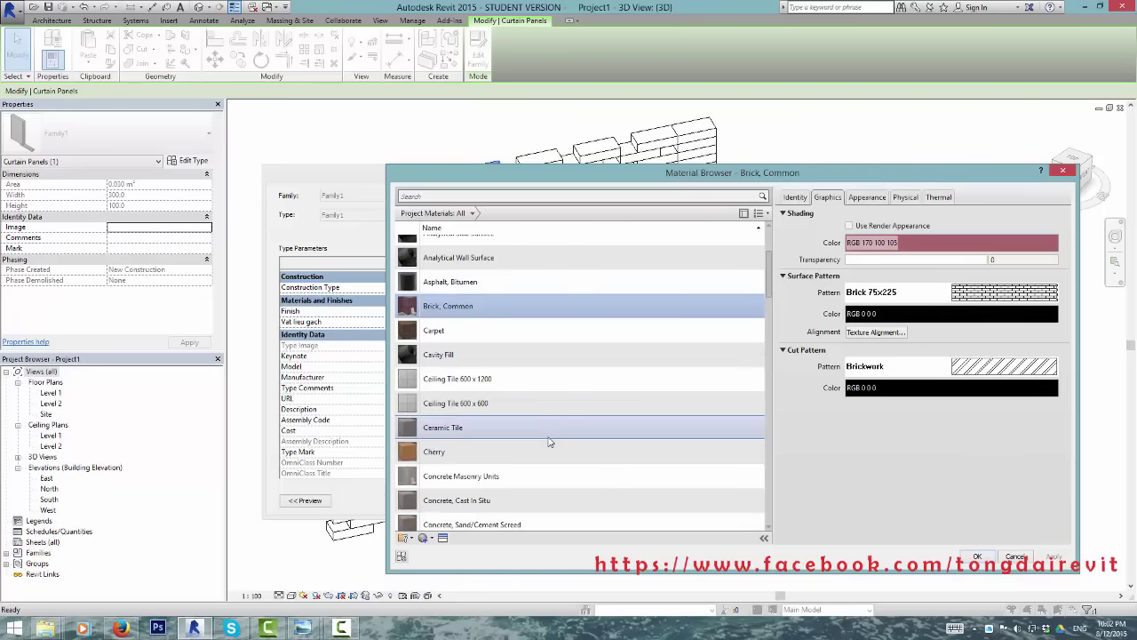
{"action": "left_click", "coordinate": [475, 454]}
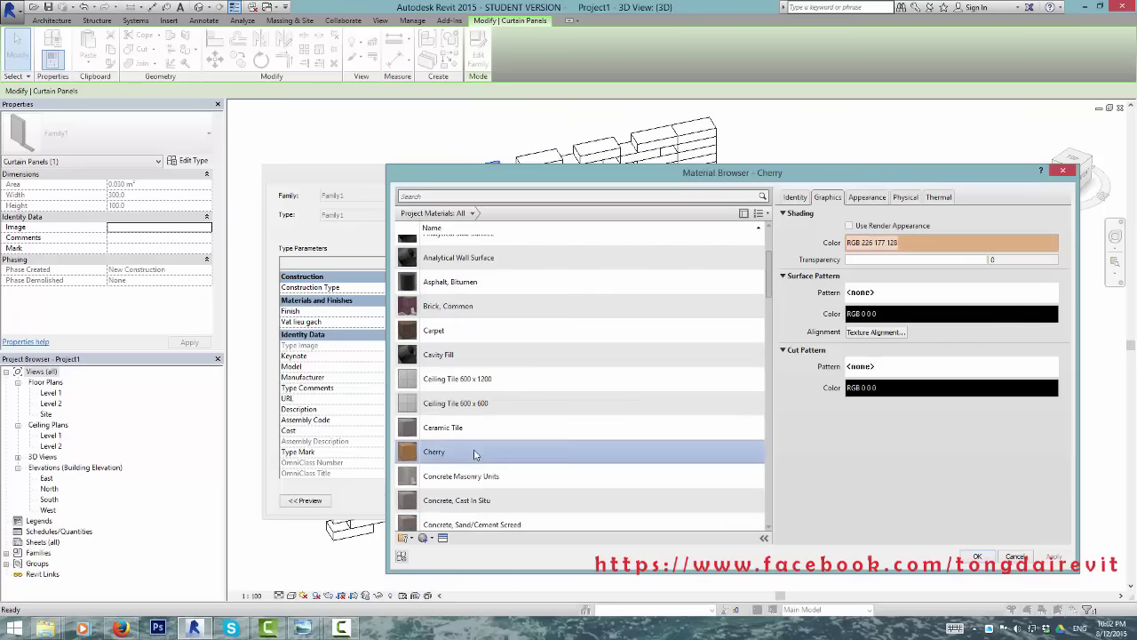
{"action": "left_click", "coordinate": [978, 559]}
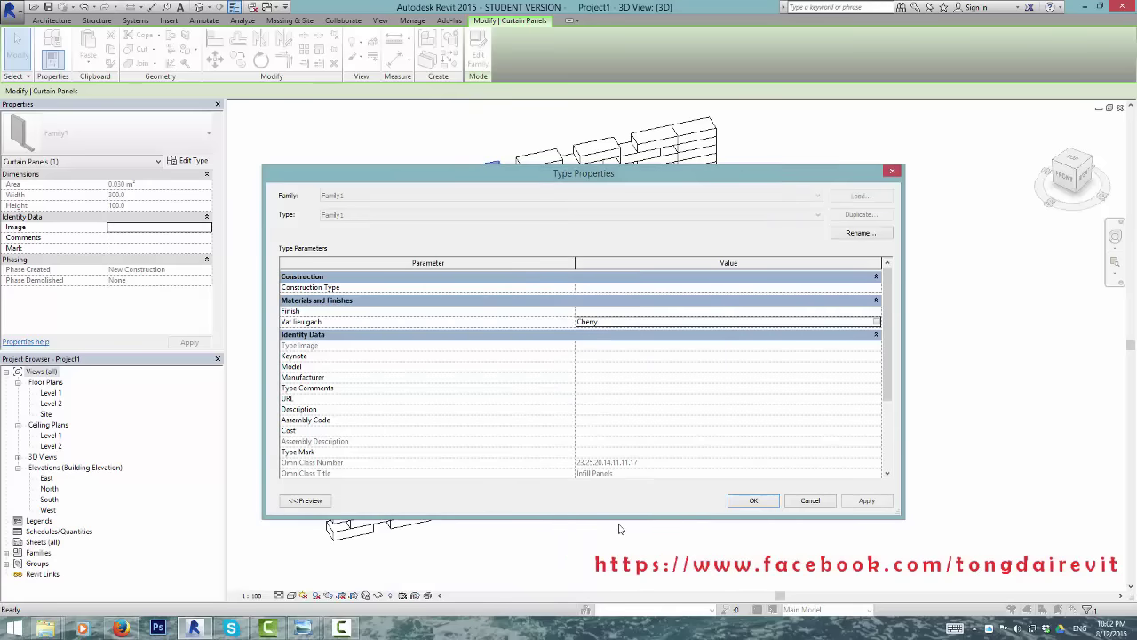
{"action": "left_click", "coordinate": [751, 502]}
Step: Switch the view's visual style to Realistic
{"action": "left_click", "coordinate": [835, 363]}
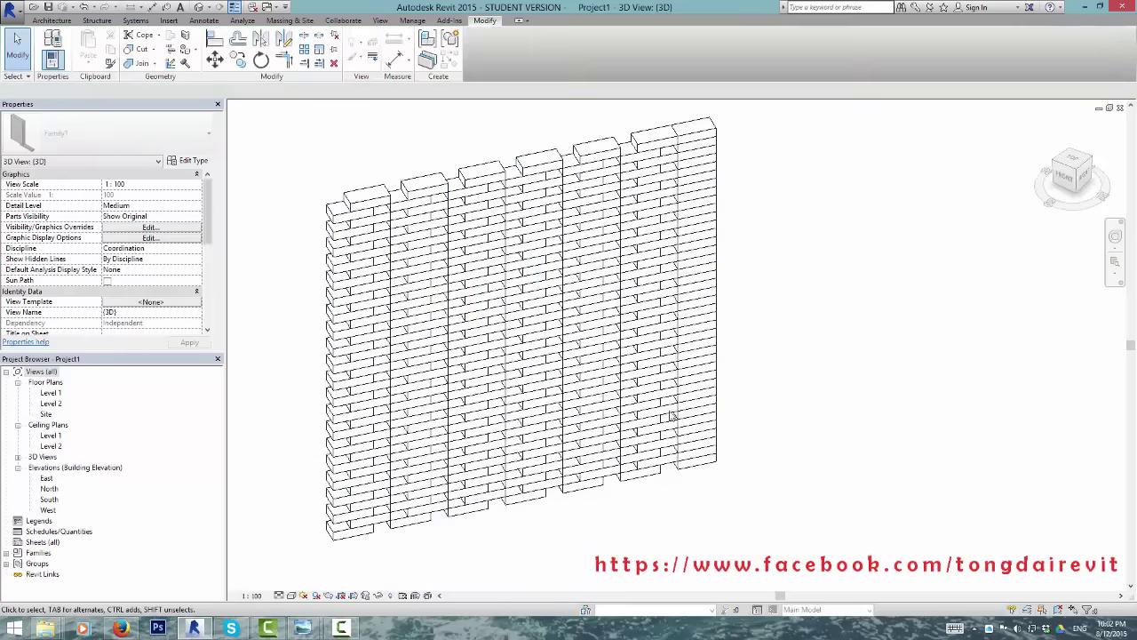
{"action": "left_click", "coordinate": [292, 595]}
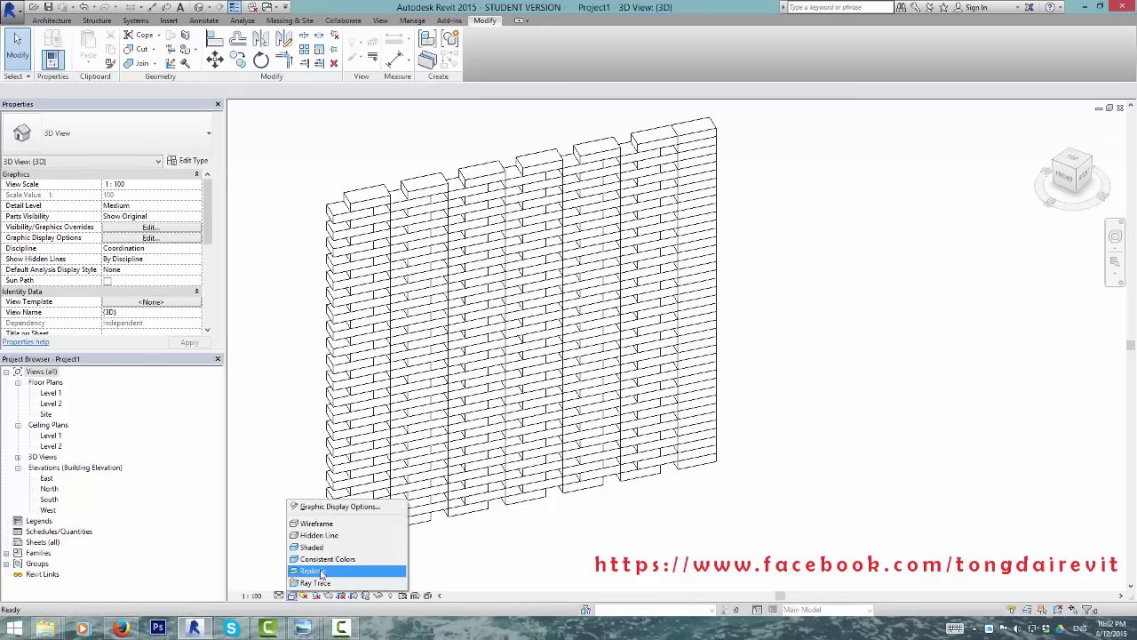
{"action": "left_click", "coordinate": [321, 573]}
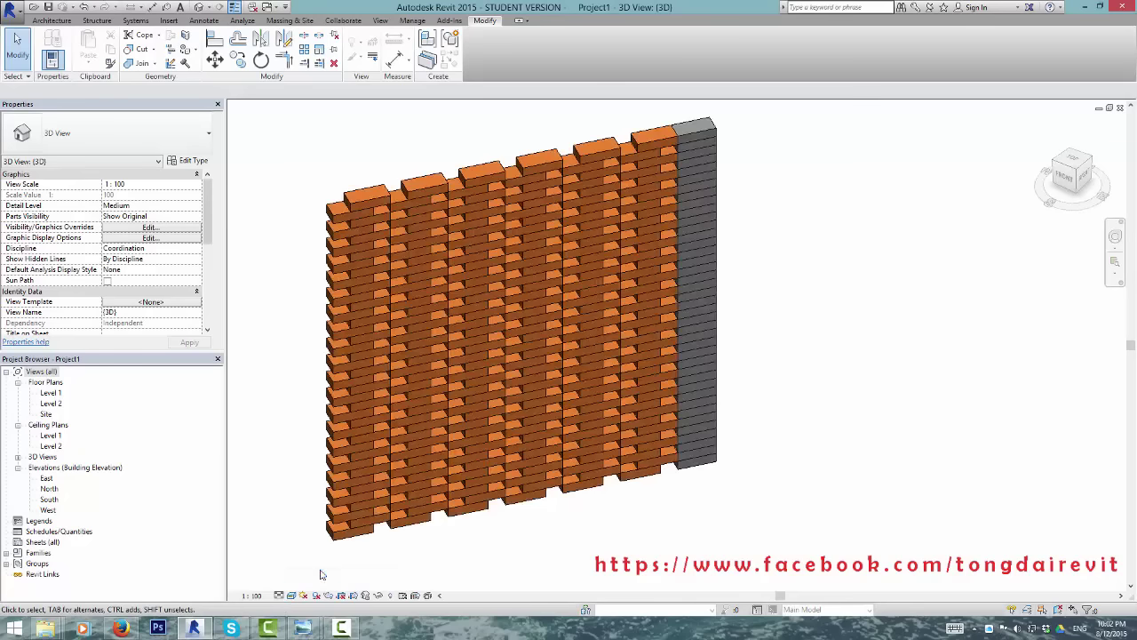
Step: Set the grey end panel type's Vat lieu gach material to Cherry as well
{"action": "left_click", "coordinate": [718, 404]}
{"action": "left_click", "coordinate": [189, 160]}
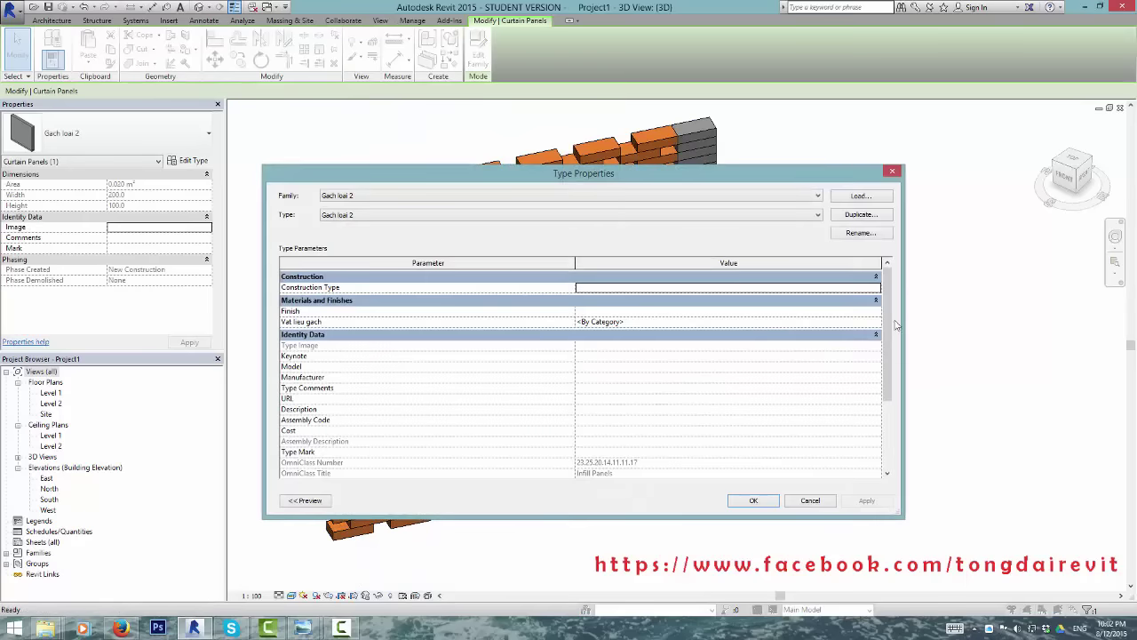
{"action": "left_click", "coordinate": [880, 323]}
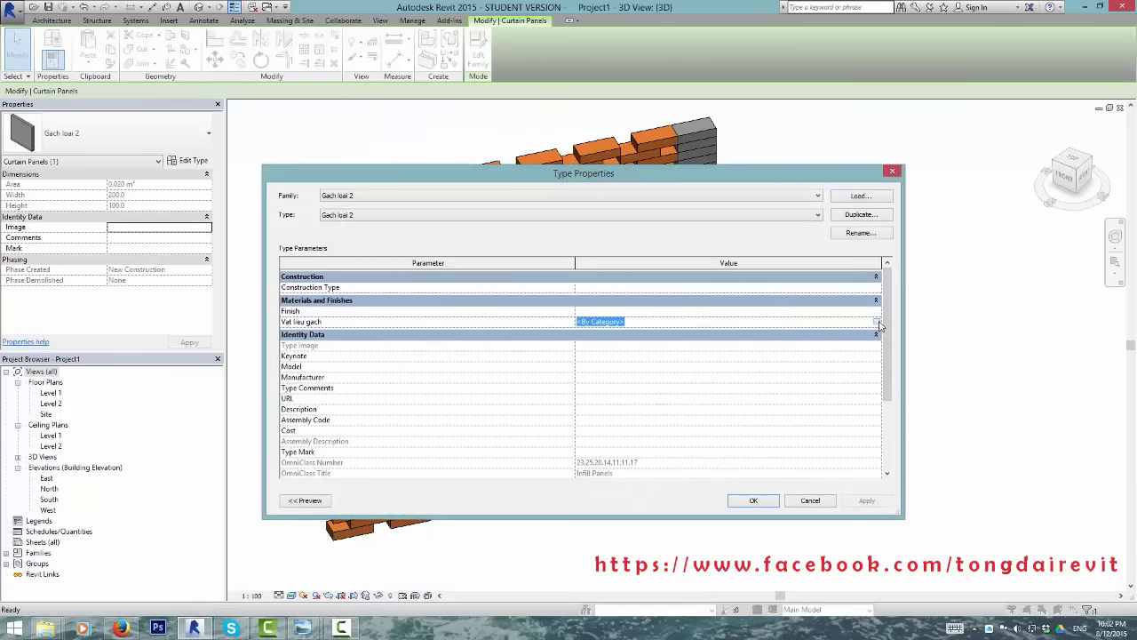
{"action": "left_click", "coordinate": [879, 321]}
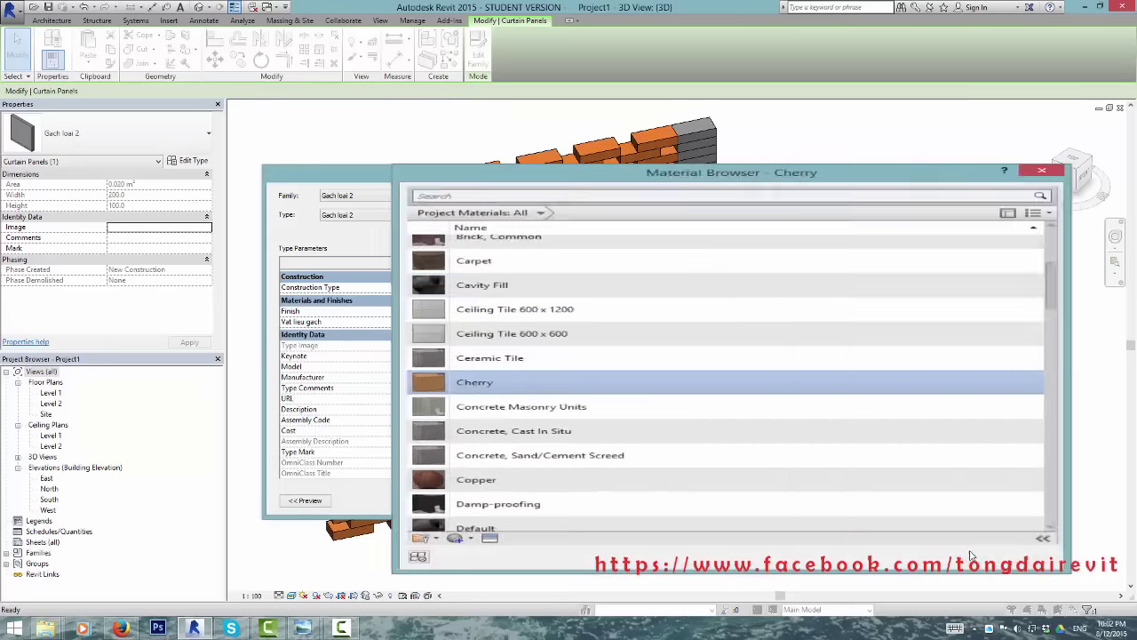
{"action": "left_click", "coordinate": [971, 556]}
{"action": "left_click", "coordinate": [750, 500]}
{"action": "left_click", "coordinate": [508, 538]}
Step: Orbit and zoom around the model to inspect the orange brick wall
{"action": "mouse_move", "coordinate": [507, 539]}
{"action": "middle_mouse_down", "text": "shift"}
{"action": "mouse_move", "coordinate": [559, 480]}
{"action": "mouse_move", "coordinate": [503, 555]}
{"action": "middle_mouse_up", "text": "shift"}
{"action": "scroll", "coordinate": [504, 554], "scroll_direction": "up", "scroll_amount": 3}
{"action": "scroll", "coordinate": [533, 551], "scroll_direction": "up", "scroll_amount": 3}
{"action": "scroll", "coordinate": [627, 545], "scroll_direction": "down", "scroll_amount": 4}
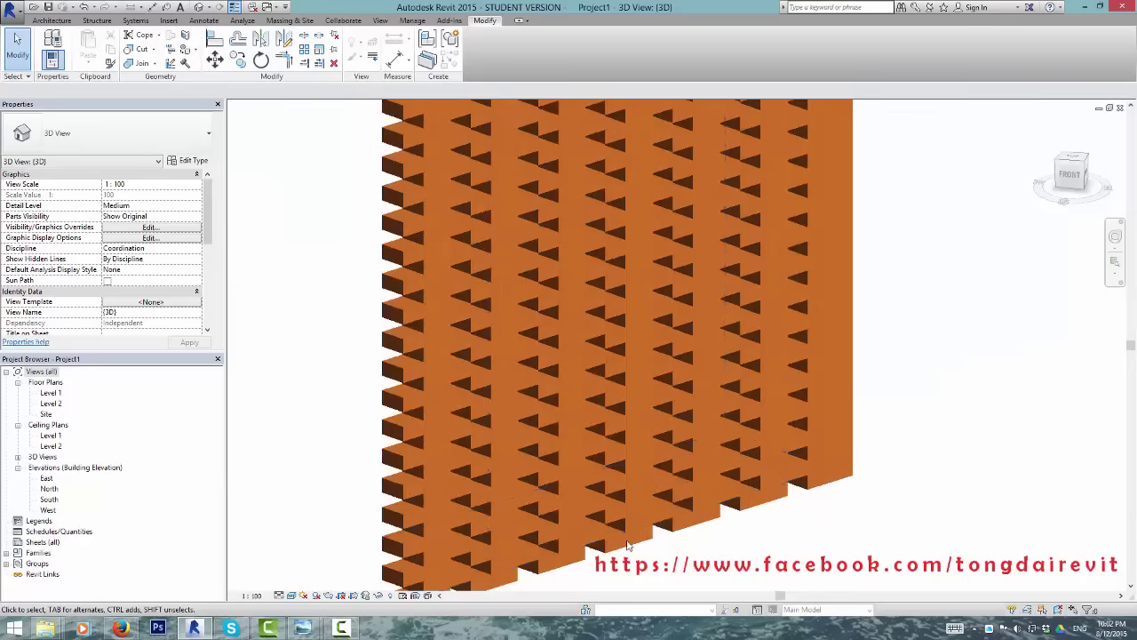
{"action": "scroll", "coordinate": [627, 545], "scroll_direction": "down", "scroll_amount": 5}
{"action": "mouse_move", "coordinate": [901, 435]}
{"action": "middle_mouse_down", "text": "shift"}
{"action": "mouse_move", "coordinate": [799, 334]}
{"action": "mouse_move", "coordinate": [880, 508]}
{"action": "mouse_move", "coordinate": [790, 409]}
{"action": "mouse_move", "coordinate": [784, 332]}
{"action": "mouse_move", "coordinate": [614, 299]}
{"action": "mouse_move", "coordinate": [681, 292]}
{"action": "mouse_move", "coordinate": [549, 215]}
{"action": "middle_mouse_up", "text": "shift"}
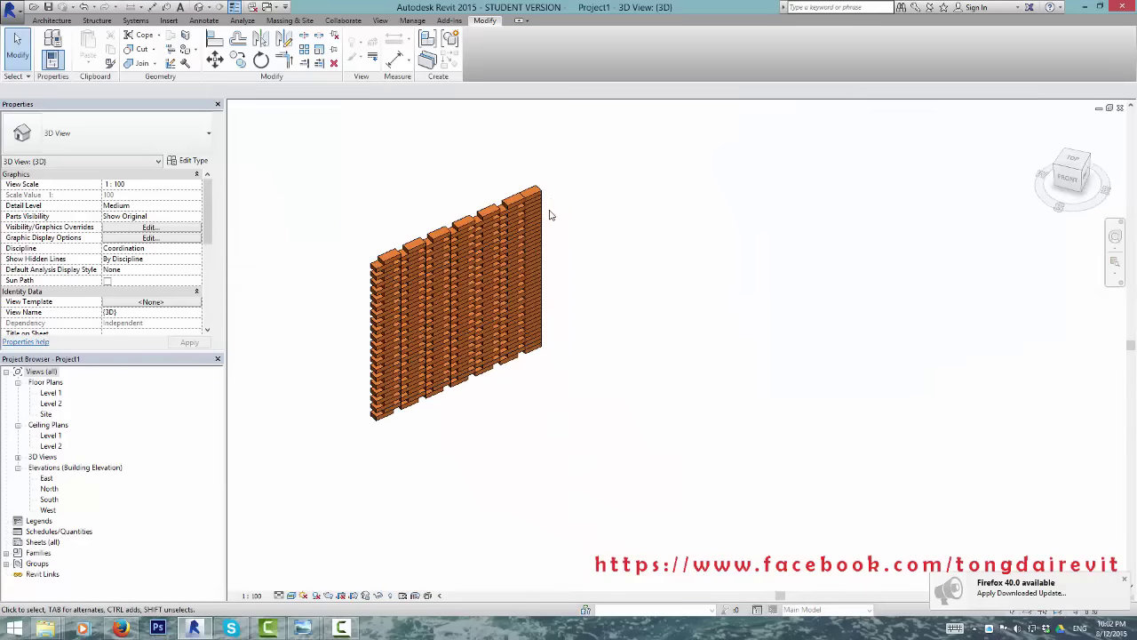
{"action": "scroll", "coordinate": [549, 215], "scroll_direction": "up", "scroll_amount": 2}
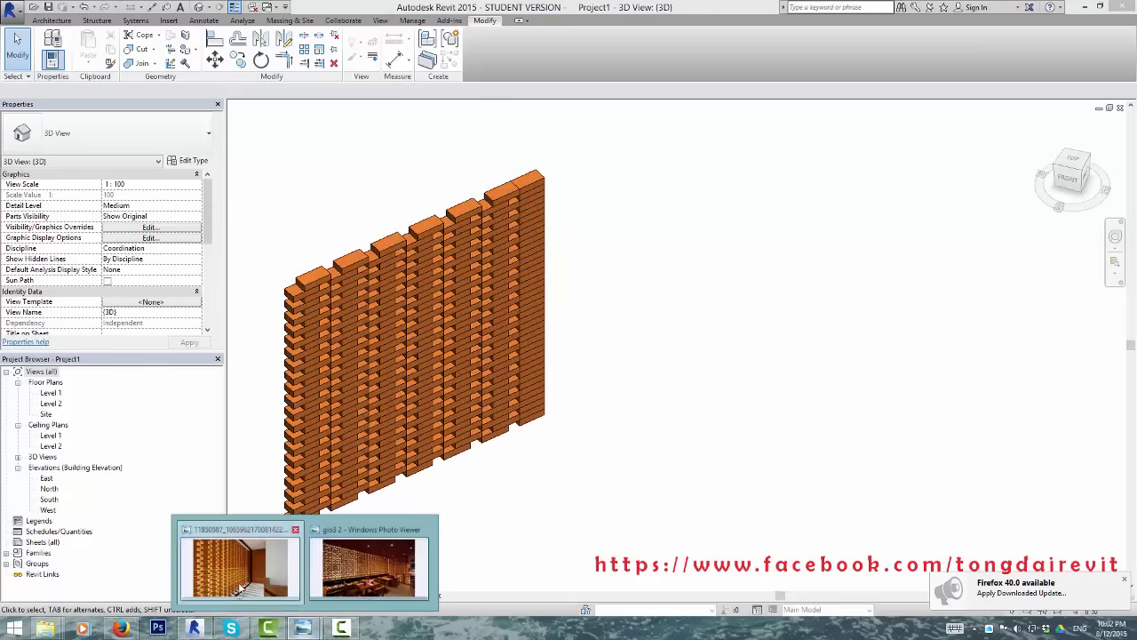
{"action": "left_click", "coordinate": [239, 588]}
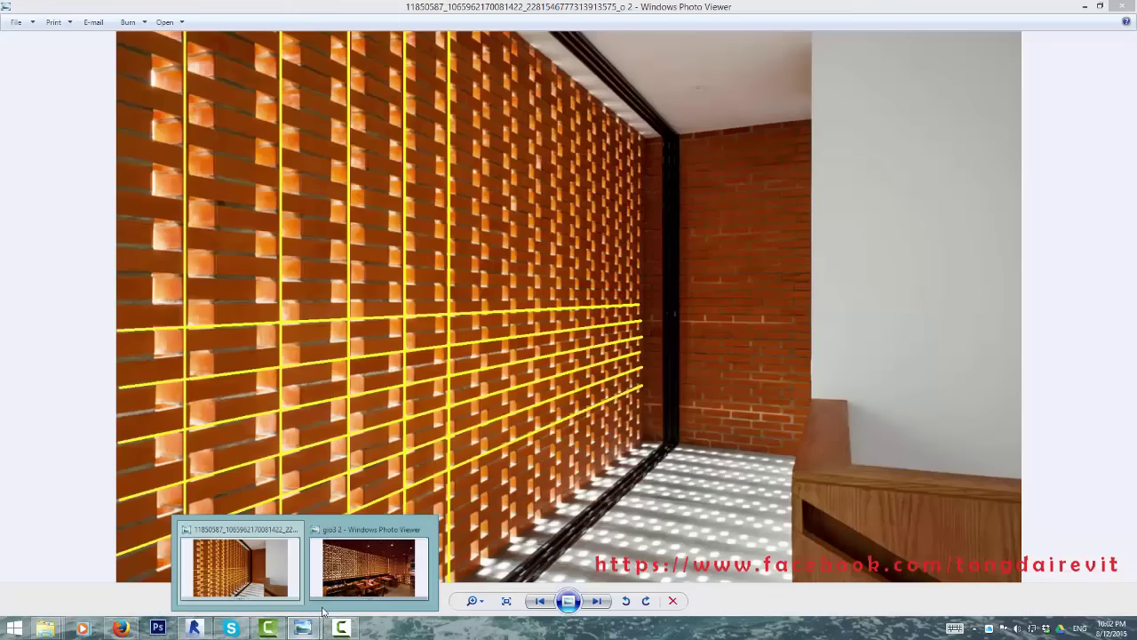
{"action": "left_click", "coordinate": [325, 560]}
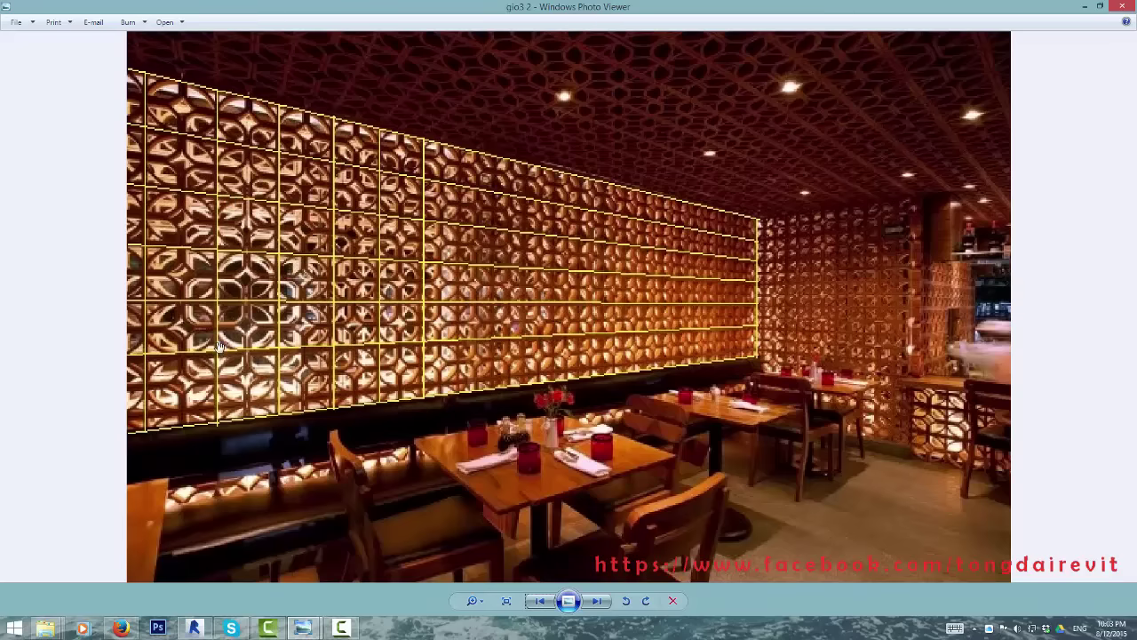
Step: Draw a 2000 mm high, 2000 mm long curtain wall beside the brick wall
{"action": "left_click", "coordinate": [194, 627]}
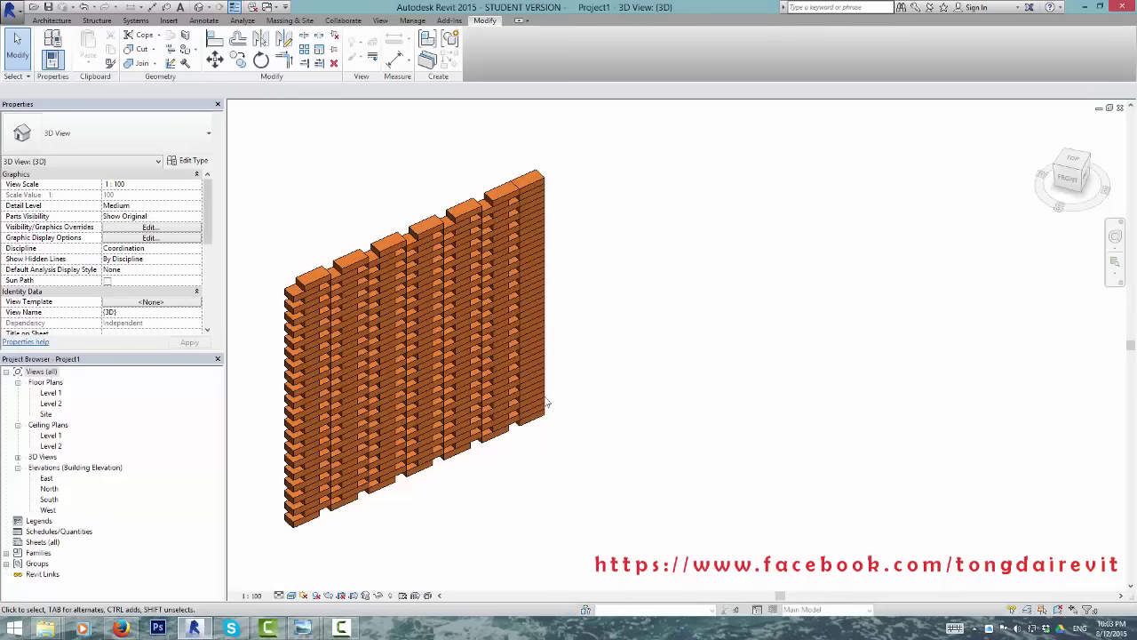
{"action": "scroll", "coordinate": [423, 203], "scroll_direction": "down", "scroll_amount": 2}
{"action": "left_click", "coordinate": [423, 209]}
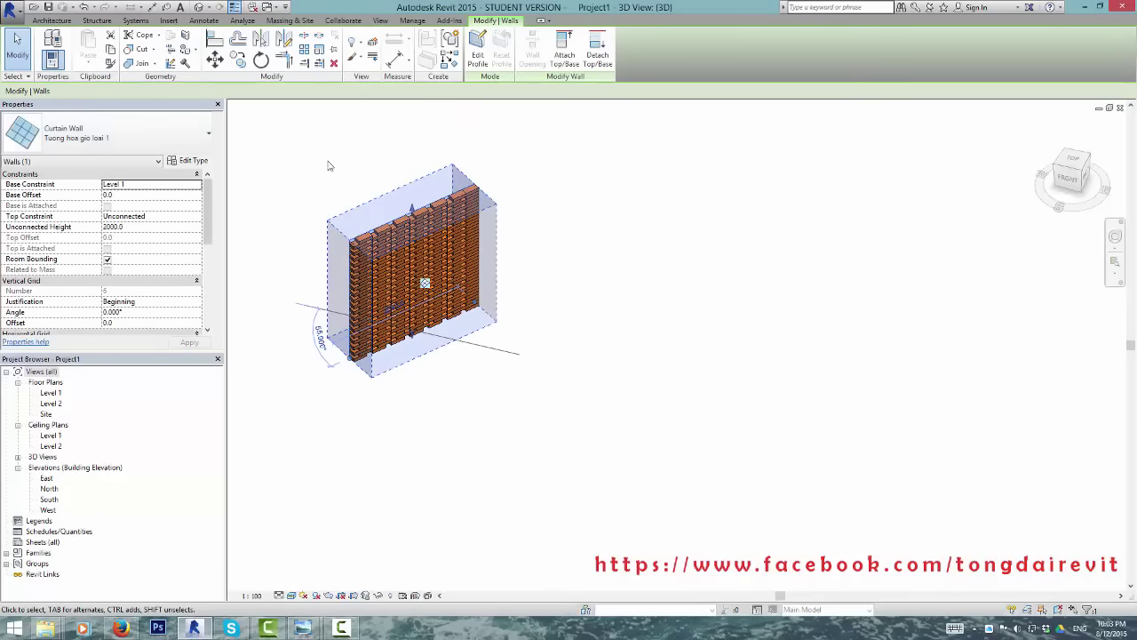
{"action": "left_click", "coordinate": [29, 38]}
{"action": "left_click", "coordinate": [50, 21]}
{"action": "left_click", "coordinate": [52, 43]}
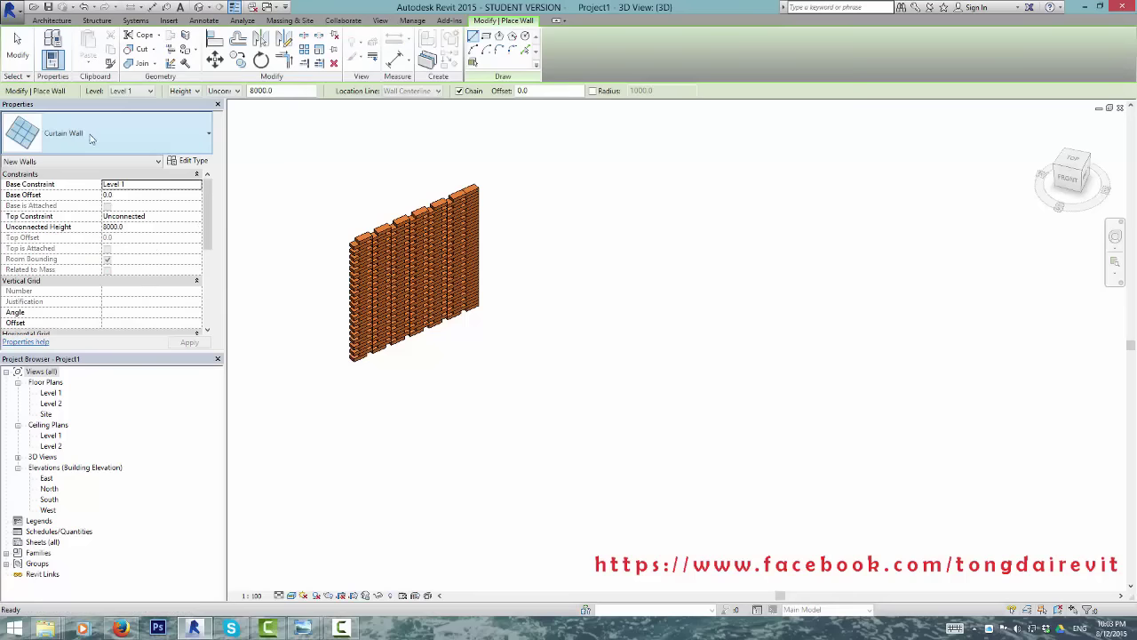
{"action": "left_click", "coordinate": [105, 226]}
{"action": "type", "text": "2000"}
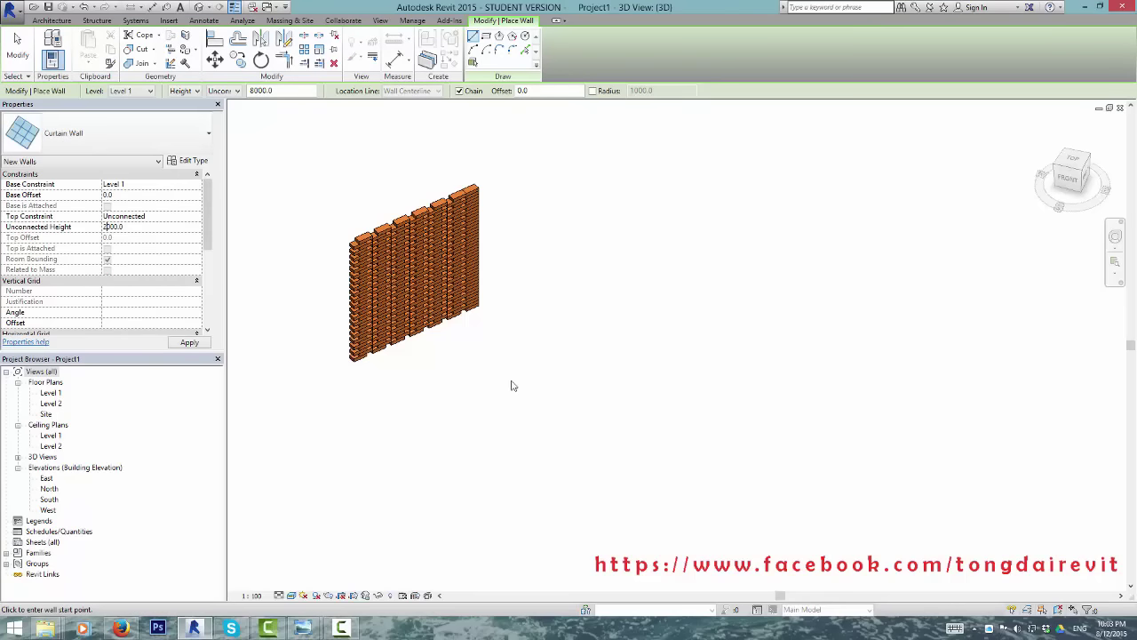
{"action": "left_click", "coordinate": [426, 417]}
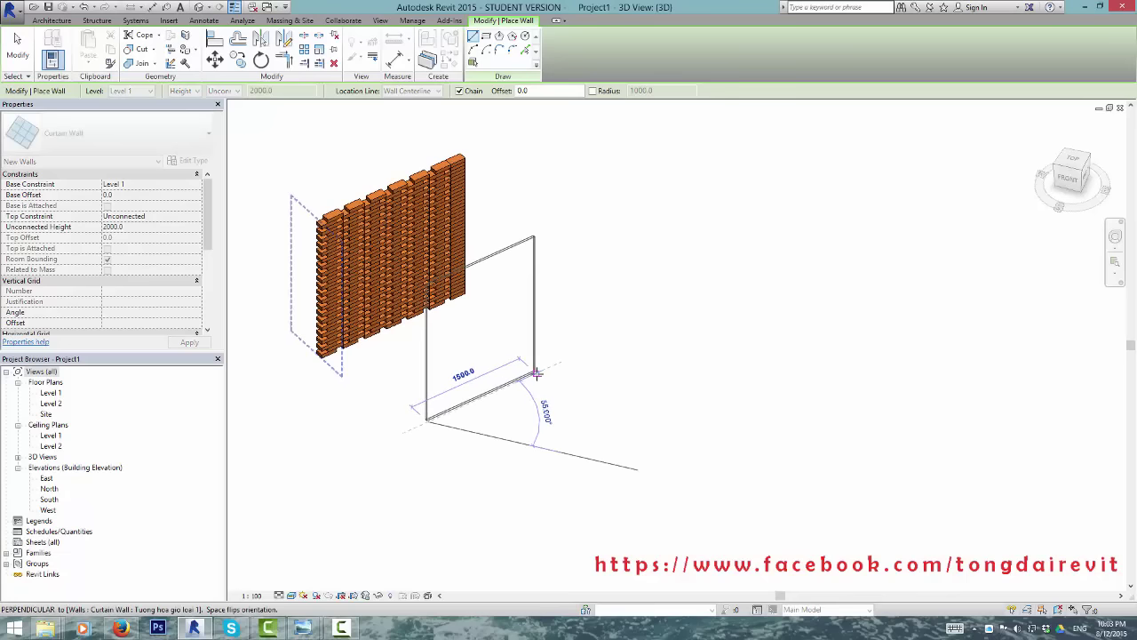
{"action": "type", "text": "2m"}
{"action": "key", "text": "Return"}
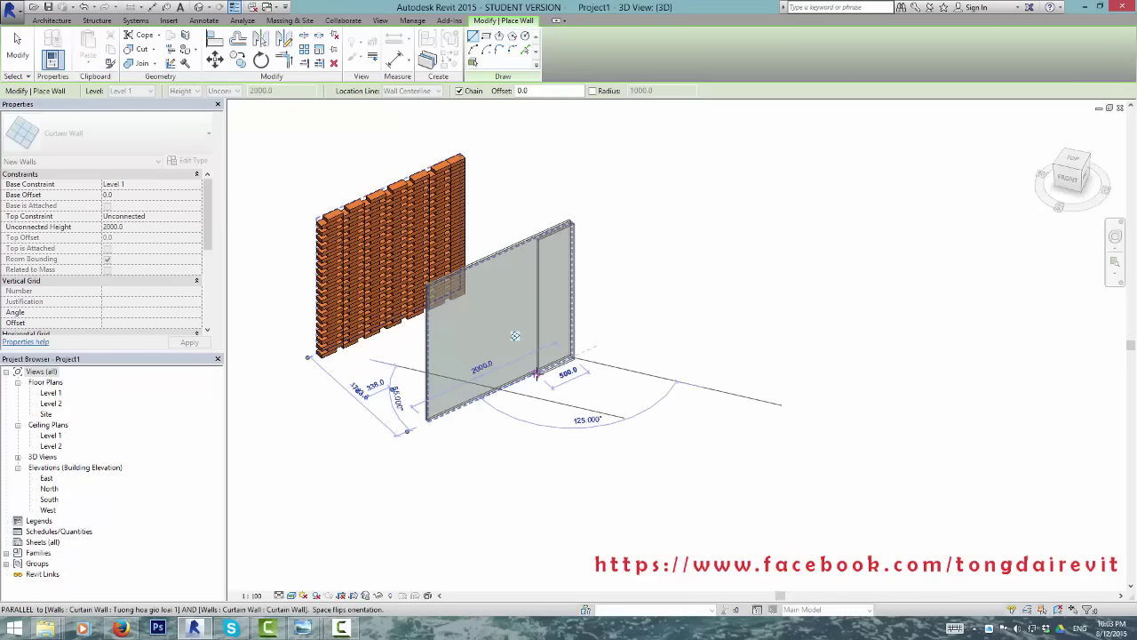
{"action": "key", "text": "Escape"}
{"action": "key", "text": "Escape"}
Step: Duplicate Tuong hoa gio loai 1 as new wall type Tuong hoa gio loai 2
{"action": "scroll", "coordinate": [571, 304], "scroll_direction": "up", "scroll_amount": 2}
{"action": "left_click", "coordinate": [571, 304]}
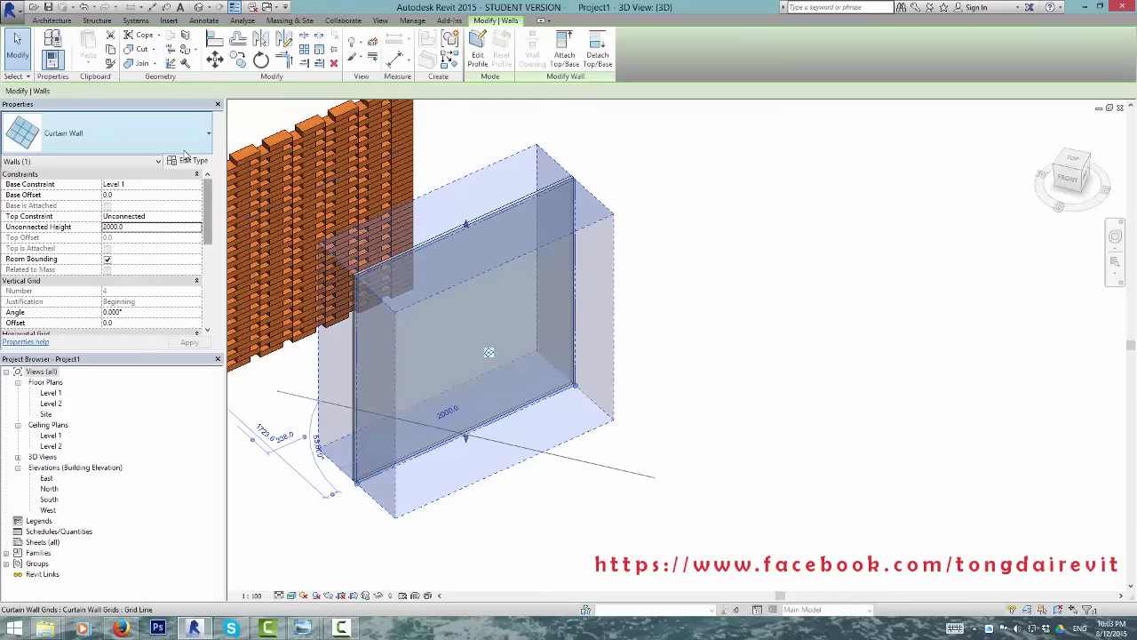
{"action": "left_click", "coordinate": [188, 160]}
{"action": "left_click", "coordinate": [819, 216]}
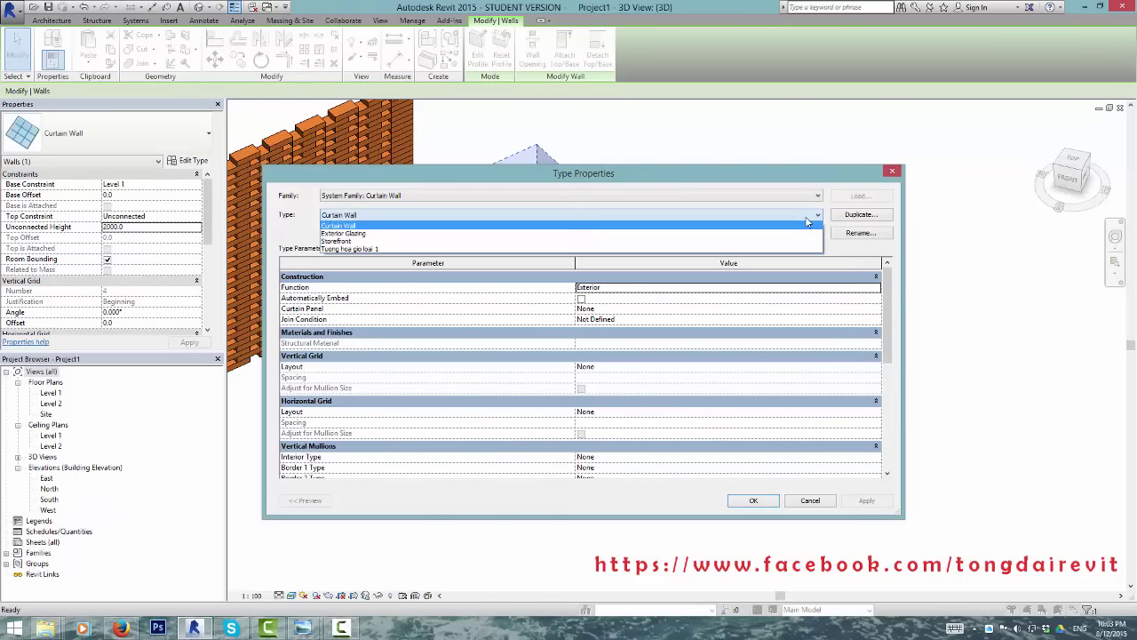
{"action": "left_click", "coordinate": [804, 239]}
{"action": "left_click", "coordinate": [860, 214]}
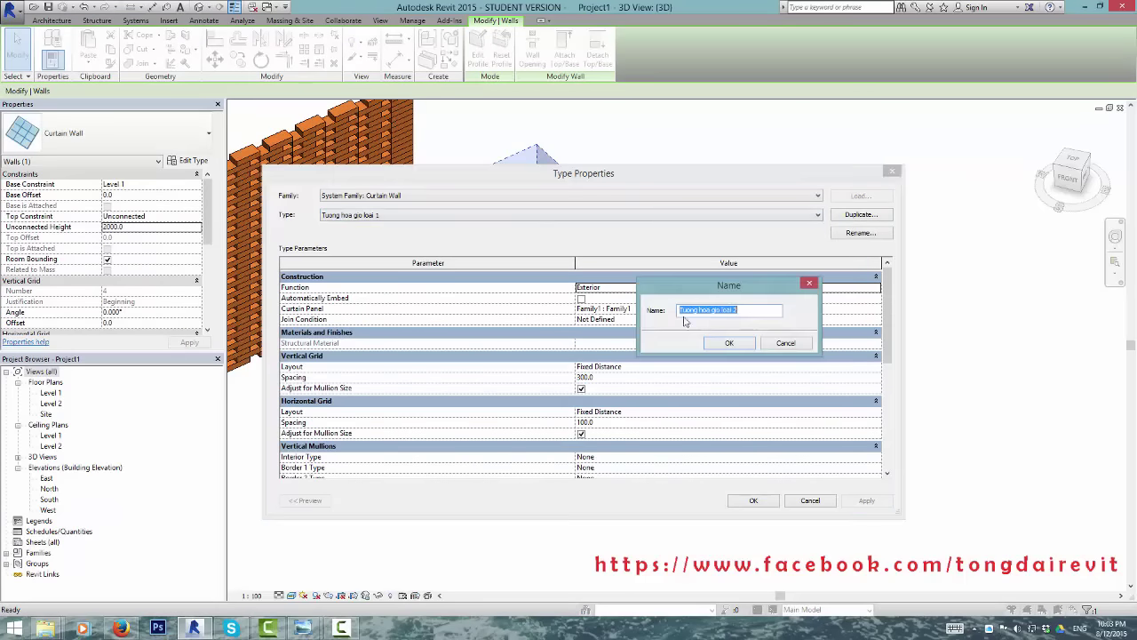
{"action": "left_click", "coordinate": [727, 345]}
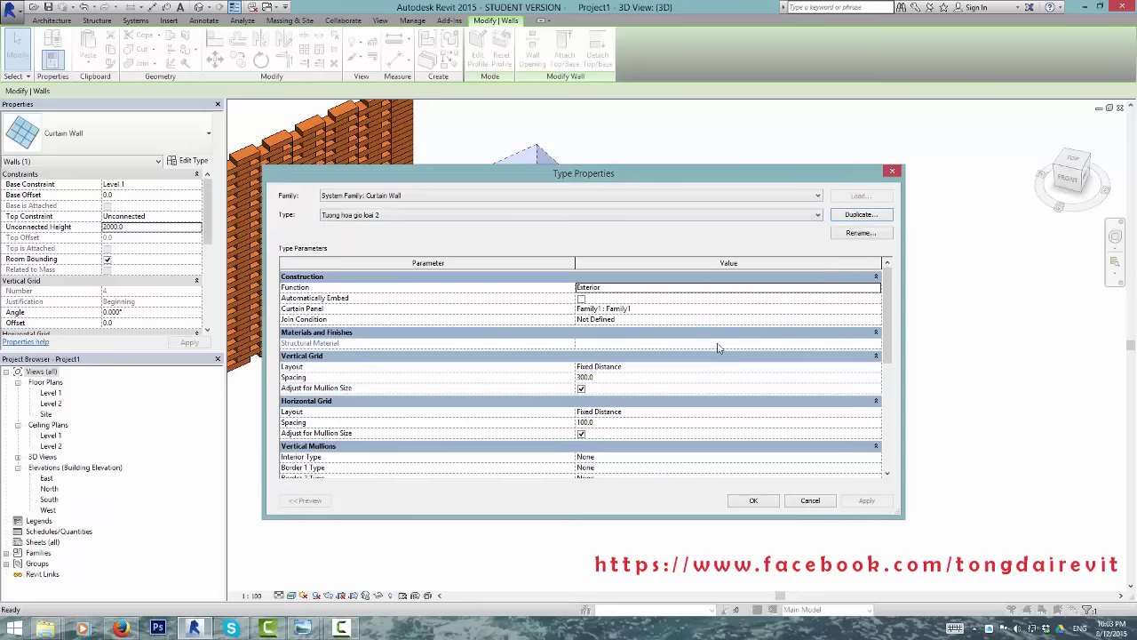
Step: Set the new type's grid spacings to 200 and its curtain panel to None
{"action": "left_click", "coordinate": [580, 376]}
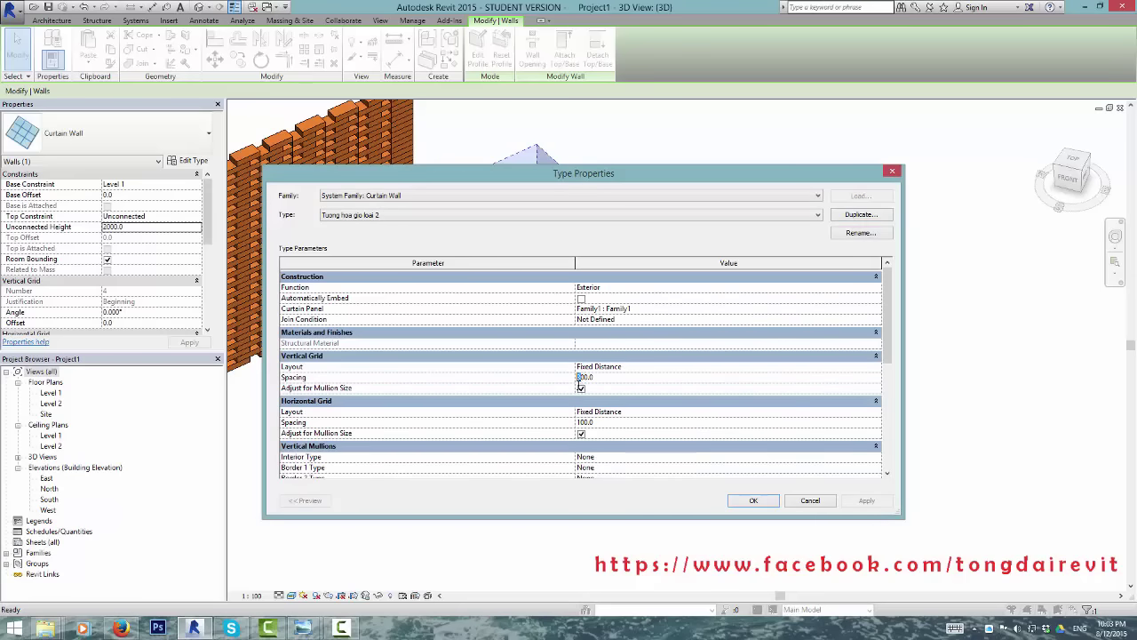
{"action": "left_click", "coordinate": [579, 422]}
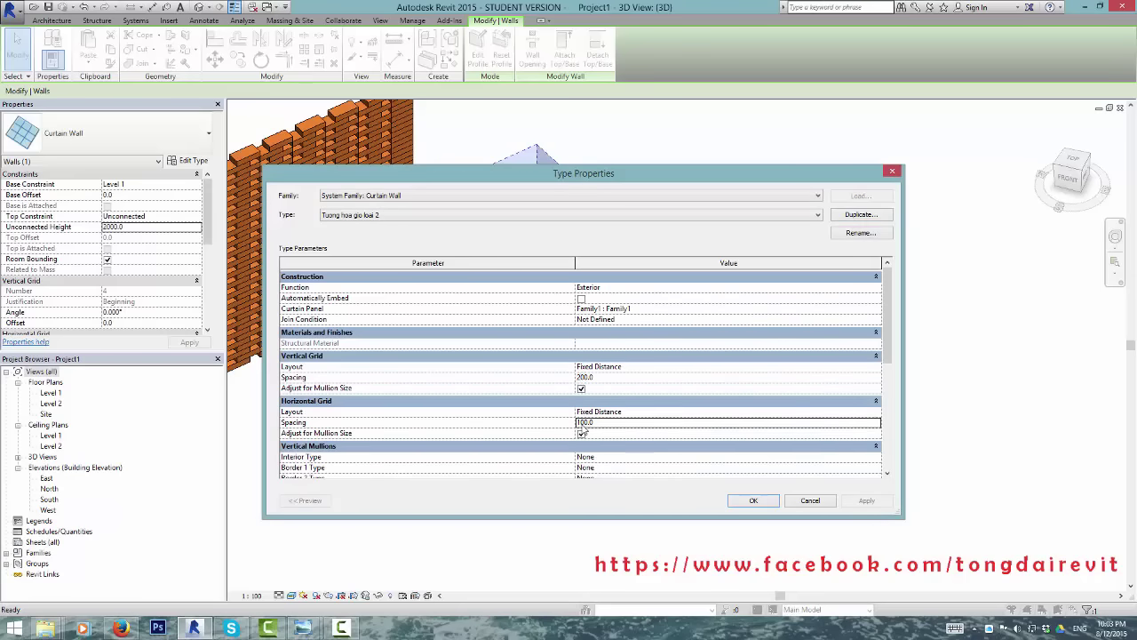
{"action": "type", "text": "200"}
{"action": "left_click", "coordinate": [875, 308]}
{"action": "left_click", "coordinate": [875, 308]}
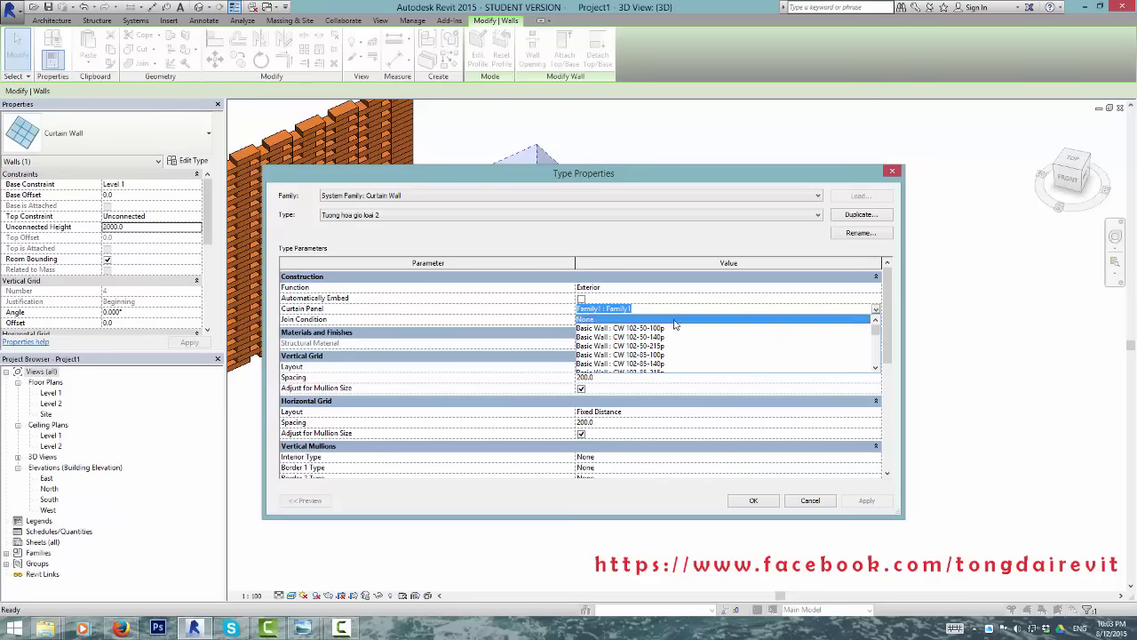
{"action": "left_click", "coordinate": [675, 319]}
{"action": "left_click", "coordinate": [754, 500]}
Step: Orbit the view to inspect both curtain walls and the new wall's grid
{"action": "left_click", "coordinate": [728, 435]}
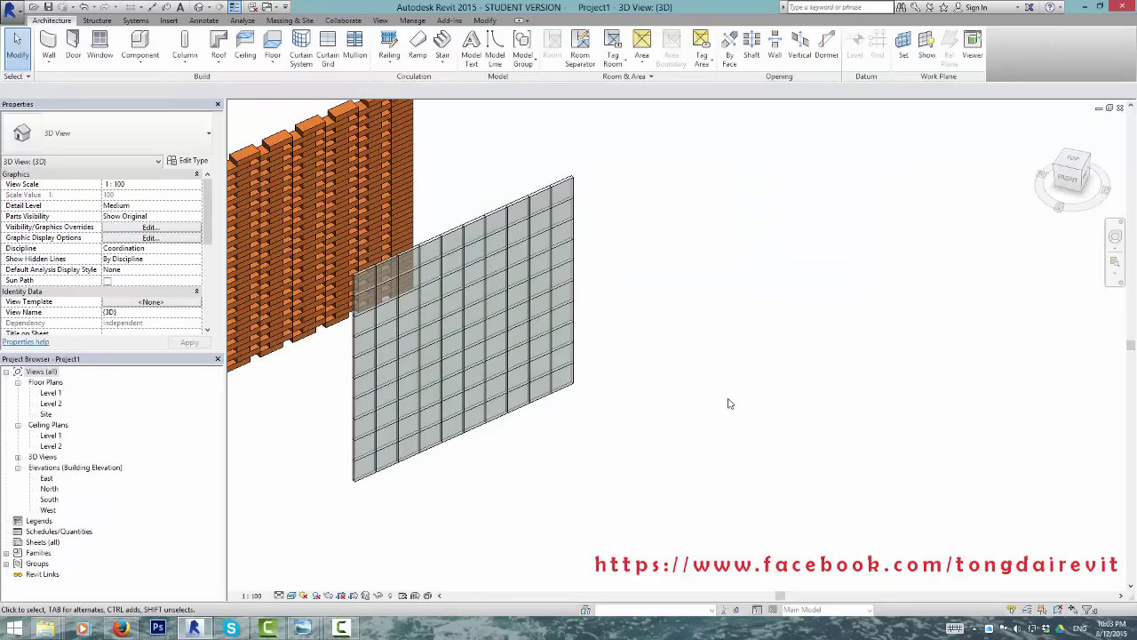
{"action": "mouse_move", "coordinate": [436, 381]}
{"action": "middle_mouse_down", "text": "shift"}
{"action": "mouse_move", "coordinate": [580, 418]}
{"action": "mouse_move", "coordinate": [639, 311]}
{"action": "middle_mouse_up", "text": "shift"}
{"action": "scroll", "coordinate": [640, 337], "scroll_direction": "down", "scroll_amount": 3}
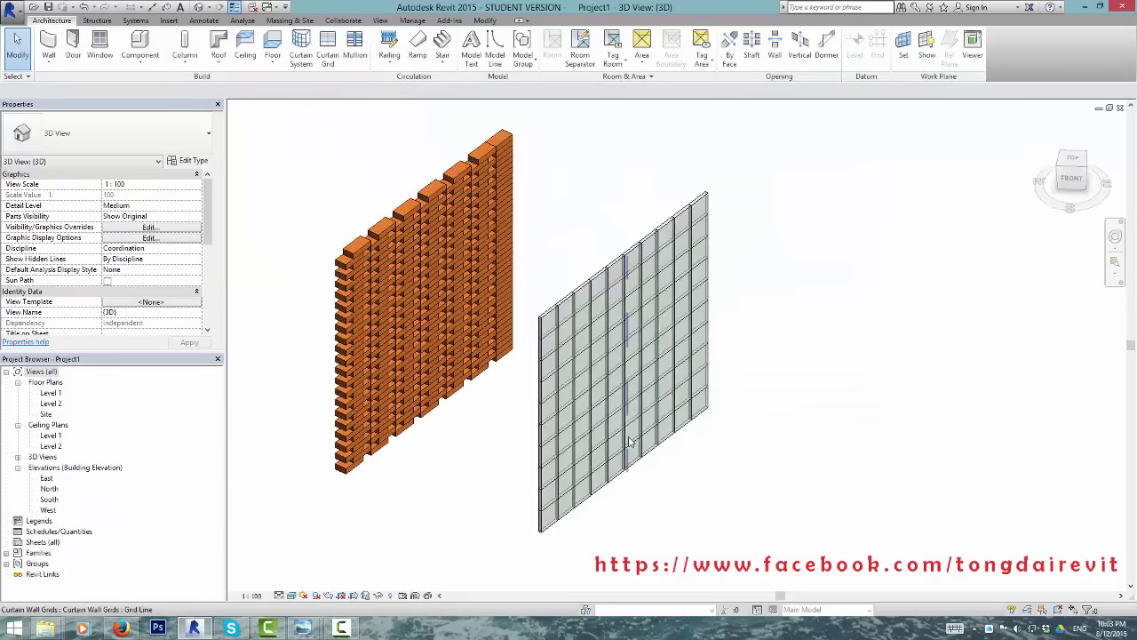
{"action": "scroll", "coordinate": [640, 342], "scroll_direction": "down", "scroll_amount": 3}
{"action": "left_click", "coordinate": [639, 347]}
{"action": "left_click", "coordinate": [703, 318]}
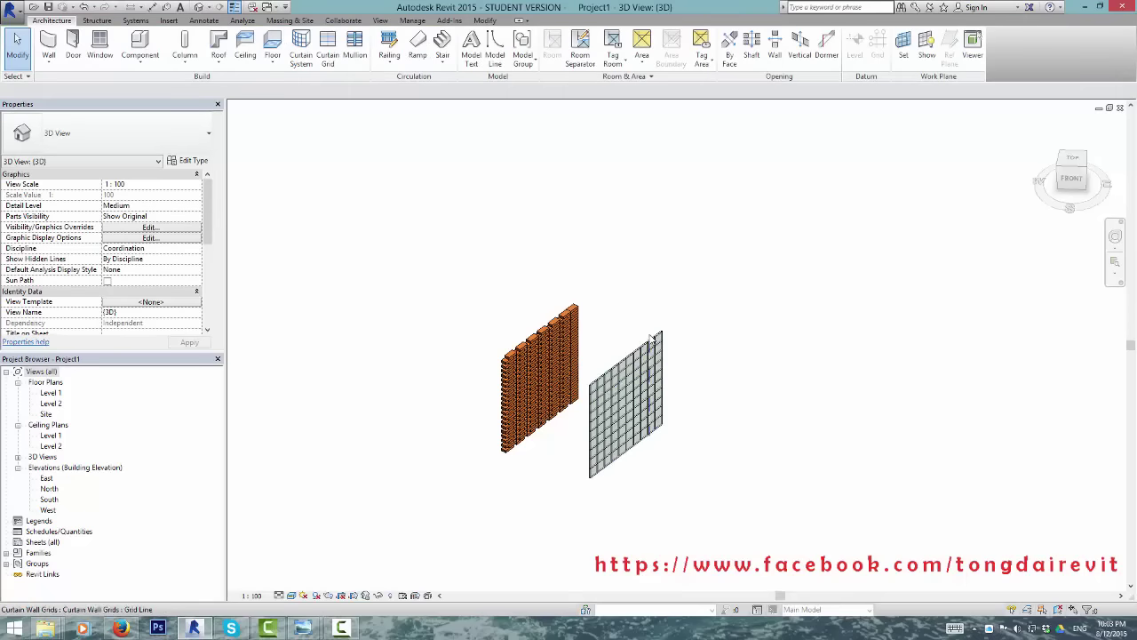
{"action": "left_click", "coordinate": [651, 338]}
{"action": "mouse_move", "coordinate": [651, 339]}
{"action": "middle_mouse_down", "text": "shift"}
{"action": "mouse_move", "coordinate": [759, 304]}
{"action": "mouse_move", "coordinate": [711, 208]}
{"action": "middle_mouse_up", "text": "shift"}
{"action": "key", "text": "Escape"}
{"action": "scroll", "coordinate": [711, 208], "scroll_direction": "down", "scroll_amount": 2}
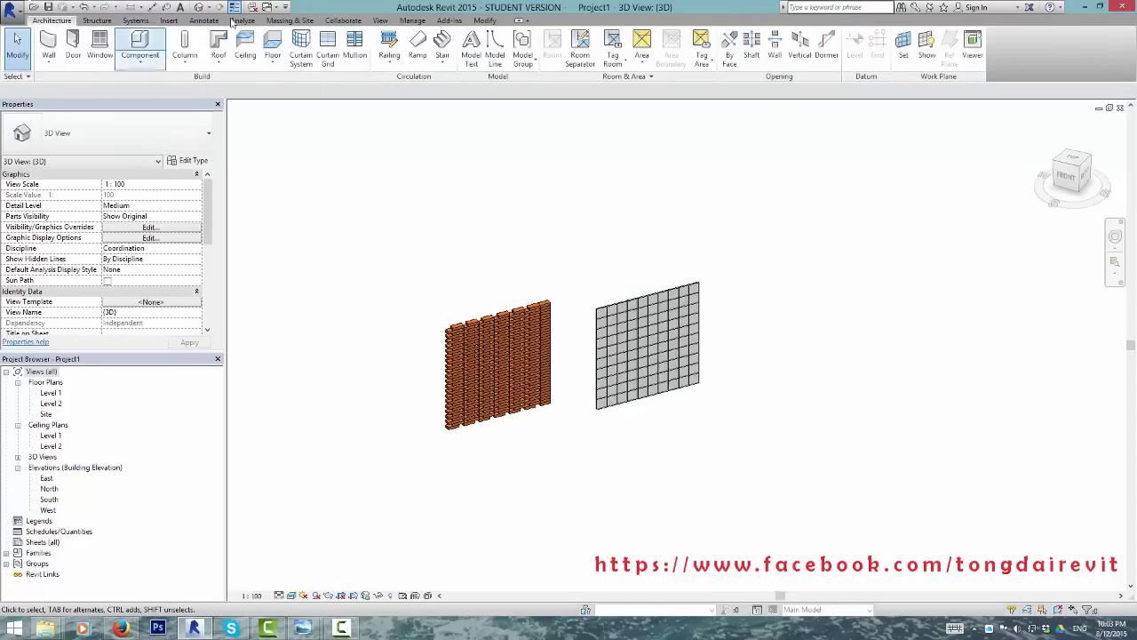
{"action": "scroll", "coordinate": [633, 231], "scroll_direction": "up", "scroll_amount": 2}
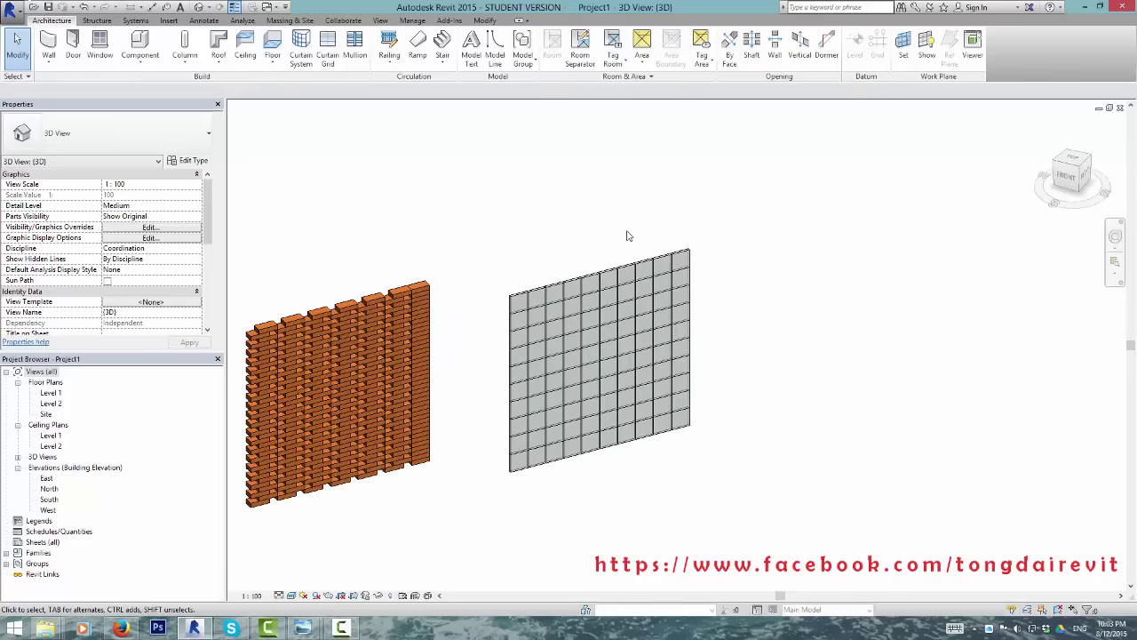
Step: Create a family from Metric Curtain Wall Panel.rft and show its Exterior elevation
{"action": "left_click", "coordinate": [8, 13]}
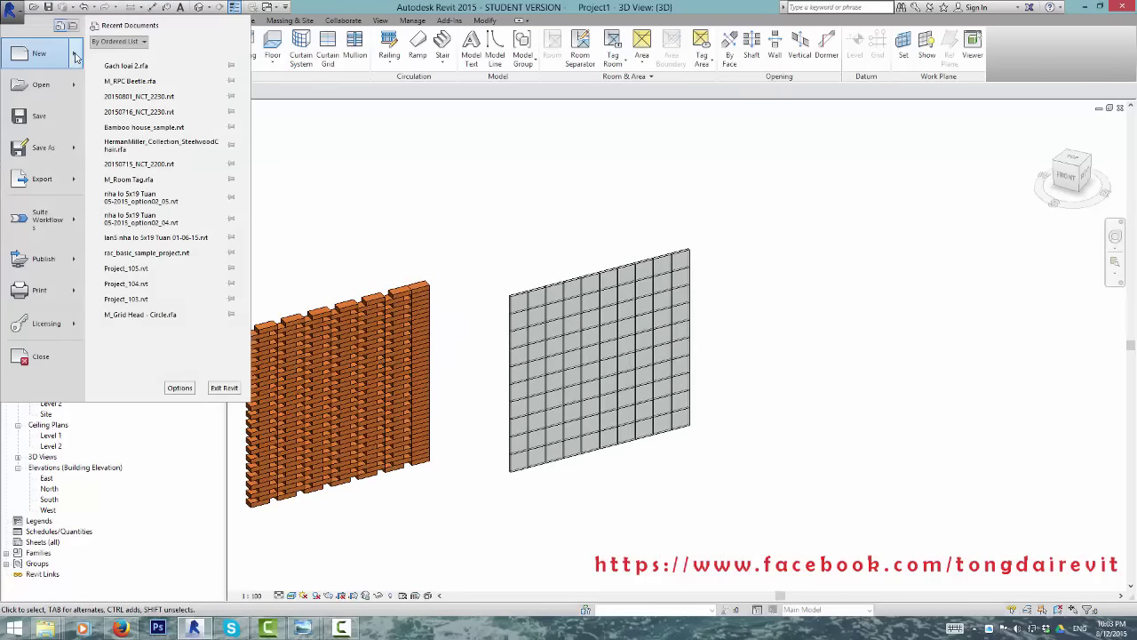
{"action": "left_click", "coordinate": [266, 86]}
{"action": "left_click", "coordinate": [386, 248]}
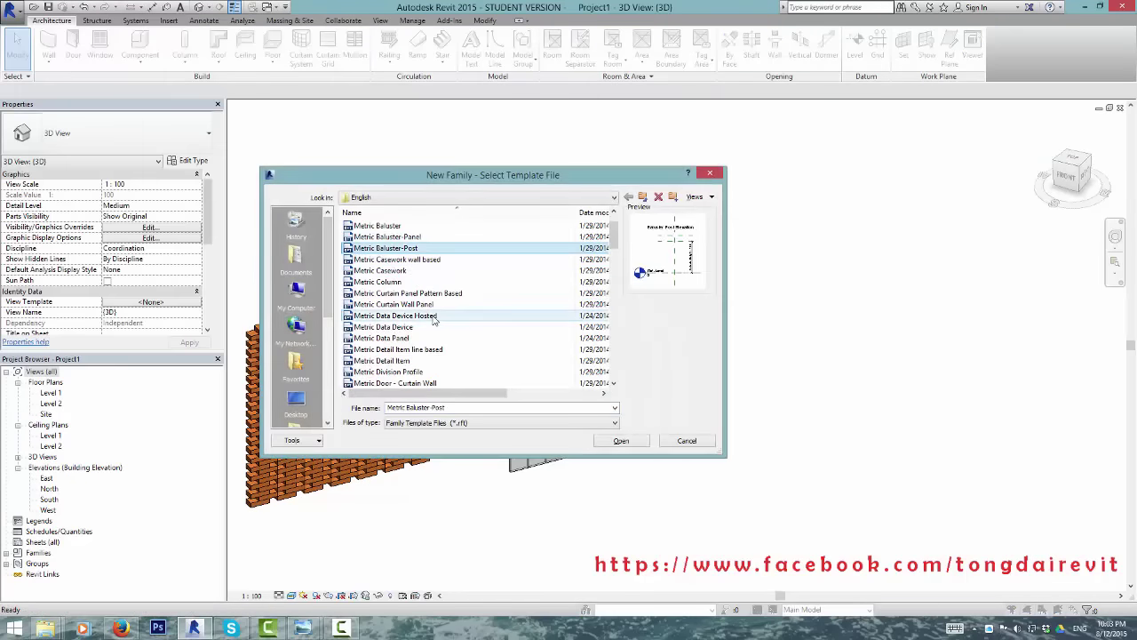
{"action": "left_click", "coordinate": [394, 304]}
{"action": "left_click", "coordinate": [621, 440]}
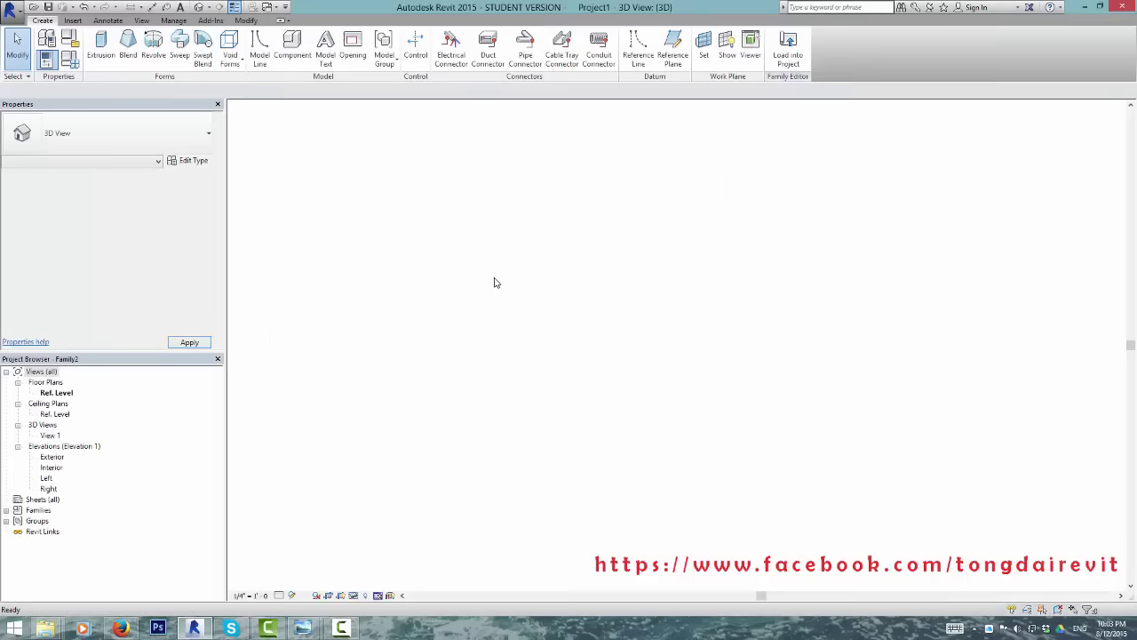
{"action": "double_click", "coordinate": [52, 456]}
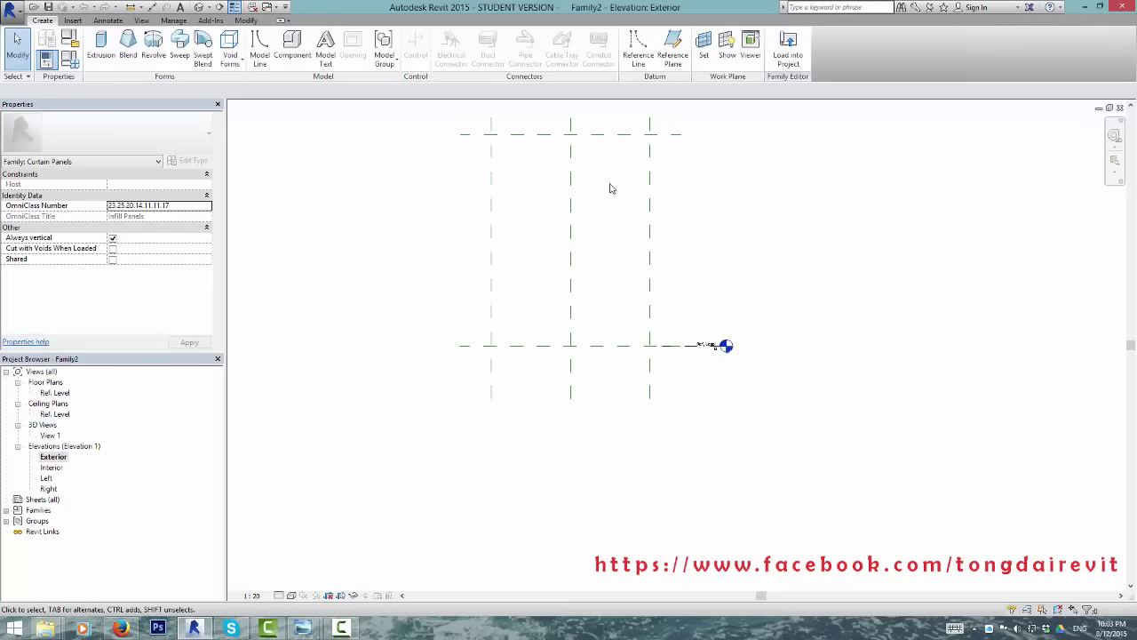
Step: Dimension the three vertical reference planes with DI and set the string to EQ
{"action": "scroll", "coordinate": [621, 222], "scroll_direction": "up", "scroll_amount": 1}
{"action": "middle_click_drag", "start_coordinate": [553, 200], "coordinate": [546, 319]}
{"action": "scroll", "coordinate": [546, 293], "scroll_direction": "down", "scroll_amount": 1}
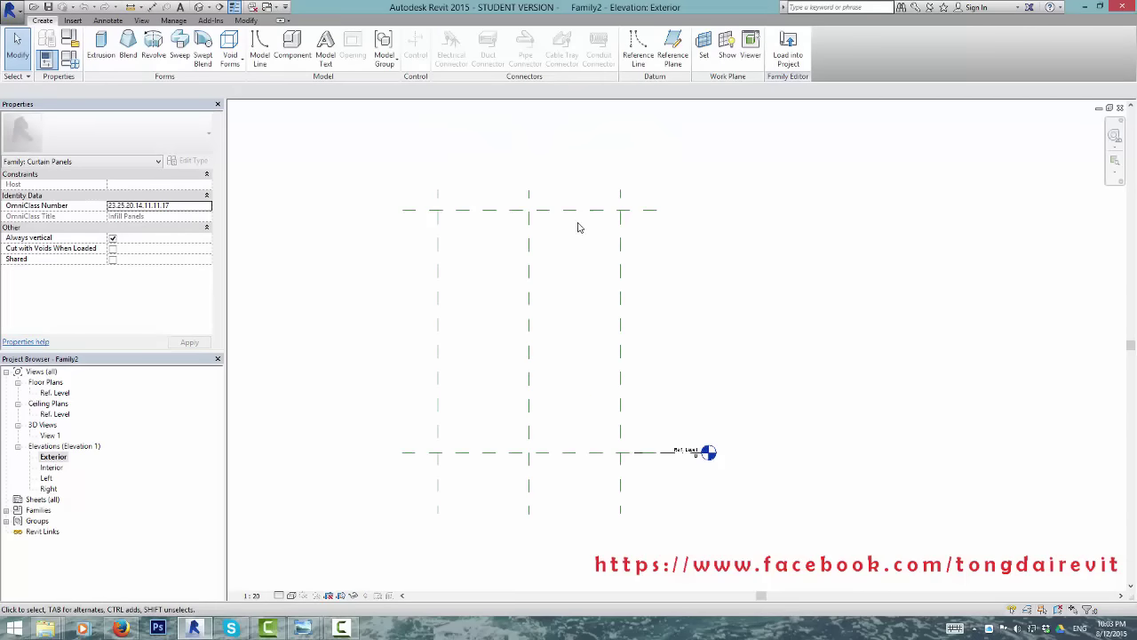
{"action": "key", "text": "d"}
{"action": "key", "text": "i"}
{"action": "left_click", "coordinate": [620, 434]}
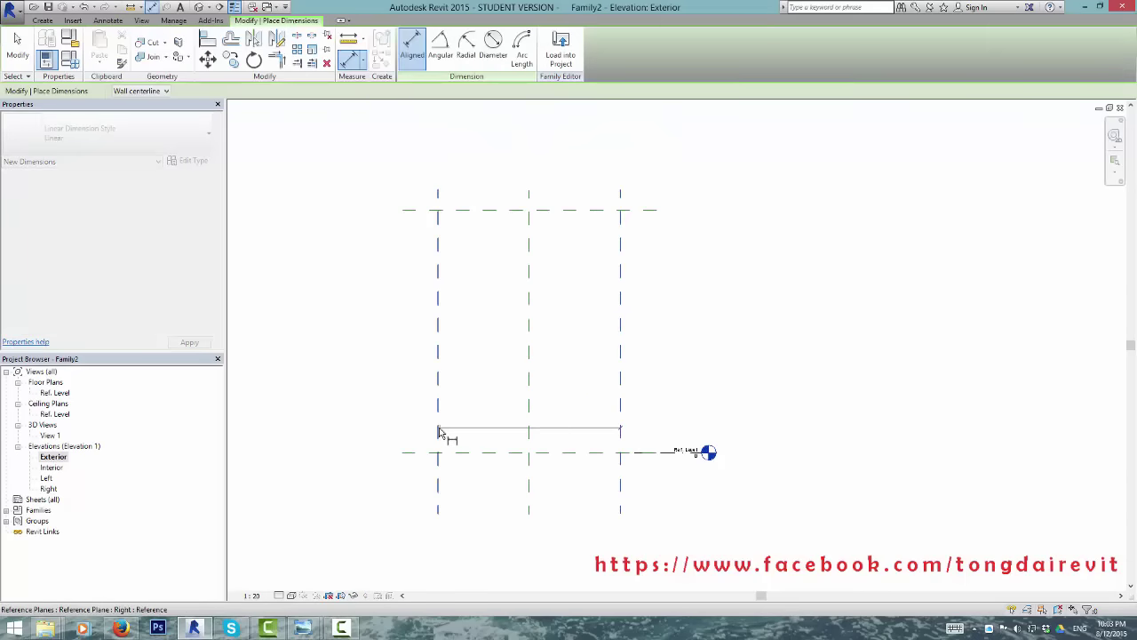
{"action": "left_click", "coordinate": [438, 433]}
{"action": "left_click", "coordinate": [528, 507]}
{"action": "left_click", "coordinate": [576, 496]}
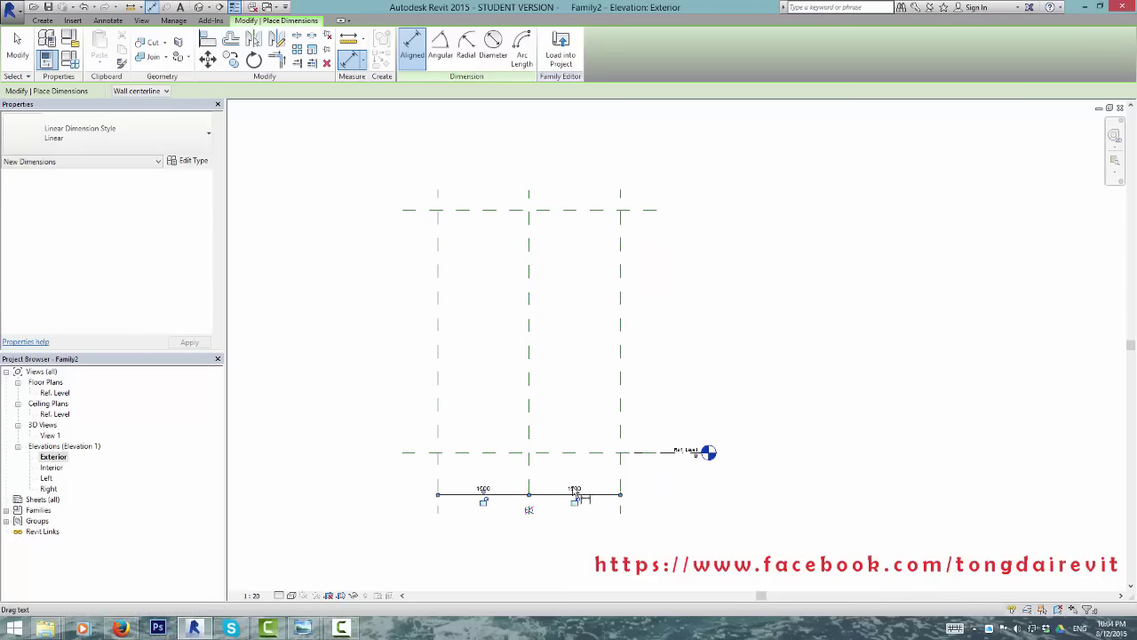
{"action": "left_click", "coordinate": [529, 509]}
Step: Add an overall width dimension and set the right plane 100 from centre
{"action": "left_click", "coordinate": [620, 475]}
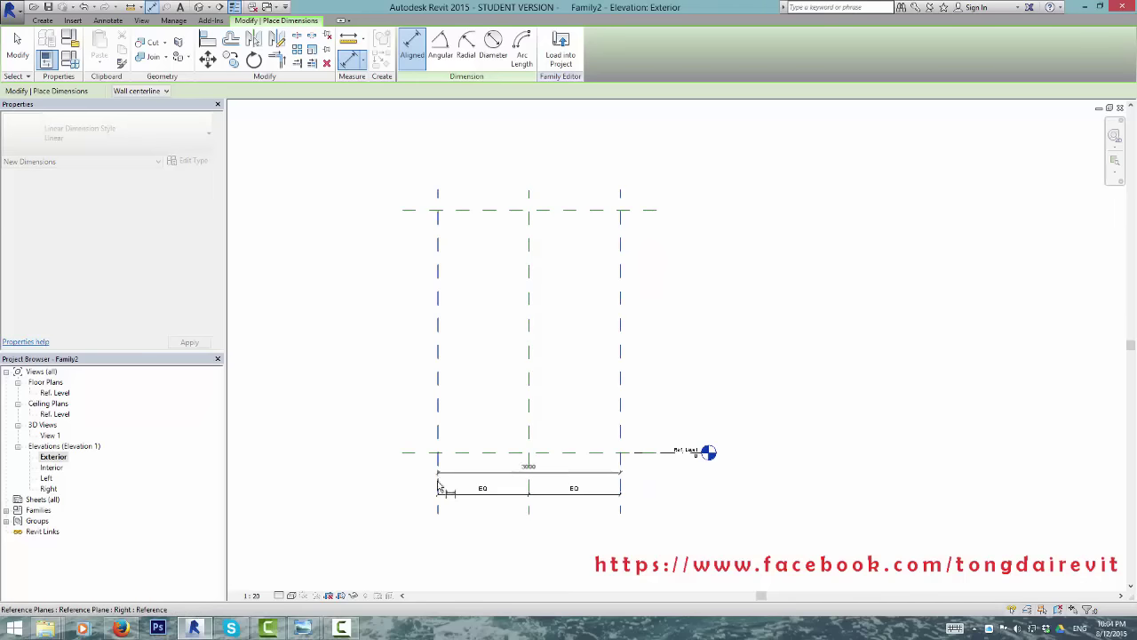
{"action": "left_click", "coordinate": [448, 526]}
{"action": "key", "text": "Escape"}
{"action": "key", "text": "Escape"}
{"action": "left_click", "coordinate": [620, 417]}
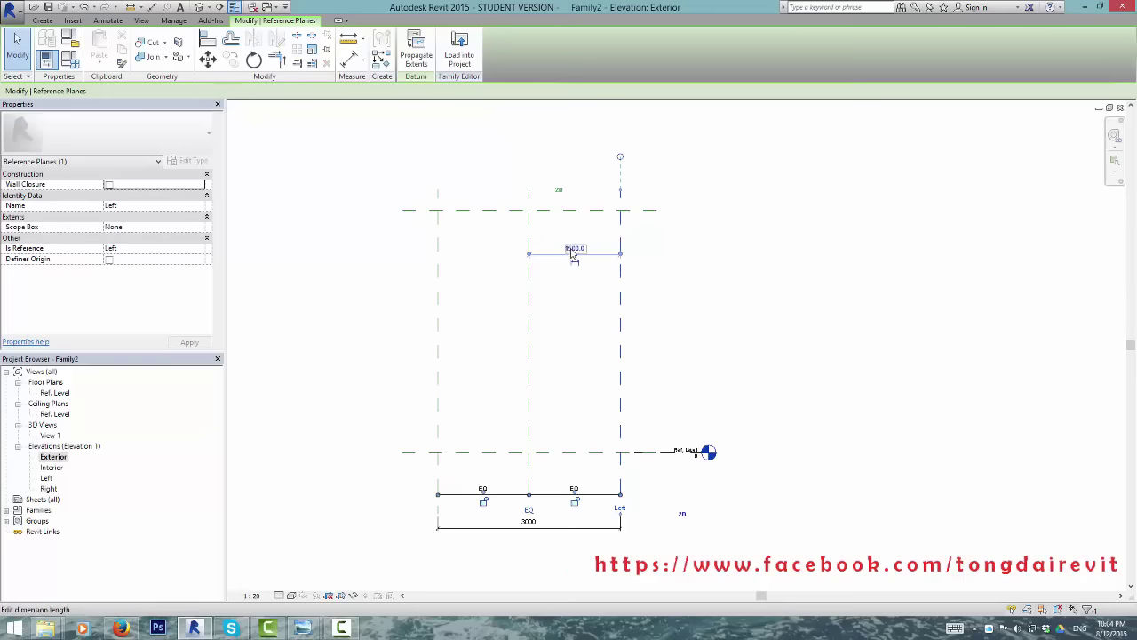
{"action": "left_click", "coordinate": [572, 252]}
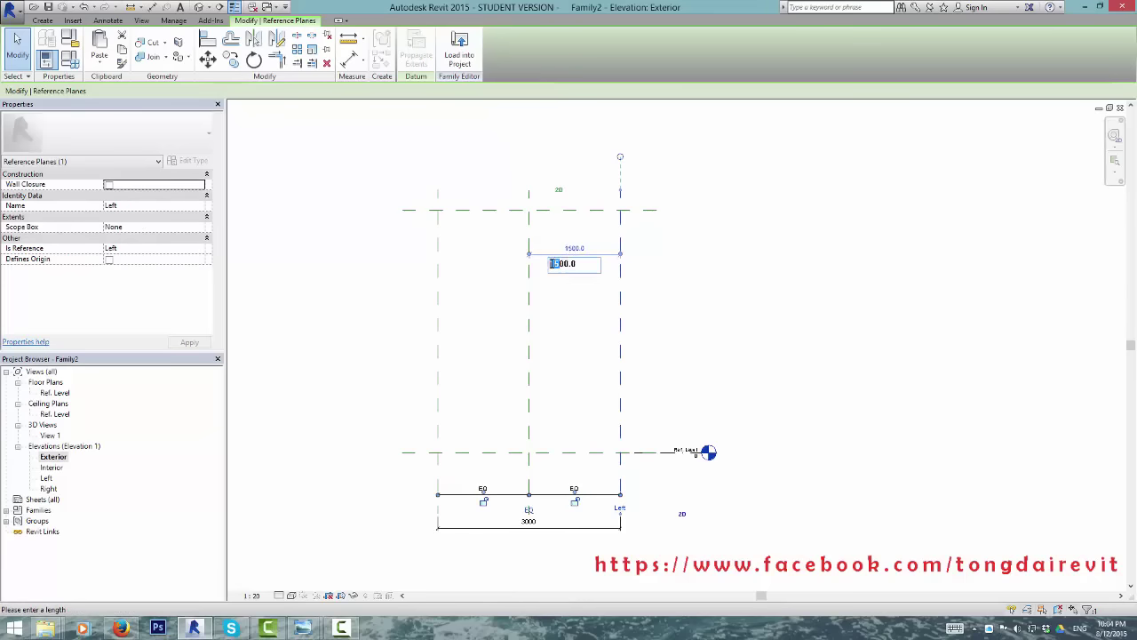
{"action": "type", "text": "100"}
{"action": "key", "text": "Return"}
Step: Set the Top reference plane to 200 above the level
{"action": "left_click", "coordinate": [627, 213]}
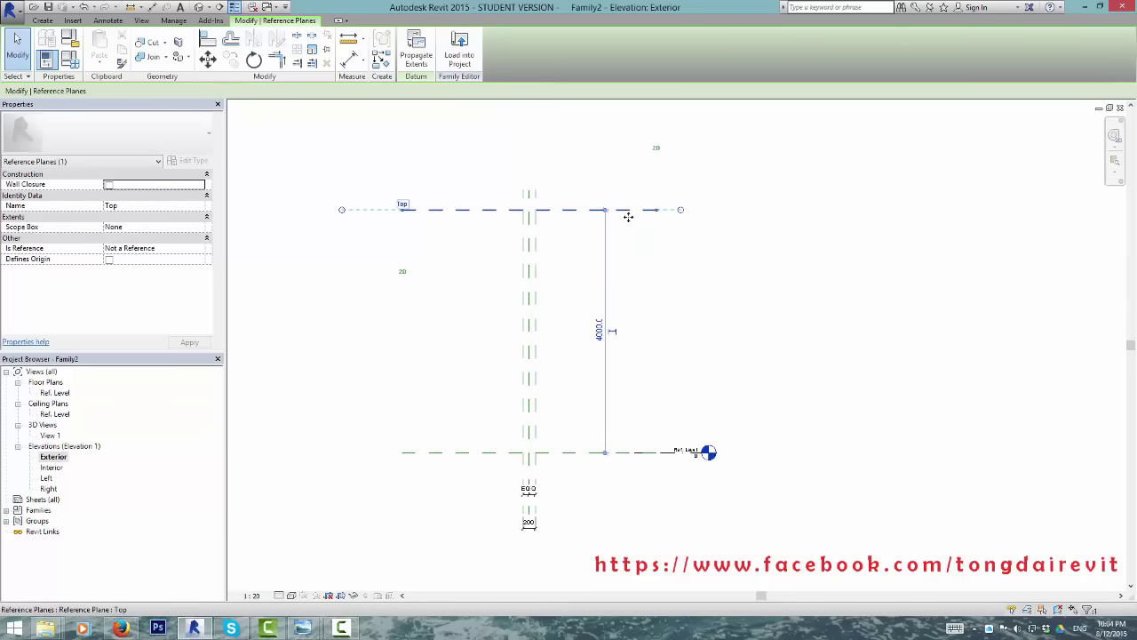
{"action": "left_click", "coordinate": [598, 331]}
{"action": "type", "text": "200"}
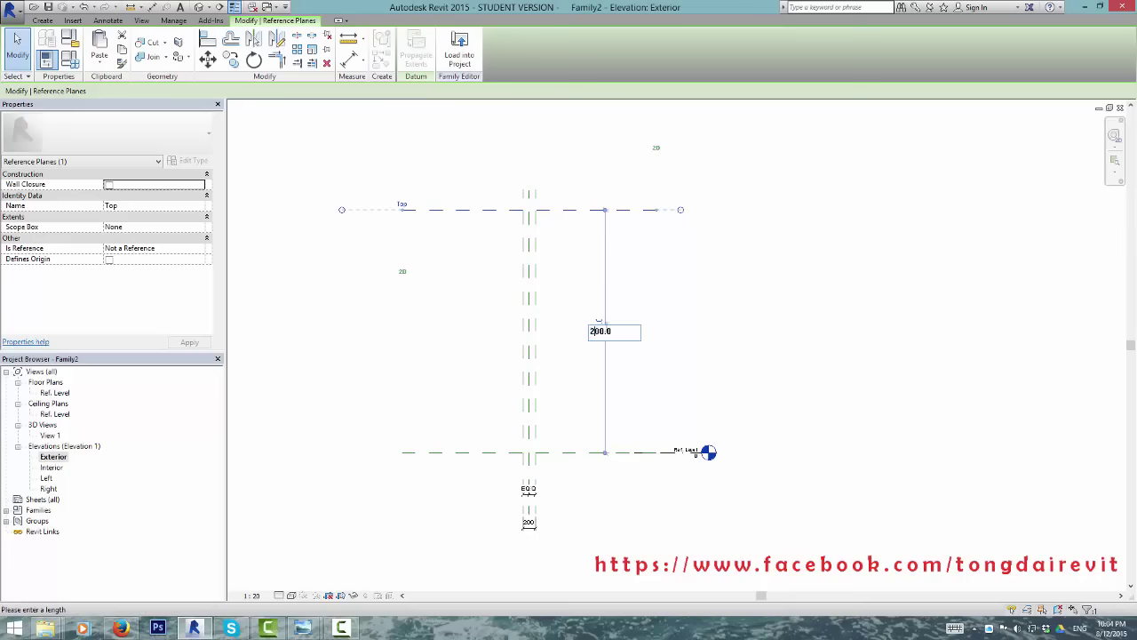
{"action": "key", "text": "Return"}
{"action": "scroll", "coordinate": [616, 386], "scroll_direction": "up", "scroll_amount": 3}
{"action": "scroll", "coordinate": [553, 441], "scroll_direction": "up", "scroll_amount": 2}
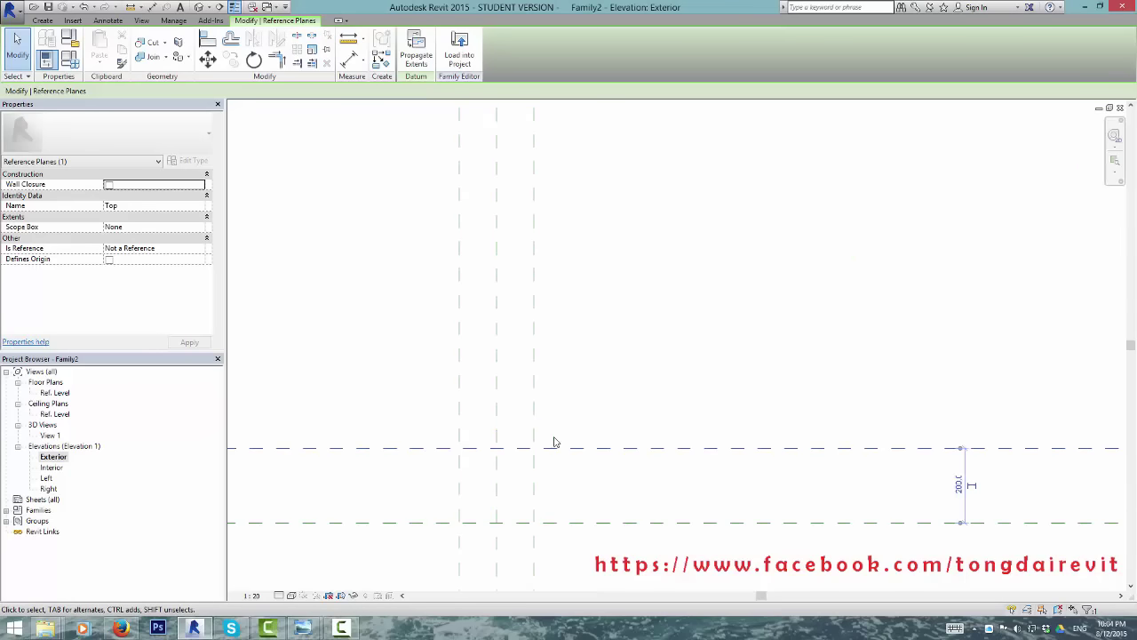
{"action": "scroll", "coordinate": [517, 486], "scroll_direction": "up", "scroll_amount": 3}
{"action": "scroll", "coordinate": [554, 400], "scroll_direction": "up", "scroll_amount": 1}
Step: Bring up the restaurant breeze-block reference photo
{"action": "left_click", "coordinate": [553, 400]}
{"action": "mouse_move", "coordinate": [302, 628]}
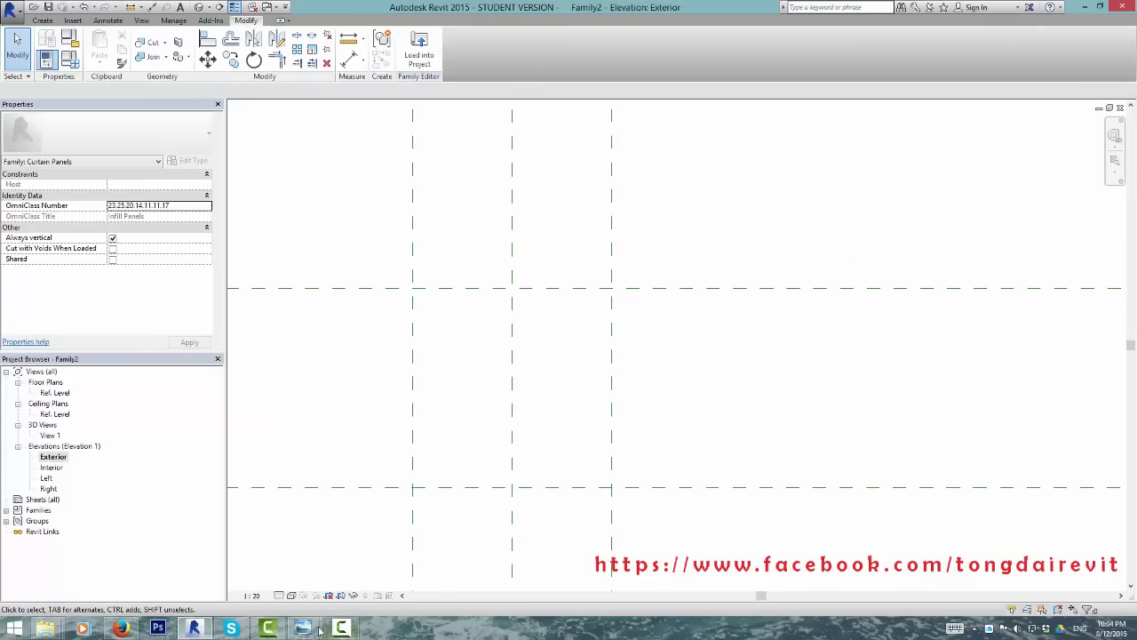
{"action": "left_click", "coordinate": [358, 567]}
{"action": "scroll", "coordinate": [135, 249], "scroll_direction": "up", "scroll_amount": 2}
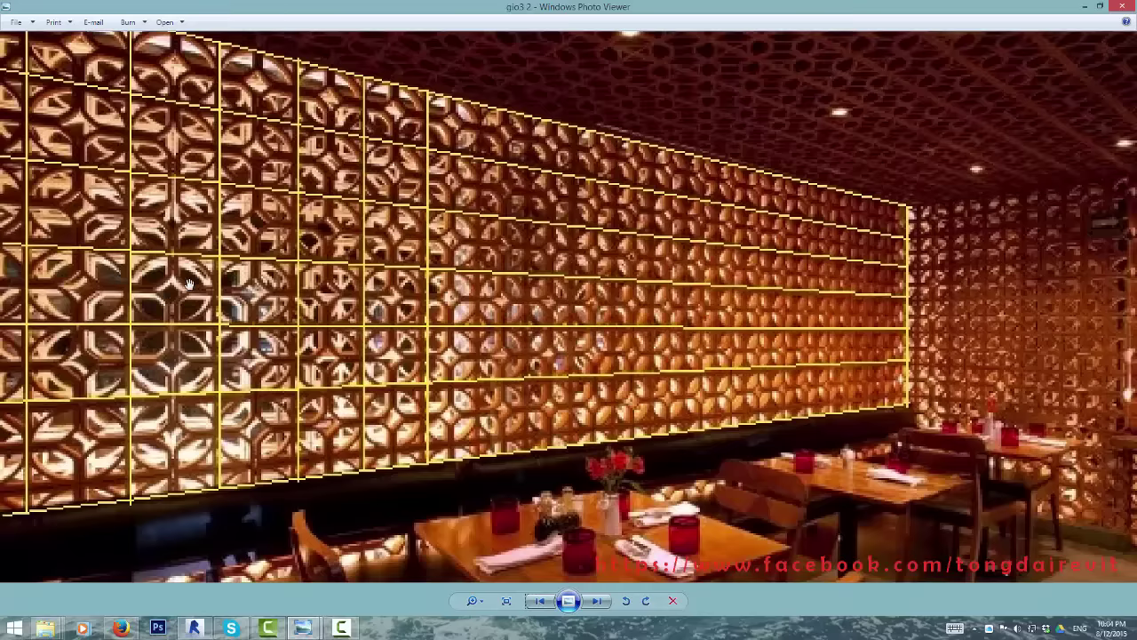
Step: Minimize the reference photo to return to the Revit family
{"action": "left_click", "coordinate": [1086, 6]}
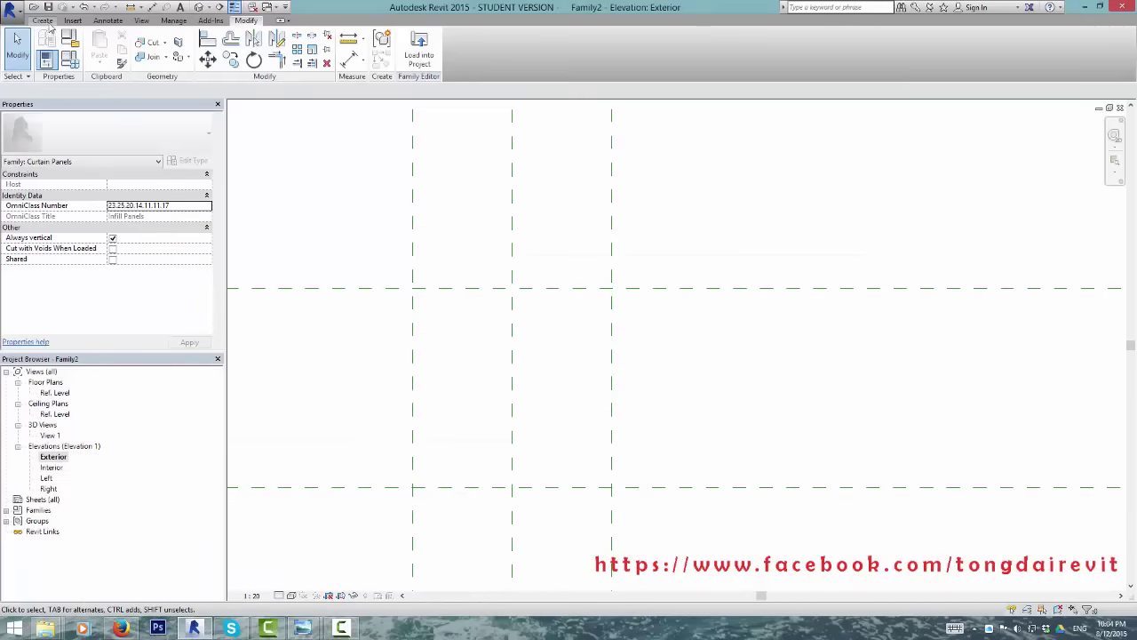
Step: Start a solid extrusion and sketch a square rectangle filling the panel frame
{"action": "left_click", "coordinate": [44, 21]}
{"action": "left_click", "coordinate": [103, 44]}
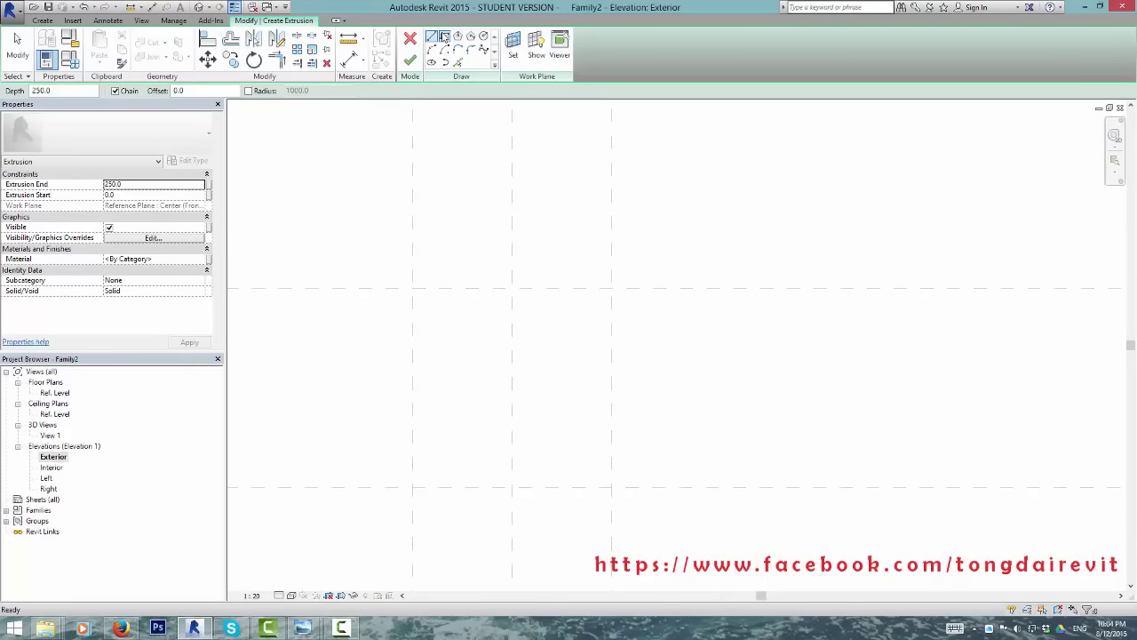
{"action": "left_click", "coordinate": [445, 37]}
{"action": "left_click", "coordinate": [412, 288]}
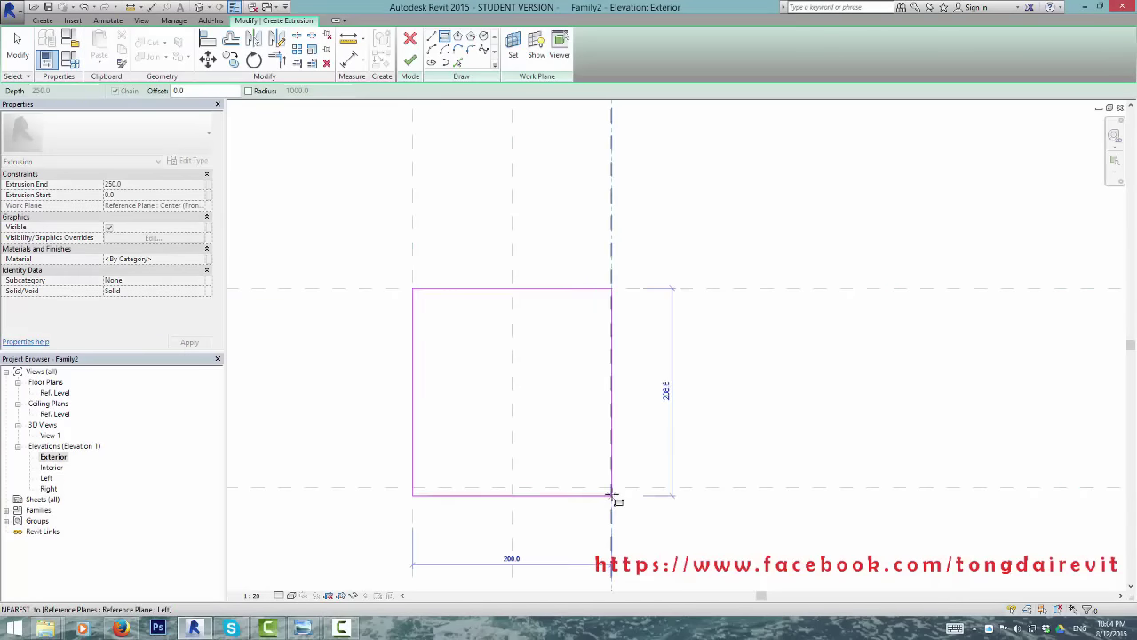
{"action": "left_click", "coordinate": [611, 488]}
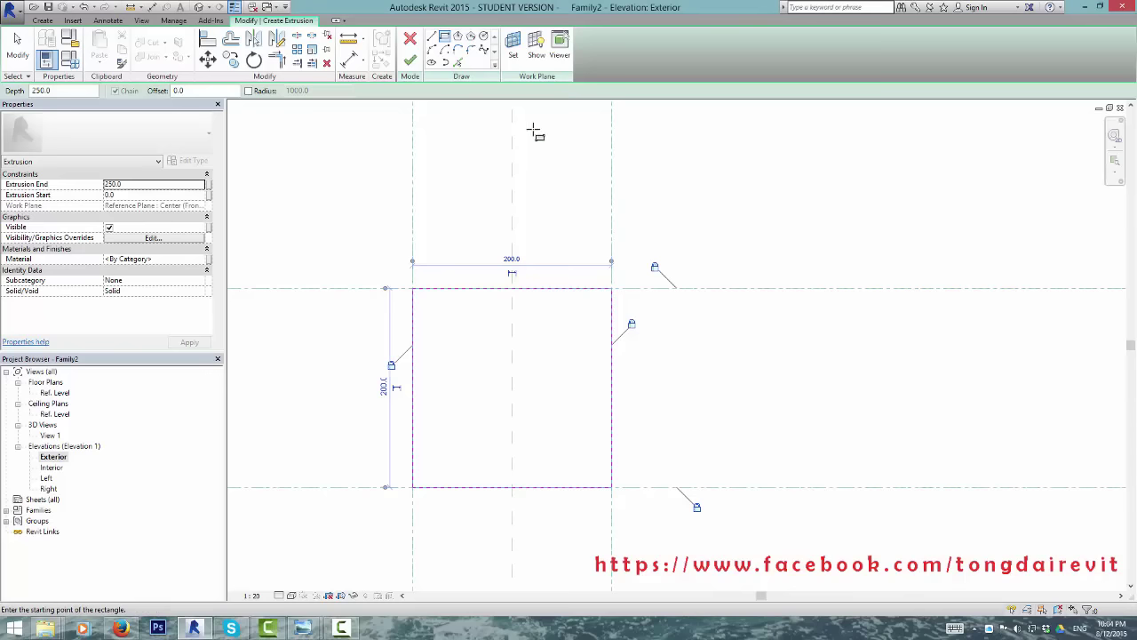
{"action": "key", "text": "Escape"}
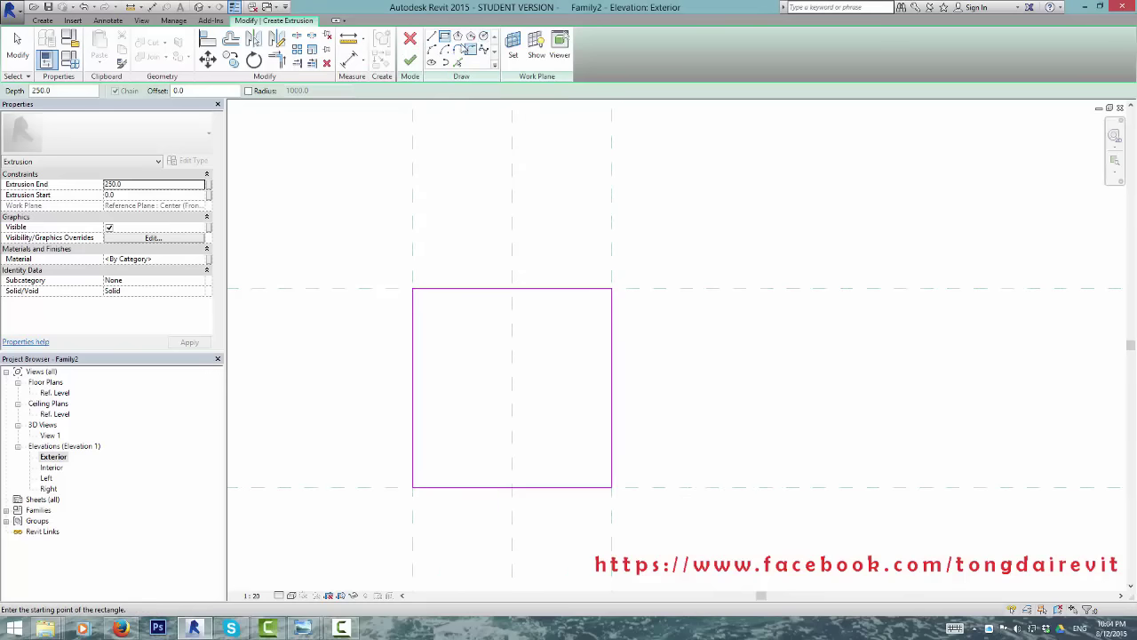
Step: Offset the square's edges by 100 to add horizontal and vertical centre lines
{"action": "left_click", "coordinate": [231, 39]}
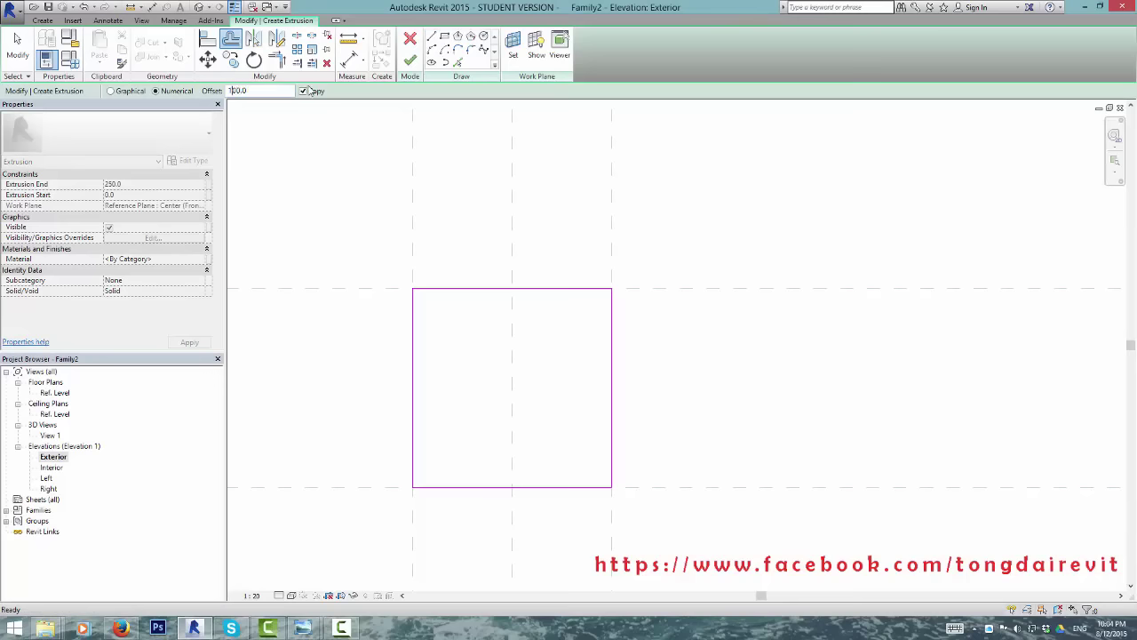
{"action": "key", "text": "Return"}
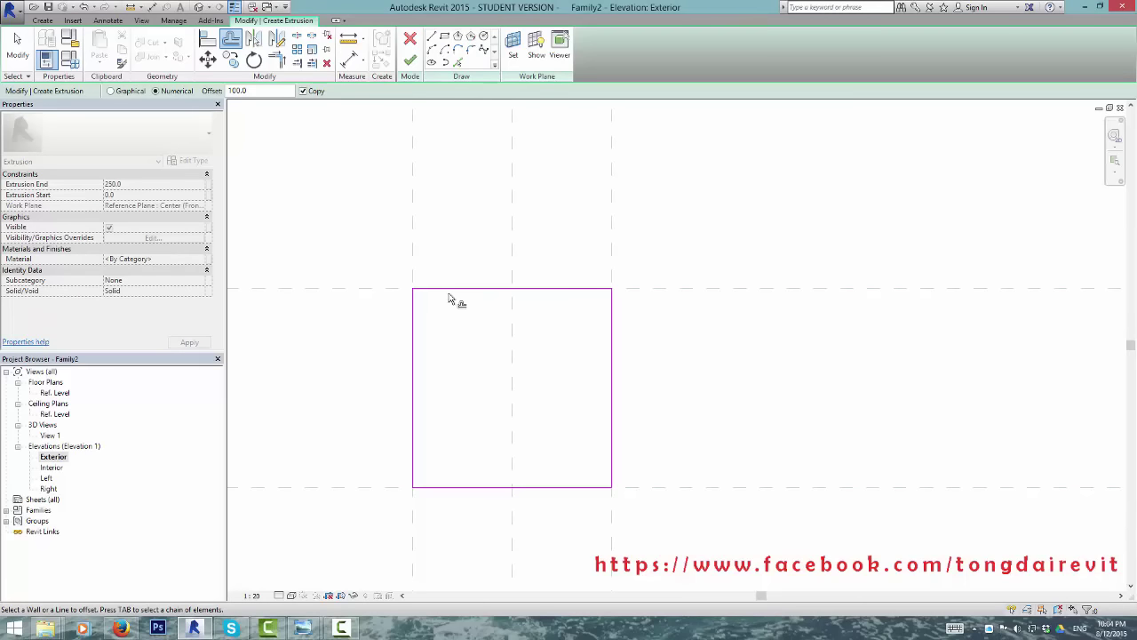
{"action": "left_click", "coordinate": [455, 296]}
{"action": "left_click", "coordinate": [609, 352]}
{"action": "left_click", "coordinate": [446, 37]}
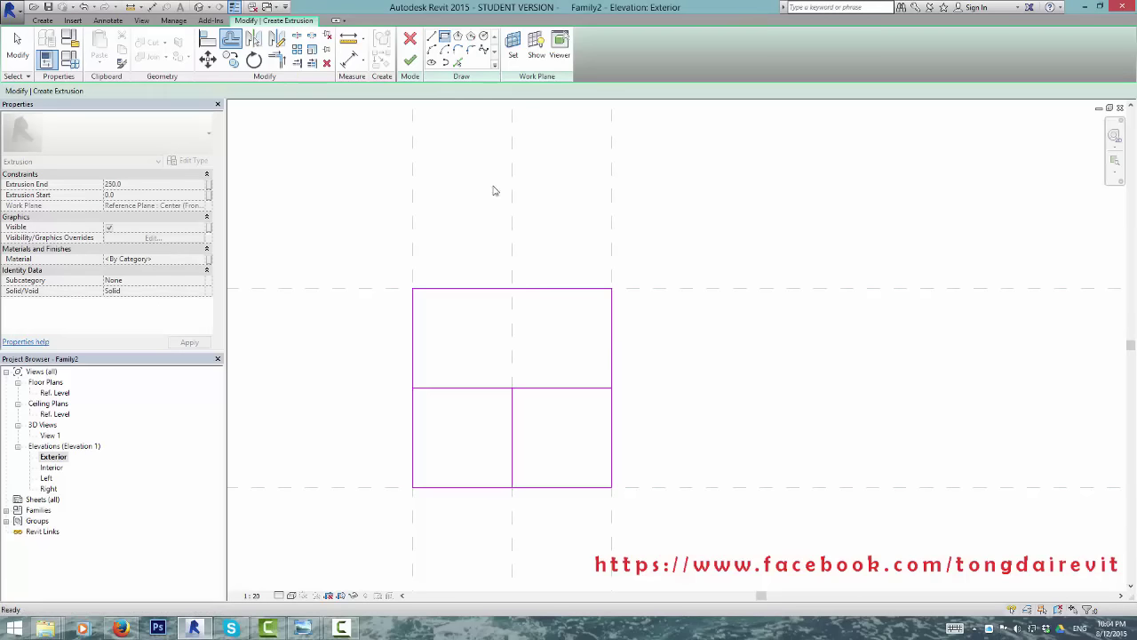
{"action": "left_click", "coordinate": [533, 387]}
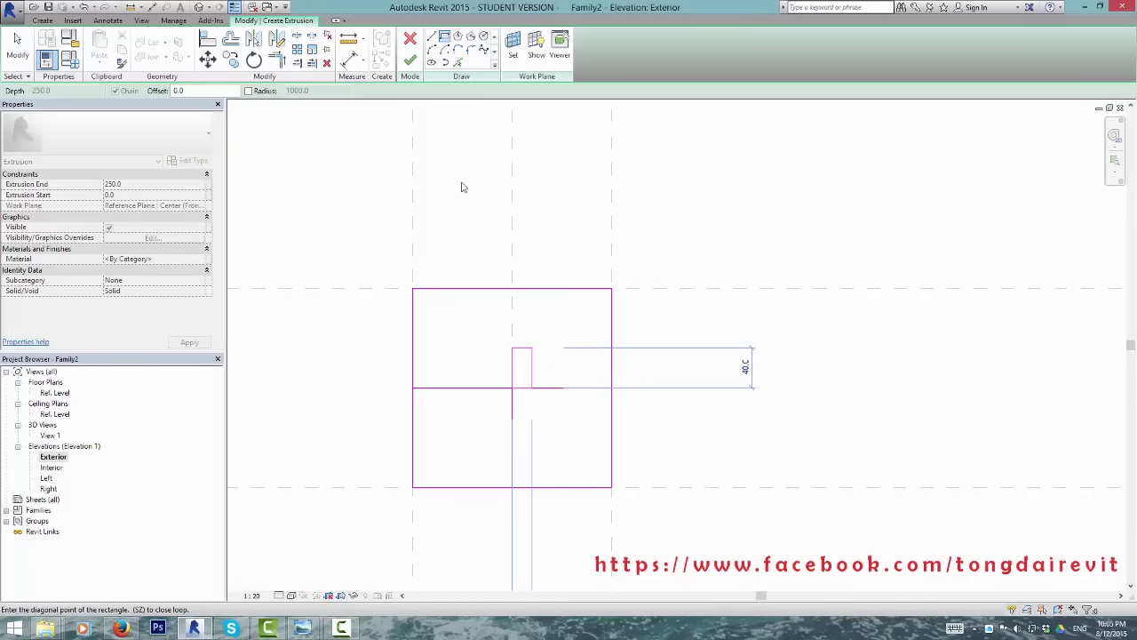
Step: Draw a closed diamond with four lines around the panel's centre point
{"action": "left_click", "coordinate": [431, 37]}
{"action": "left_click", "coordinate": [512, 348]}
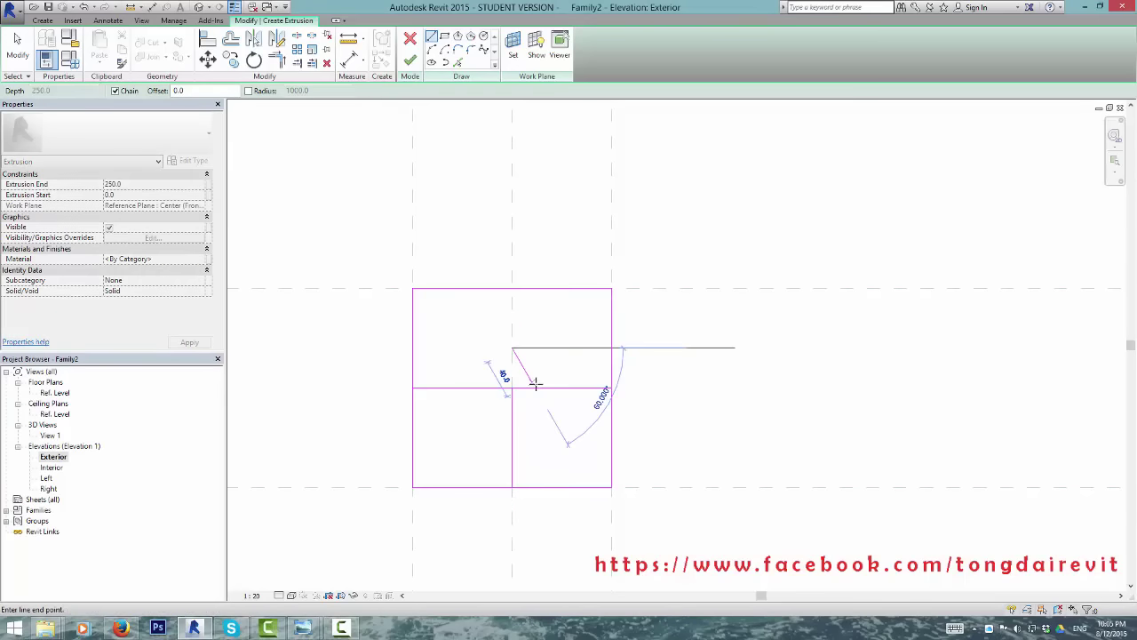
{"action": "left_click", "coordinate": [550, 387]}
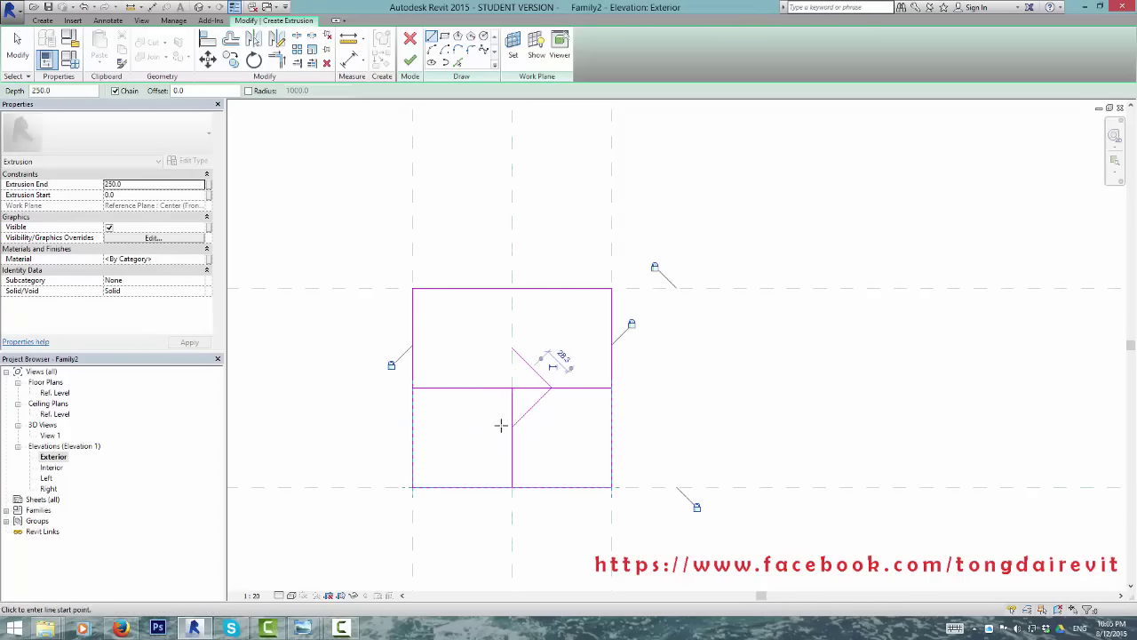
{"action": "left_click", "coordinate": [512, 427]}
{"action": "left_click", "coordinate": [471, 388]}
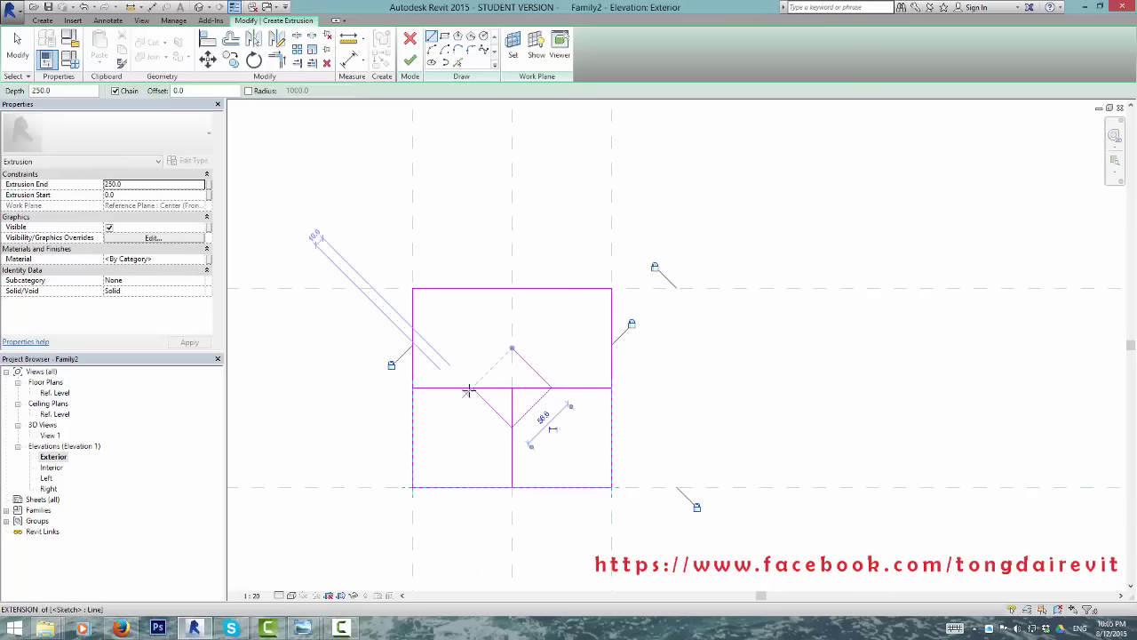
{"action": "left_click", "coordinate": [512, 348]}
{"action": "mouse_move", "coordinate": [303, 628]}
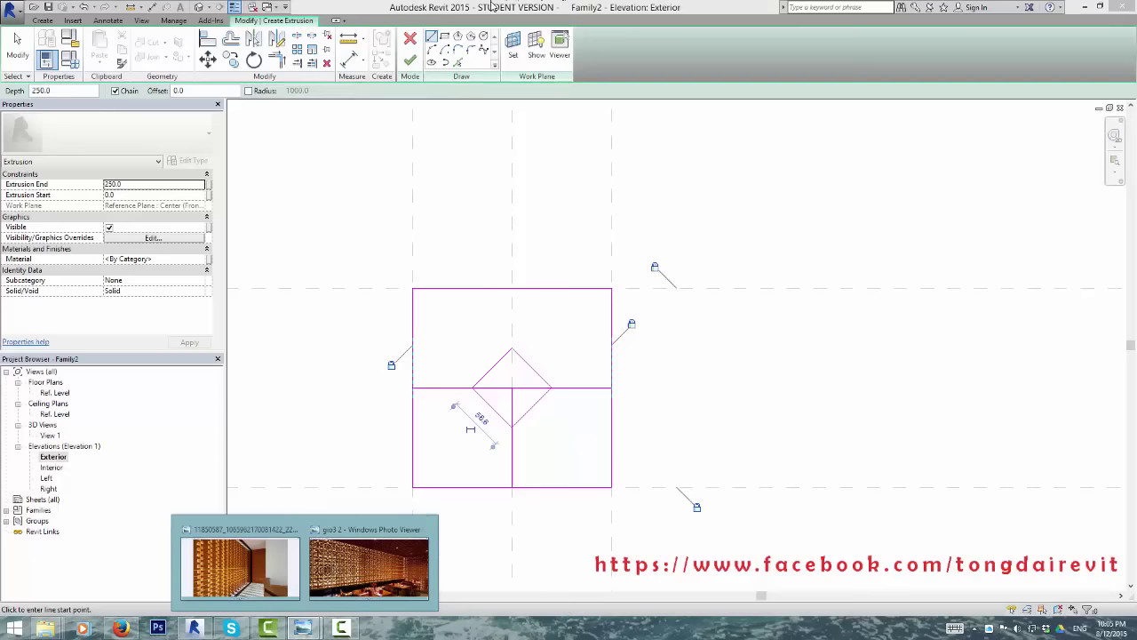
Step: Draw a small circle in the upper-right quarter and mirror it across both centre lines
{"action": "key", "text": "Escape"}
{"action": "key", "text": "Escape"}
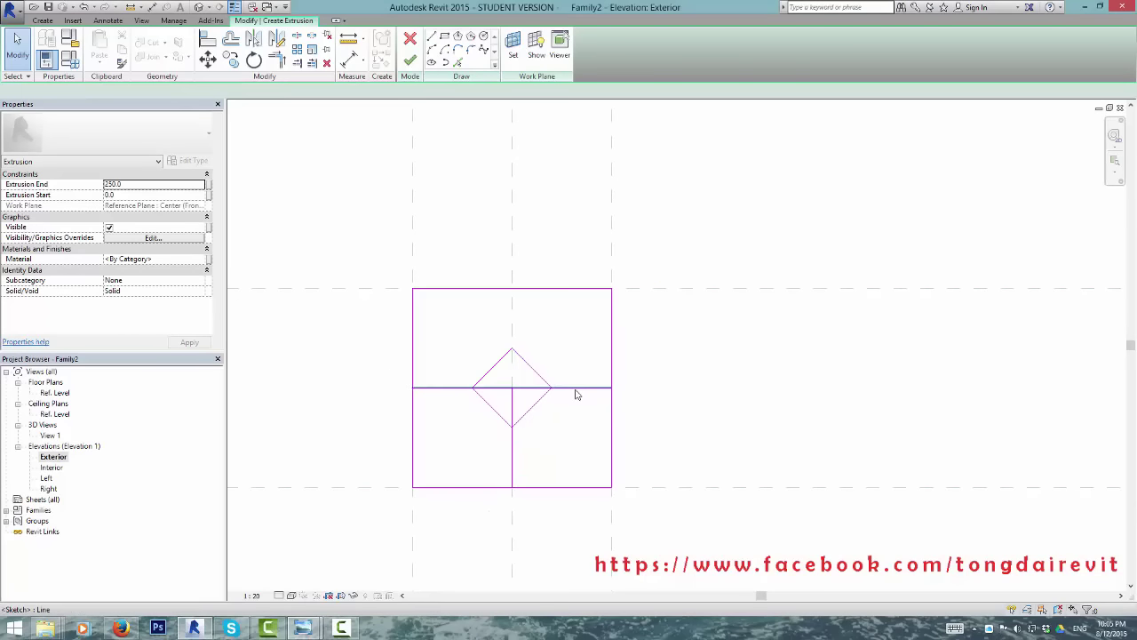
{"action": "left_click", "coordinate": [574, 389]}
{"action": "left_click", "coordinate": [564, 239]}
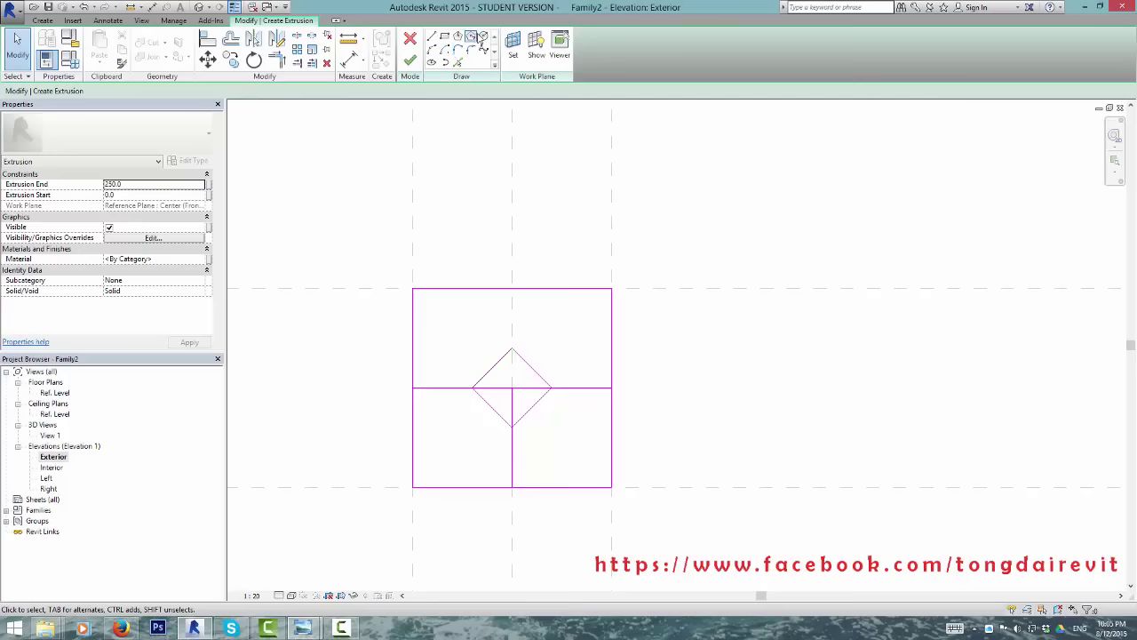
{"action": "left_click", "coordinate": [485, 37]}
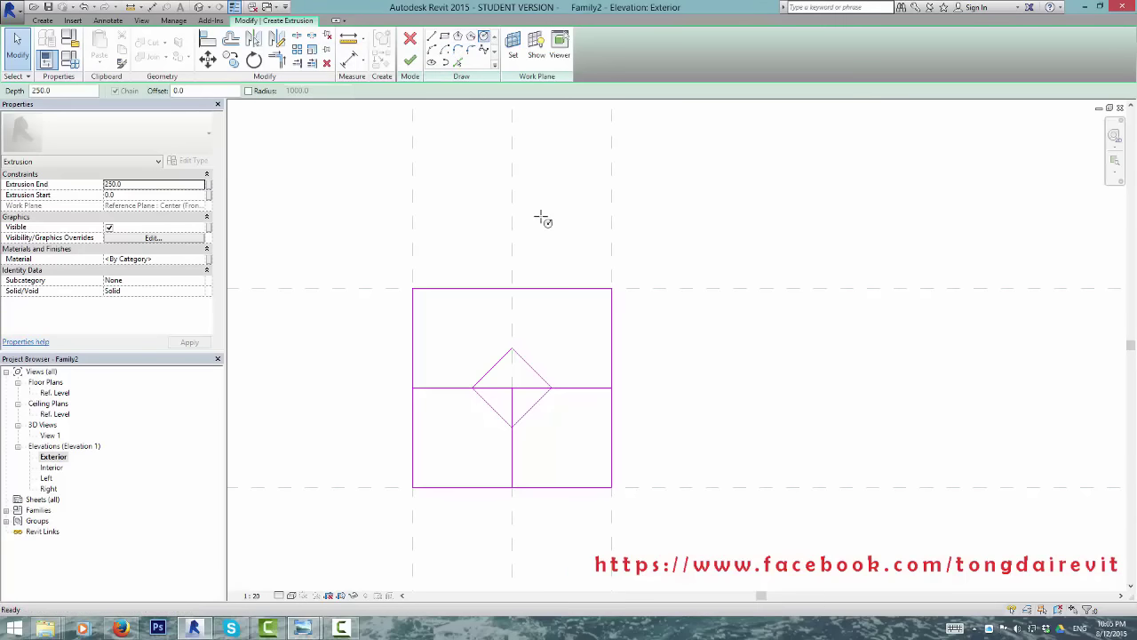
{"action": "left_click", "coordinate": [567, 334]}
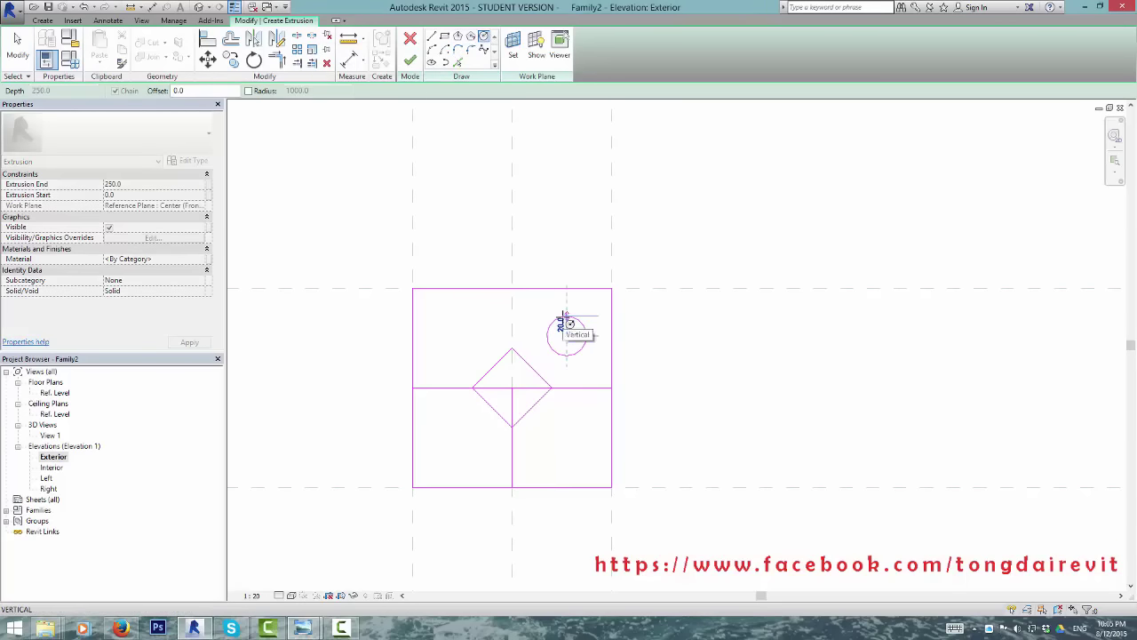
{"action": "left_click", "coordinate": [567, 315]}
{"action": "key", "text": "Escape"}
{"action": "key", "text": "Escape"}
{"action": "left_click", "coordinate": [566, 315]}
{"action": "left_click", "coordinate": [253, 39]}
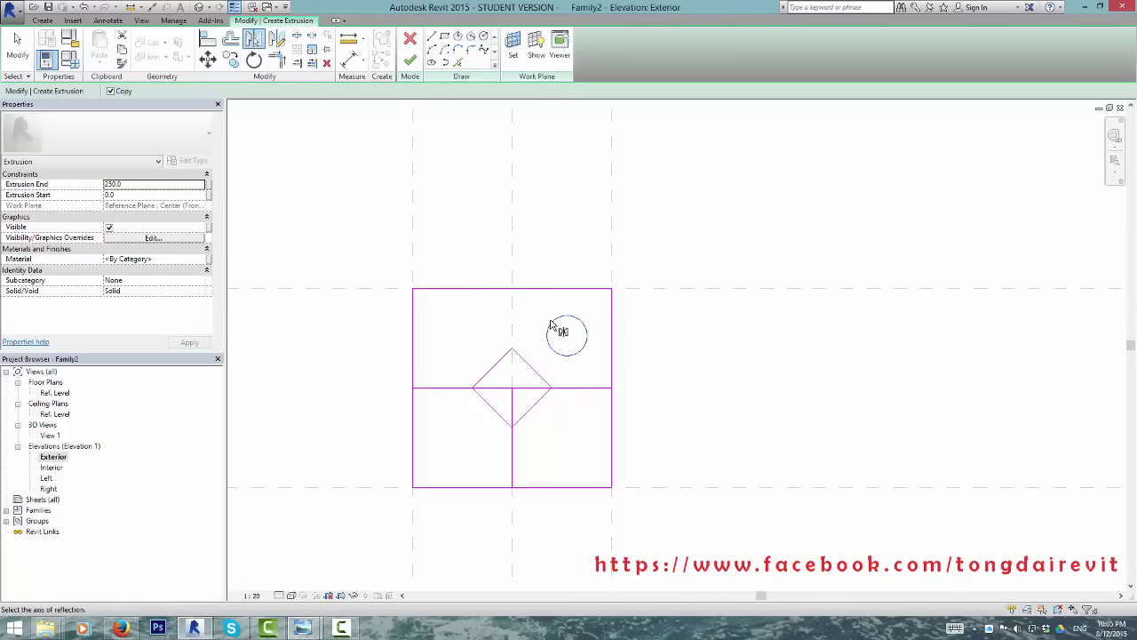
{"action": "left_click", "coordinate": [507, 318]}
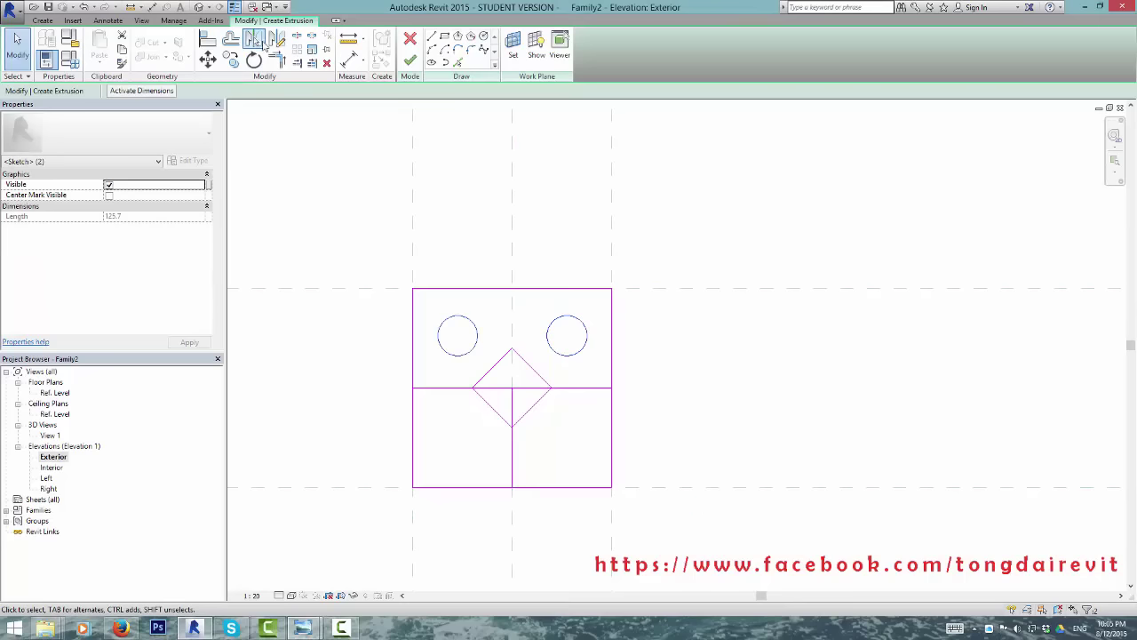
{"action": "left_click", "coordinate": [576, 388]}
Step: Delete the vertical and horizontal helper sketch lines
{"action": "left_click", "coordinate": [512, 417]}
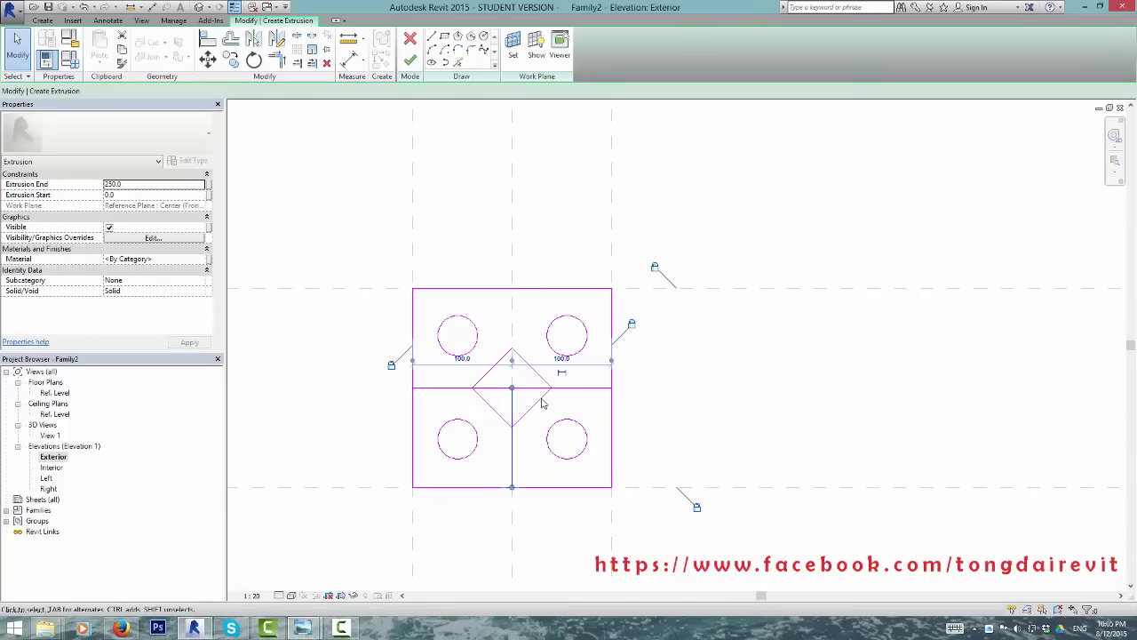
{"action": "key", "text": "Delete"}
{"action": "left_click", "coordinate": [580, 389]}
{"action": "key", "text": "Delete"}
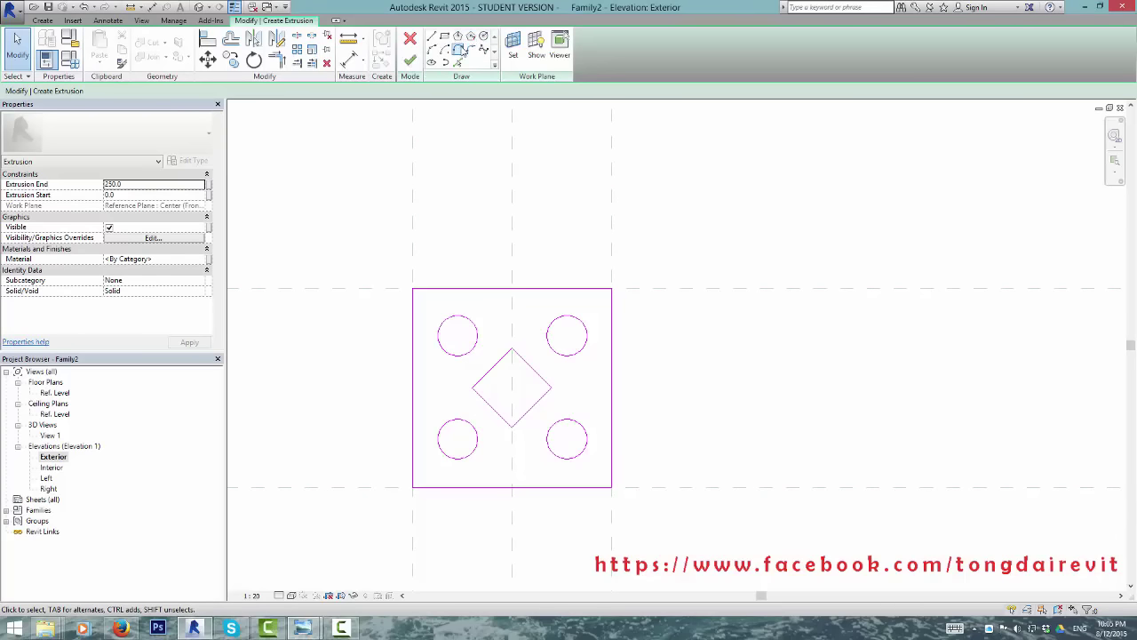
Step: Round all four corners of the outer square with radius 40 fillet arcs
{"action": "left_click", "coordinate": [469, 50]}
{"action": "left_click", "coordinate": [156, 92]}
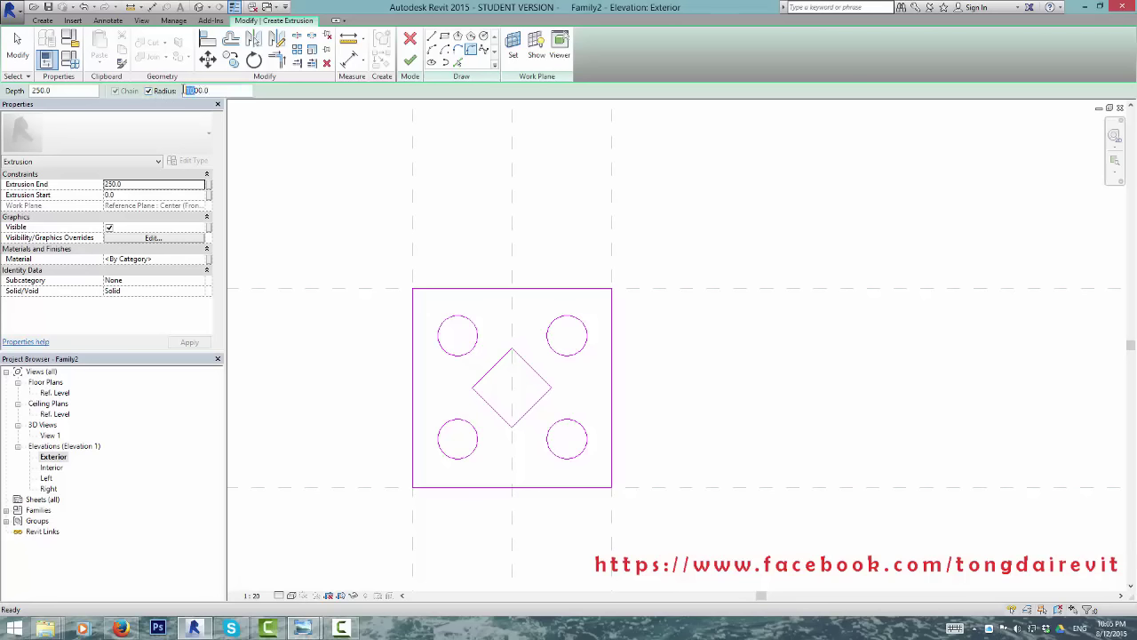
{"action": "left_click", "coordinate": [412, 307]}
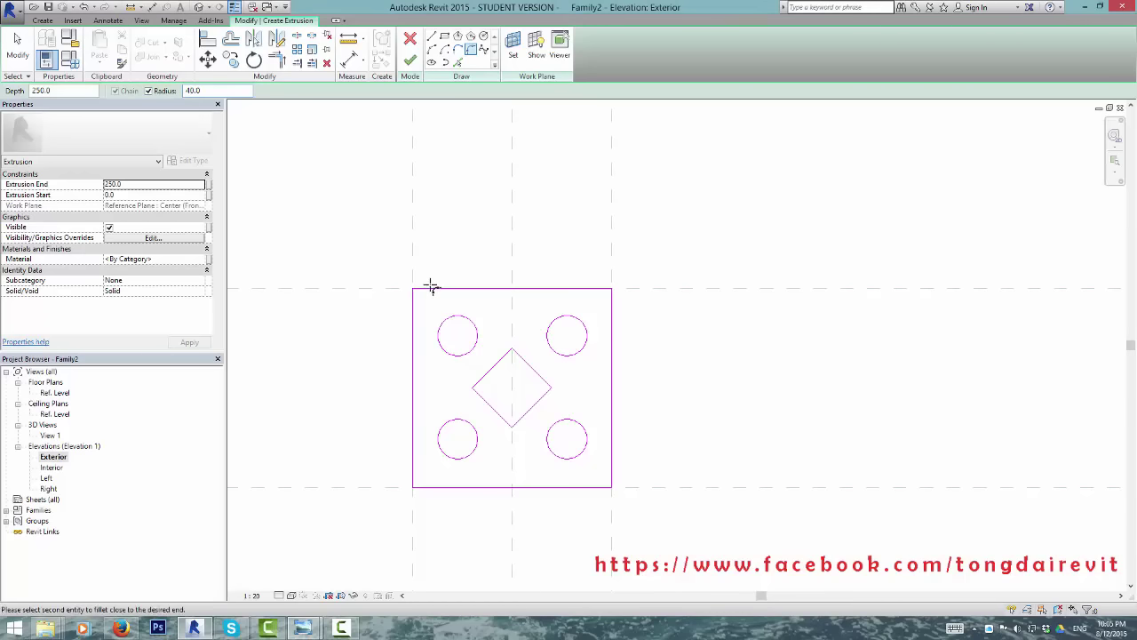
{"action": "left_click", "coordinate": [431, 288]}
{"action": "left_click", "coordinate": [597, 289]}
{"action": "left_click", "coordinate": [611, 324]}
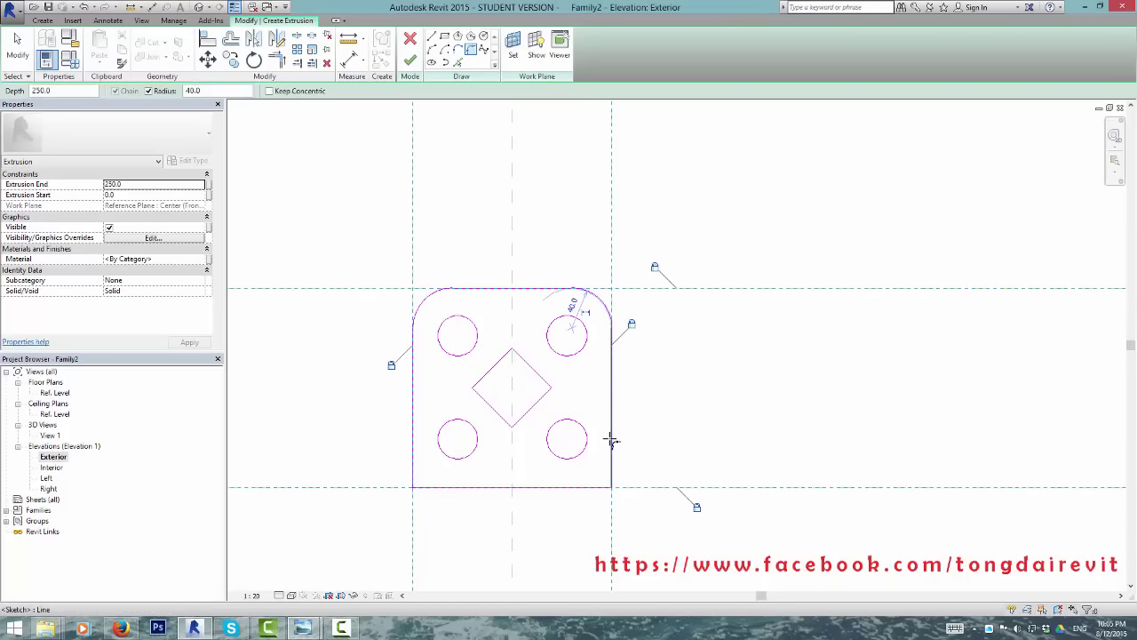
{"action": "left_click", "coordinate": [611, 439]}
{"action": "left_click", "coordinate": [515, 487]}
{"action": "left_click", "coordinate": [446, 487]}
{"action": "left_click", "coordinate": [412, 471]}
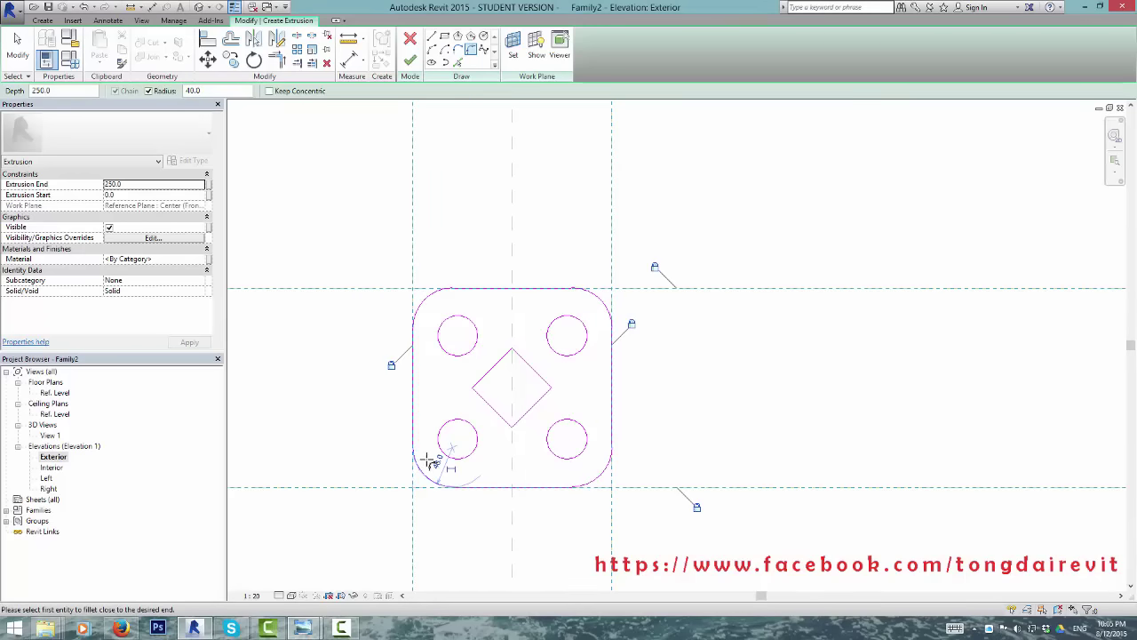
{"action": "key", "text": "Escape"}
{"action": "key", "text": "Escape"}
{"action": "left_click", "coordinate": [138, 183]}
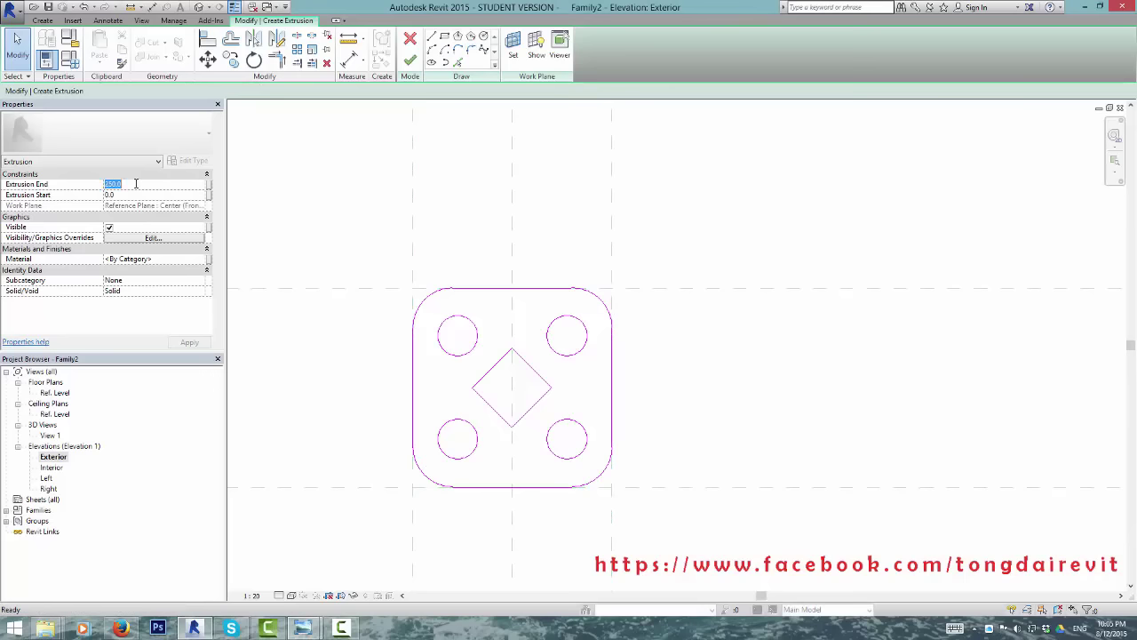
Step: Set the extrusion end to 50, finish the sketch, and load the family into Project1
{"action": "type", "text": "50"}
{"action": "left_click", "coordinate": [409, 60]}
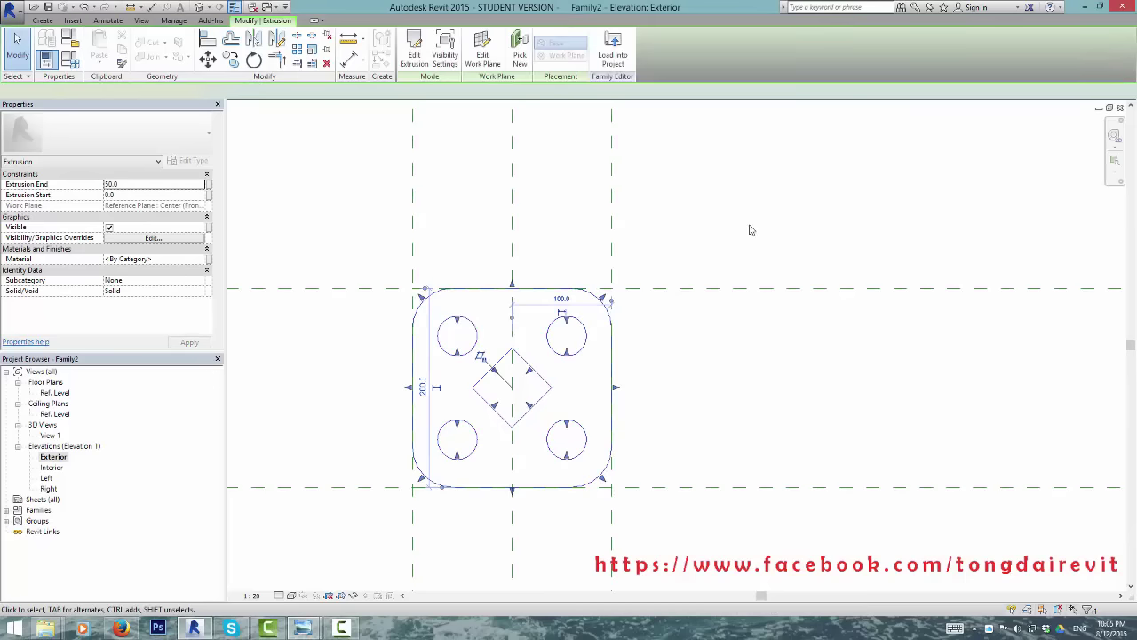
{"action": "left_click", "coordinate": [749, 230]}
{"action": "scroll", "coordinate": [609, 348], "scroll_direction": "down", "scroll_amount": 3}
{"action": "left_click", "coordinate": [421, 56]}
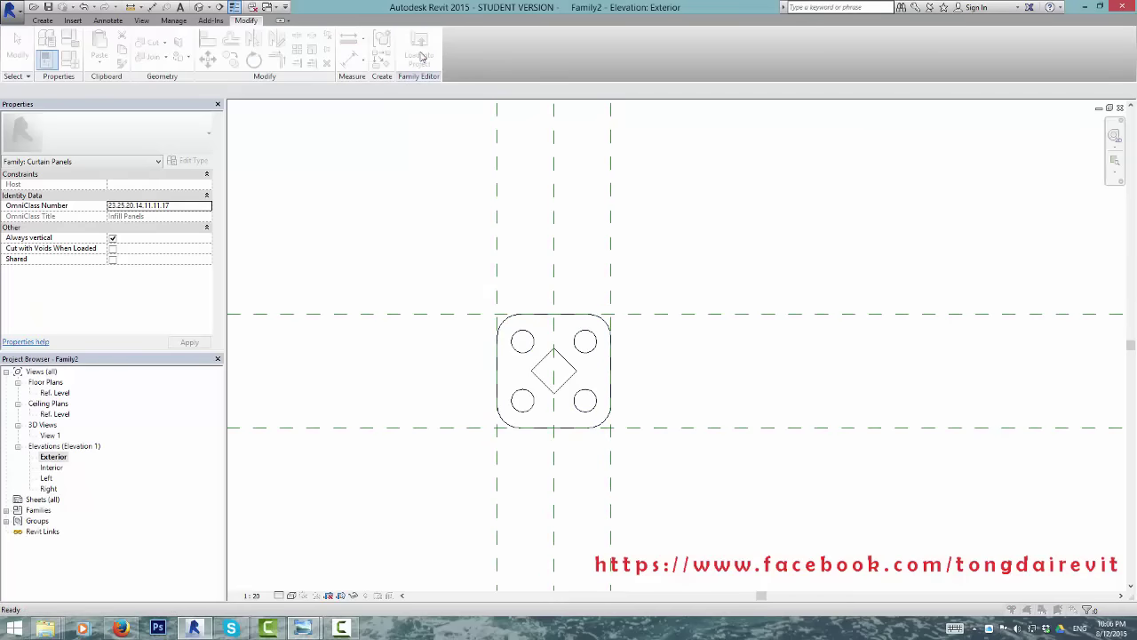
{"action": "left_click", "coordinate": [537, 402]}
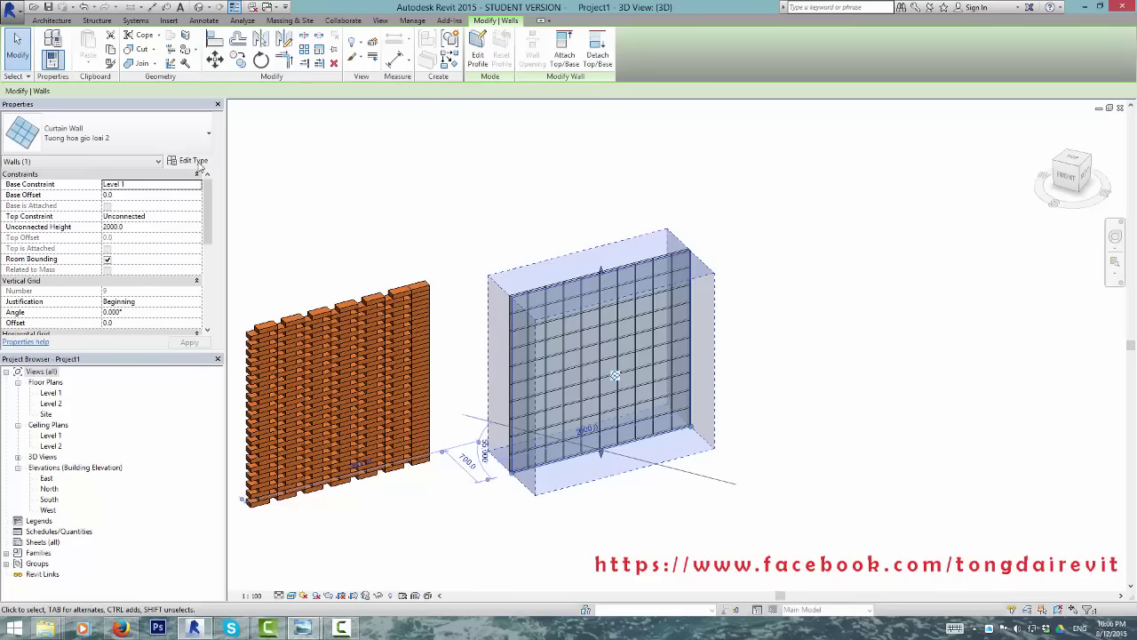
Step: Set the curtain wall type's Curtain Panel to Family2 : Family2
{"action": "left_click", "coordinate": [189, 160]}
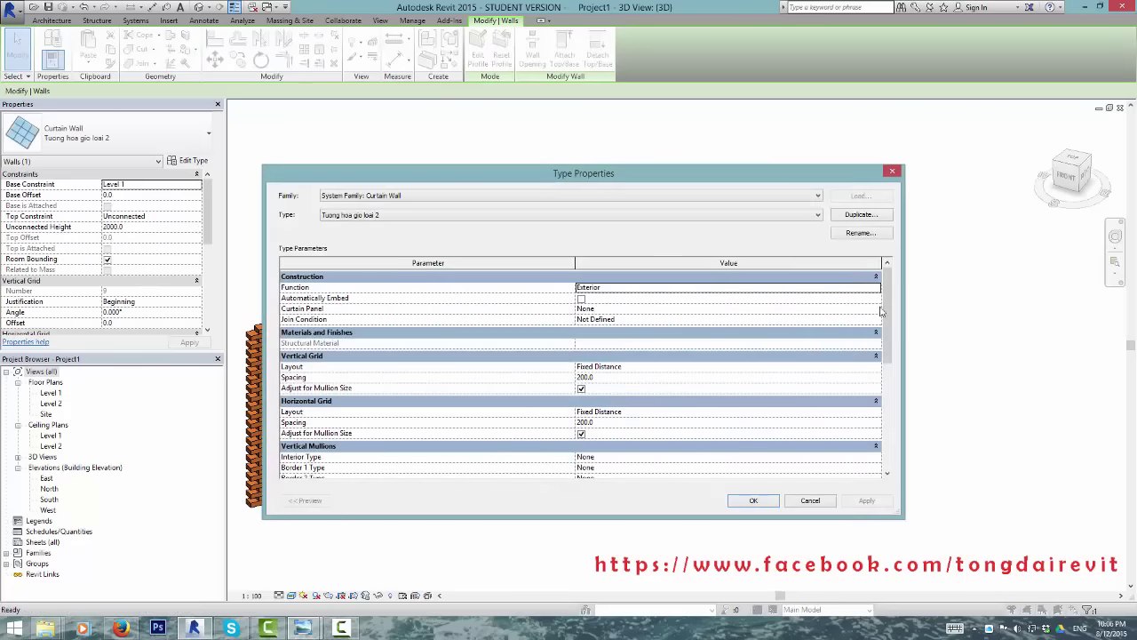
{"action": "left_click", "coordinate": [880, 309]}
{"action": "left_click", "coordinate": [876, 309]}
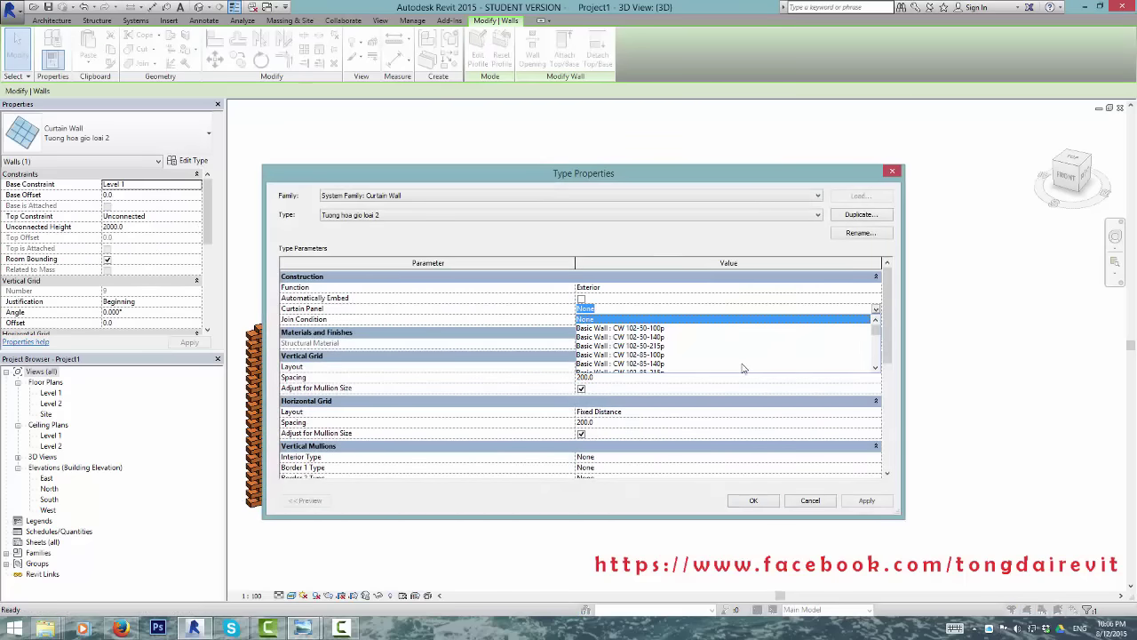
{"action": "scroll", "coordinate": [740, 368], "scroll_direction": "down", "scroll_amount": 3}
{"action": "scroll", "coordinate": [740, 368], "scroll_direction": "down", "scroll_amount": 3}
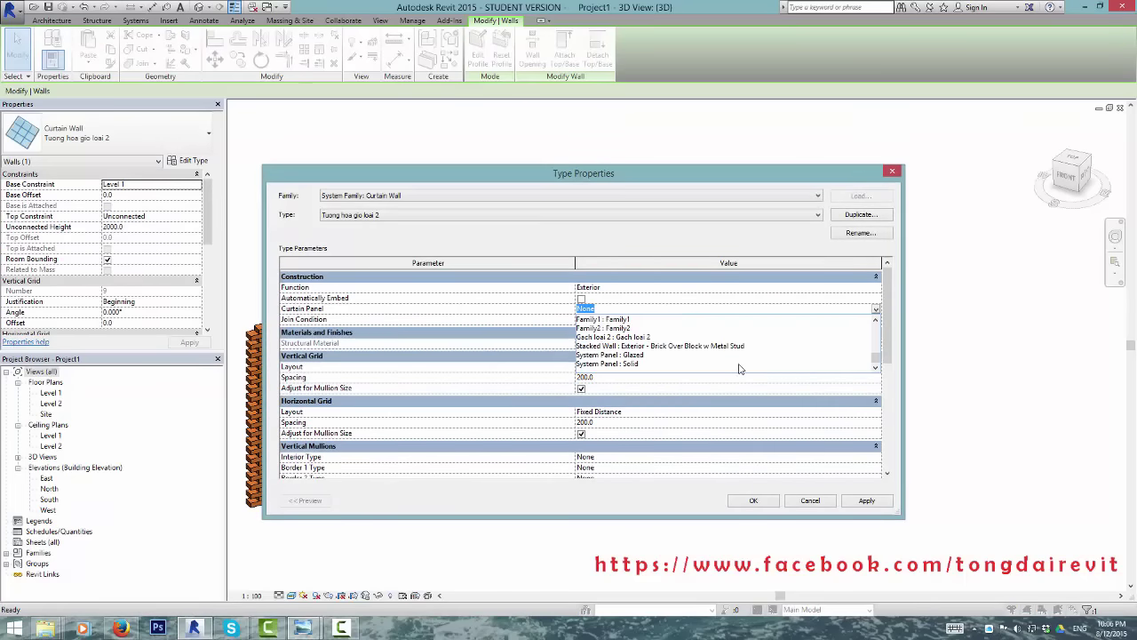
{"action": "left_click", "coordinate": [633, 329]}
{"action": "left_click", "coordinate": [754, 501]}
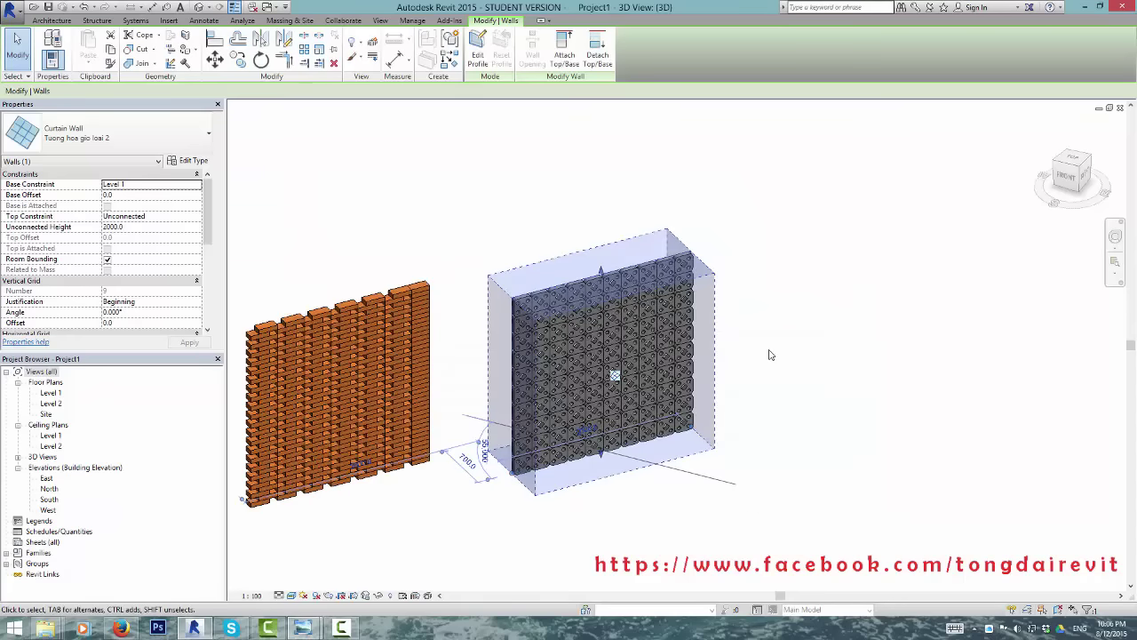
{"action": "key", "text": "Escape"}
{"action": "middle_click_drag", "start_coordinate": [770, 354], "coordinate": [507, 412], "text": "shift"}
{"action": "scroll", "coordinate": [626, 388], "scroll_direction": "up", "scroll_amount": 5}
{"action": "scroll", "coordinate": [625, 385], "scroll_direction": "down", "scroll_amount": 4}
{"action": "scroll", "coordinate": [507, 411], "scroll_direction": "up", "scroll_amount": 3}
{"action": "scroll", "coordinate": [430, 455], "scroll_direction": "up", "scroll_amount": 2}
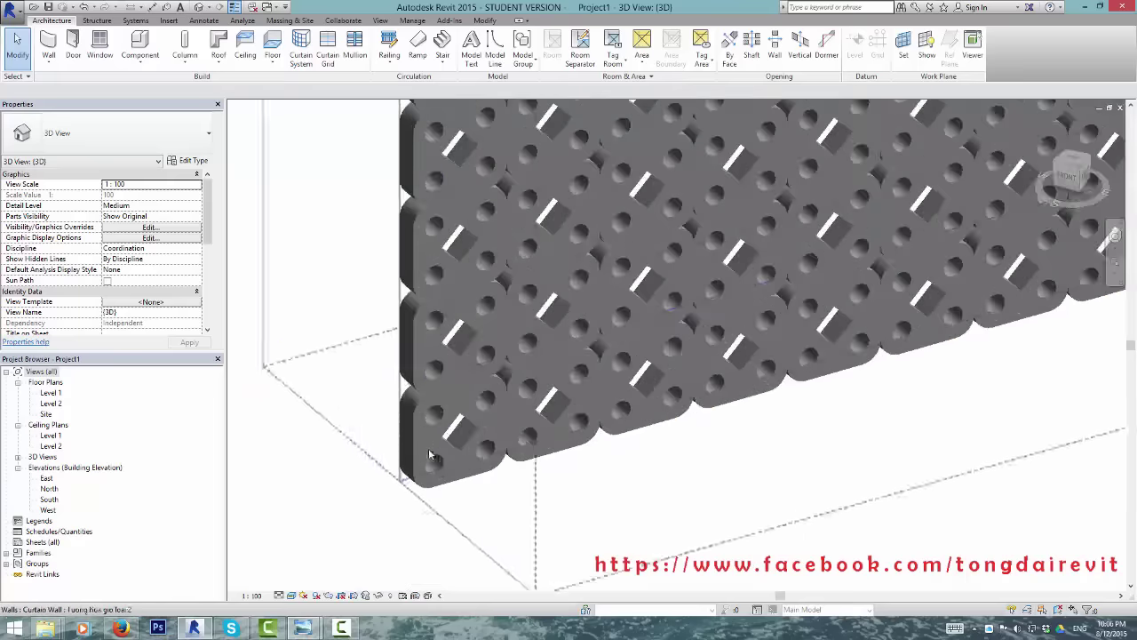
{"action": "scroll", "coordinate": [488, 477], "scroll_direction": "down", "scroll_amount": 5}
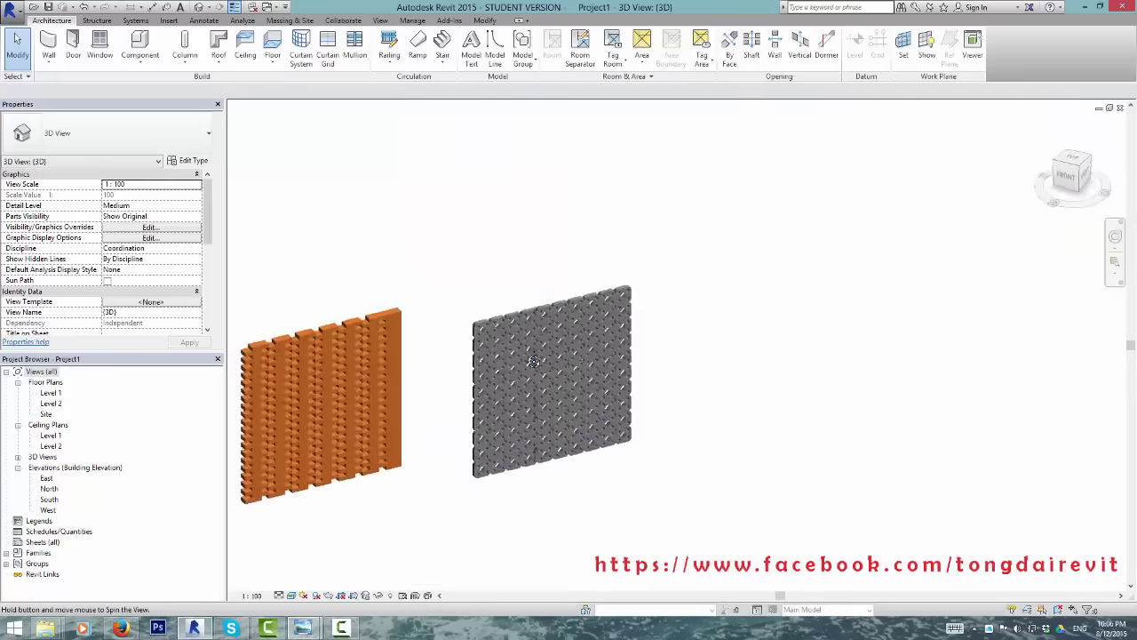
{"action": "mouse_move", "coordinate": [488, 477]}
{"action": "middle_mouse_down", "text": "shift"}
{"action": "mouse_move", "coordinate": [432, 393]}
{"action": "mouse_move", "coordinate": [527, 467]}
{"action": "mouse_move", "coordinate": [554, 395]}
{"action": "middle_mouse_up", "text": "shift"}
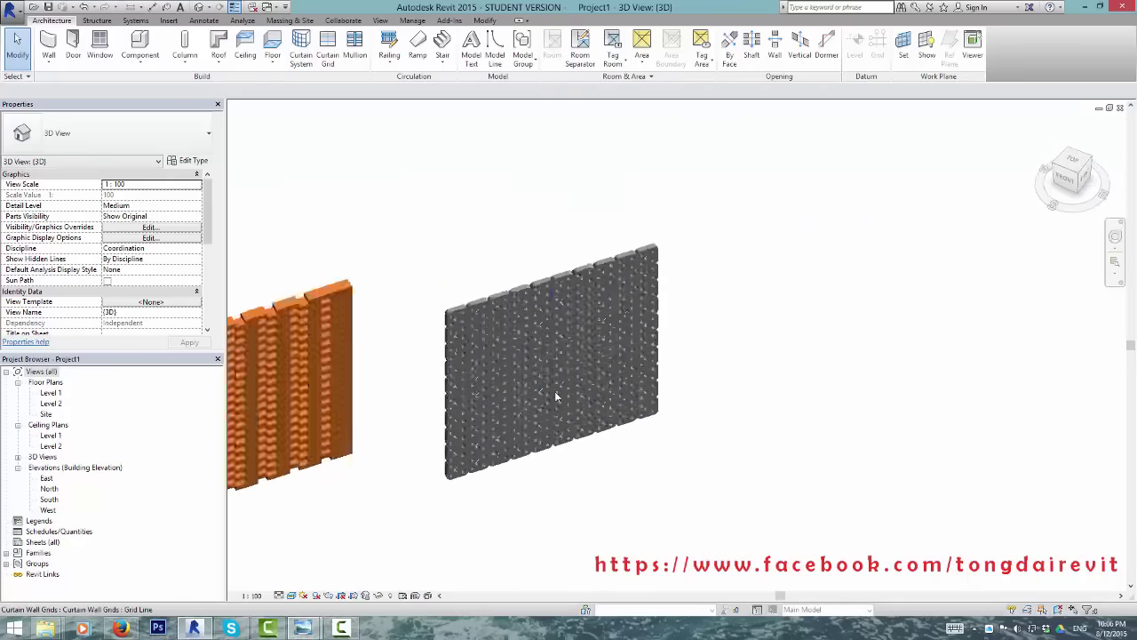
{"action": "scroll", "coordinate": [554, 400], "scroll_direction": "up", "scroll_amount": 3}
{"action": "scroll", "coordinate": [524, 350], "scroll_direction": "up", "scroll_amount": 3}
{"action": "scroll", "coordinate": [524, 351], "scroll_direction": "up", "scroll_amount": 1}
{"action": "scroll", "coordinate": [528, 364], "scroll_direction": "up", "scroll_amount": 2}
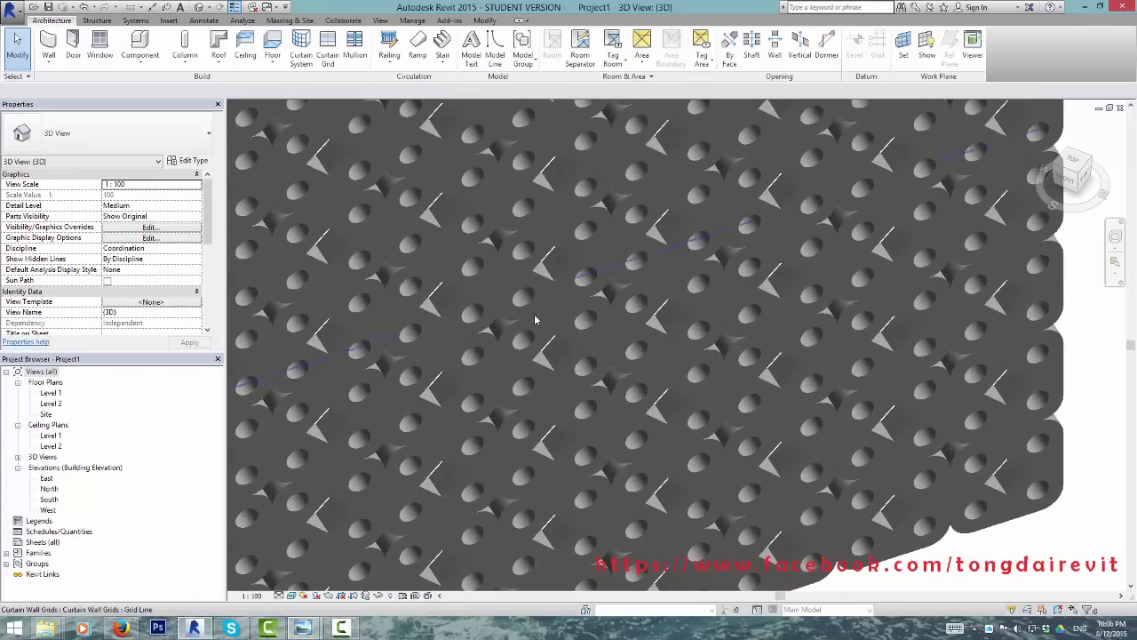
{"action": "scroll", "coordinate": [533, 377], "scroll_direction": "up", "scroll_amount": 1}
{"action": "scroll", "coordinate": [533, 385], "scroll_direction": "down", "scroll_amount": 5}
{"action": "mouse_move", "coordinate": [533, 385]}
{"action": "middle_mouse_down", "text": "shift"}
{"action": "mouse_move", "coordinate": [647, 329]}
{"action": "mouse_move", "coordinate": [680, 356]}
{"action": "mouse_move", "coordinate": [679, 391]}
{"action": "middle_mouse_up", "text": "shift"}
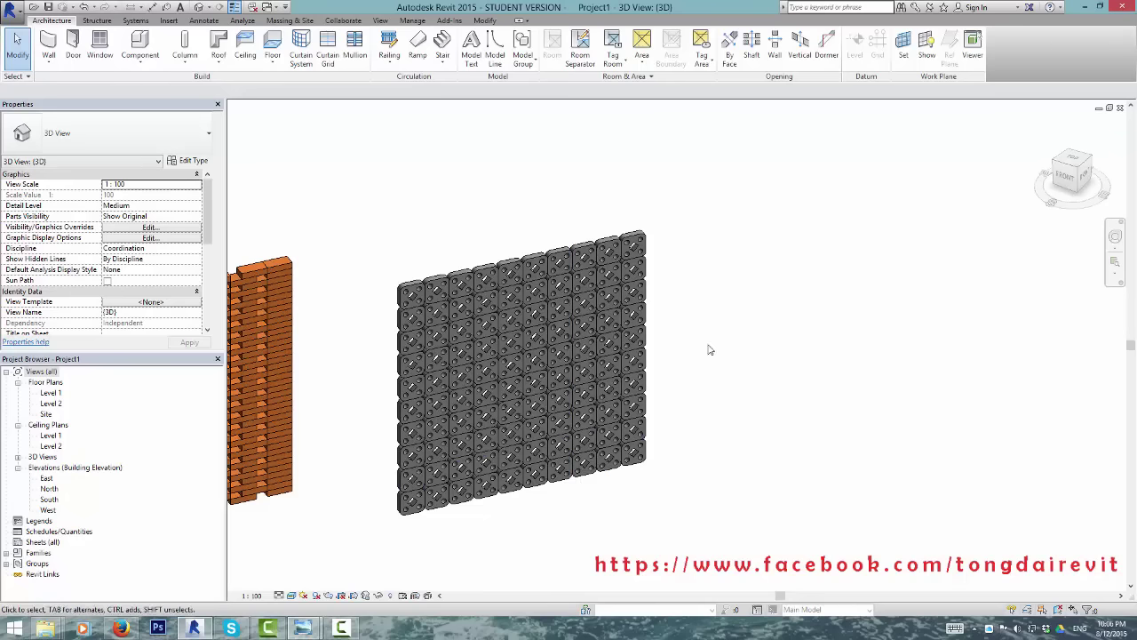
{"action": "middle_click_drag", "start_coordinate": [710, 350], "coordinate": [716, 198], "text": "shift"}
{"action": "key", "text": "b"}
{"action": "key", "text": "x"}
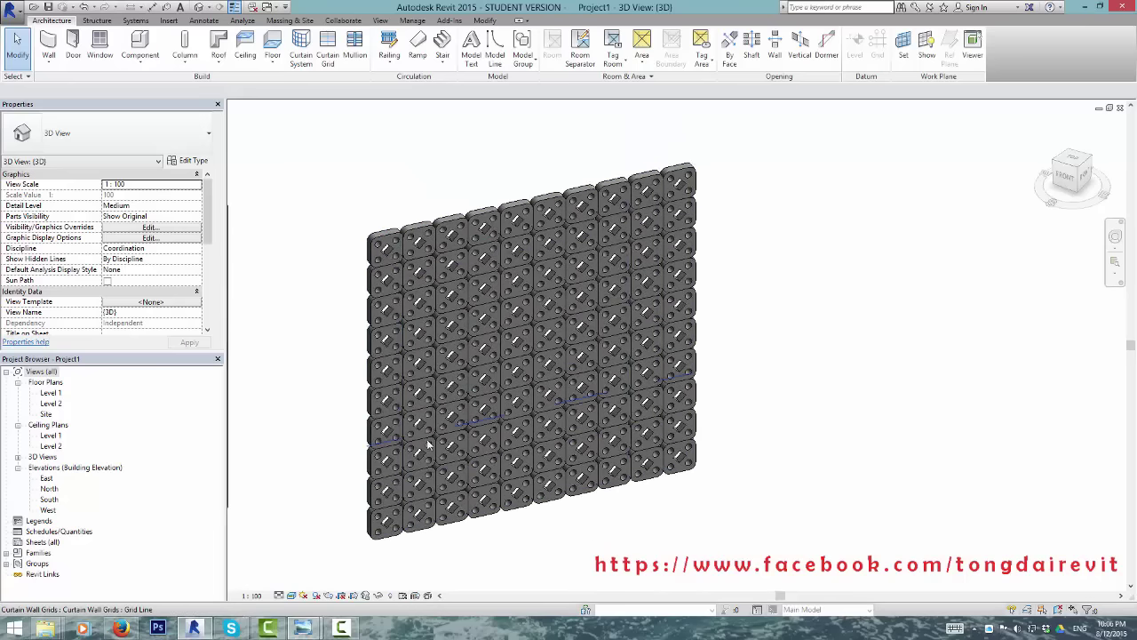
{"action": "key", "text": "ctrl+z"}
{"action": "scroll", "coordinate": [685, 313], "scroll_direction": "up", "scroll_amount": 2}
{"action": "scroll", "coordinate": [760, 273], "scroll_direction": "up", "scroll_amount": 2}
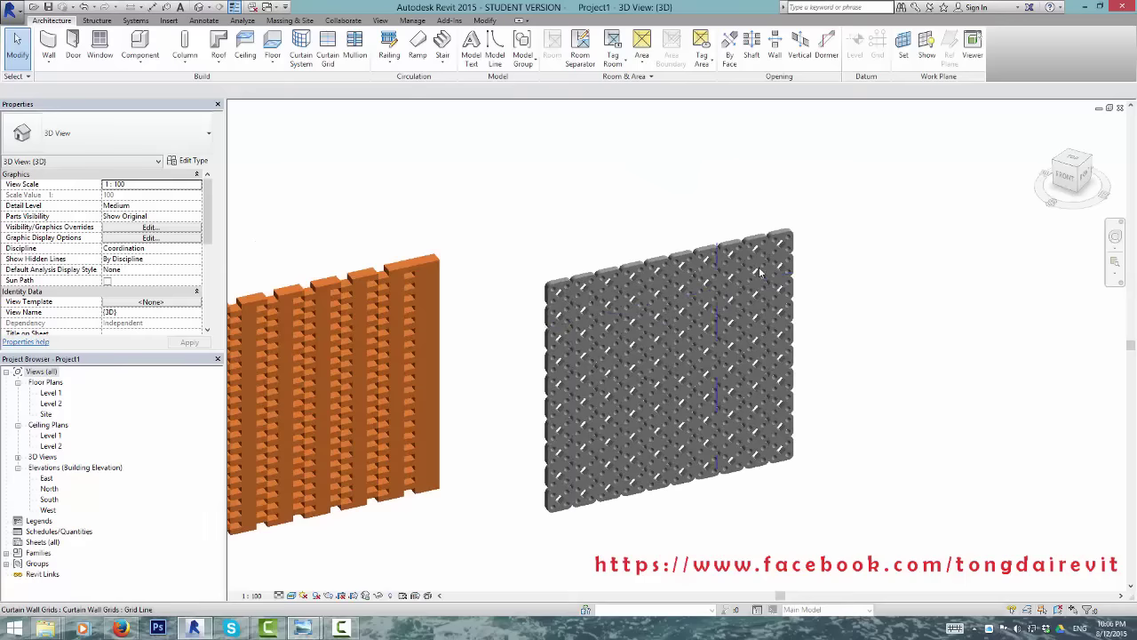
{"action": "scroll", "coordinate": [760, 272], "scroll_direction": "down", "scroll_amount": 2}
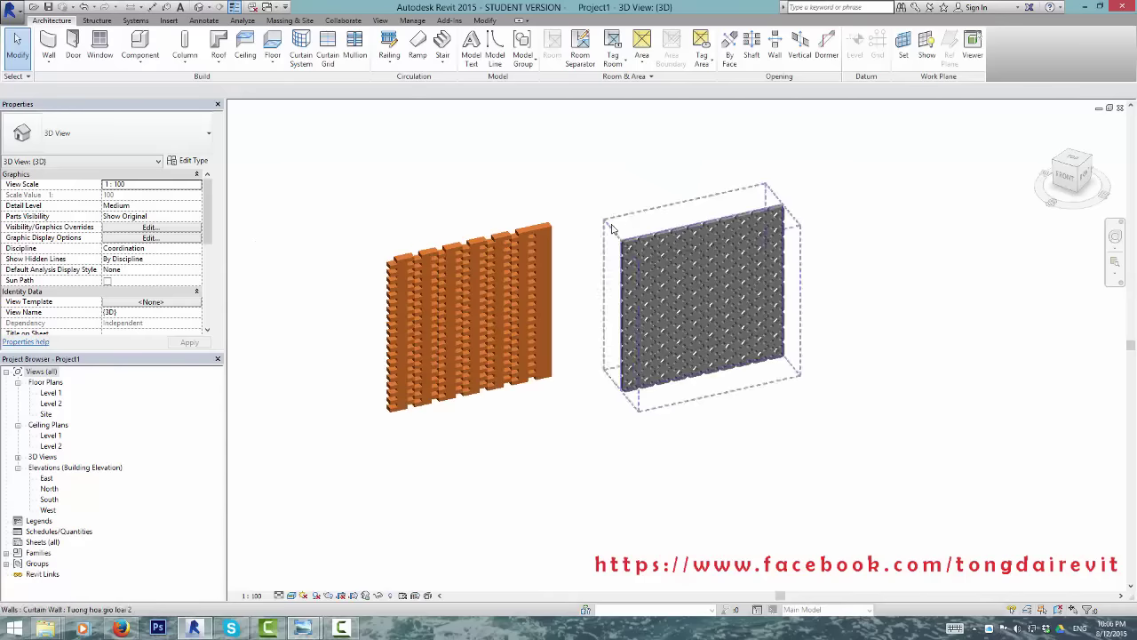
{"action": "mouse_move", "coordinate": [611, 229]}
{"action": "middle_mouse_down", "text": "shift"}
{"action": "mouse_move", "coordinate": [600, 273]}
{"action": "mouse_move", "coordinate": [624, 244]}
{"action": "middle_mouse_up", "text": "shift"}
{"action": "scroll", "coordinate": [599, 272], "scroll_direction": "up", "scroll_amount": 2}
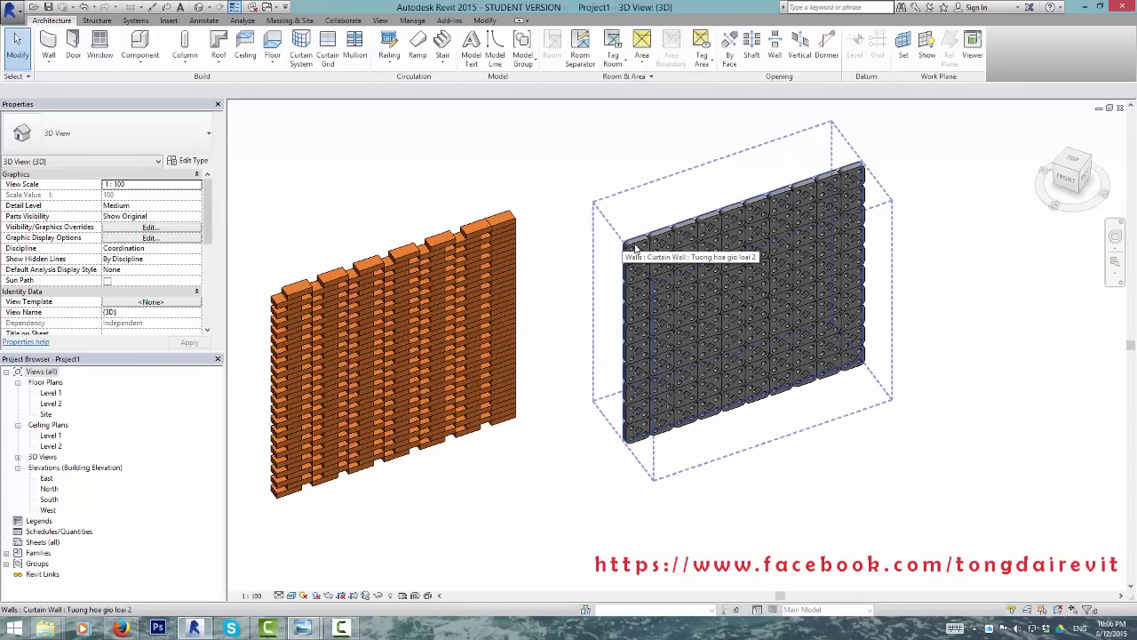
{"action": "scroll", "coordinate": [652, 247], "scroll_direction": "up", "scroll_amount": 2}
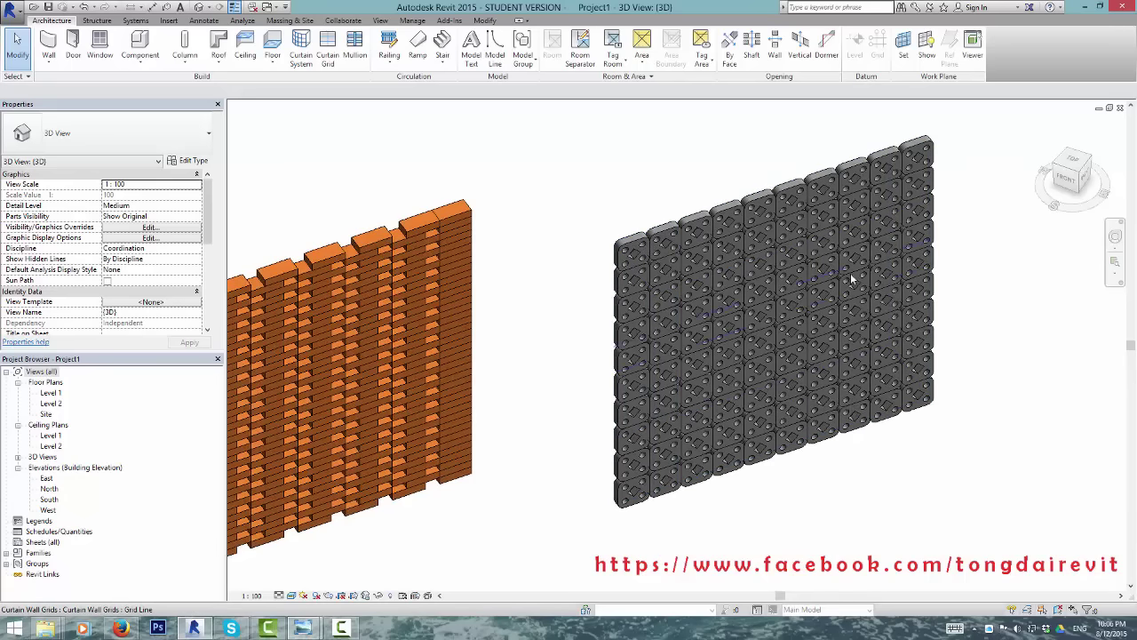
{"action": "scroll", "coordinate": [853, 278], "scroll_direction": "up", "scroll_amount": 2}
{"action": "scroll", "coordinate": [853, 278], "scroll_direction": "up", "scroll_amount": 2}
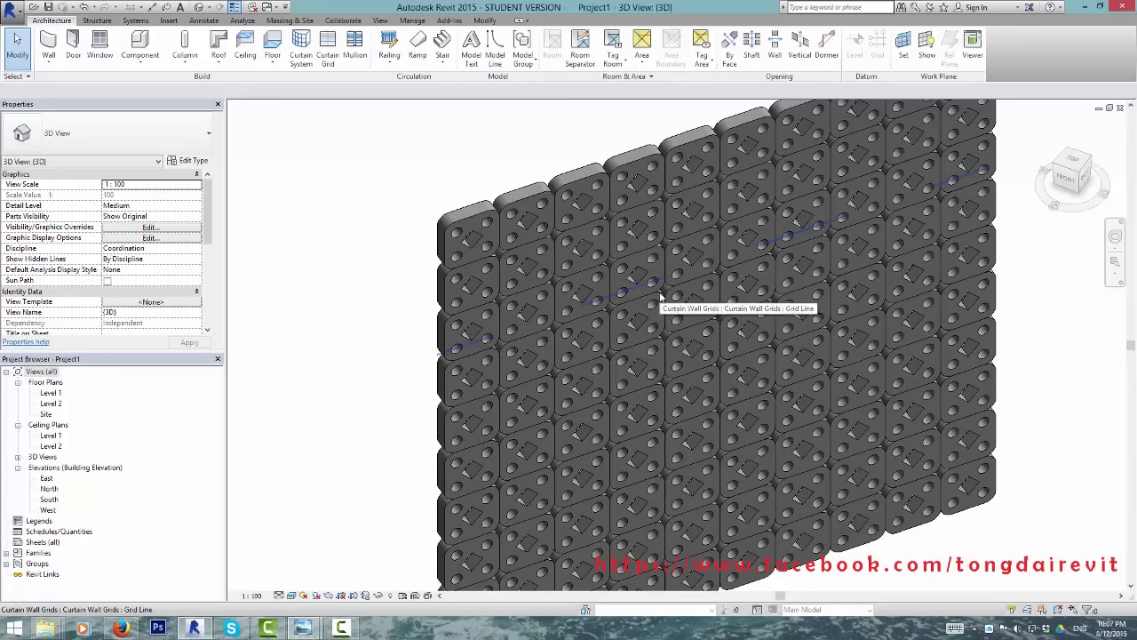
{"action": "scroll", "coordinate": [679, 284], "scroll_direction": "down", "scroll_amount": 5}
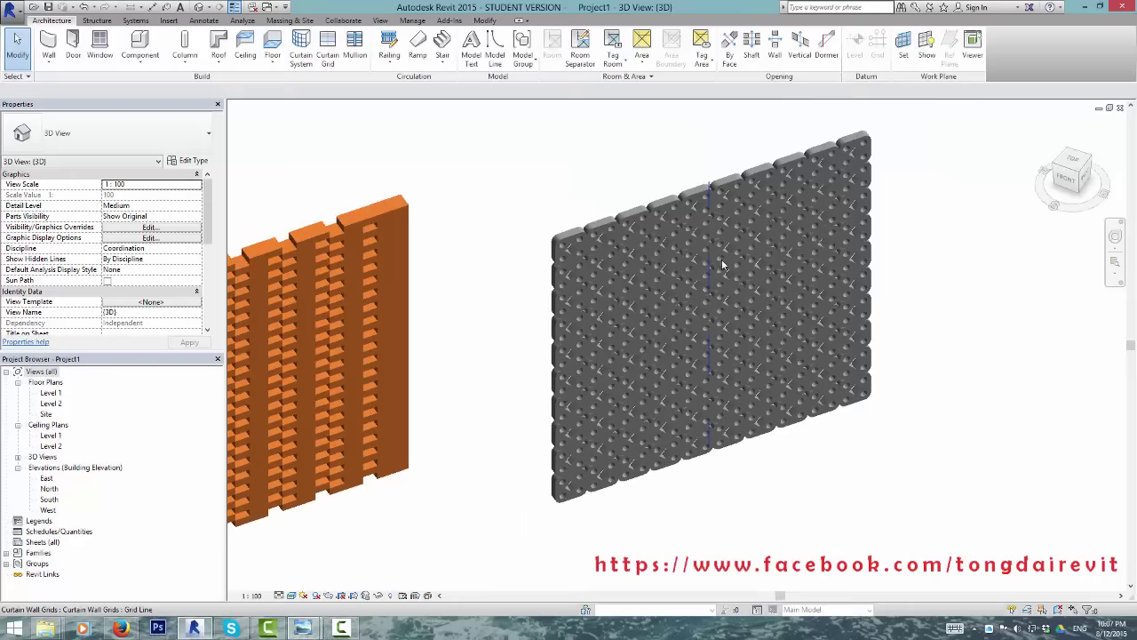
{"action": "mouse_move", "coordinate": [679, 284]}
{"action": "middle_mouse_down", "text": "shift"}
{"action": "mouse_move", "coordinate": [652, 152]}
{"action": "mouse_move", "coordinate": [619, 246]}
{"action": "mouse_move", "coordinate": [663, 340]}
{"action": "mouse_move", "coordinate": [695, 350]}
{"action": "middle_mouse_up", "text": "shift"}
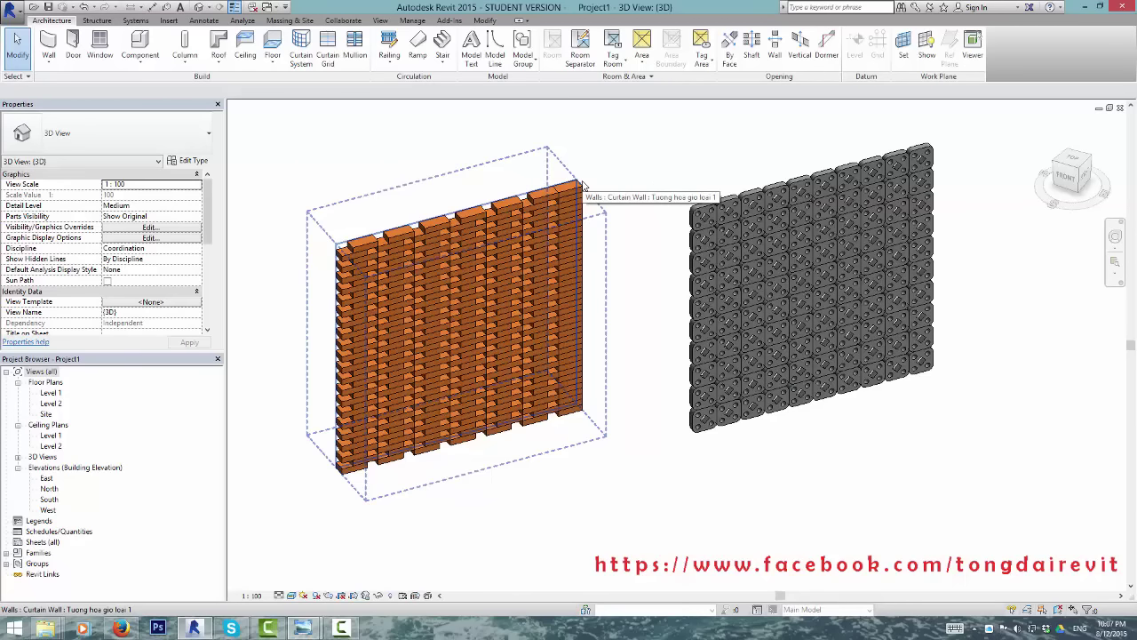
{"action": "mouse_move", "coordinate": [610, 204]}
{"action": "middle_mouse_down", "text": "shift"}
{"action": "mouse_move", "coordinate": [643, 222]}
{"action": "mouse_move", "coordinate": [622, 261]}
{"action": "middle_mouse_up", "text": "shift"}
{"action": "middle_click_drag", "start_coordinate": [617, 180], "coordinate": [620, 241], "text": "shift"}
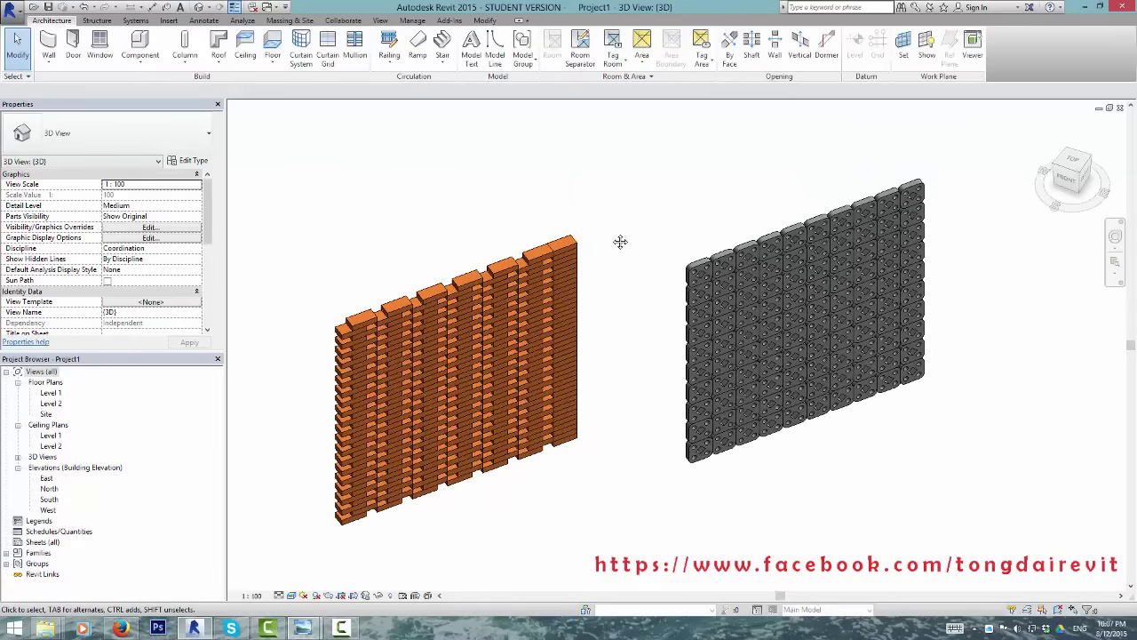